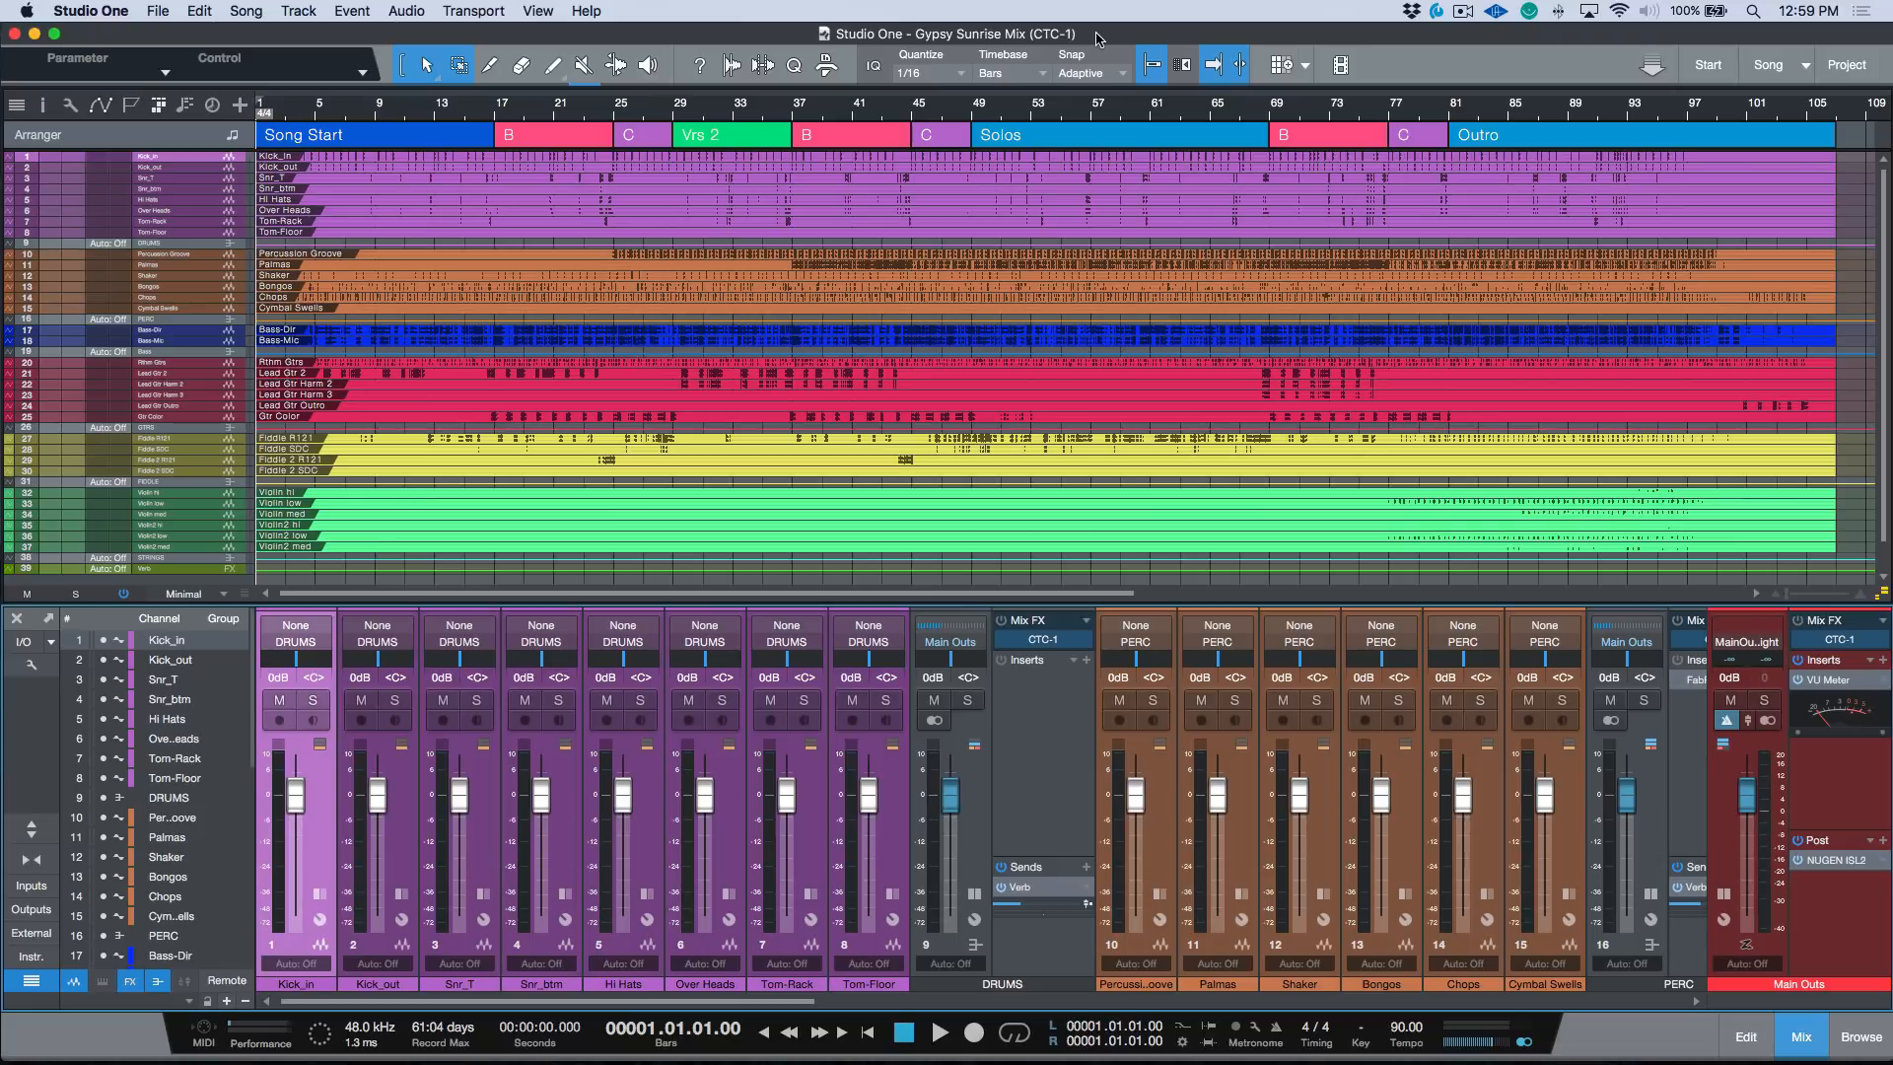
Show the arrangement's tracks at Overview height without the mix console, and bring the console back into view
{"action": "key", "text": "F3"}
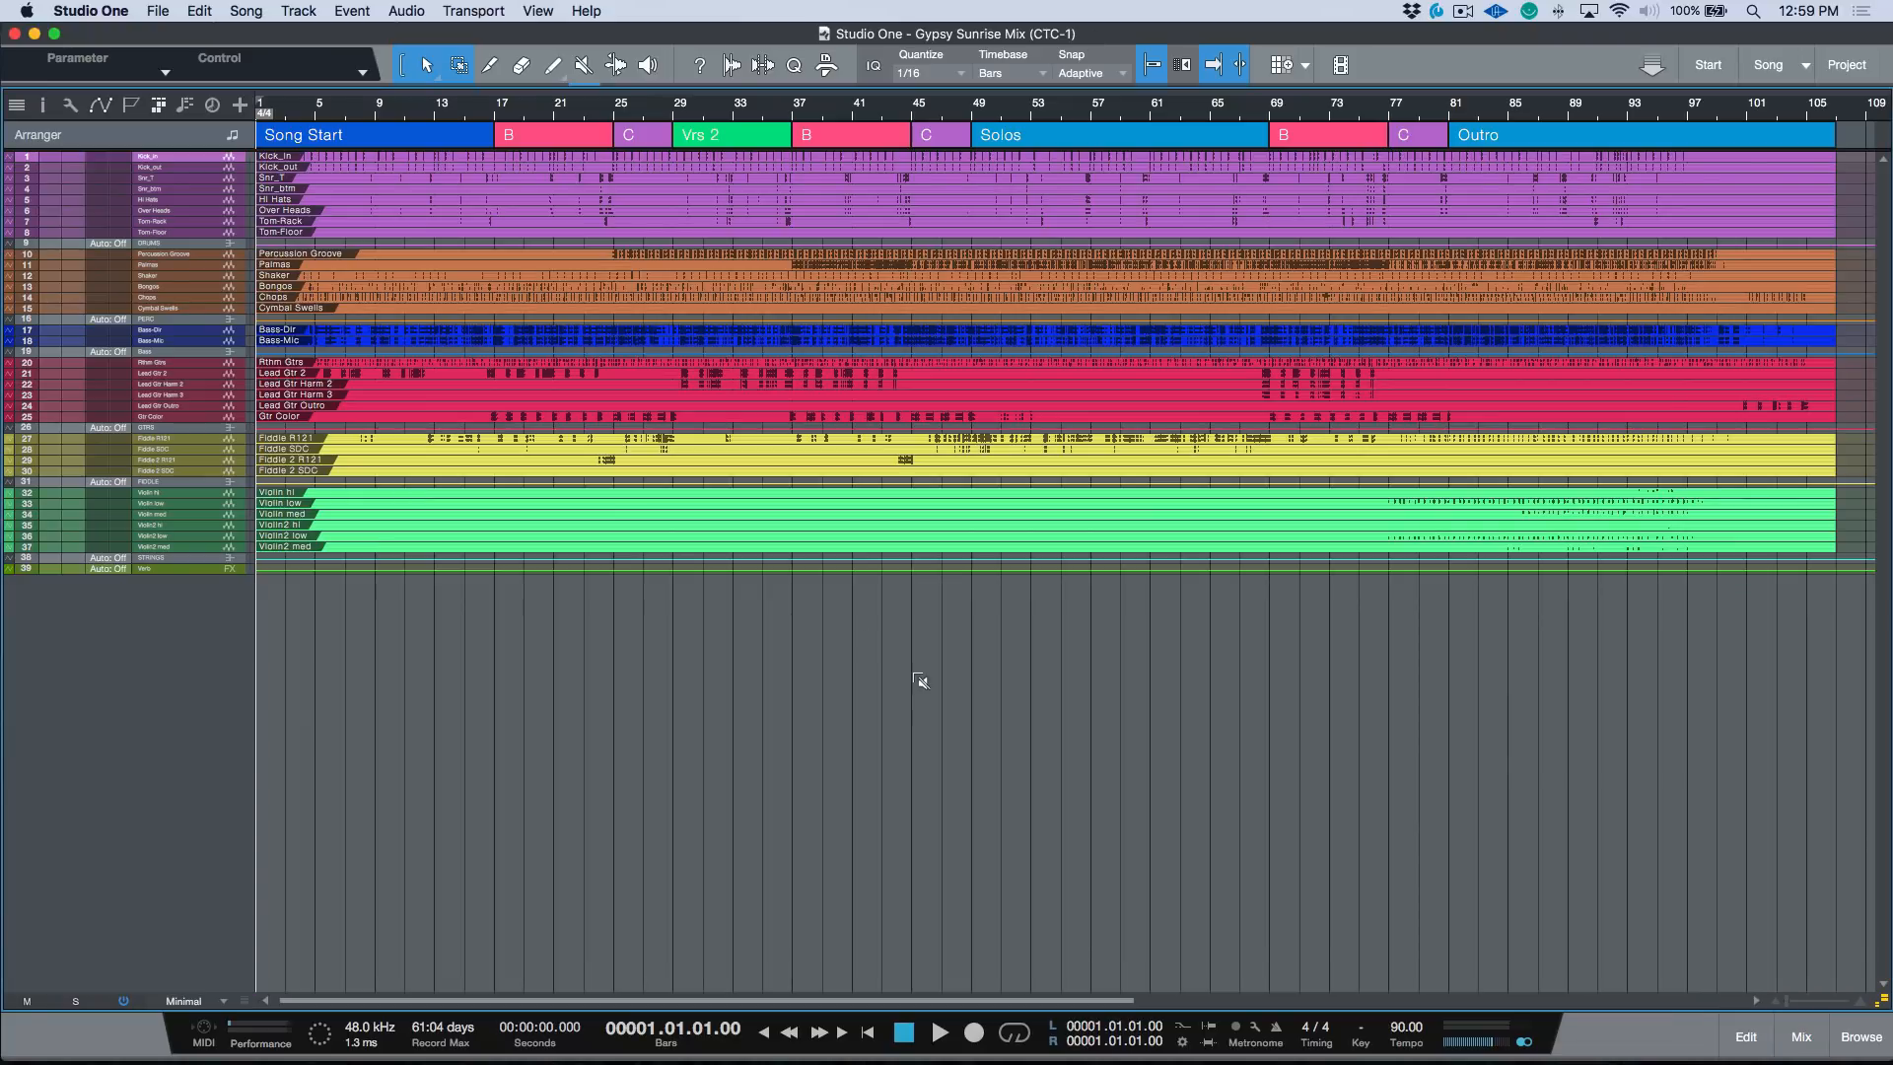
{"action": "key", "text": "shift+e"}
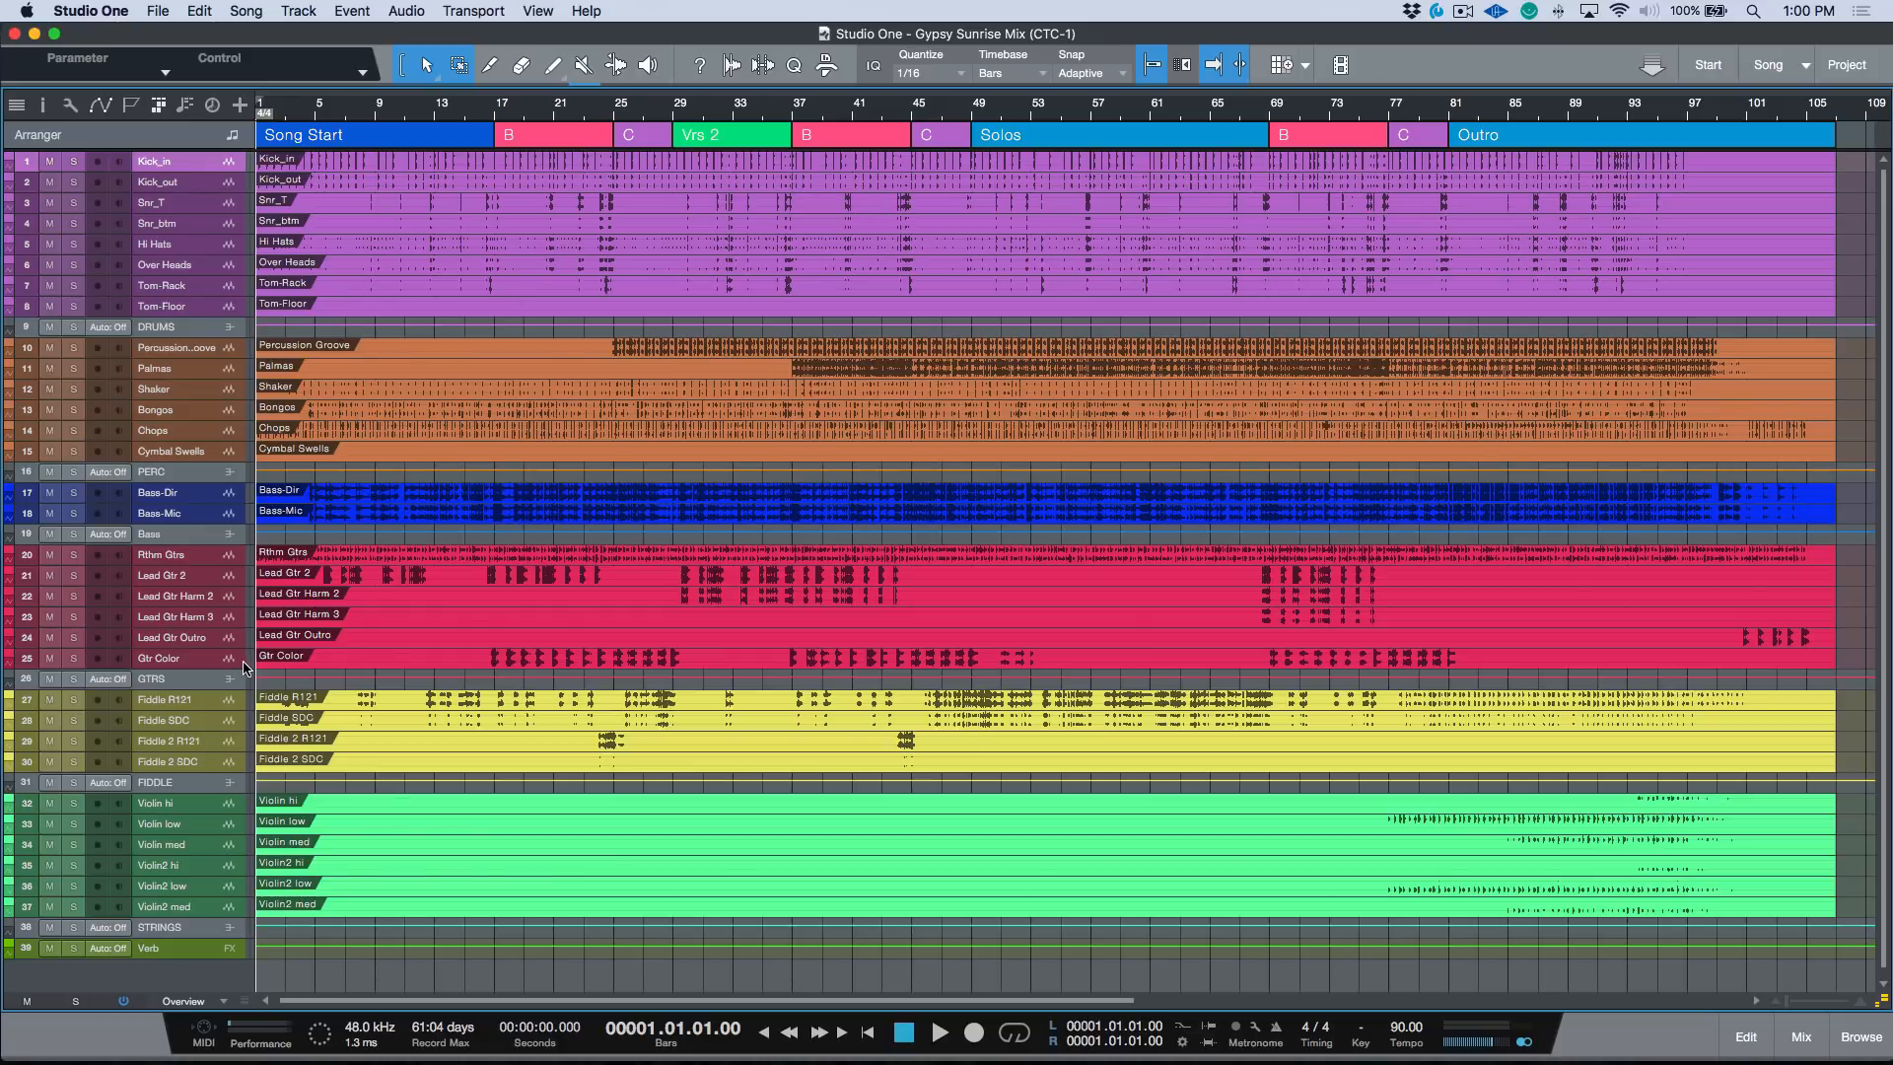
{"action": "key", "text": "F3"}
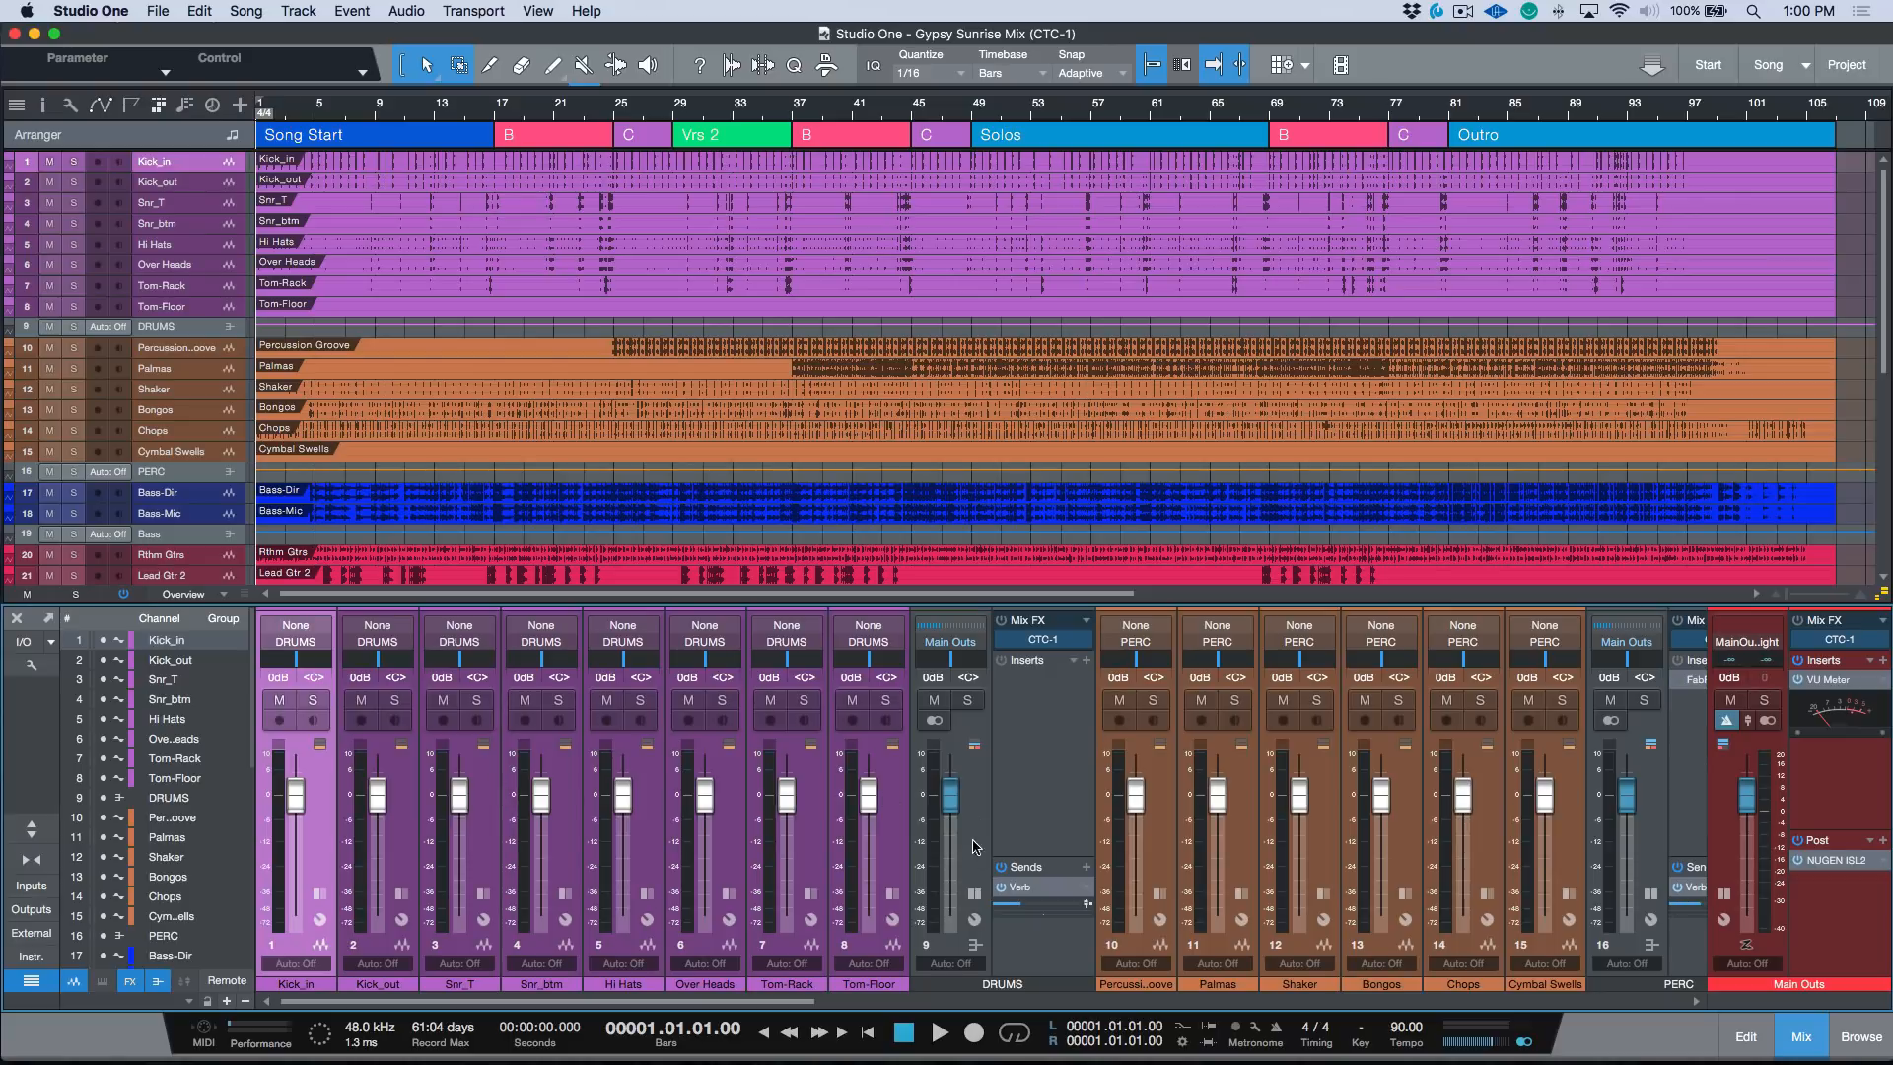
Hide the audio tracks and go through the DRUMS, PERC, Bass, GTRS, FIDDLE and STRINGS bus channels one by one
{"action": "left_click", "coordinate": [74, 981]}
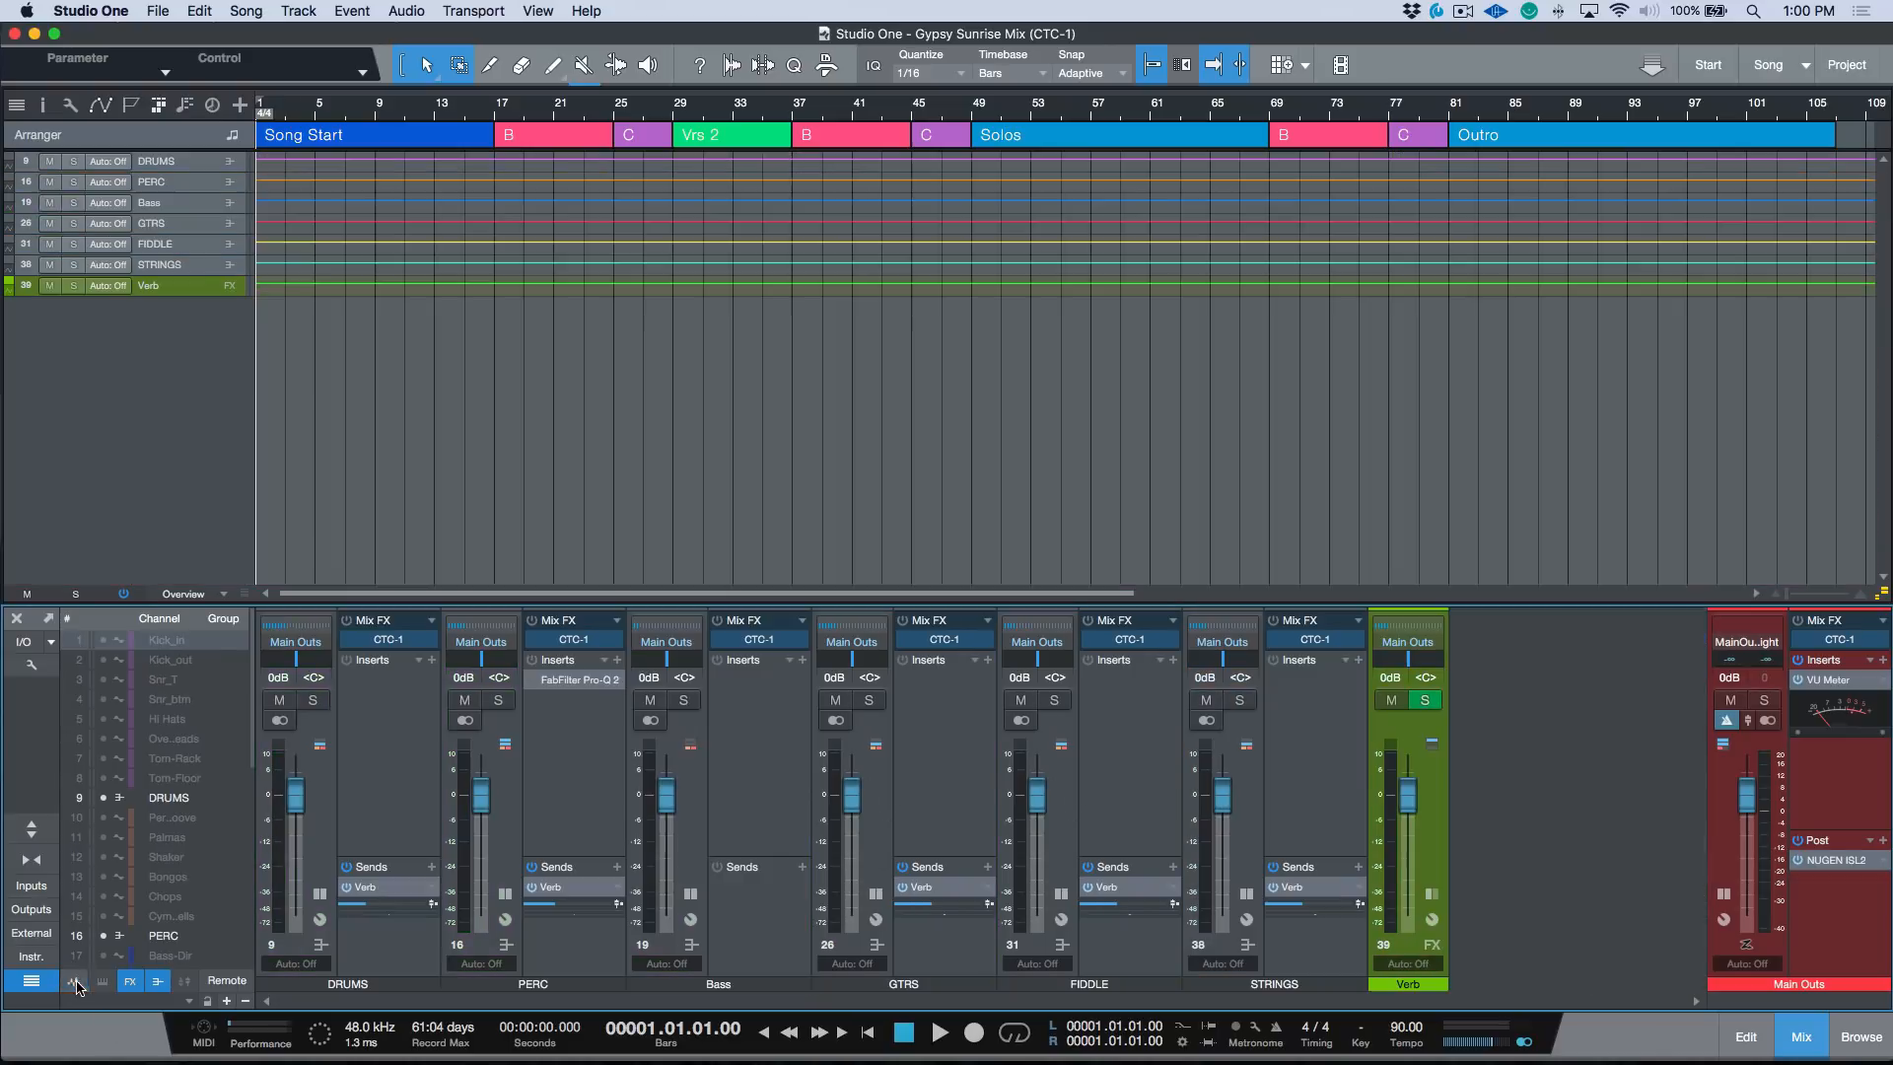
{"action": "key", "text": "shift+f"}
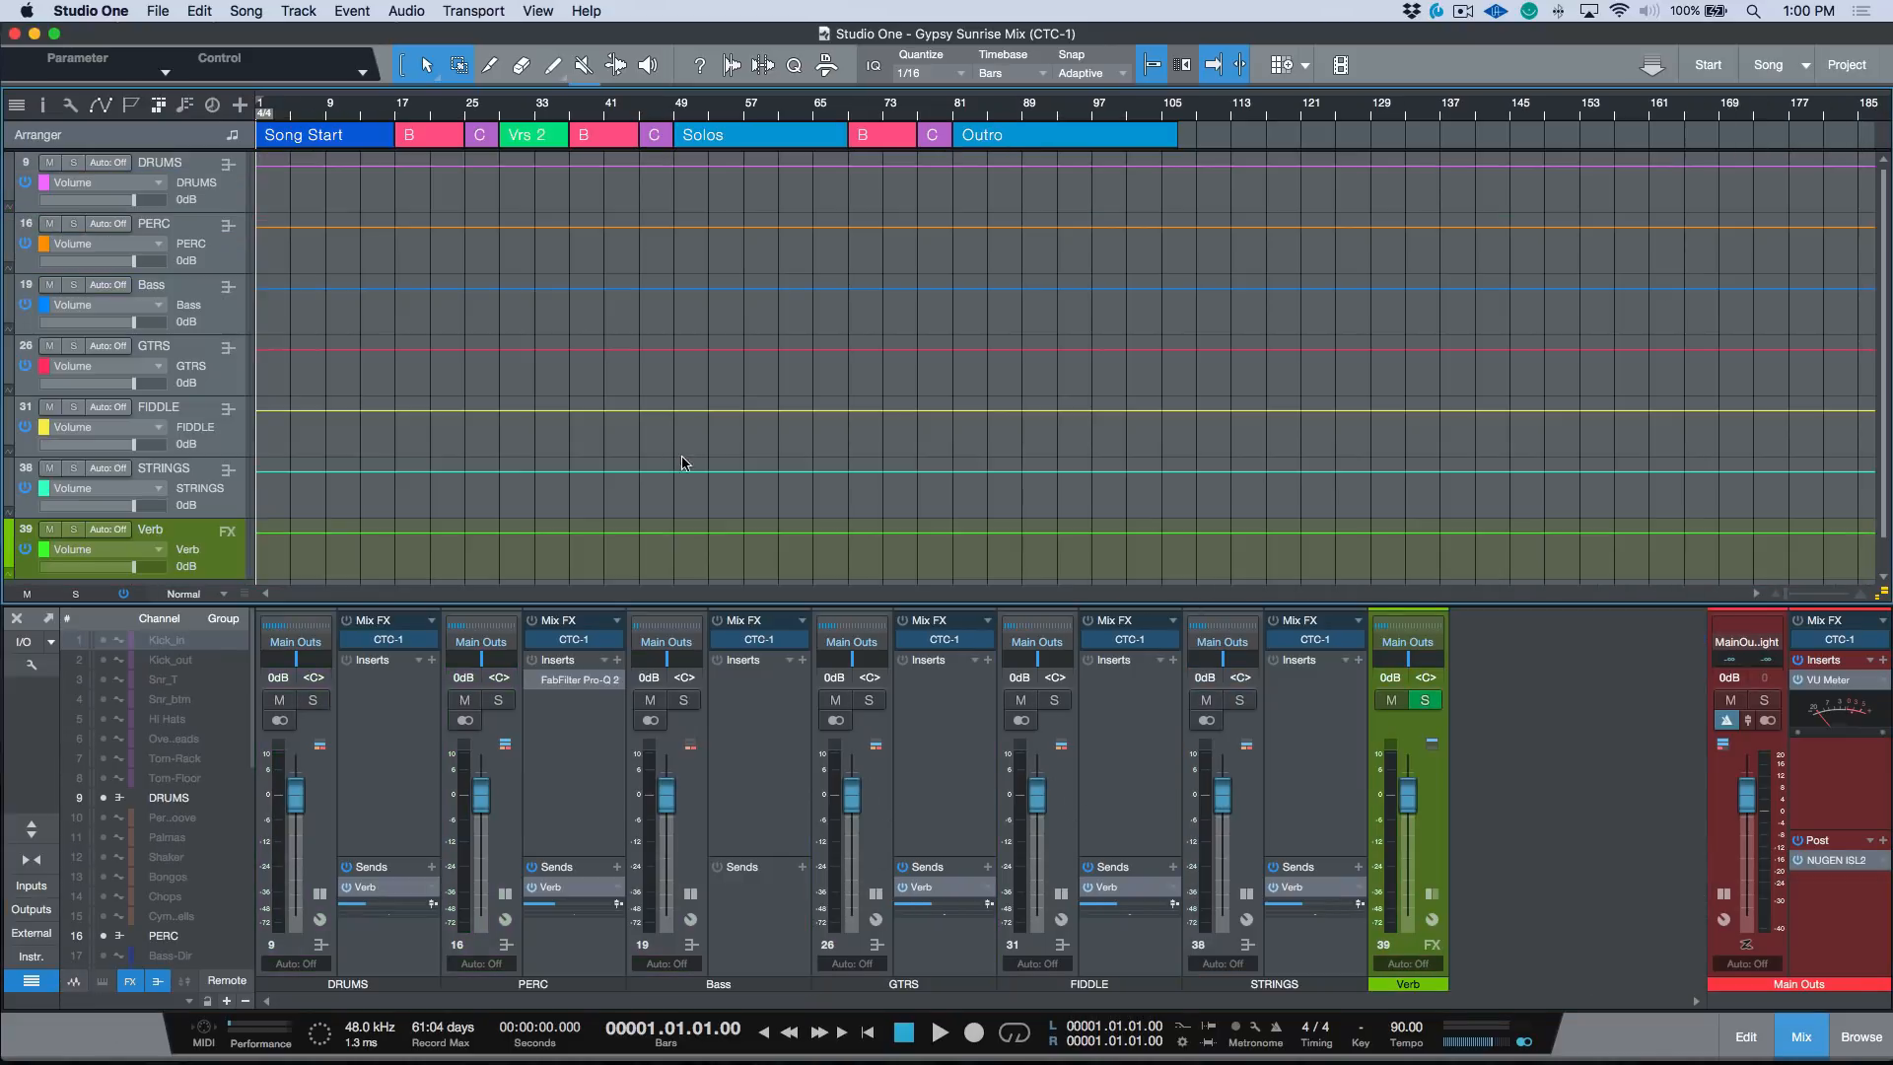
{"action": "left_click", "coordinate": [318, 841]}
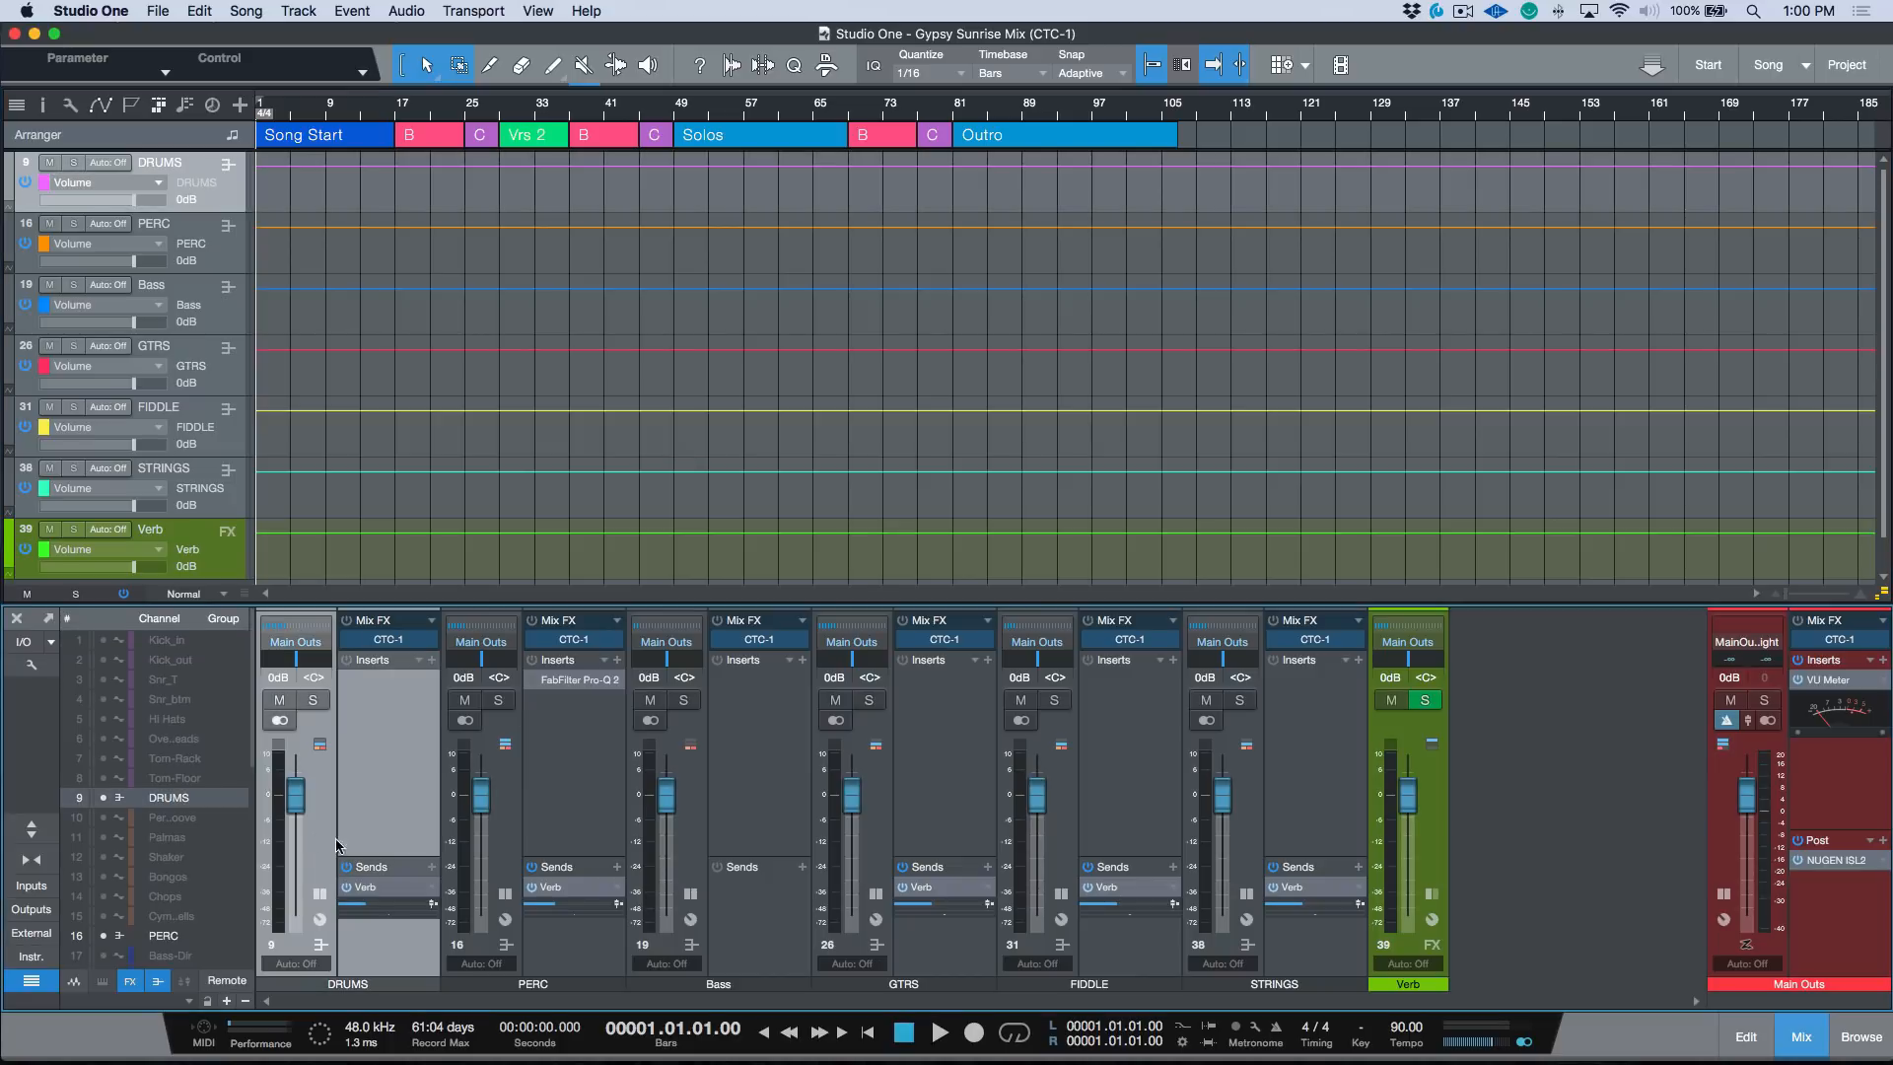
{"action": "left_click", "coordinate": [507, 825]}
{"action": "left_click", "coordinate": [692, 823]}
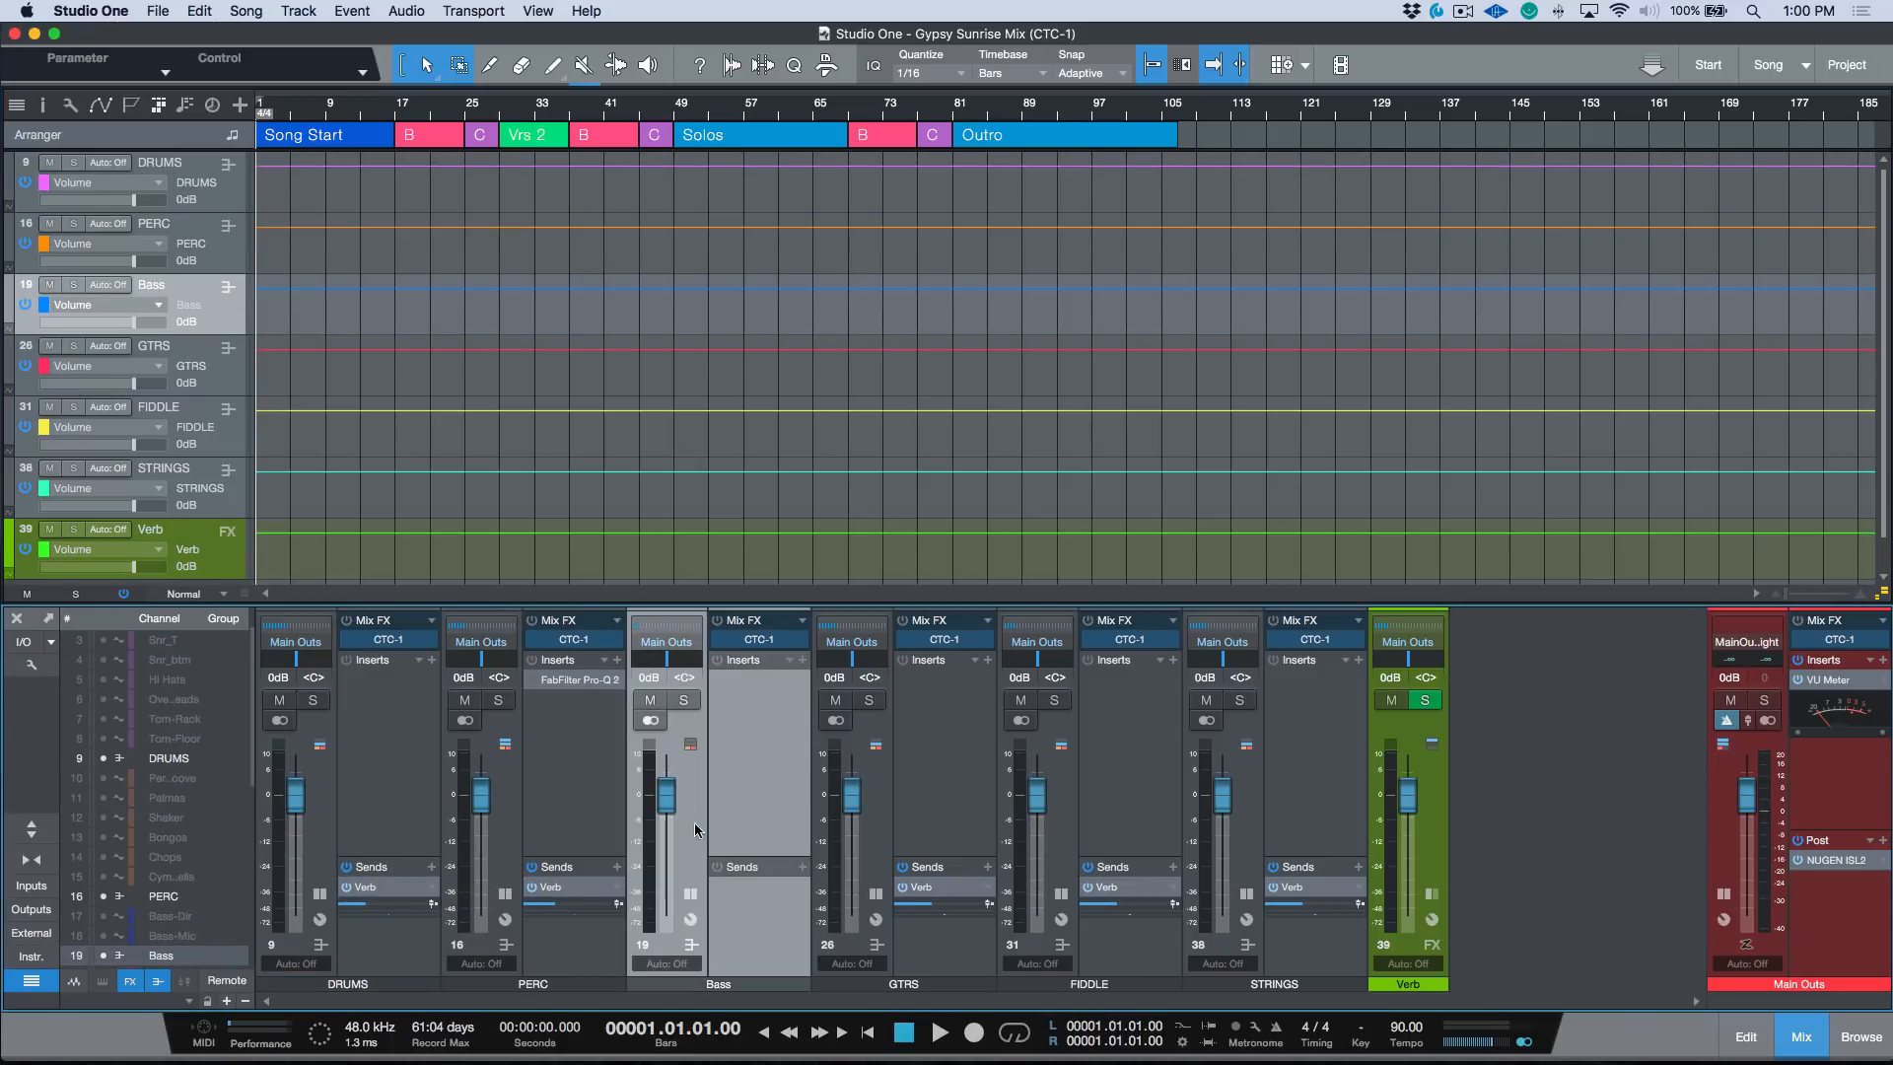
{"action": "left_click", "coordinate": [878, 858]}
{"action": "left_click", "coordinate": [1067, 834]}
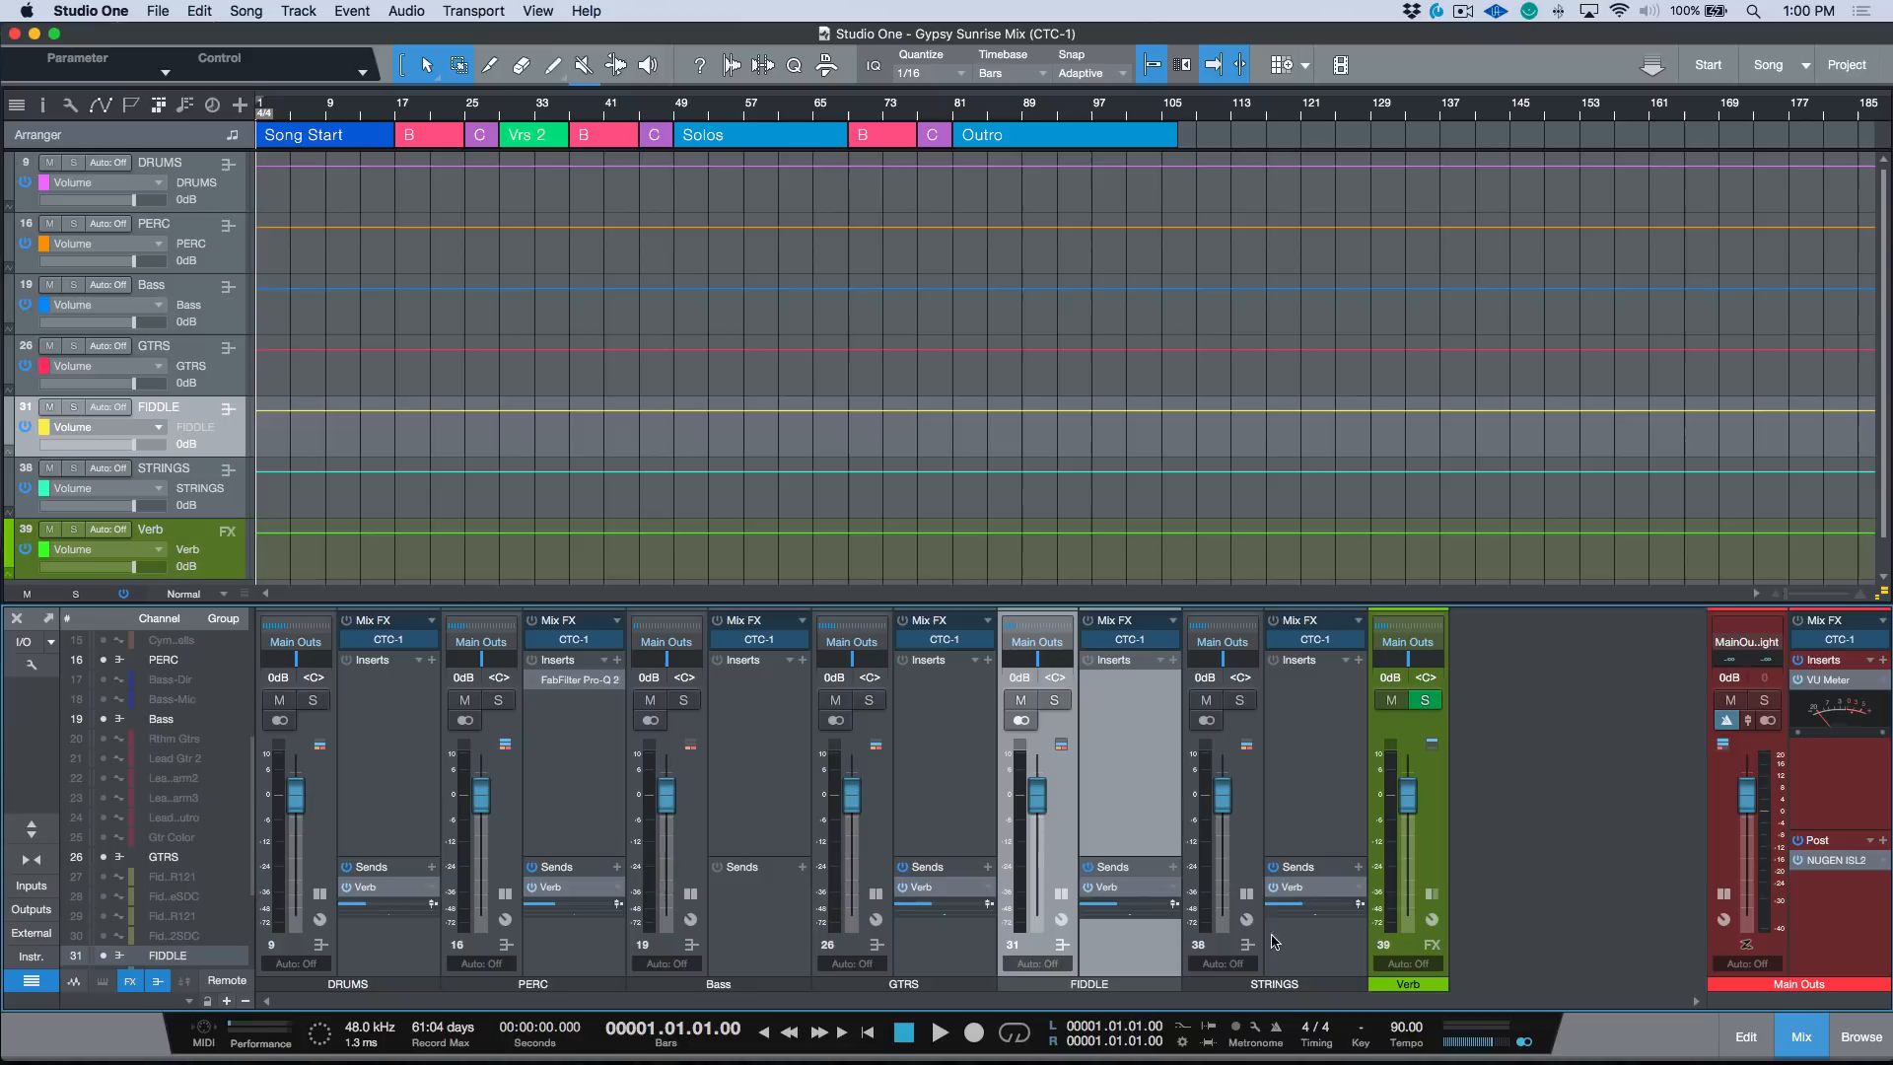
{"action": "left_click", "coordinate": [1247, 848]}
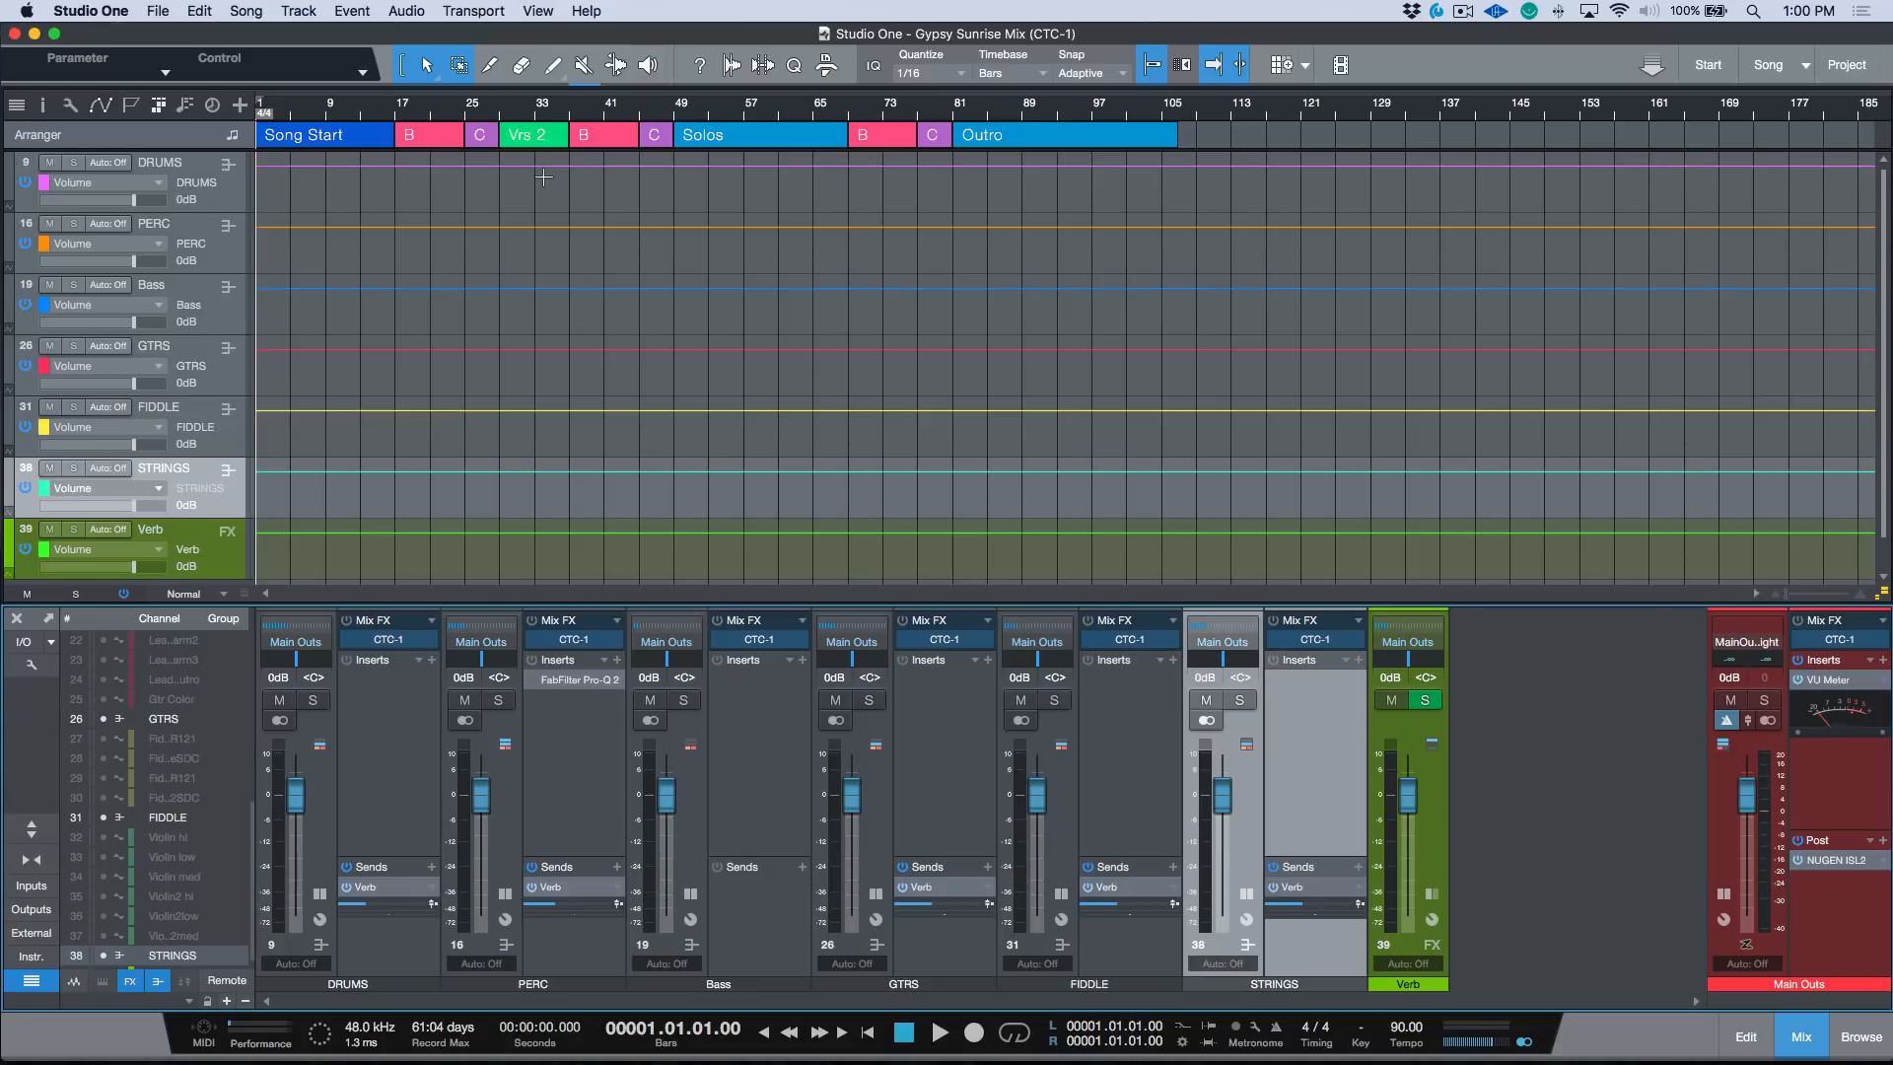
Show the audio tracks again and play the song from the B section at bar 37 with the full arrangement in view
{"action": "left_click", "coordinate": [600, 135]}
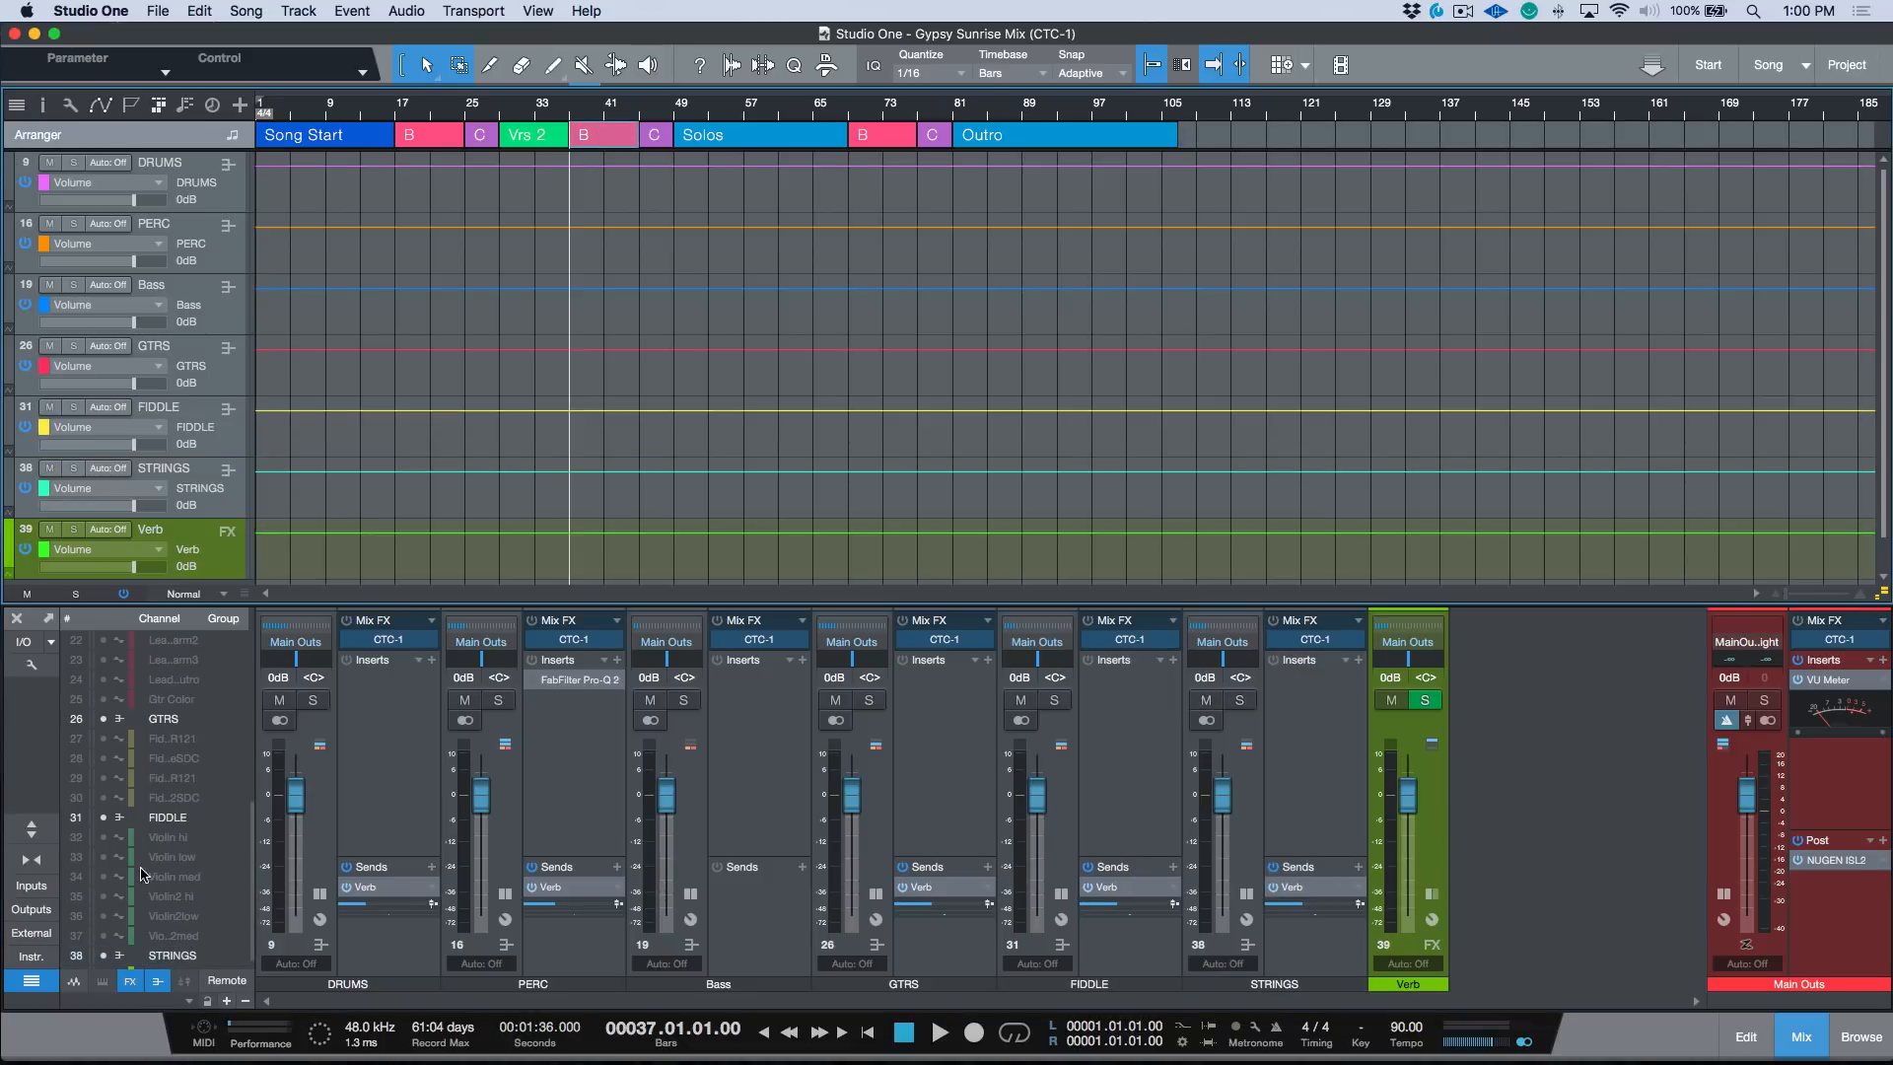
{"action": "left_click", "coordinate": [73, 981]}
{"action": "key", "text": "space"}
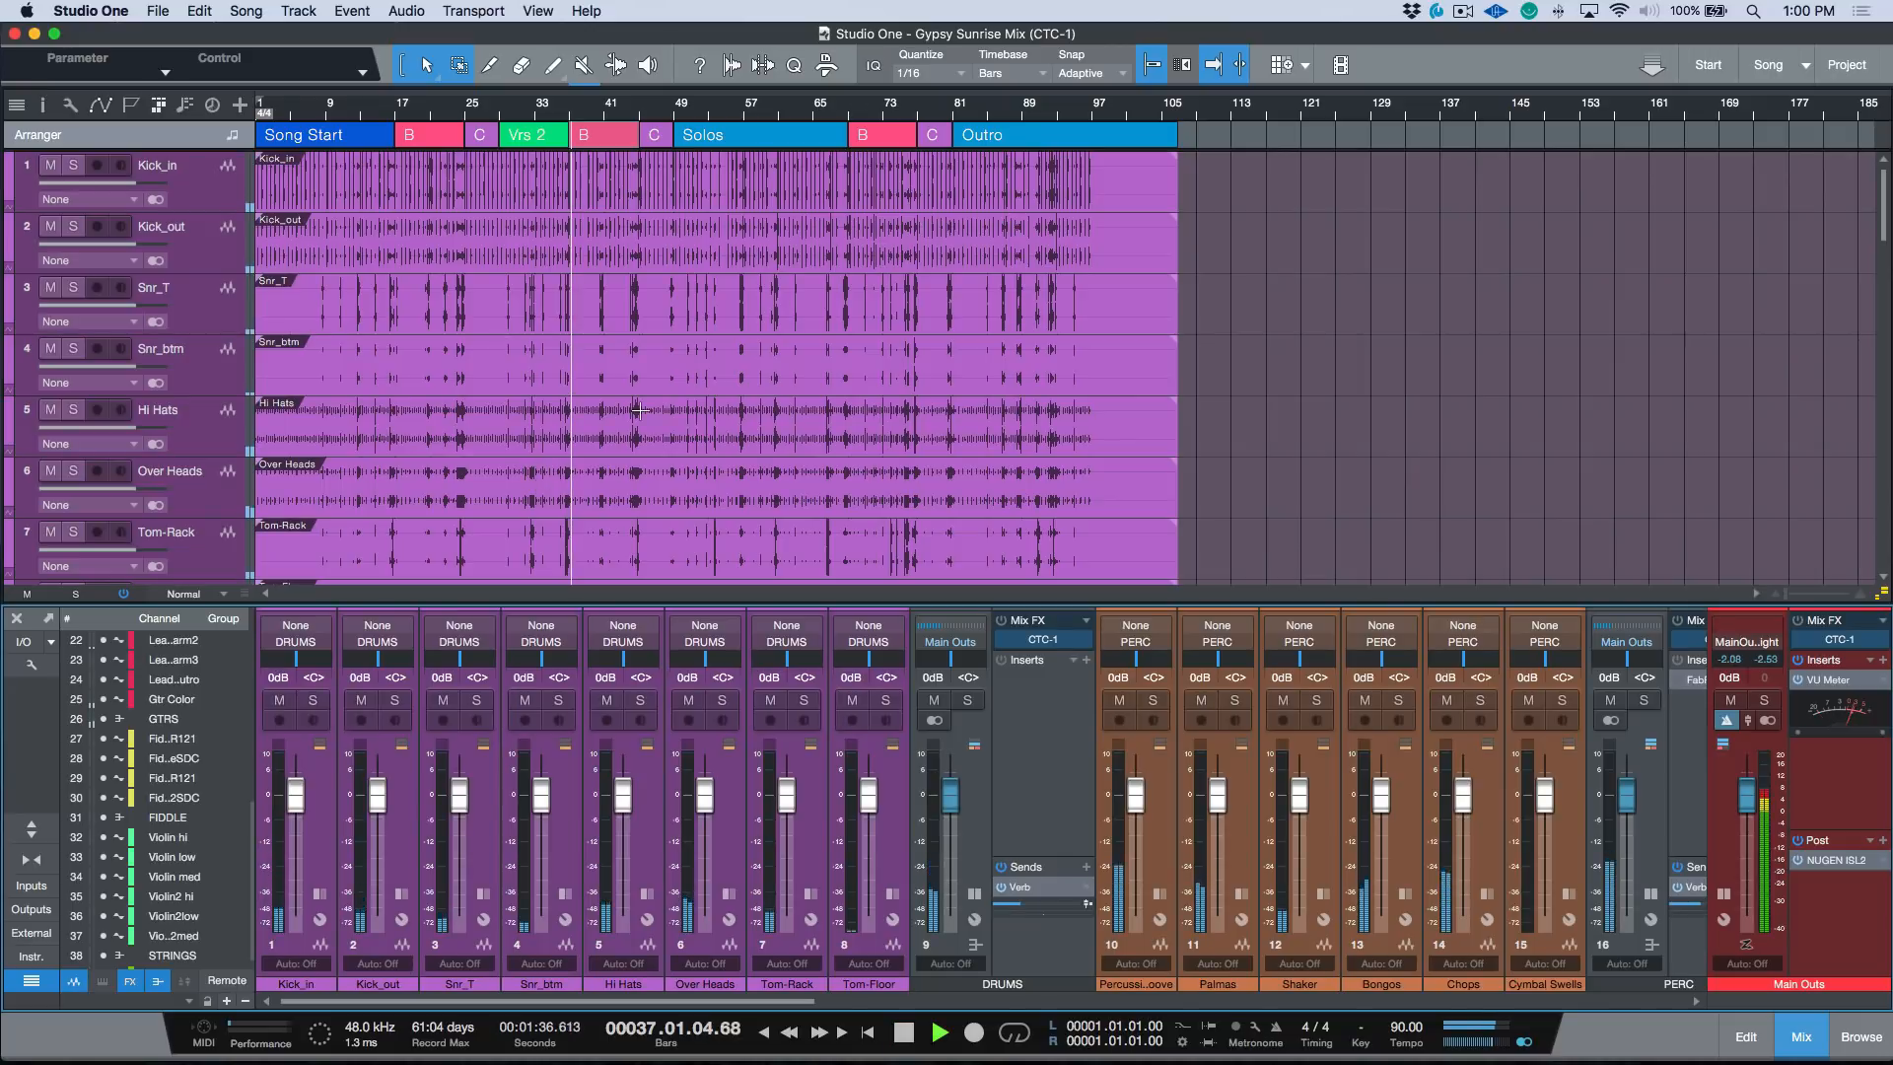
{"action": "key", "text": "z"}
{"action": "left_click", "coordinate": [772, 477]}
{"action": "key", "text": "shift+e"}
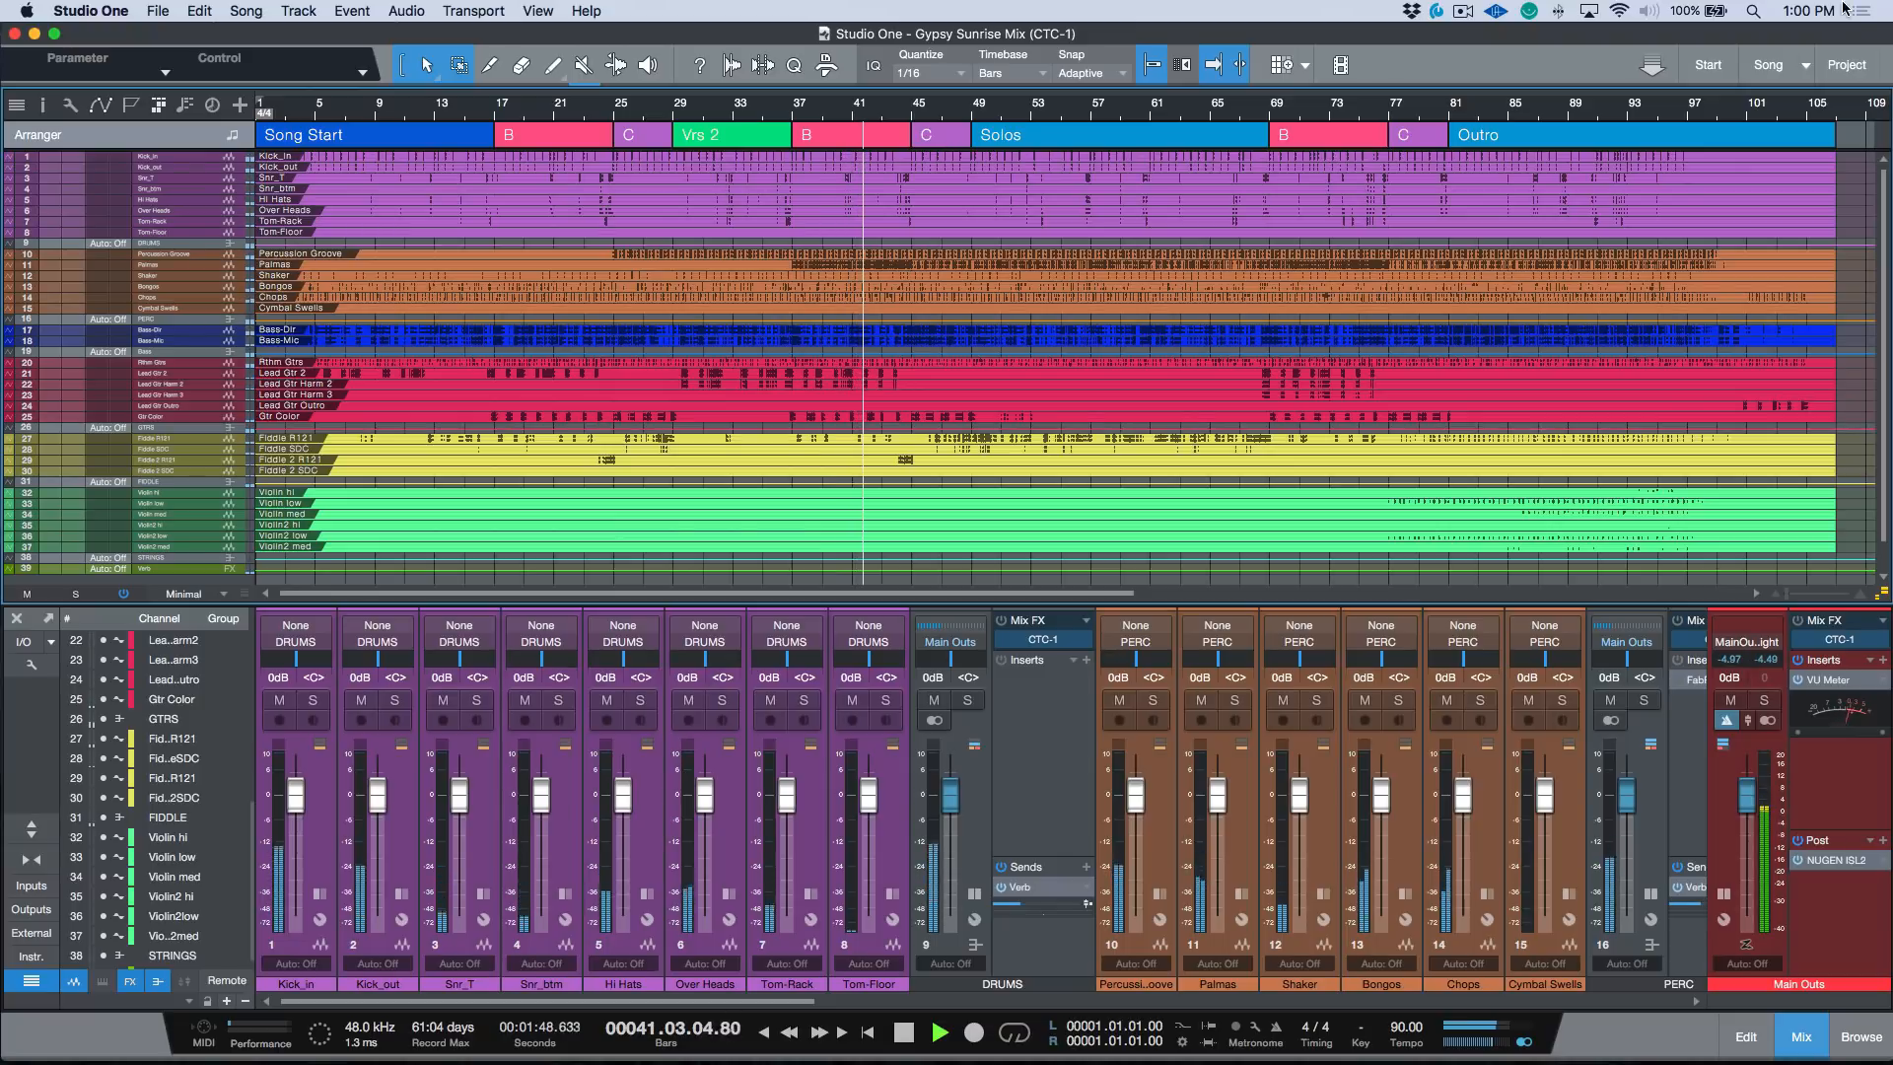
{"action": "key", "text": "space"}
Play the beginning of the Outro section from bar 81 and stop playback
{"action": "left_click", "coordinate": [1558, 138]}
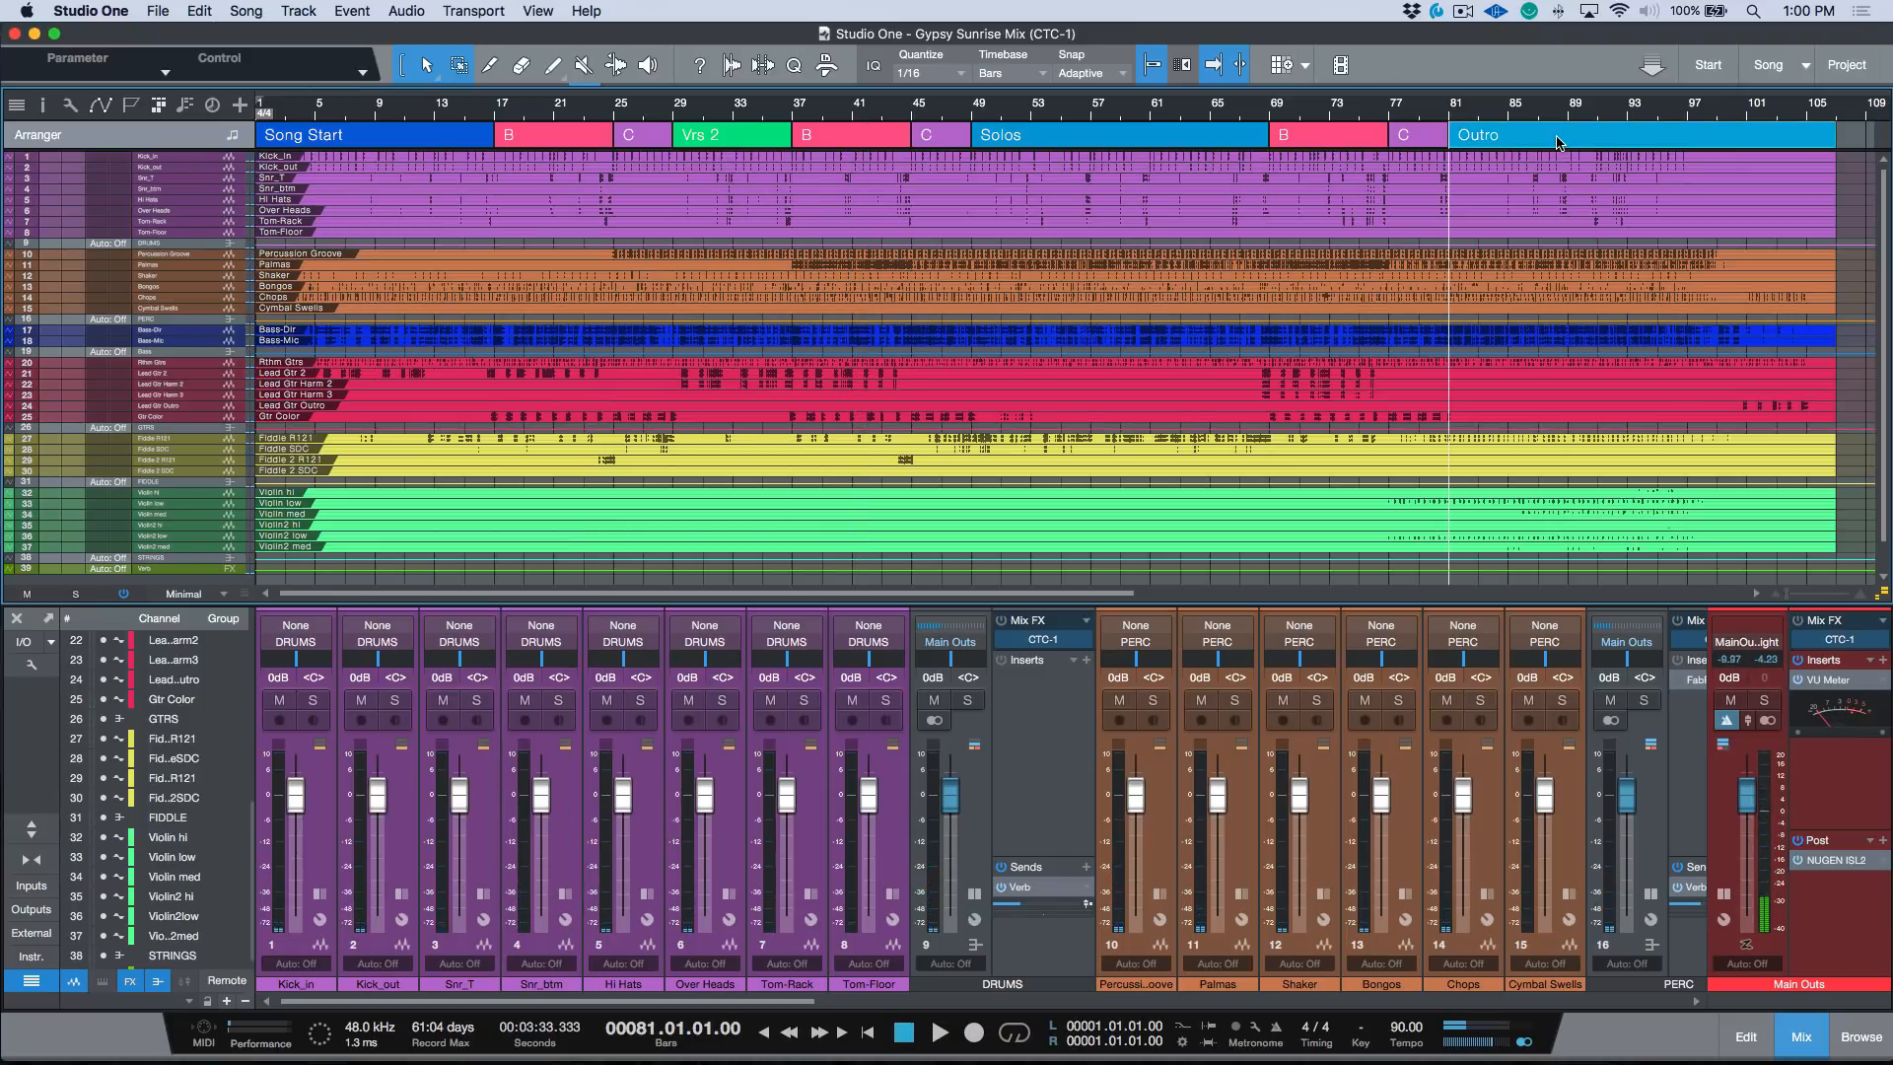
{"action": "key", "text": "space"}
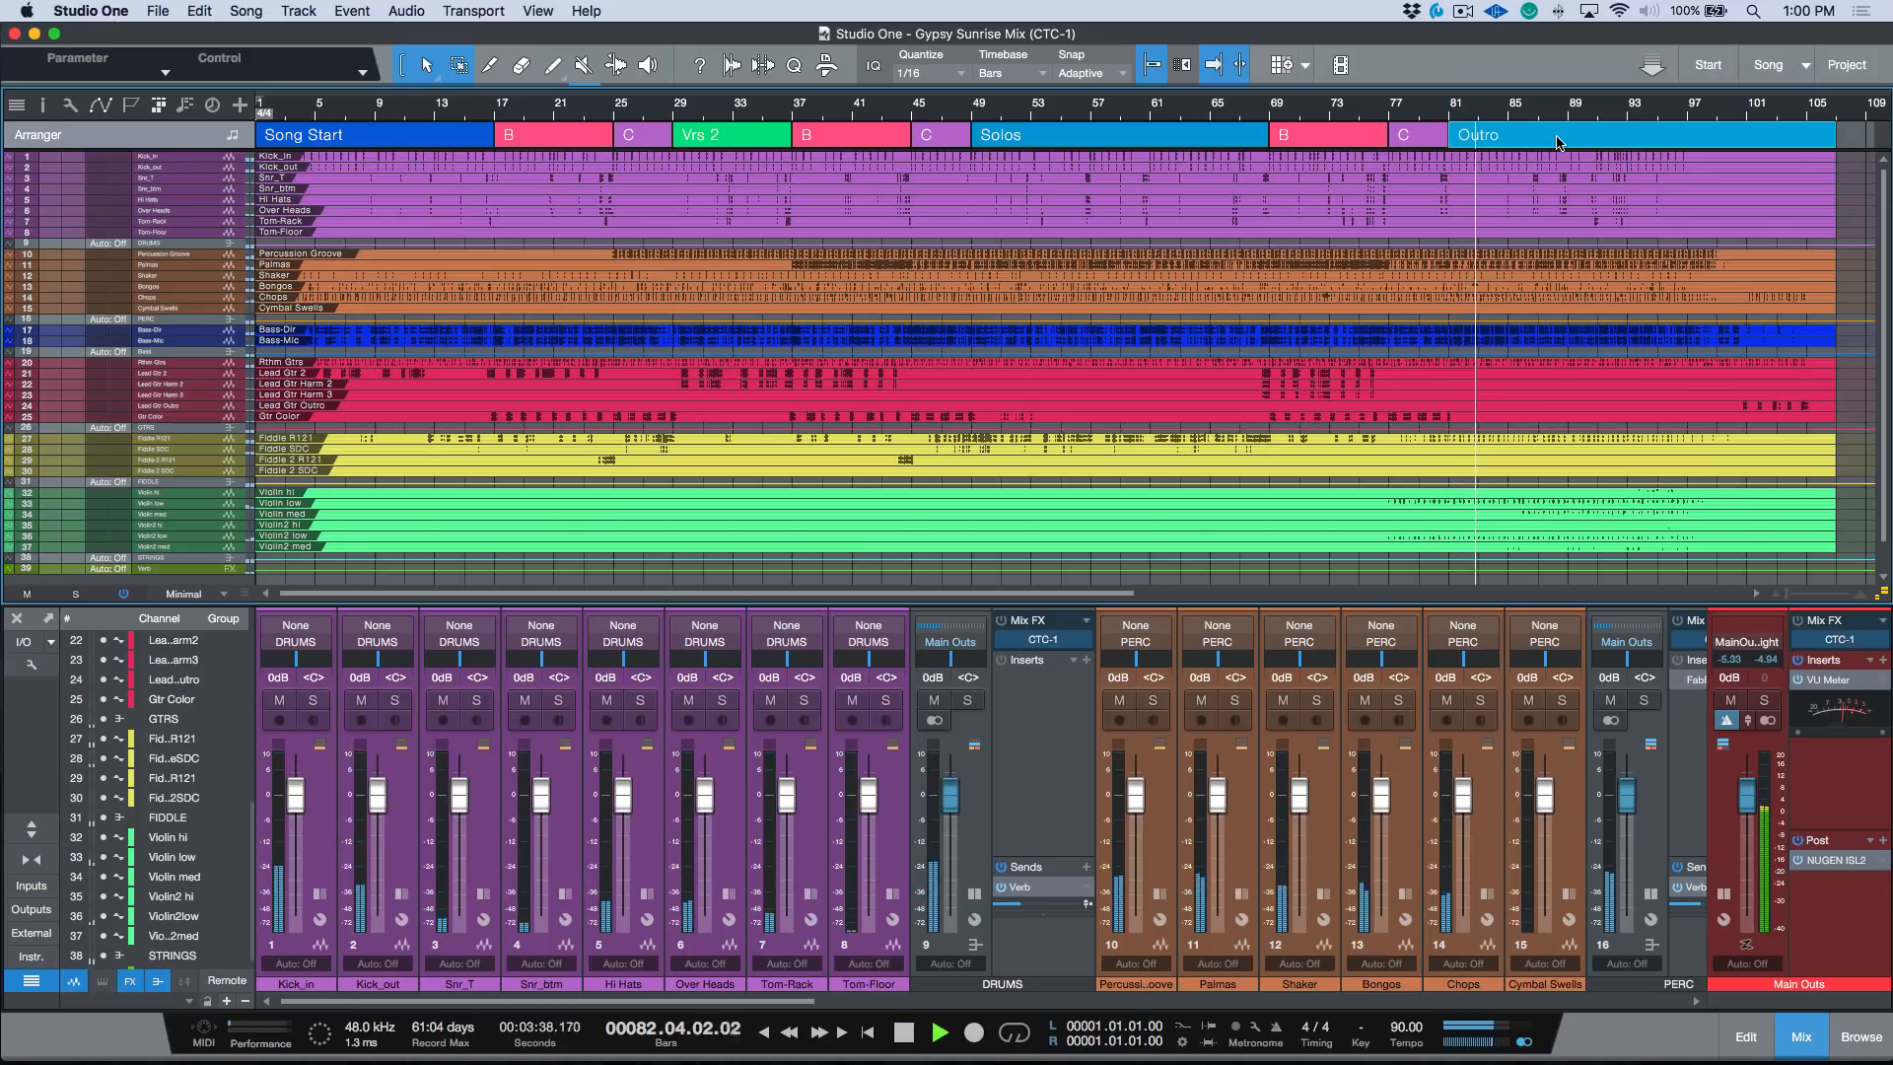
{"action": "key", "text": "space"}
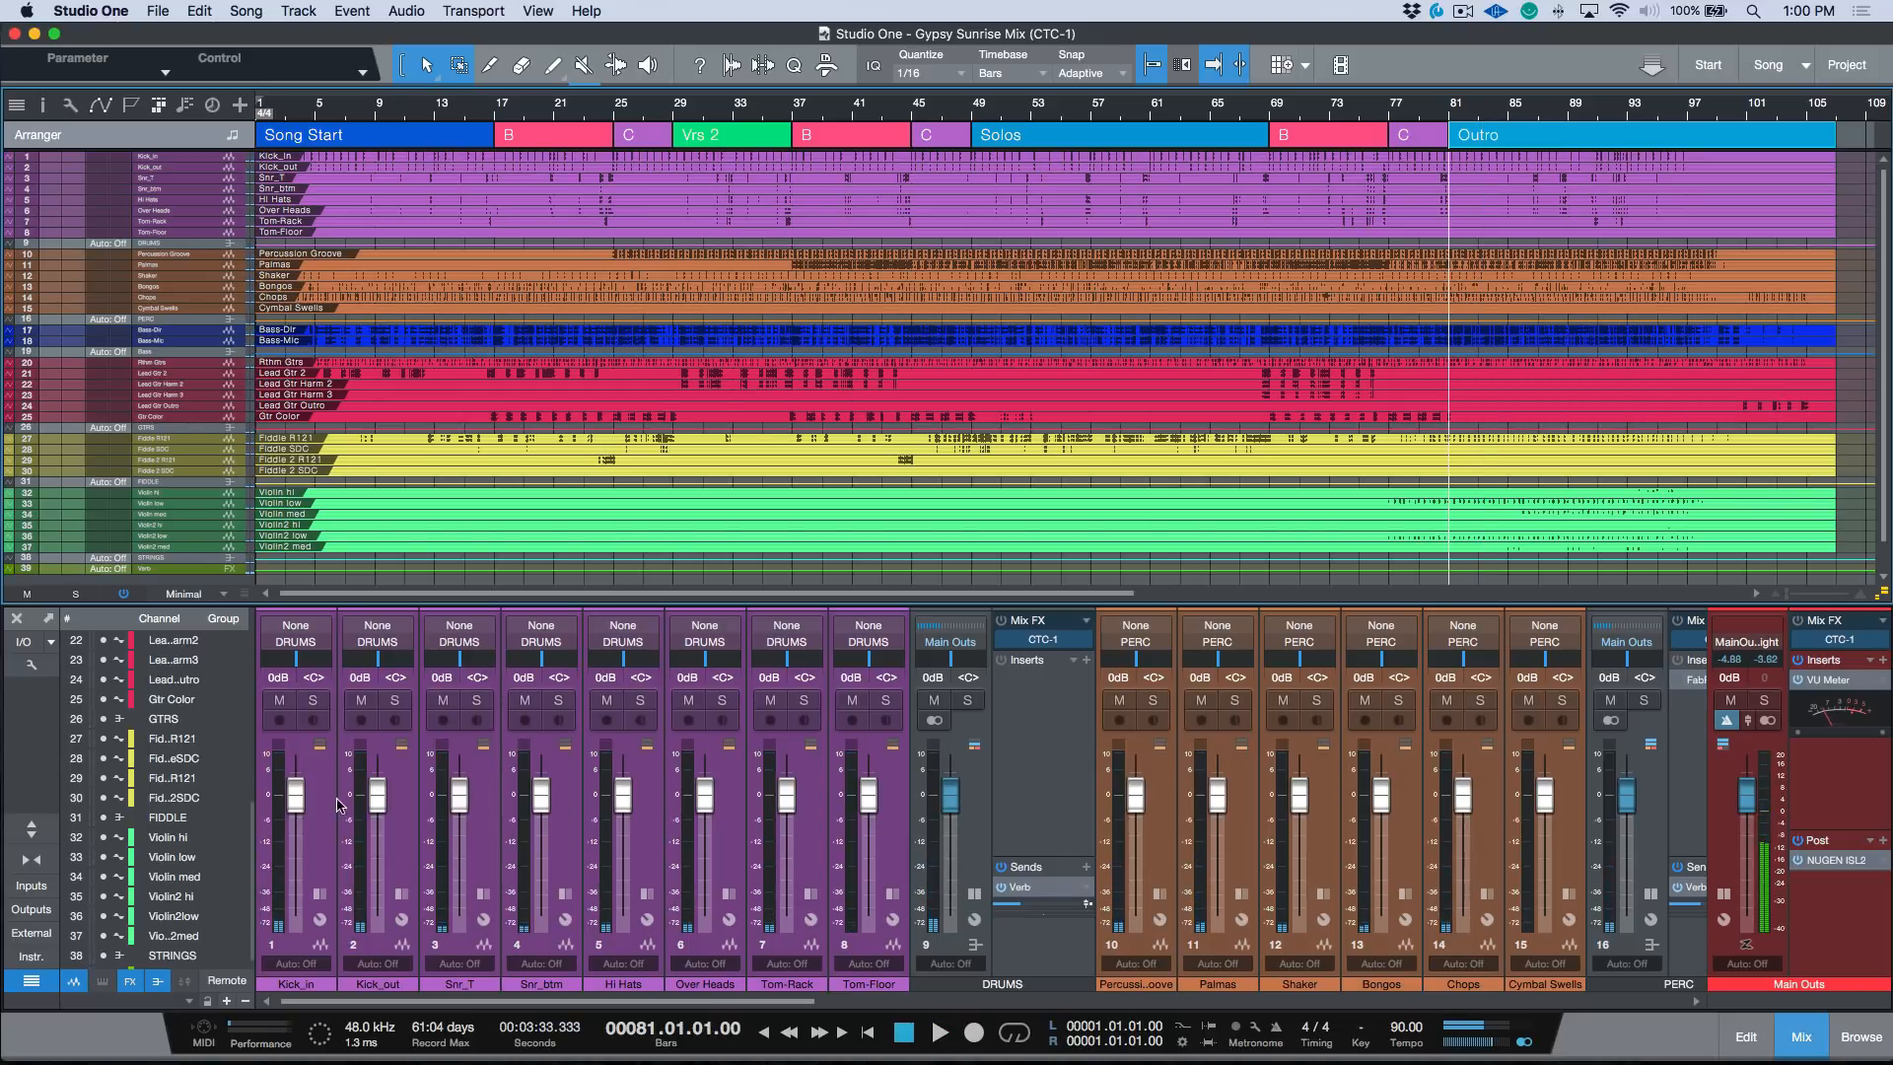
Find the Verb effects channel in the mixer and pull its volume fader all the way down to -∞
{"action": "scroll", "coordinate": [173, 809], "scroll_direction": "down", "scroll_amount": 1}
{"action": "left_click", "coordinate": [209, 962]}
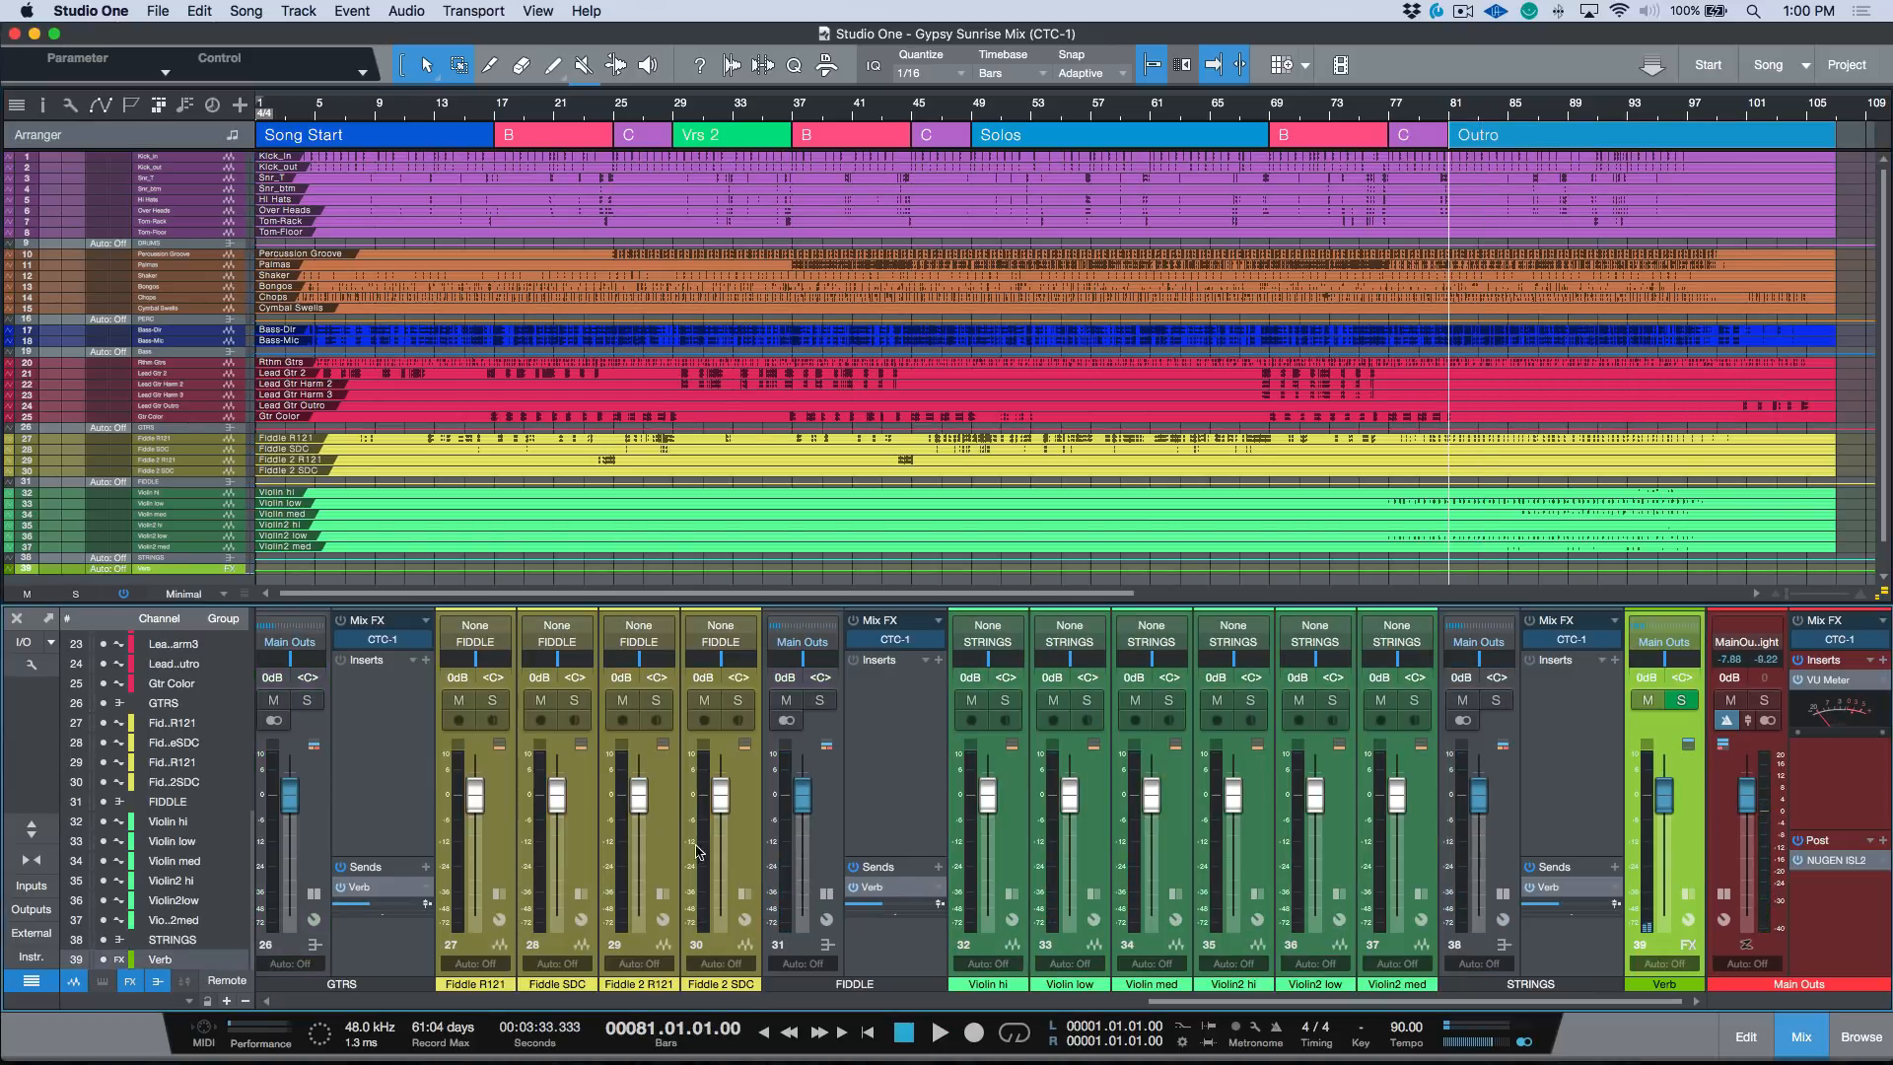
{"action": "left_click_drag", "start_coordinate": [1666, 797], "coordinate": [1666, 917]}
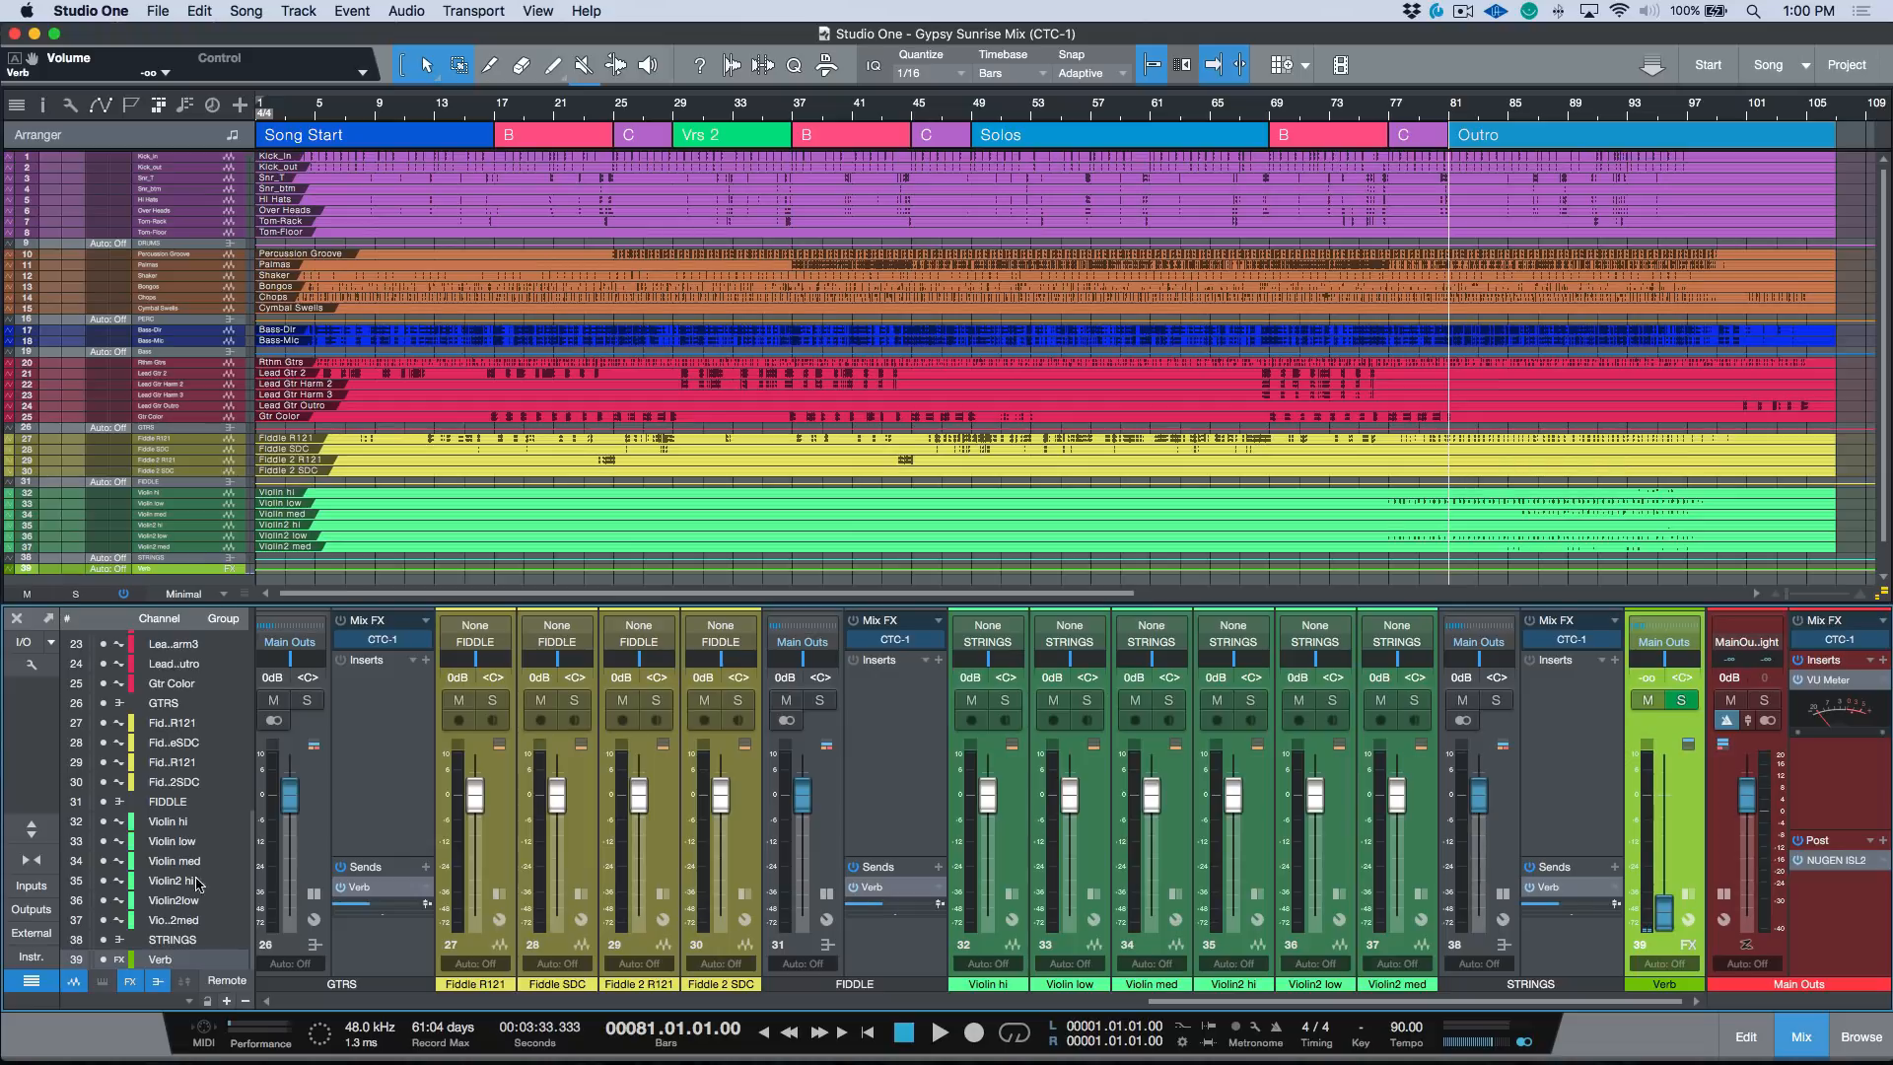
Switch the arrangement tracks to Overview height and shrink them to fit more of the song's tracks above the mixer
{"action": "scroll", "coordinate": [195, 892], "scroll_direction": "up", "scroll_amount": 10}
{"action": "key", "text": "shift+e"}
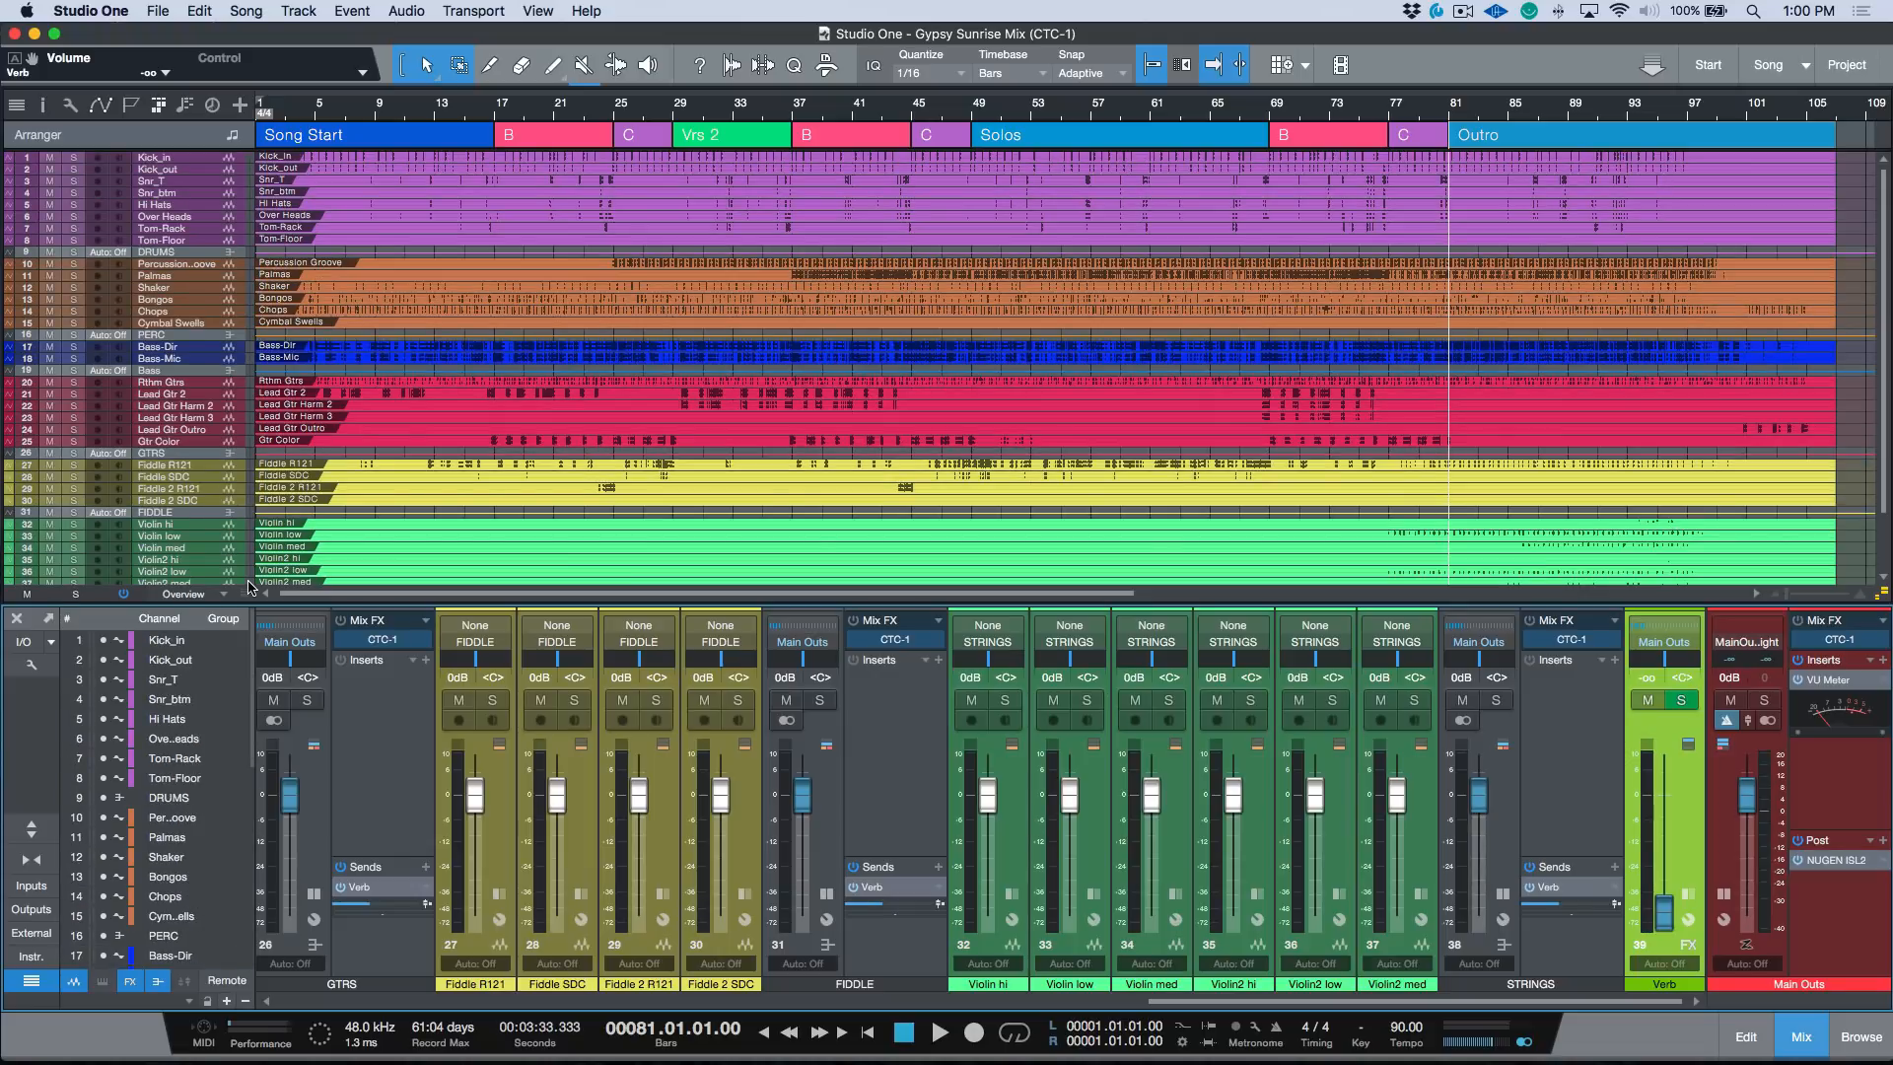
{"action": "left_click_drag", "start_coordinate": [246, 589], "coordinate": [256, 490]}
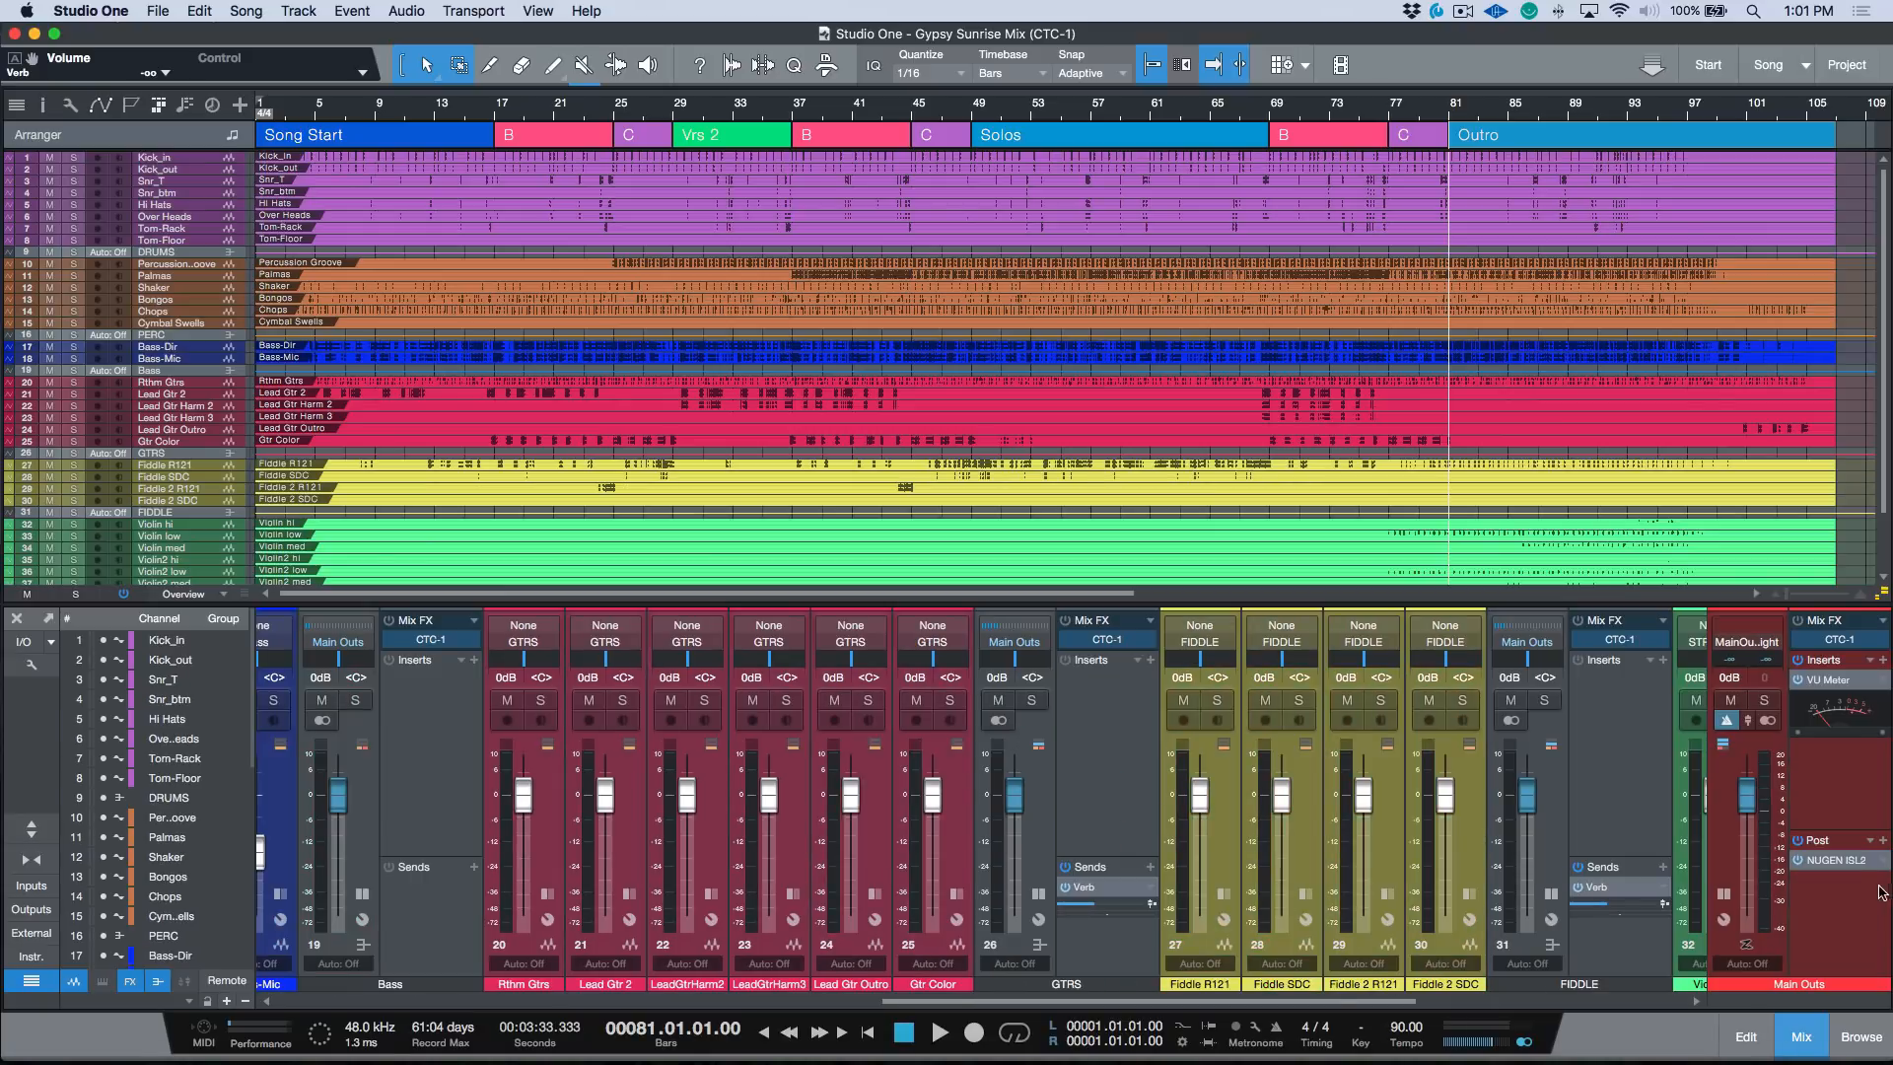
Examine the input, reduction and output meters of the NUGEN ISL2 limiter on Main Outs, and close its window
{"action": "left_click", "coordinate": [1840, 861]}
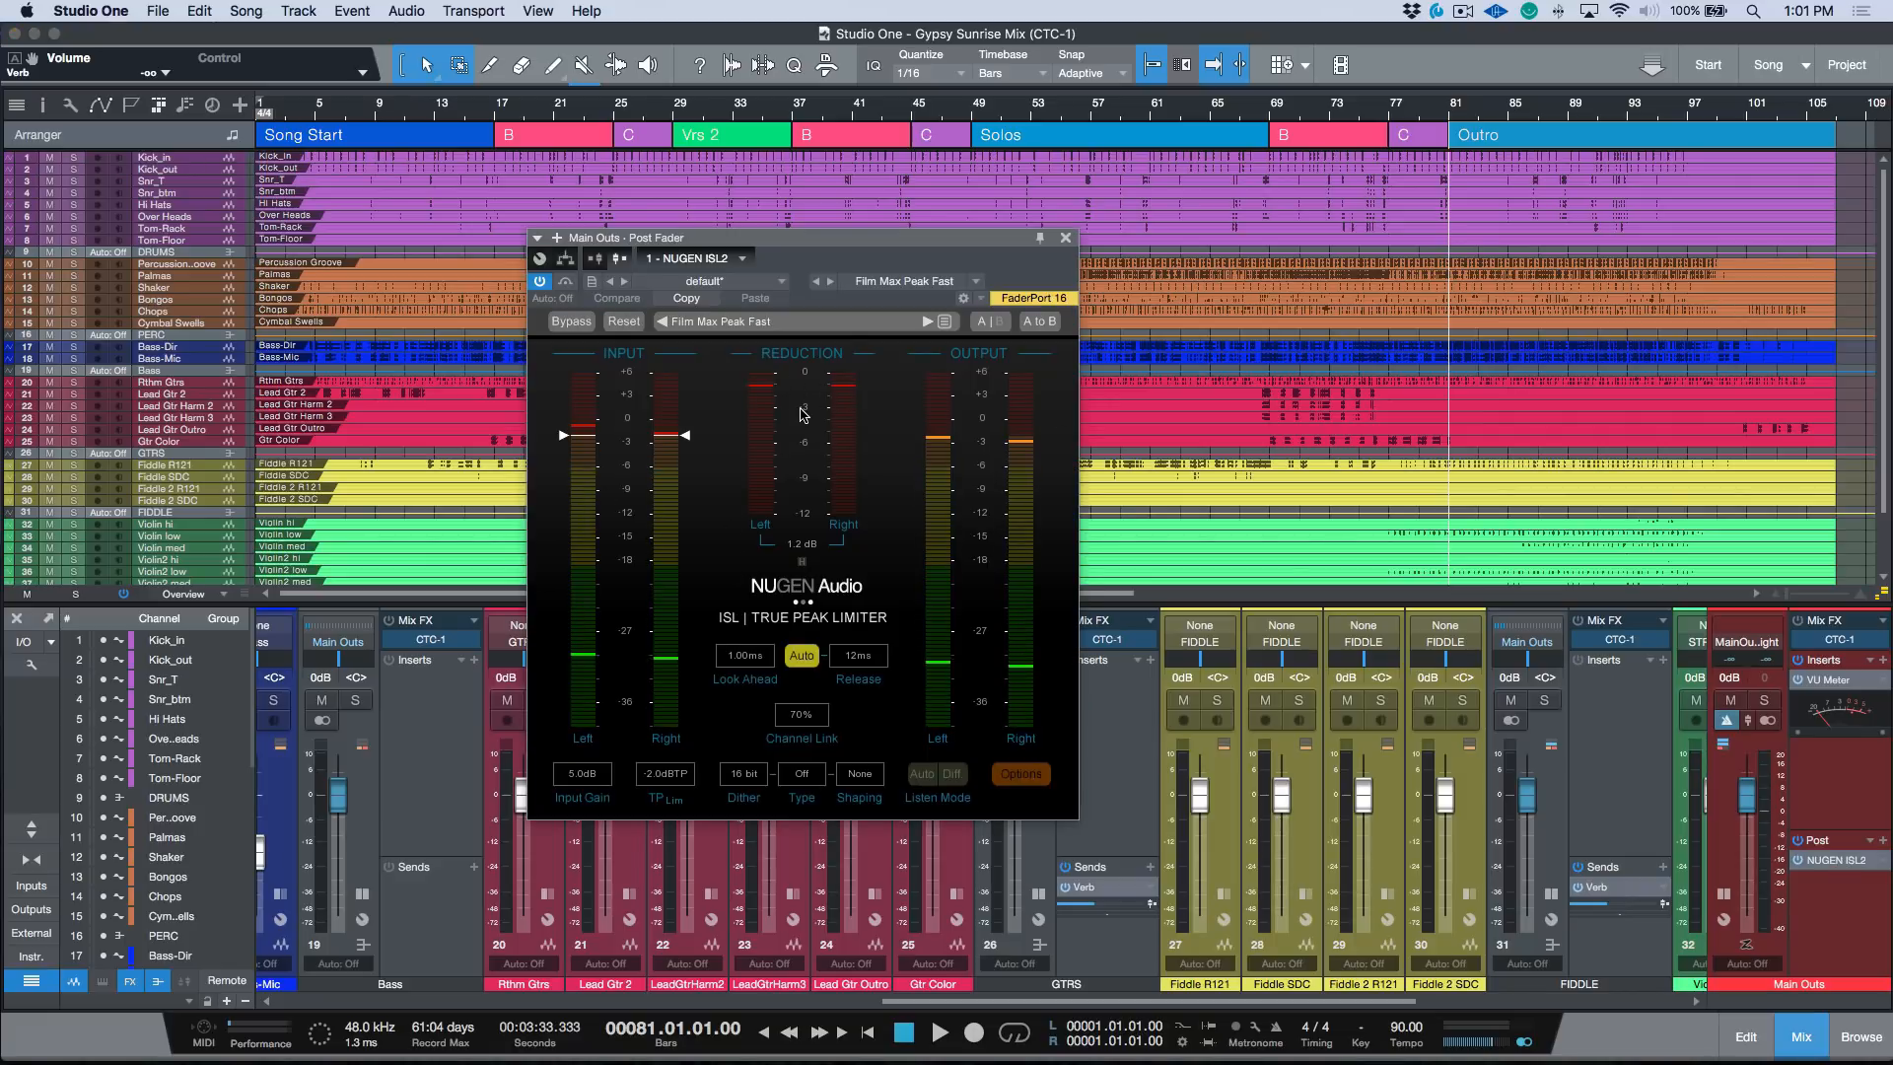
{"action": "left_click", "coordinate": [1066, 239]}
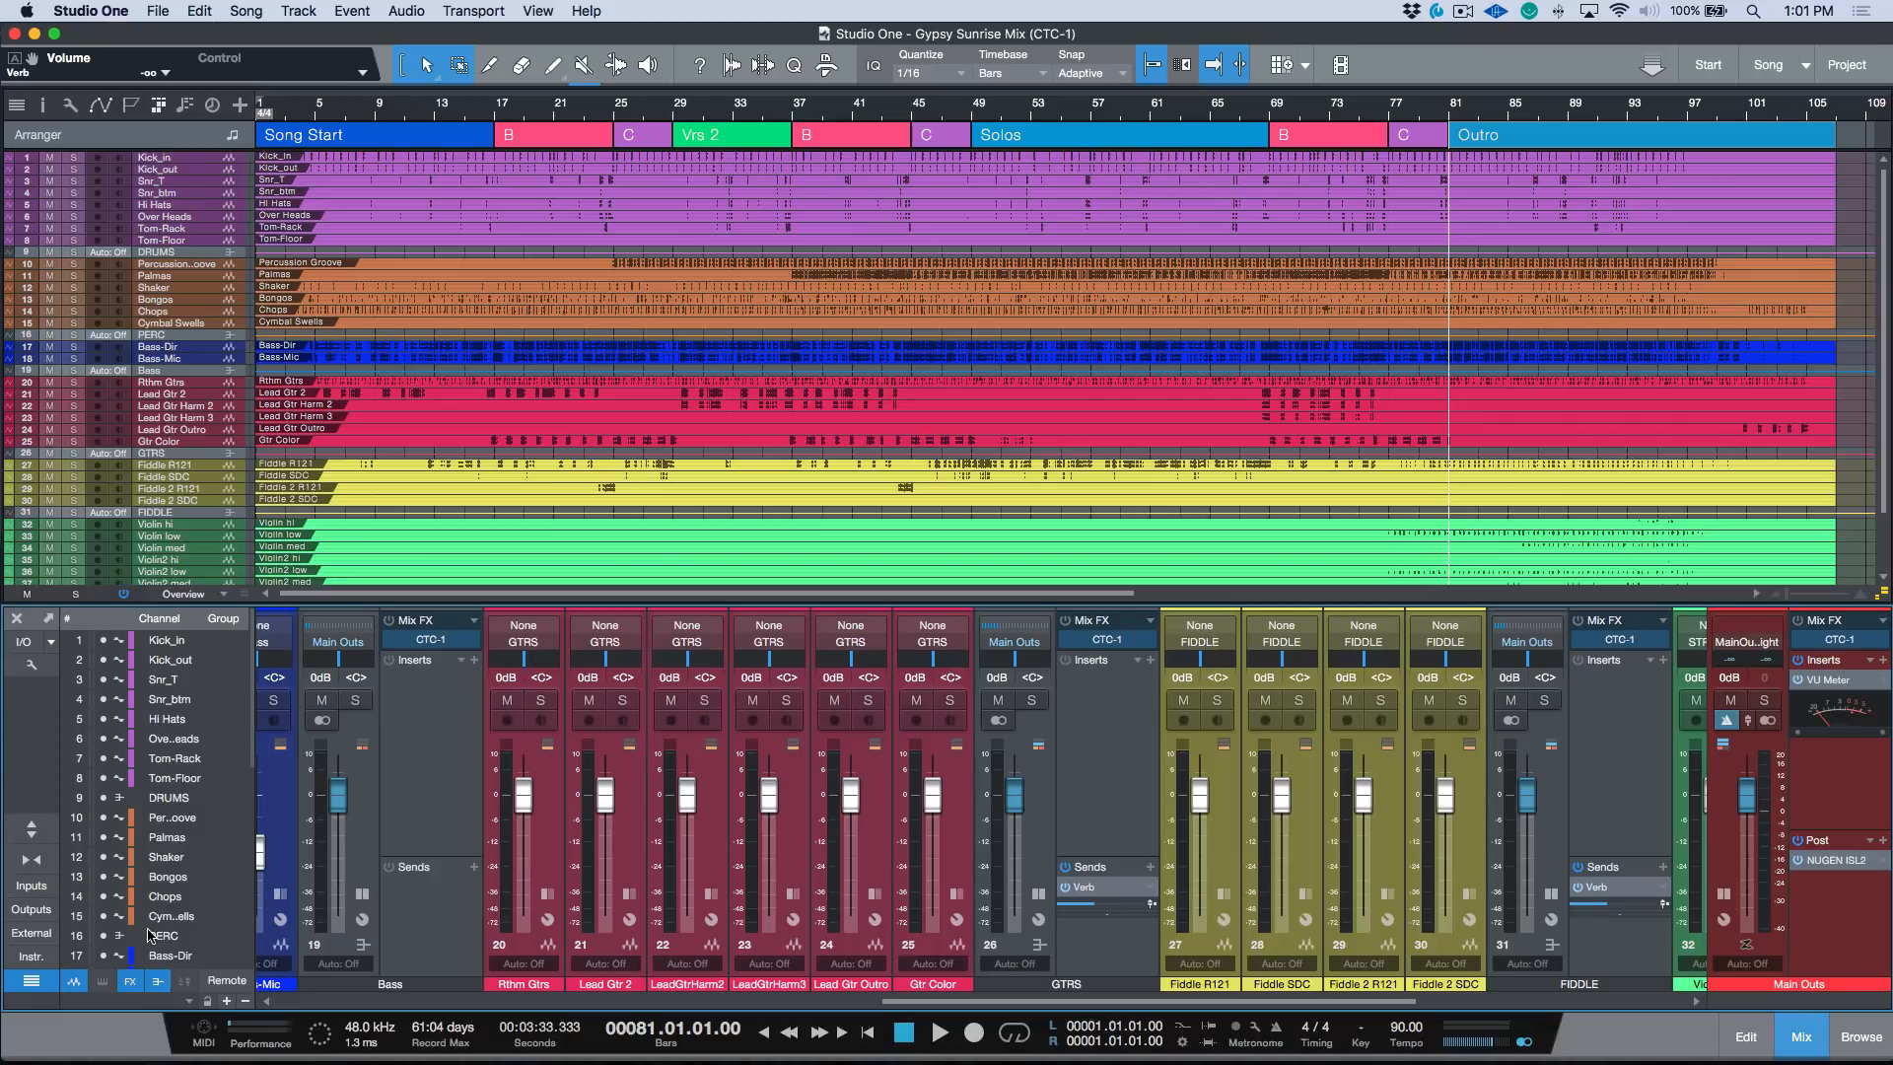
Hide the audio tracks so that only the buses and Verb remain, and solo the DRUMS bus
{"action": "left_click", "coordinate": [74, 981]}
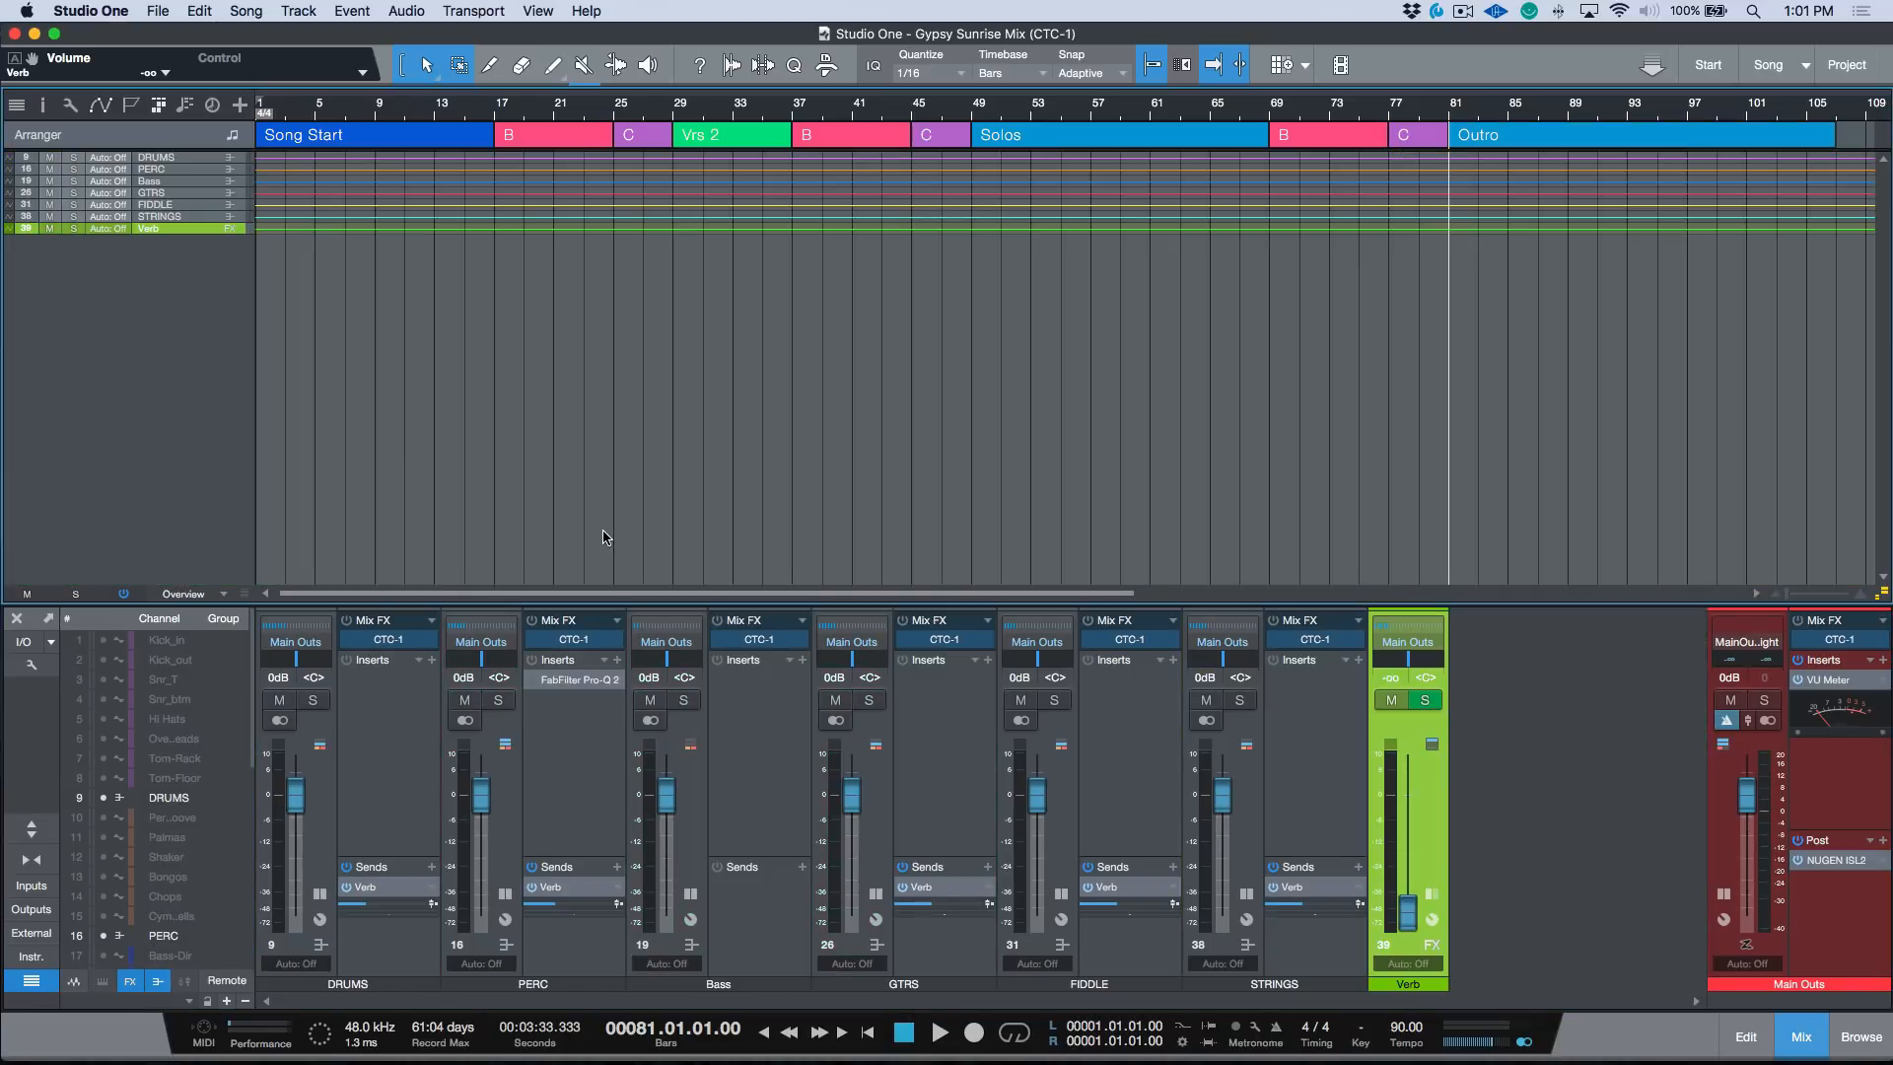
{"action": "key", "text": "alt+z"}
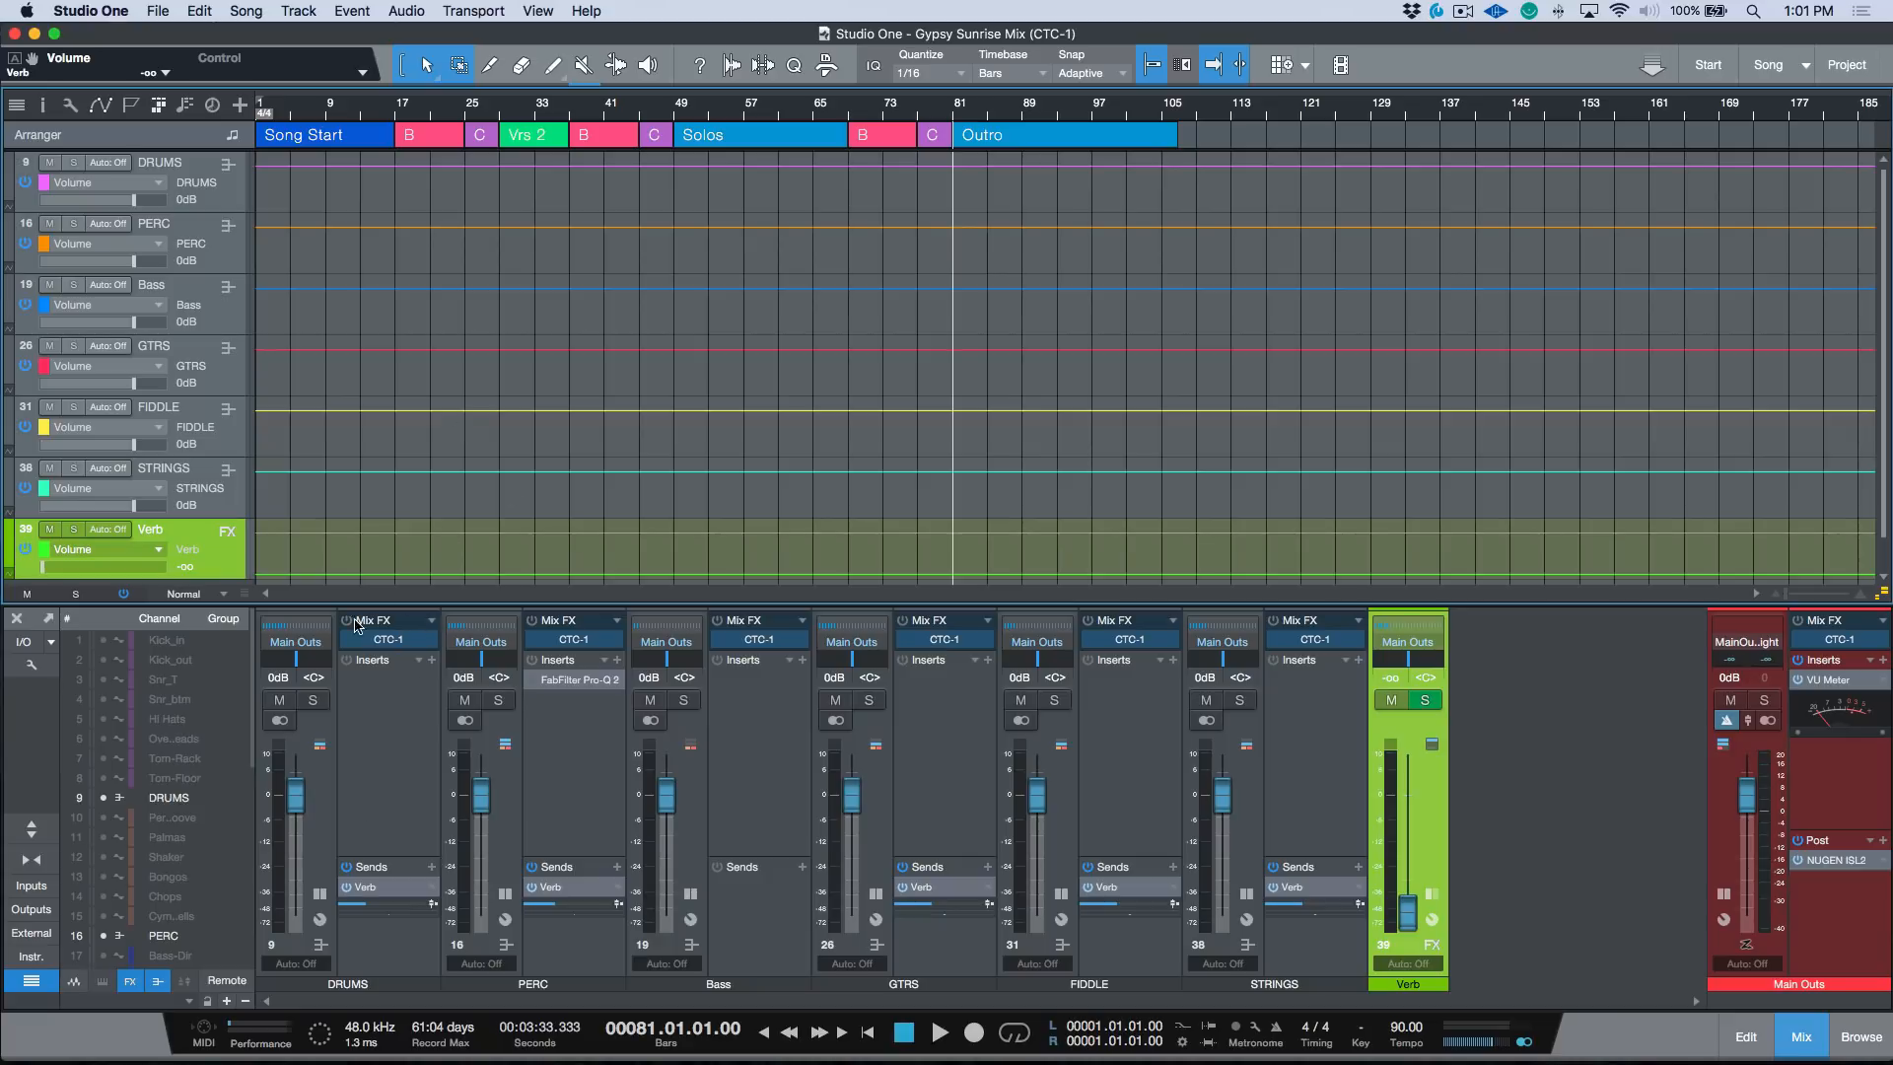
{"action": "left_click", "coordinate": [330, 820]}
{"action": "key", "text": "s"}
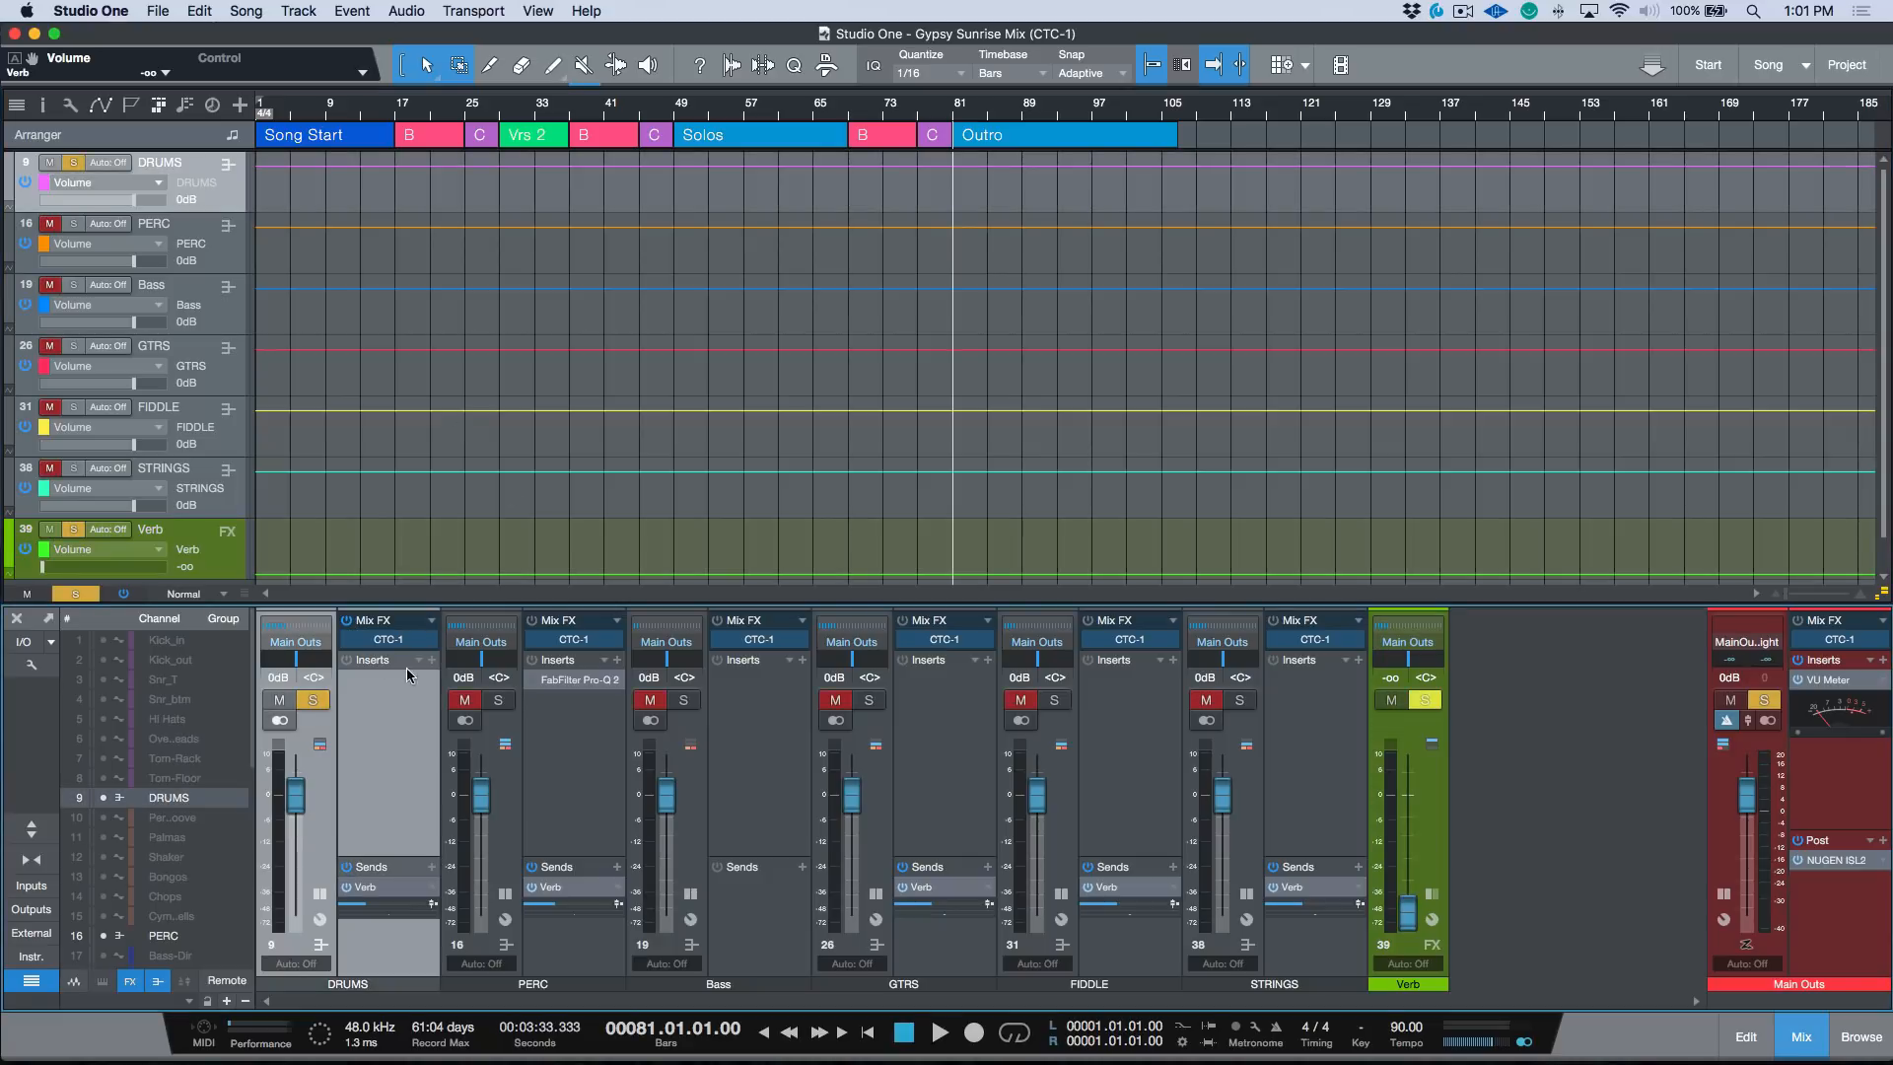
Open the CTC-1 Mix FX on the DRUMS bus and set its Drive to 6.12 dB
{"action": "left_click", "coordinate": [409, 641]}
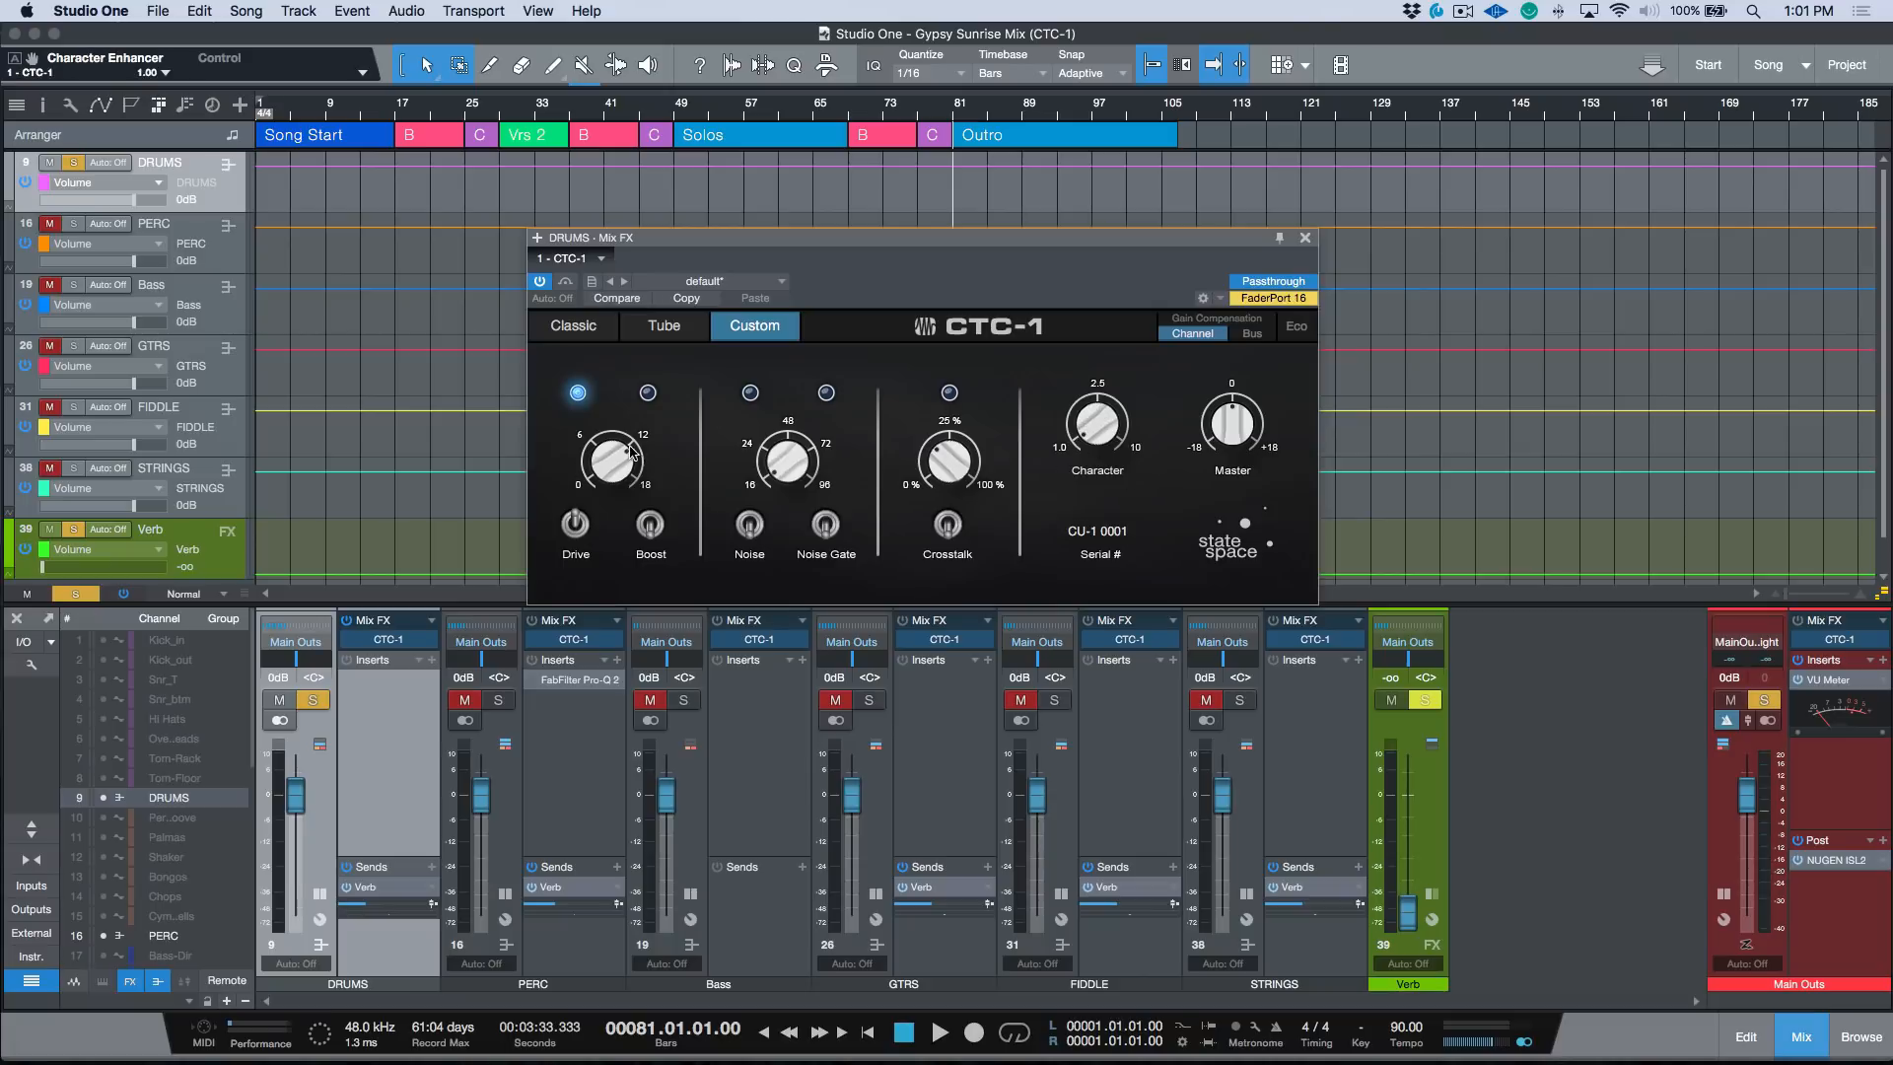
{"action": "left_click_drag", "start_coordinate": [631, 453], "coordinate": [619, 508]}
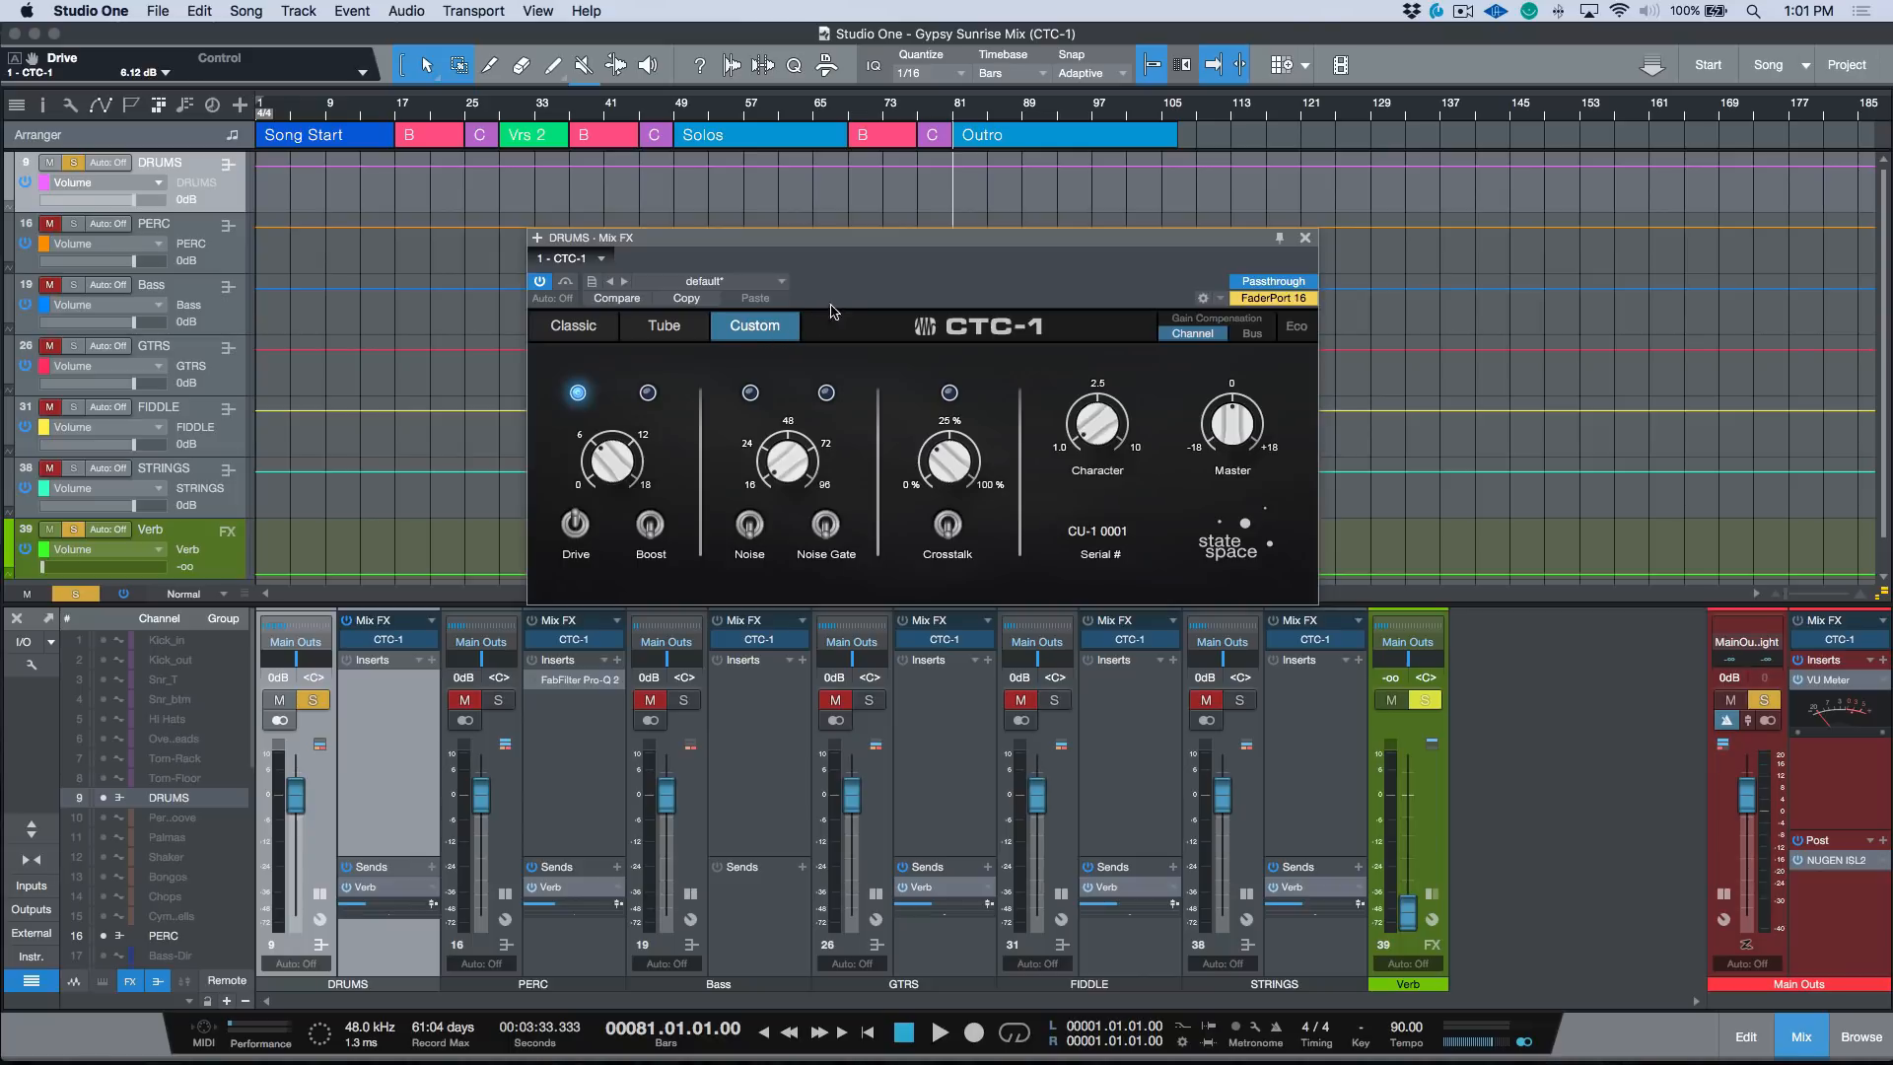
Compare the Tube and Classic preamp types of the DRUMS bus CTC-1 and return to Custom
{"action": "left_click", "coordinate": [671, 332]}
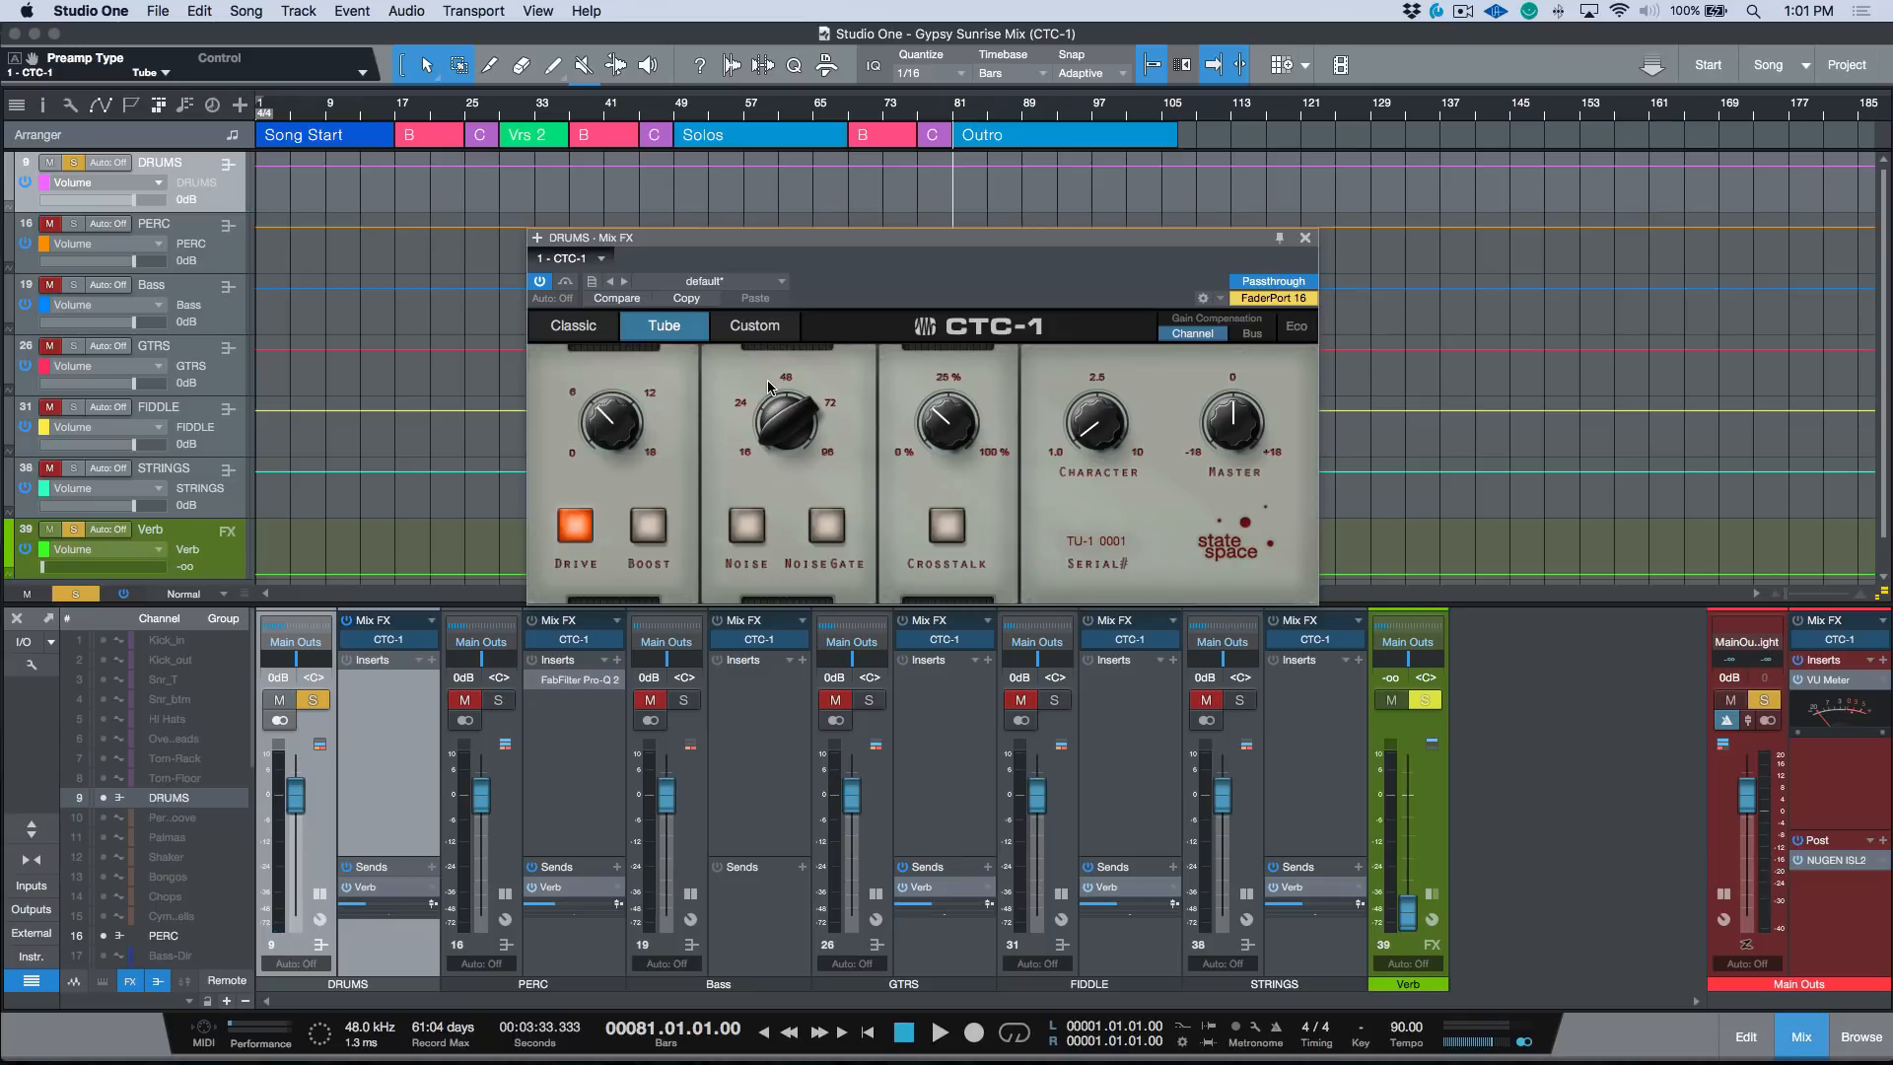
{"action": "left_click", "coordinate": [578, 326]}
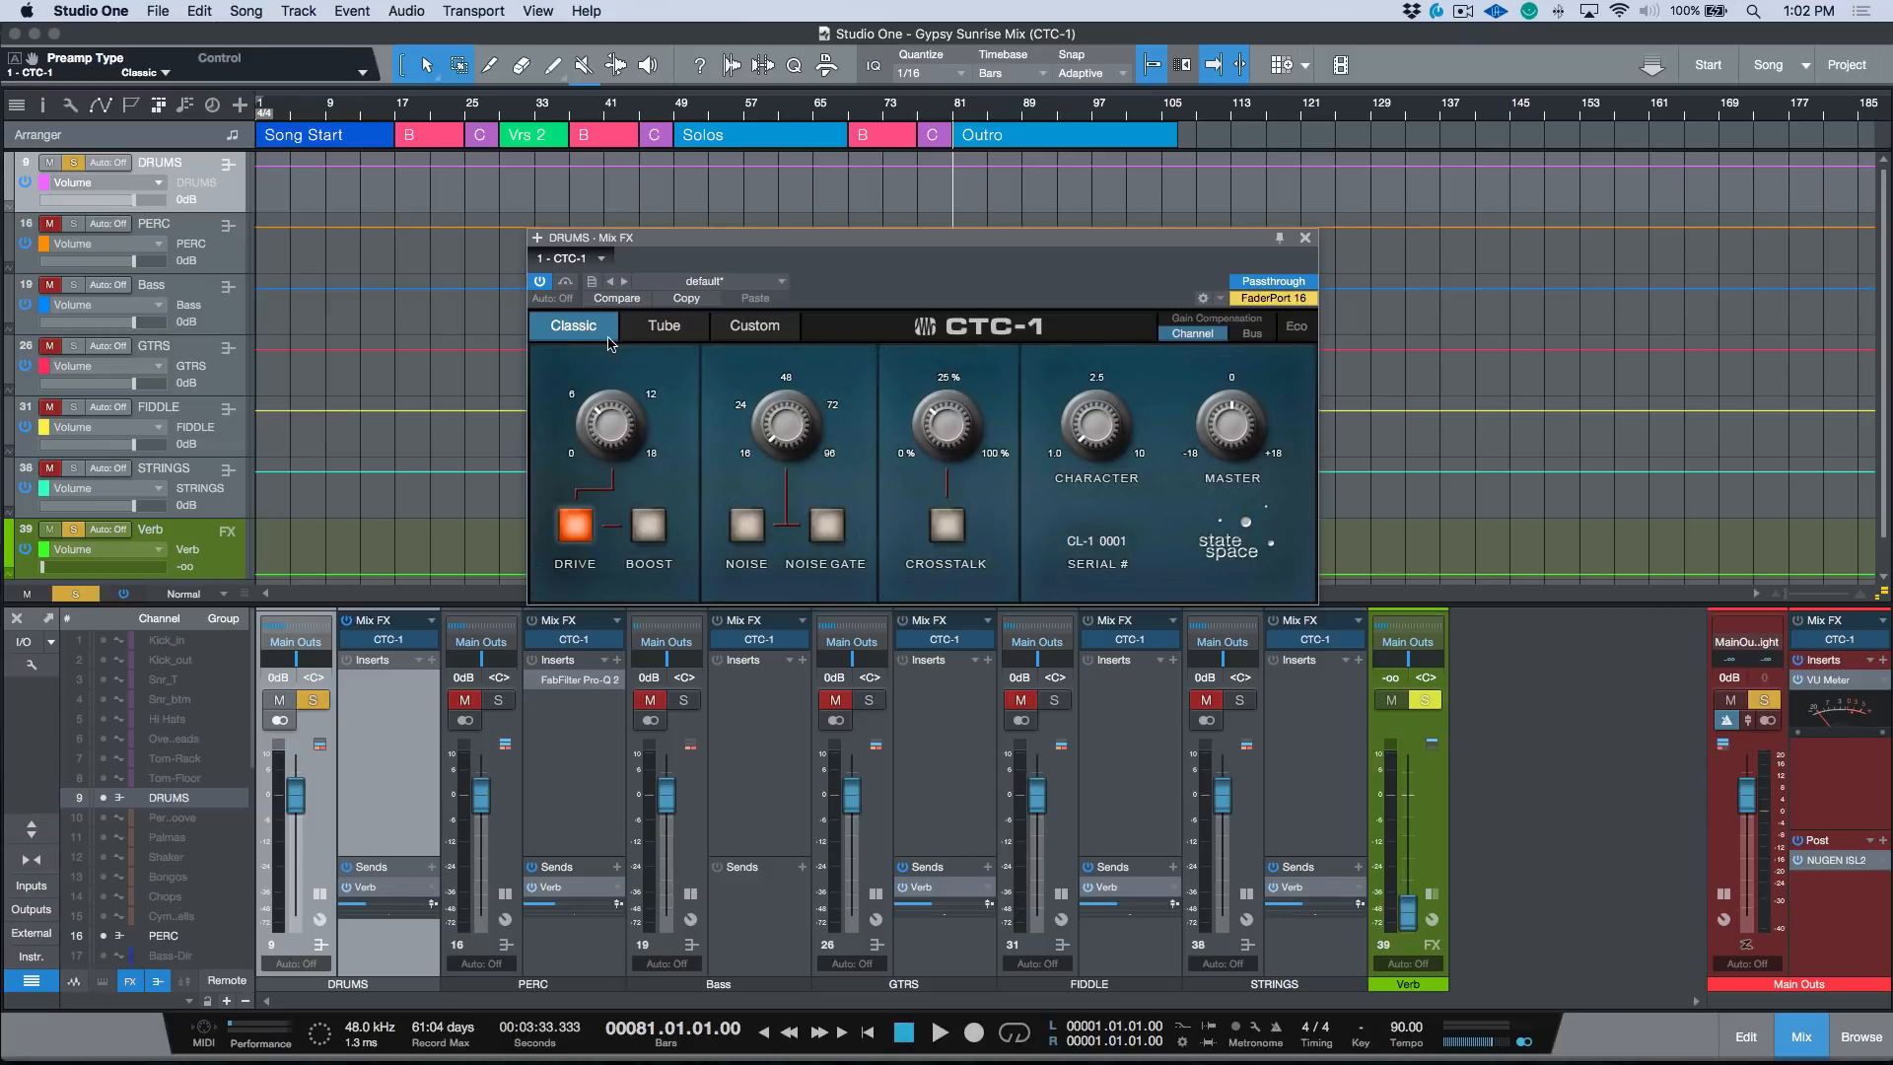
{"action": "left_click", "coordinate": [664, 325]}
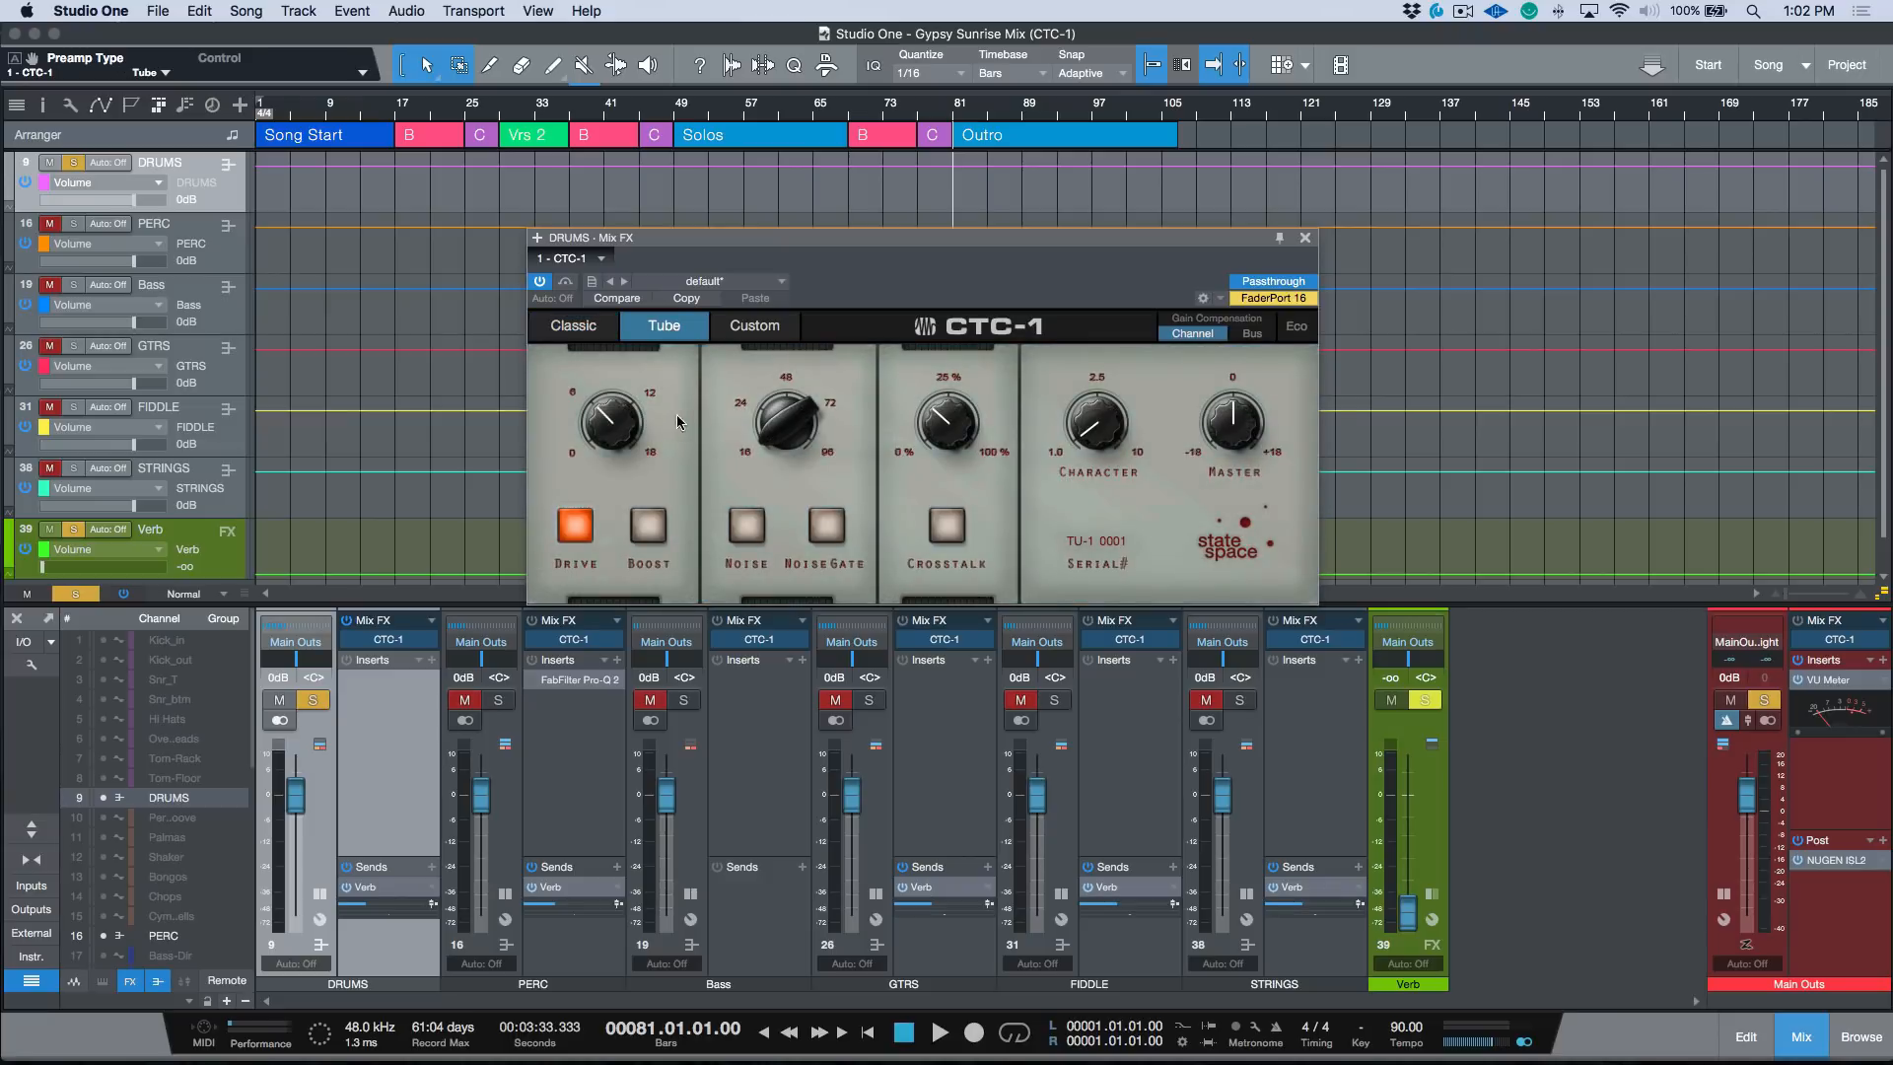
{"action": "left_click", "coordinate": [770, 328]}
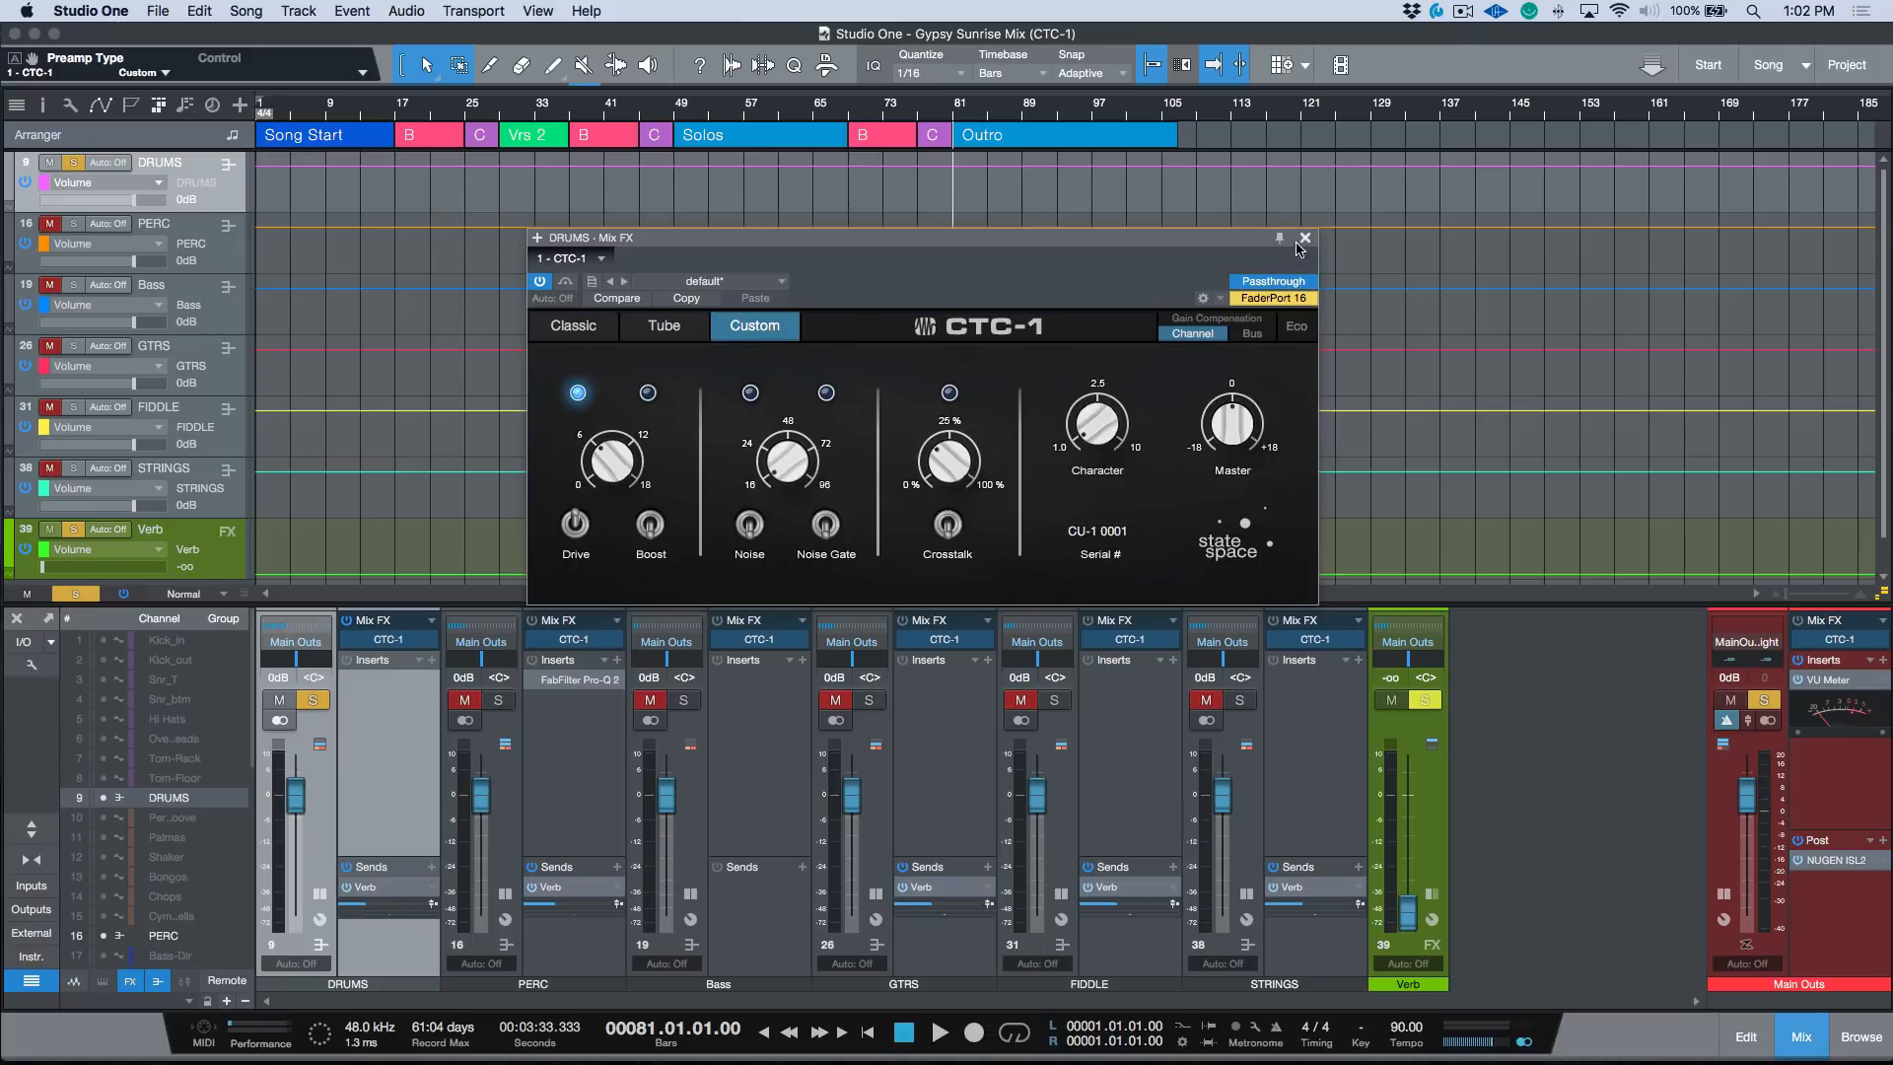
Unhide the eight drum channels from Kick_in to Tom-Floor, with the song position at the Solos section
{"action": "left_click", "coordinate": [801, 138]}
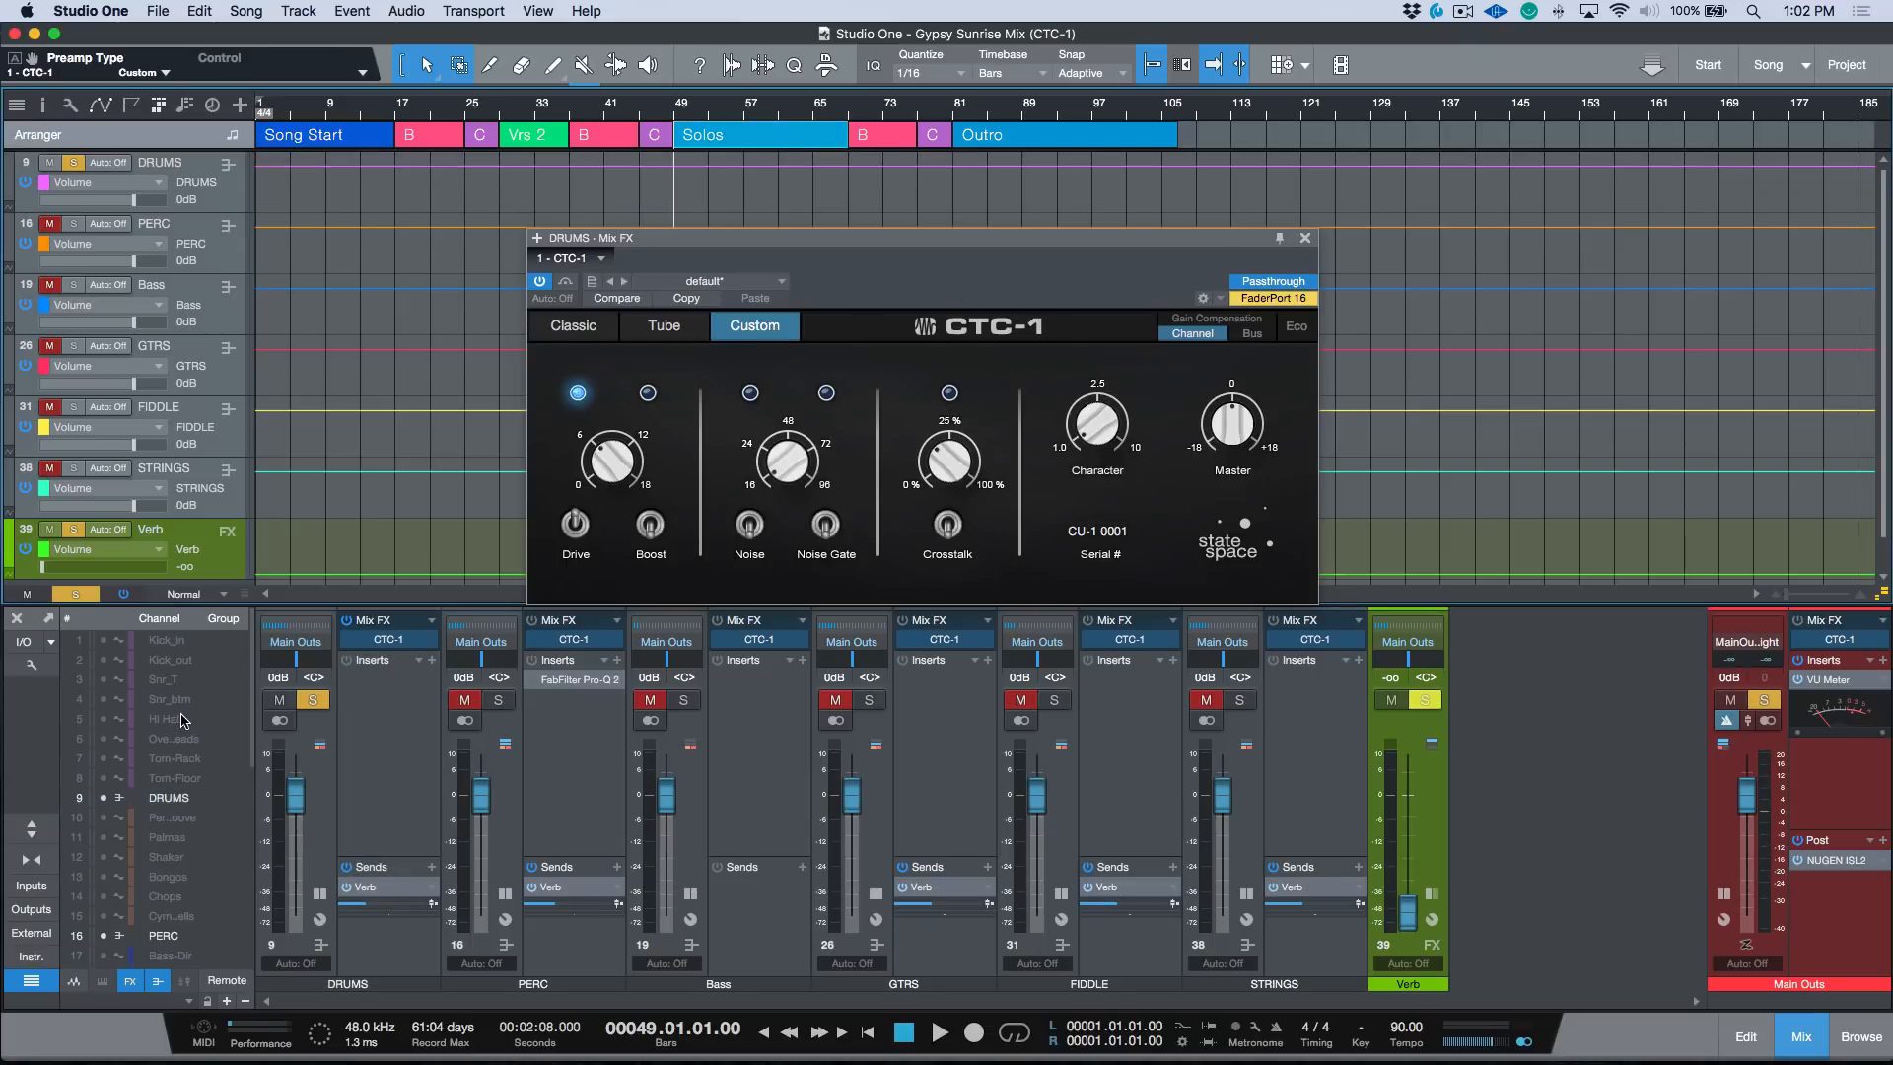
{"action": "left_click_drag", "start_coordinate": [104, 640], "coordinate": [103, 777]}
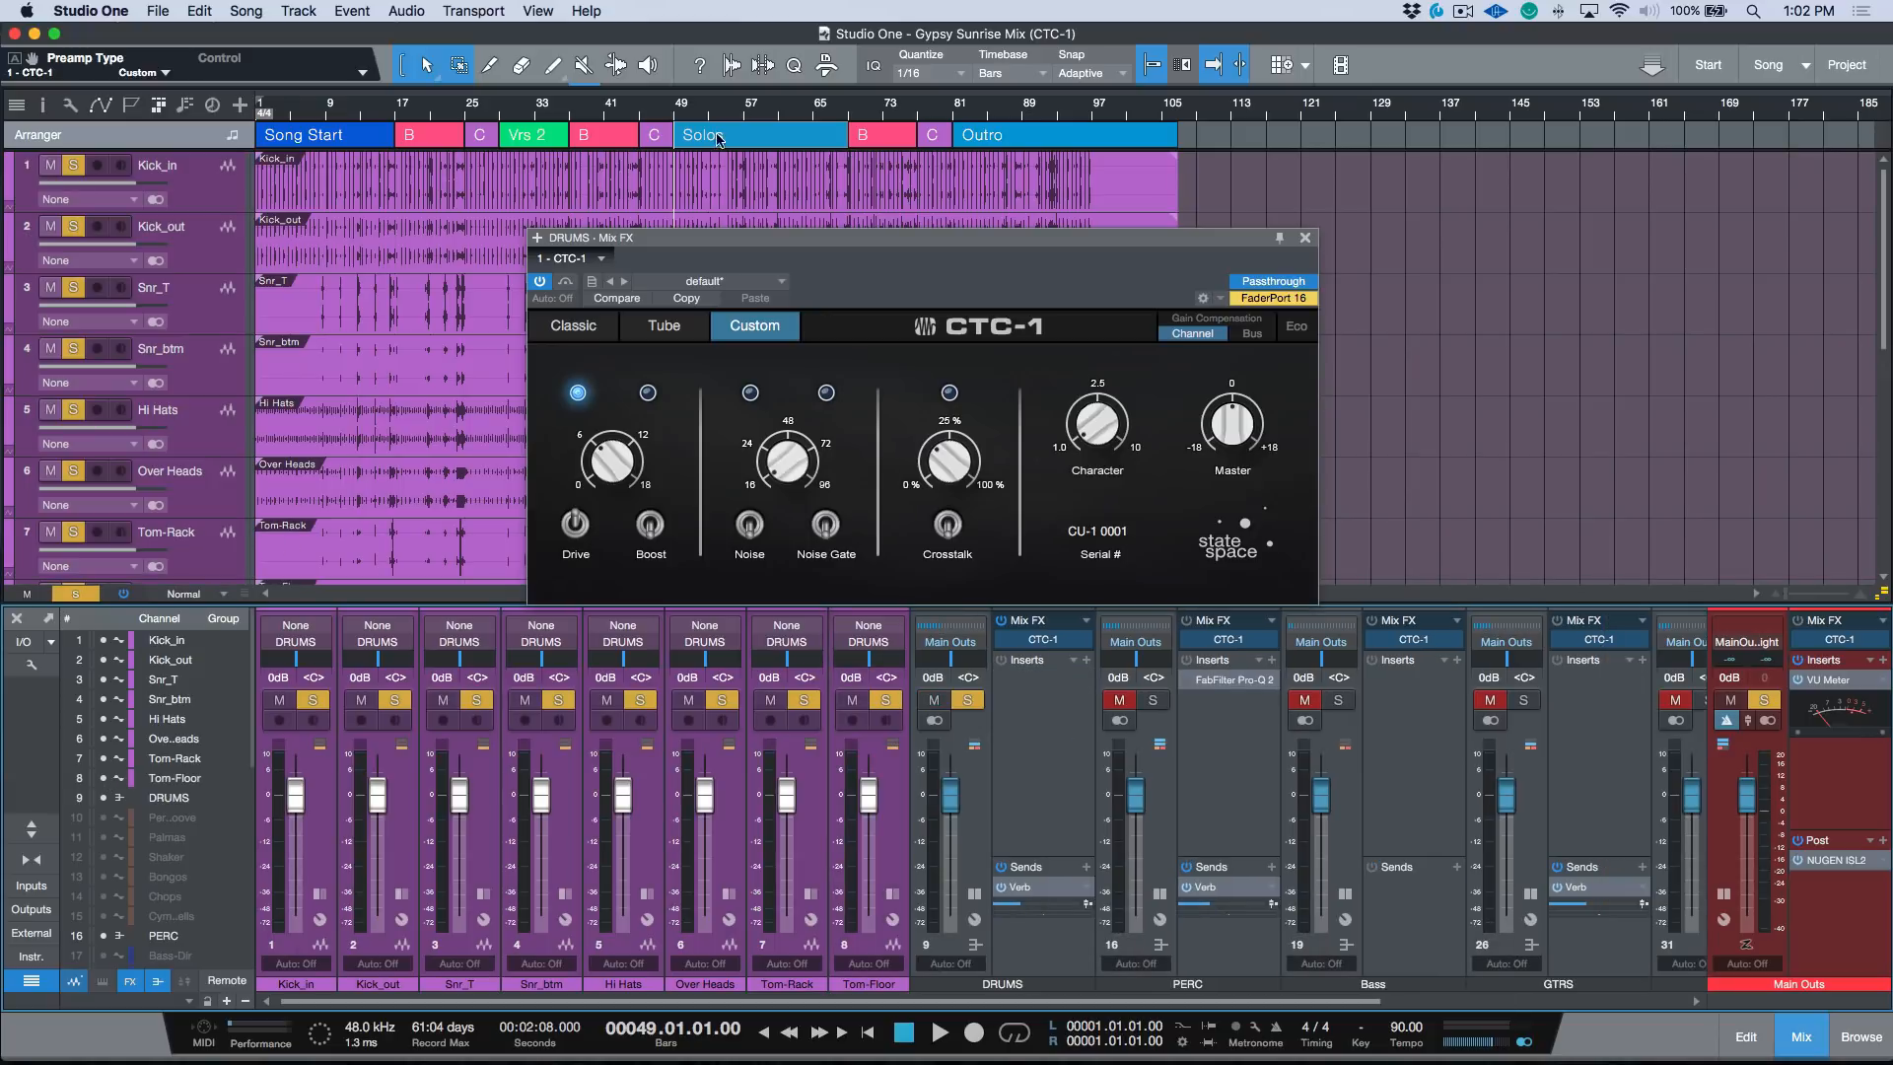
Zoom in on the B section at bar 69 and play the soloed drums from its start
{"action": "left_click", "coordinate": [876, 140]}
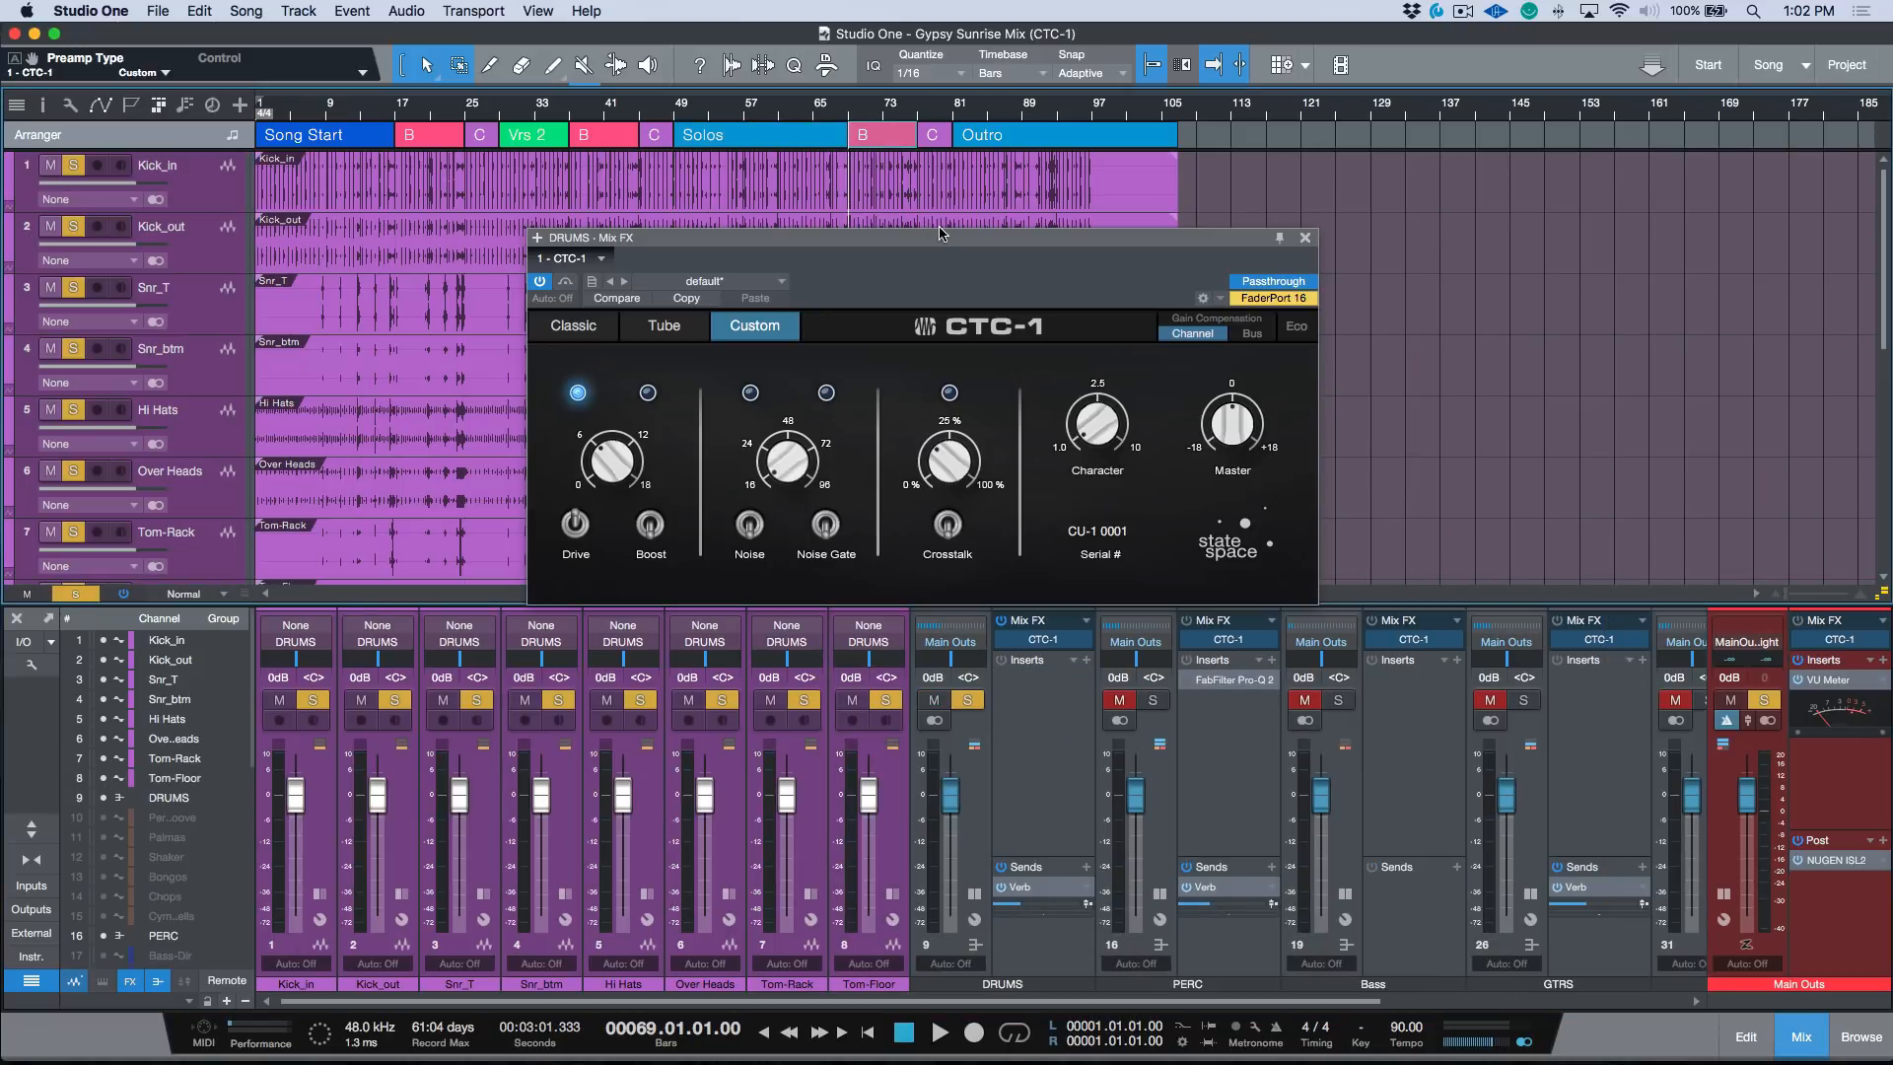
{"action": "key", "text": "e"}
{"action": "key", "text": "e"}
{"action": "key", "text": "e"}
{"action": "key", "text": "e"}
{"action": "key", "text": "space"}
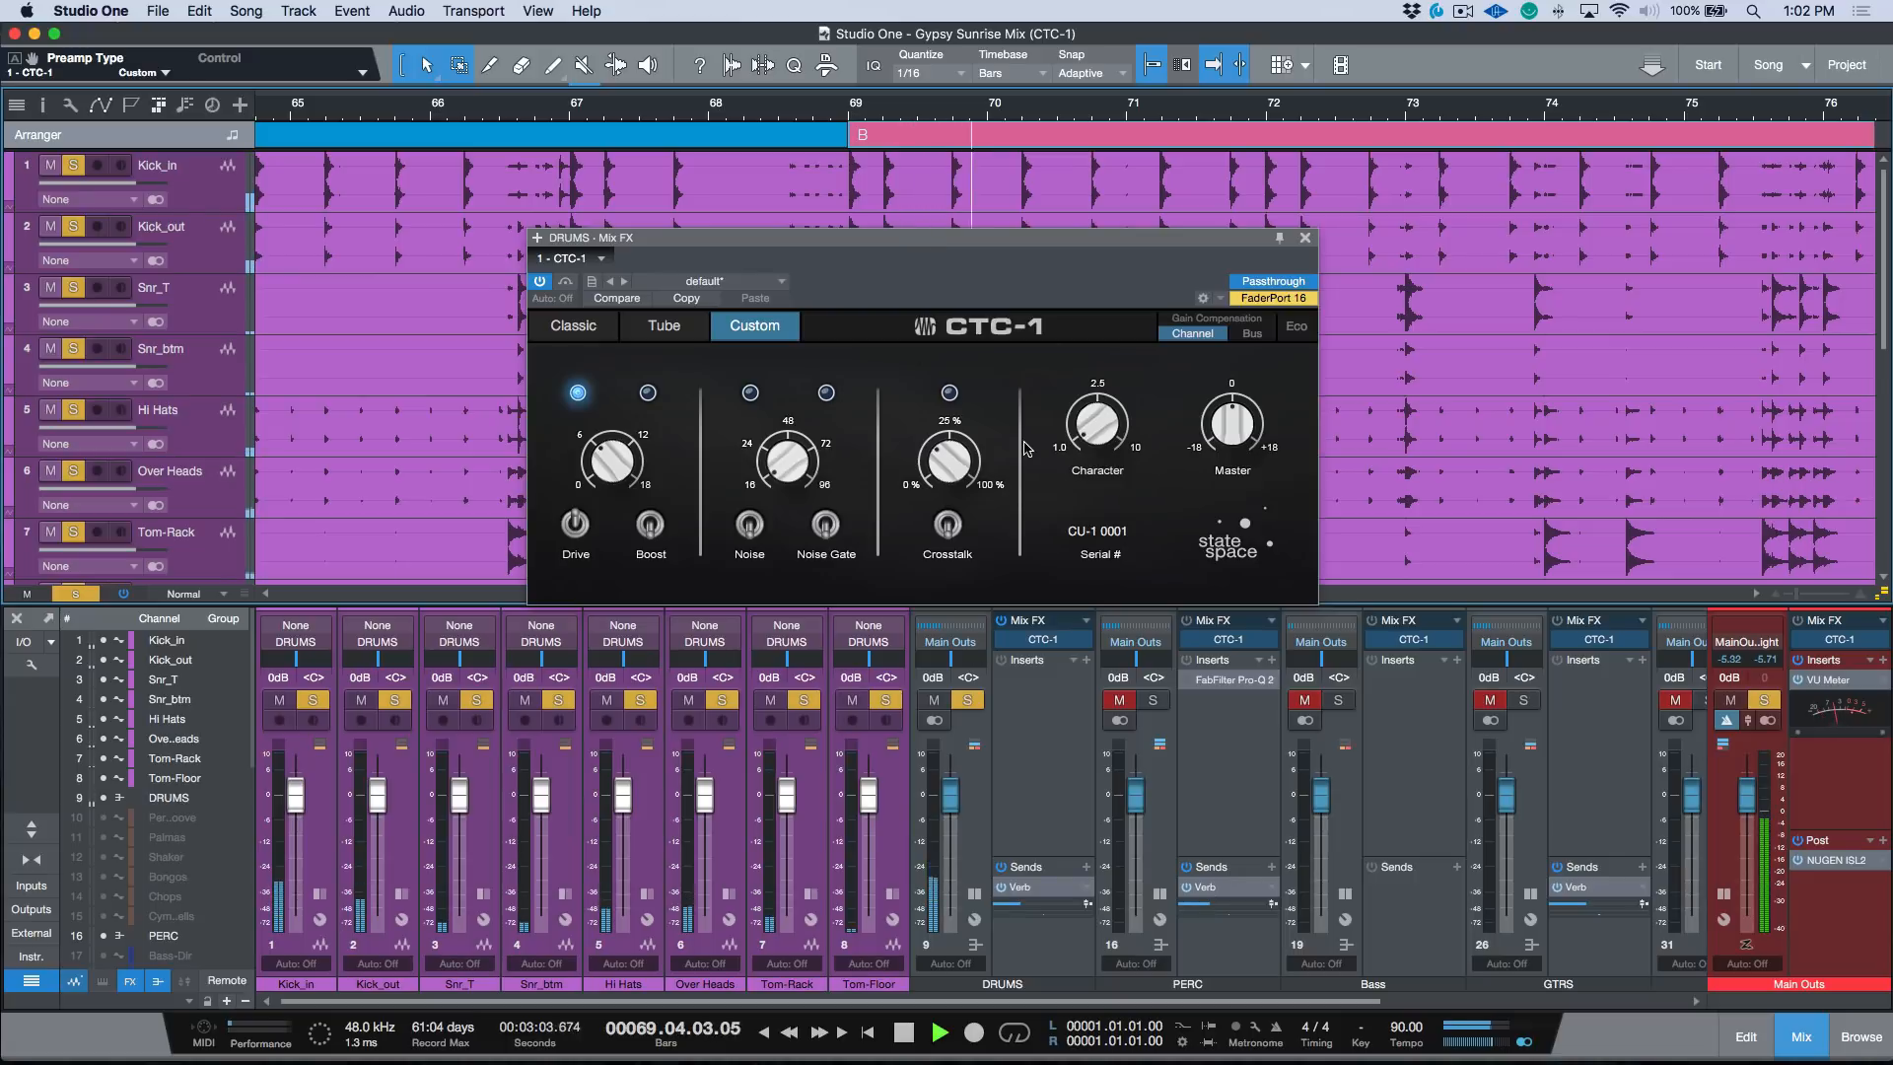
{"action": "key", "text": "space"}
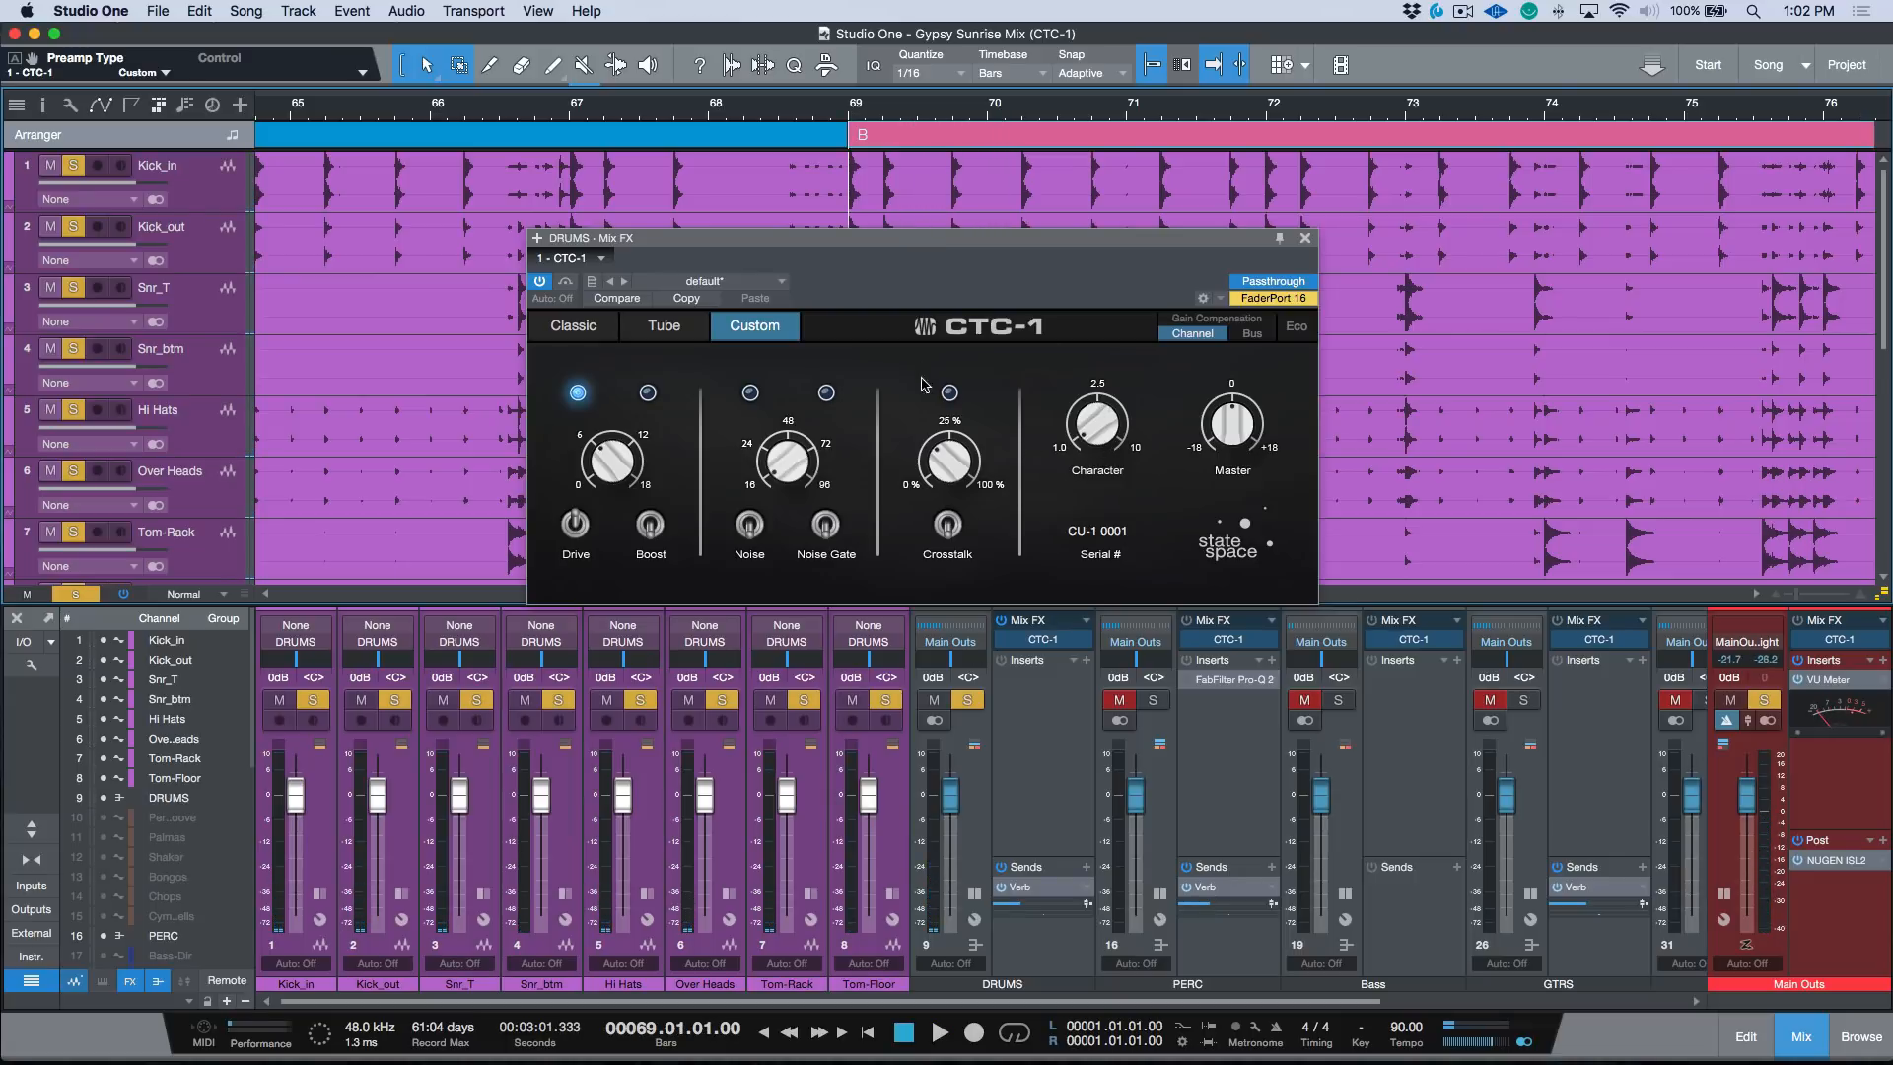
Try the DRUMS bus CTC-1 Character at 1.00 and 4.99 while playing the soloed drums from bar 69
{"action": "left_click_drag", "start_coordinate": [631, 487], "coordinate": [604, 515]}
{"action": "key", "text": "space"}
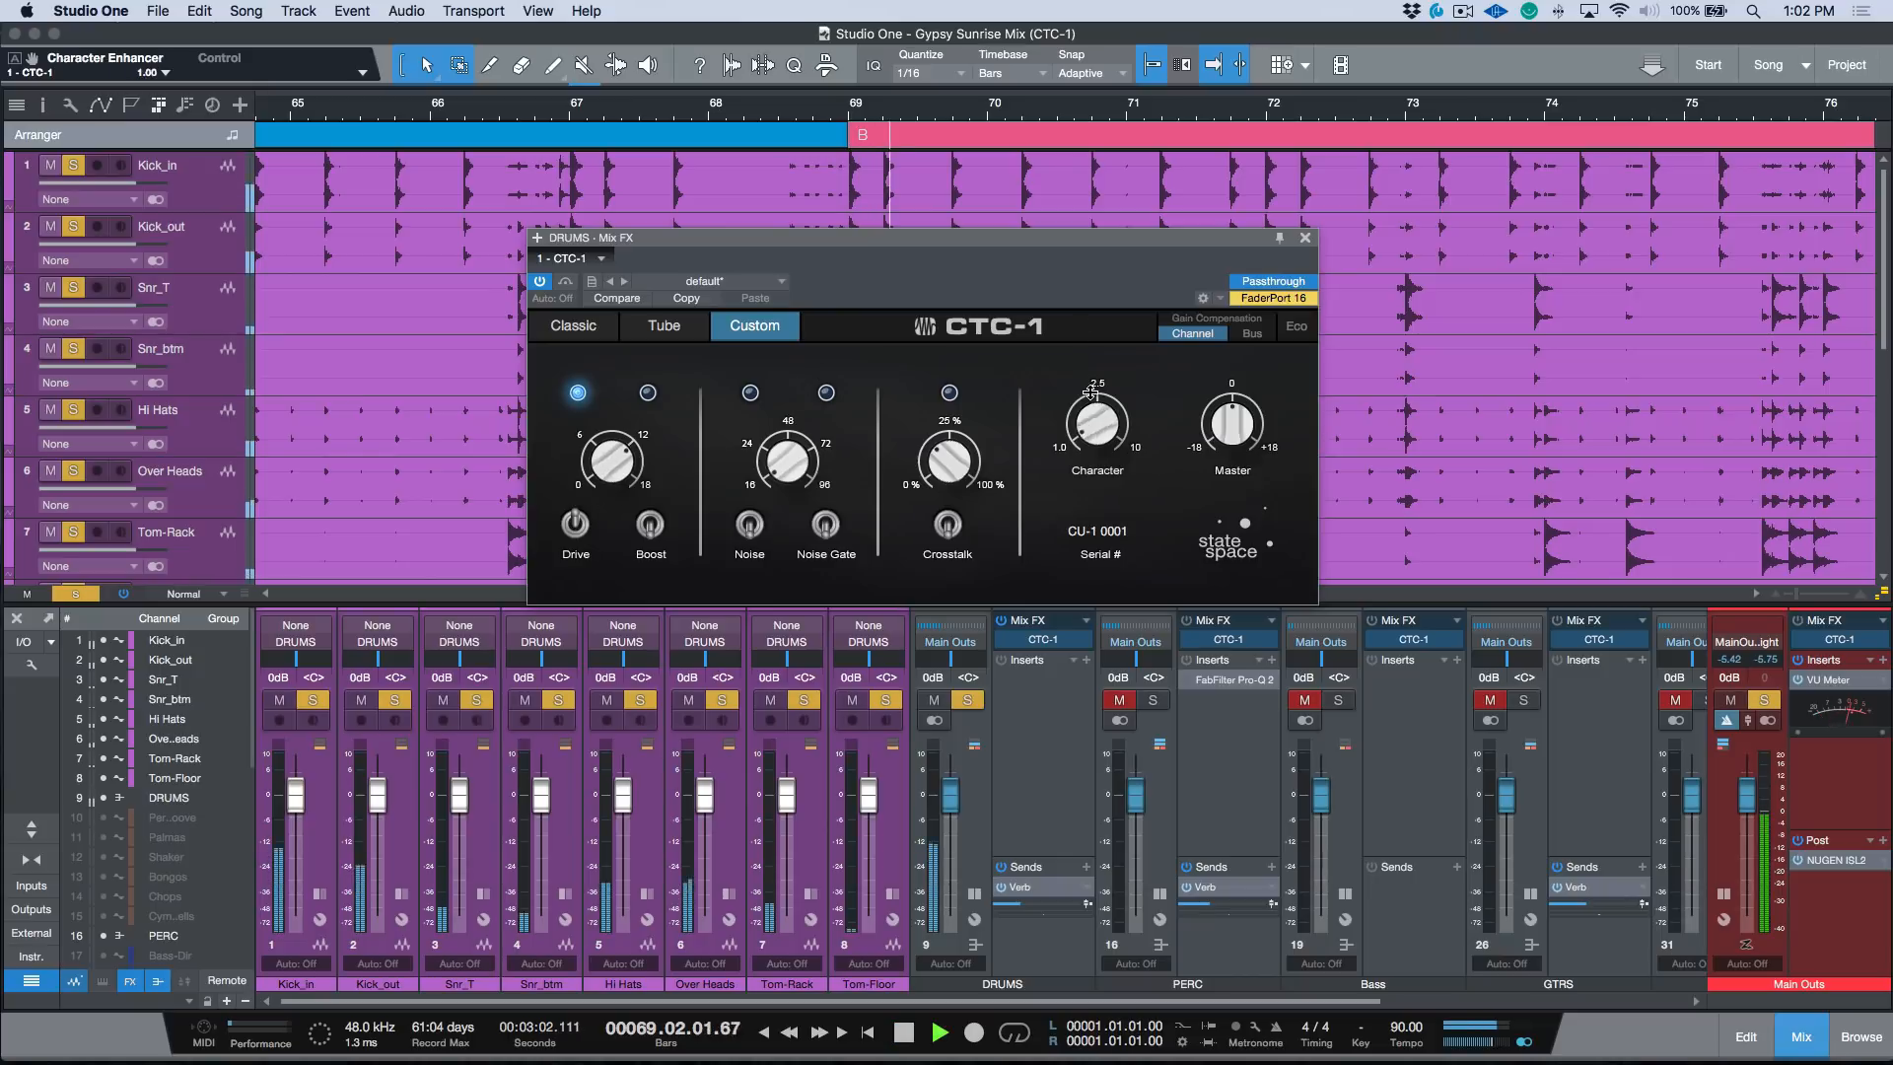
{"action": "key", "text": "space"}
{"action": "key", "text": "space"}
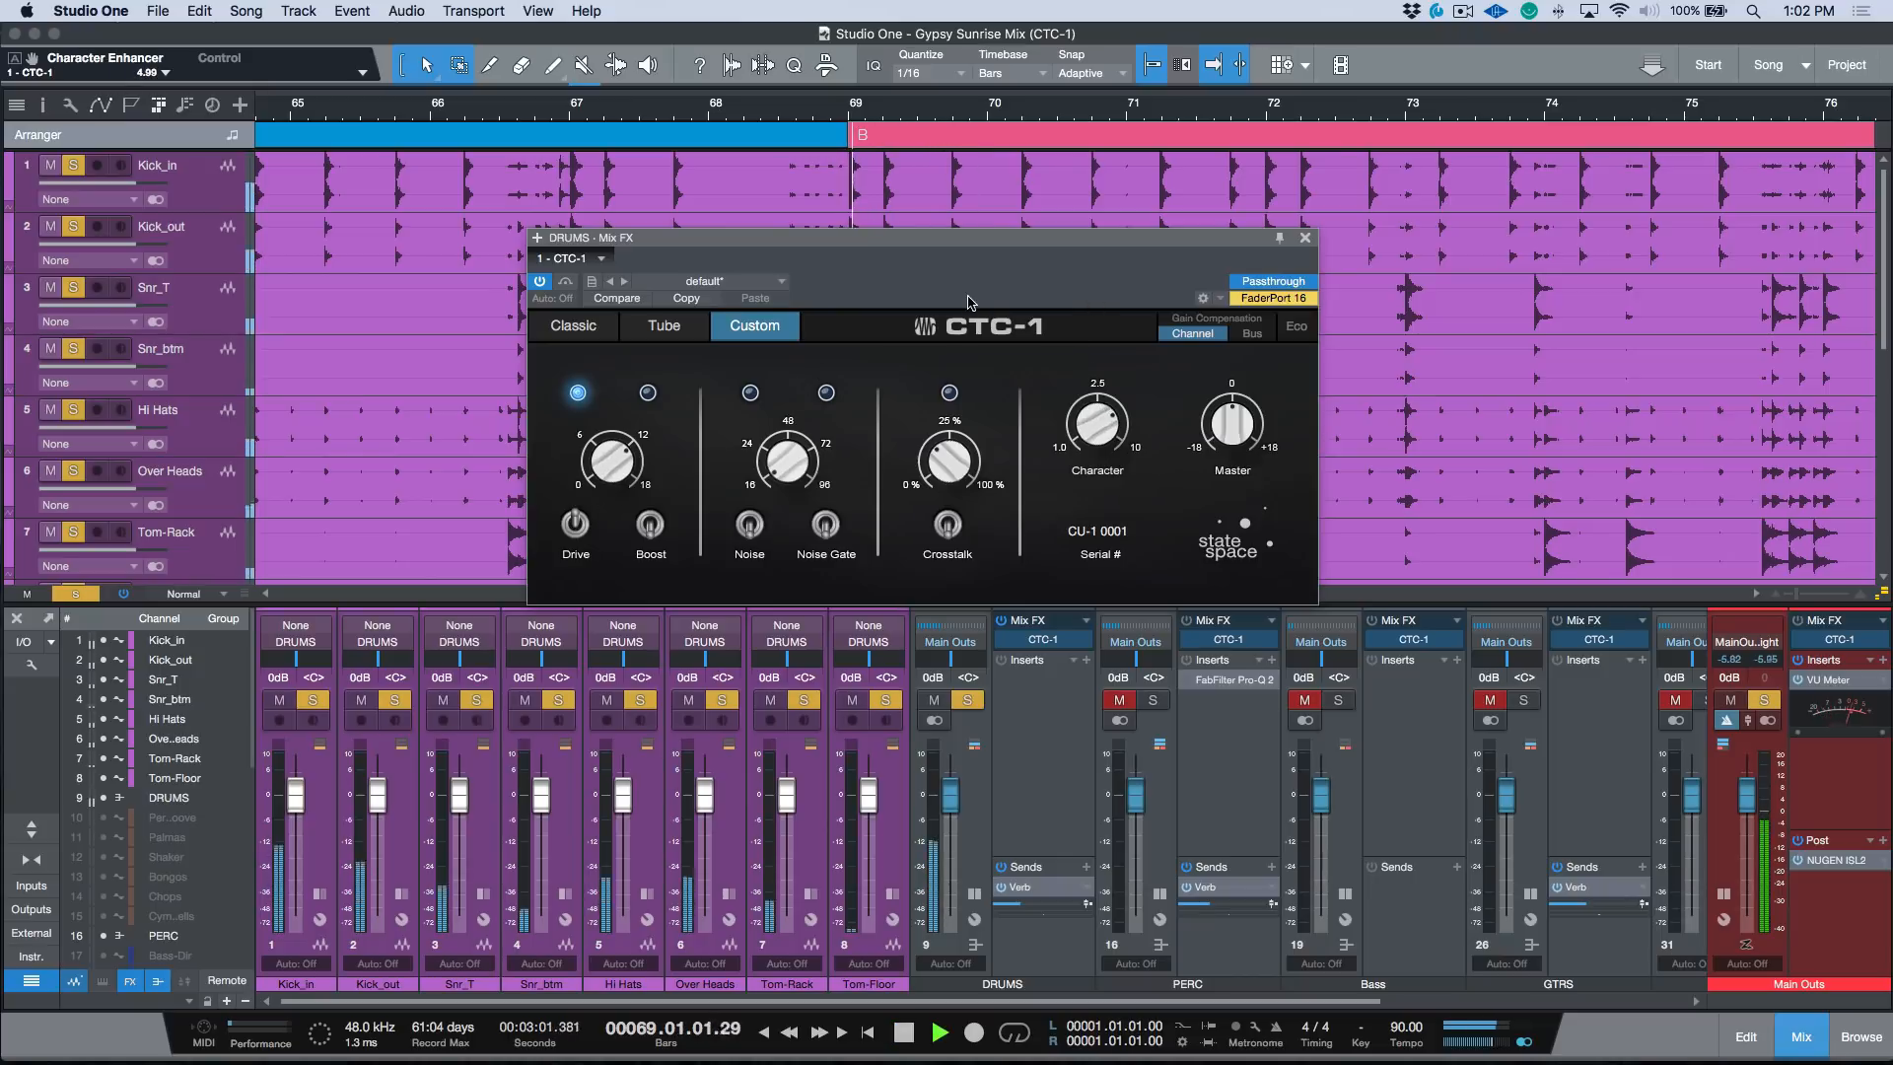
{"action": "key", "text": "space"}
Compare the soloed drums from bar 69 with the DRUMS bus CTC-1 bypassed and active
{"action": "left_click", "coordinate": [566, 284]}
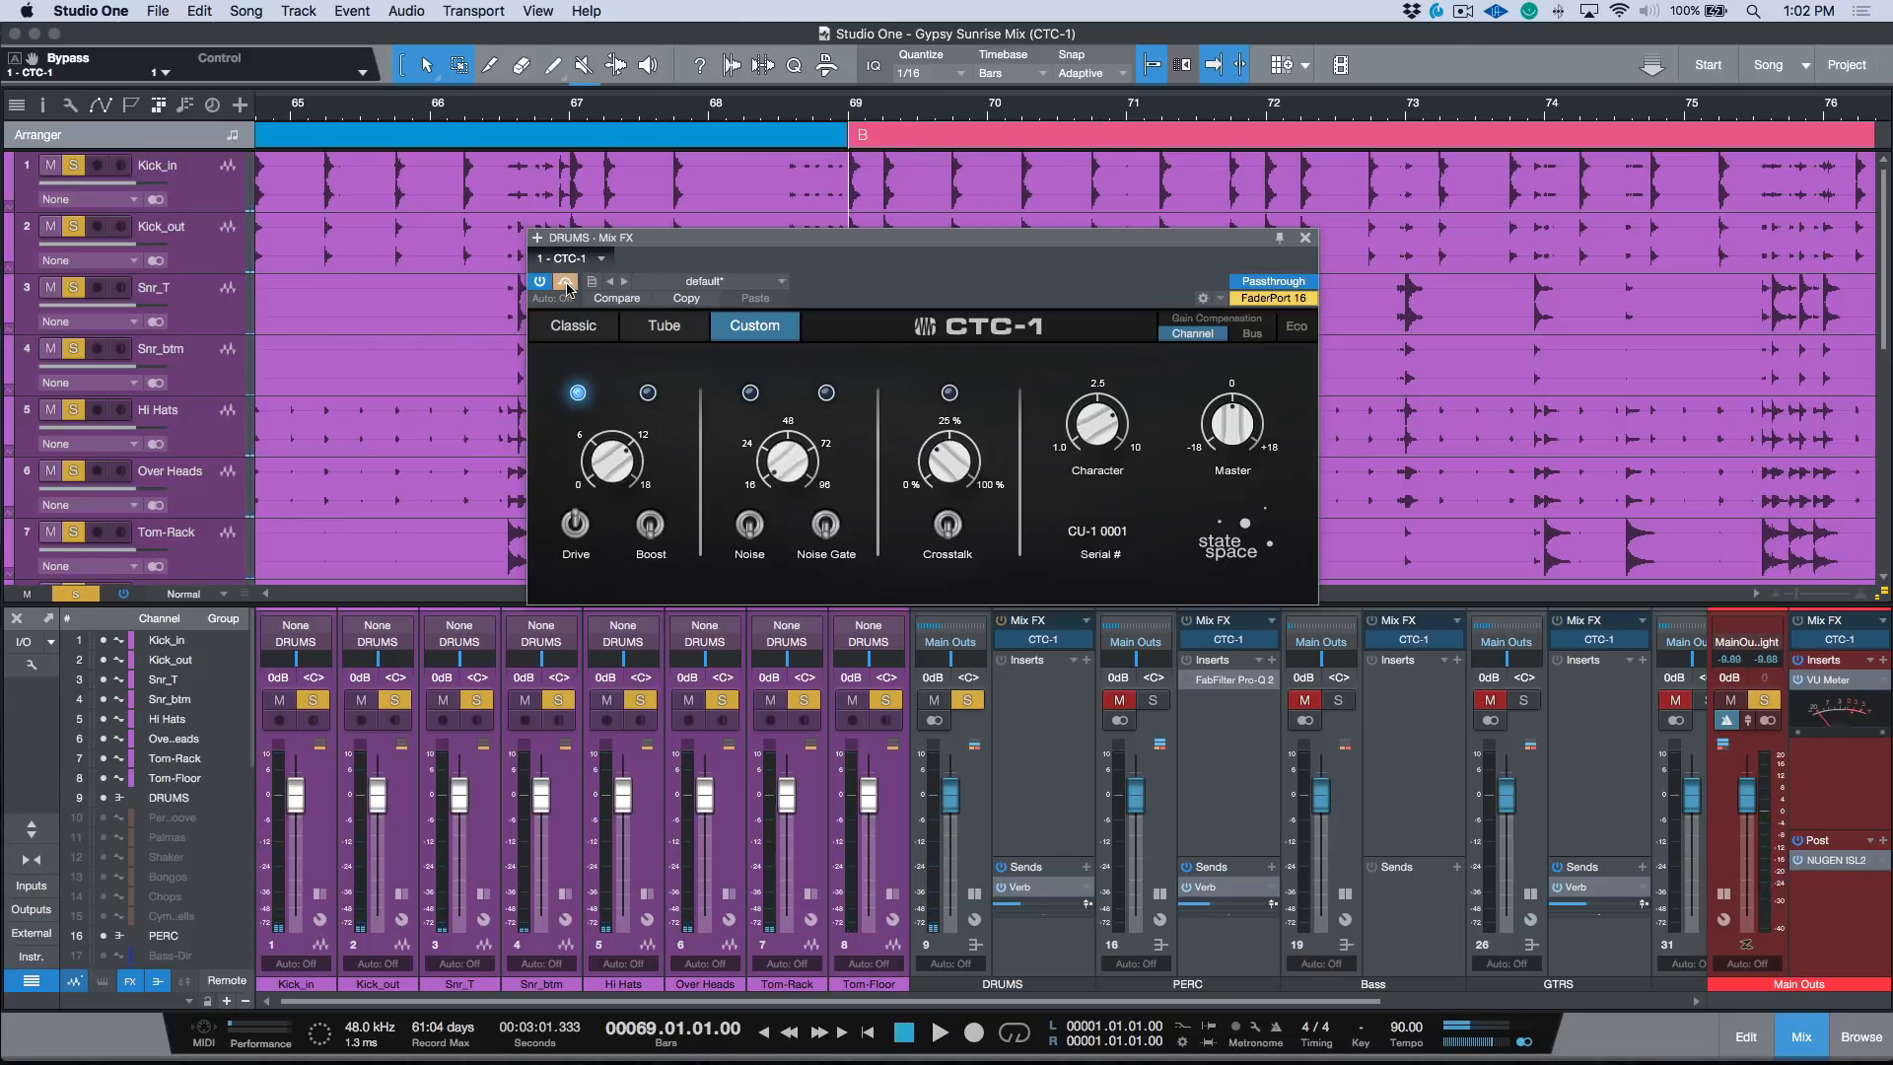
{"action": "key", "text": "space"}
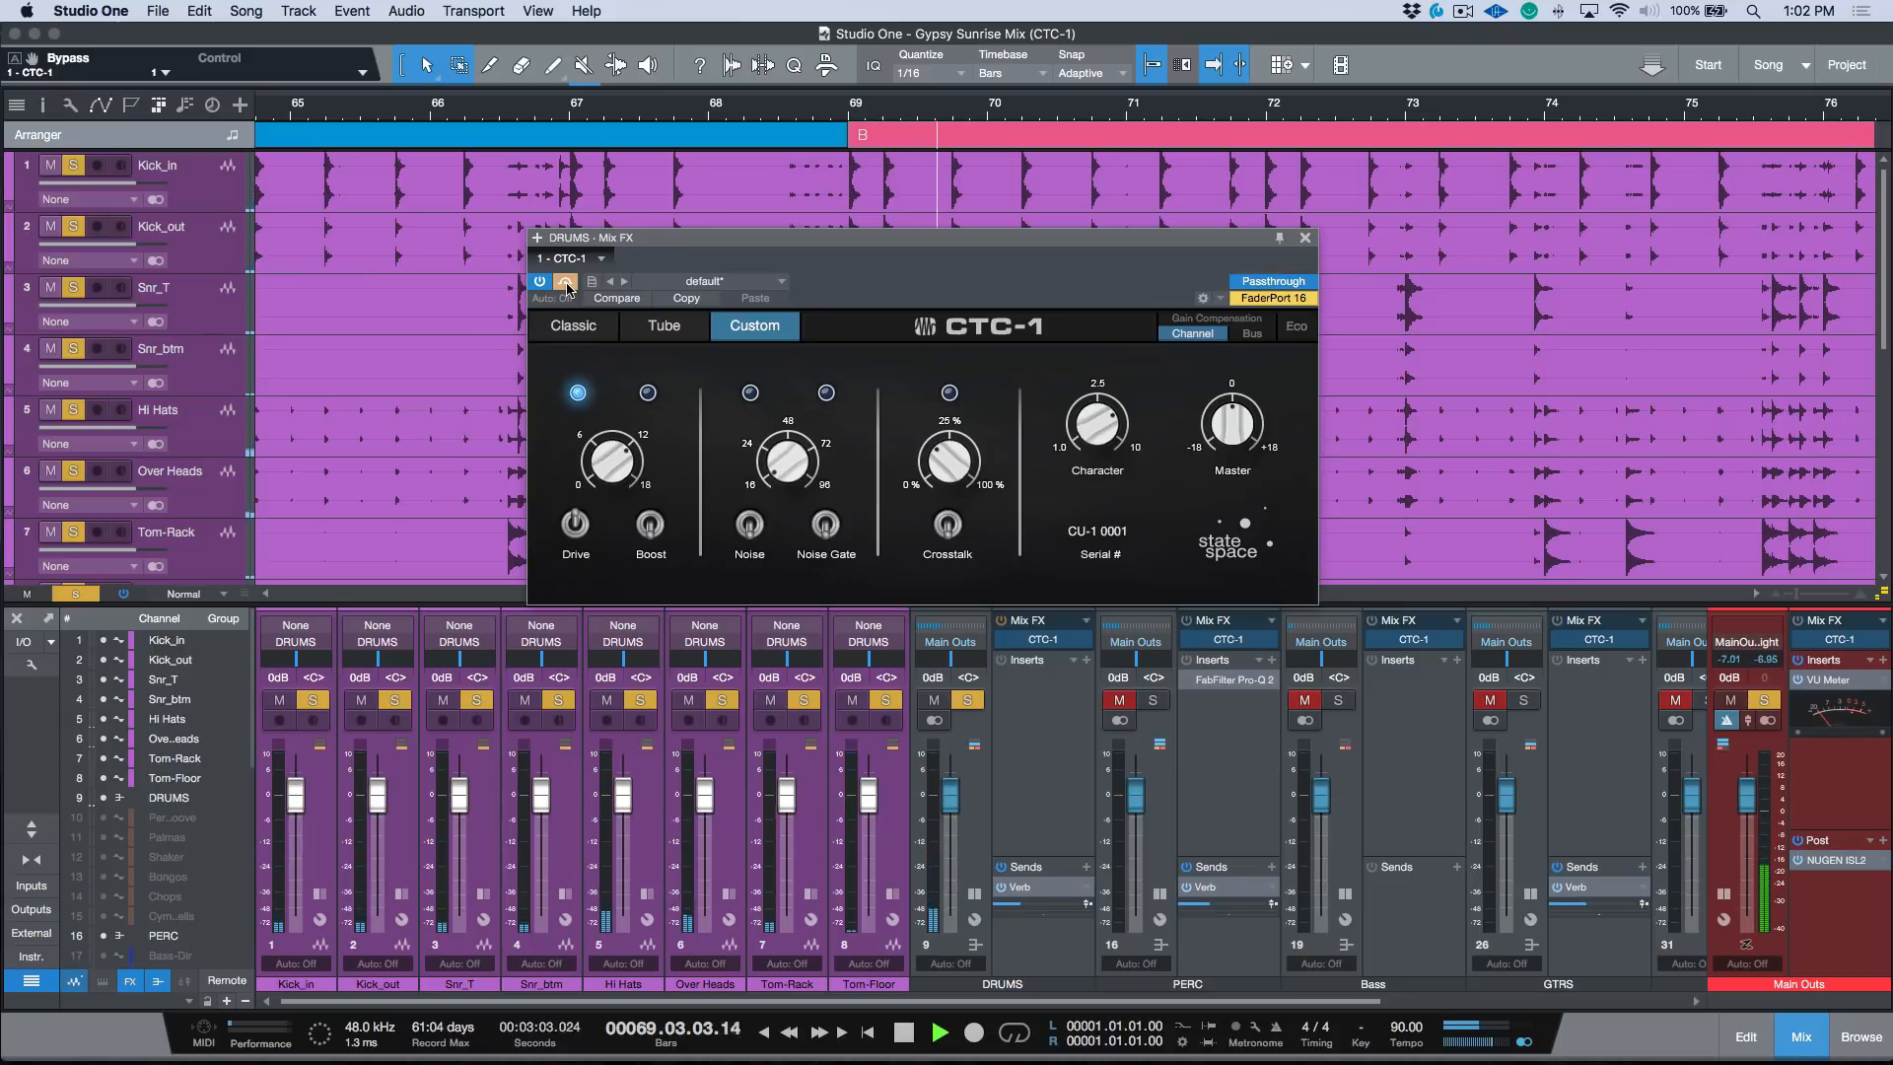
{"action": "key", "text": "space"}
{"action": "left_click", "coordinate": [566, 284]}
{"action": "key", "text": "space"}
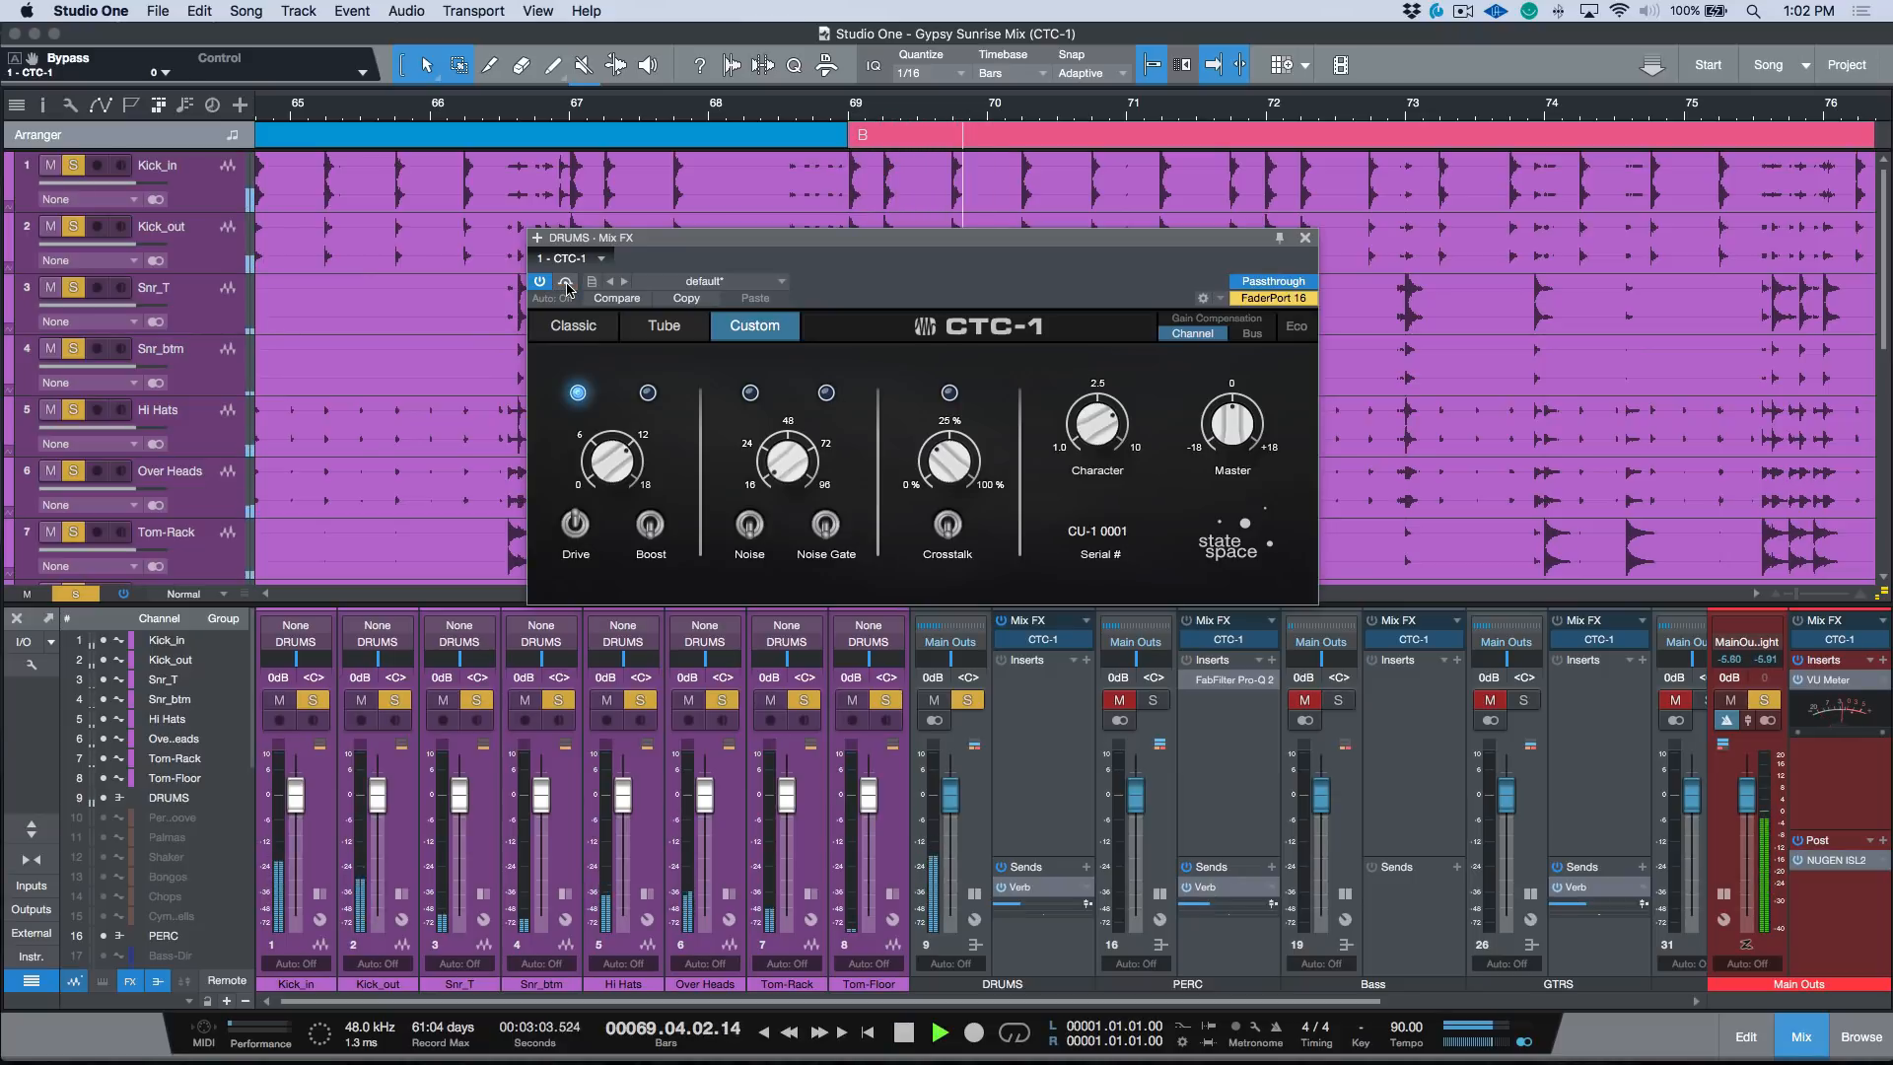
{"action": "key", "text": "space"}
{"action": "left_click", "coordinate": [566, 284]}
{"action": "key", "text": "space"}
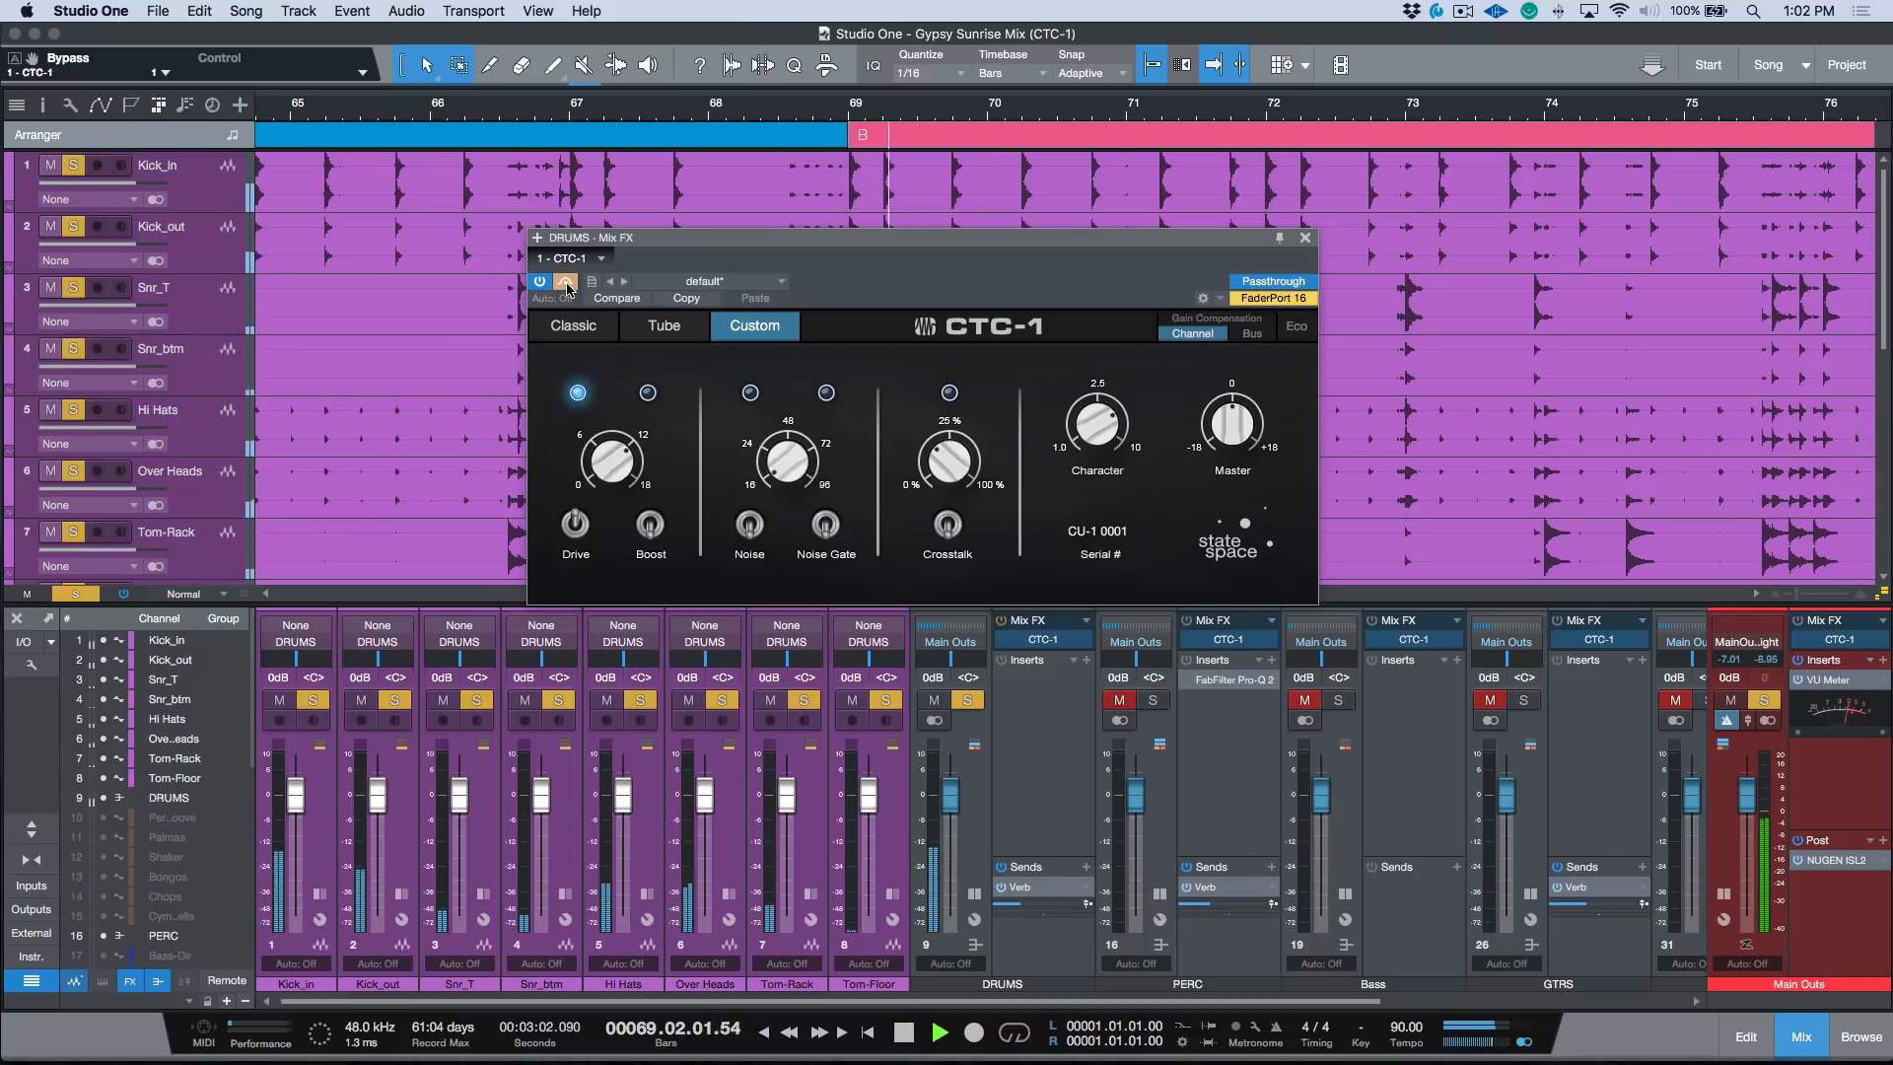
{"action": "key", "text": "space"}
{"action": "left_click", "coordinate": [566, 284]}
Set the DRUMS bus CTC-1 Character to 1.87 and its Drive to 6.21 dB
{"action": "left_click_drag", "start_coordinate": [1095, 421], "coordinate": [1092, 472]}
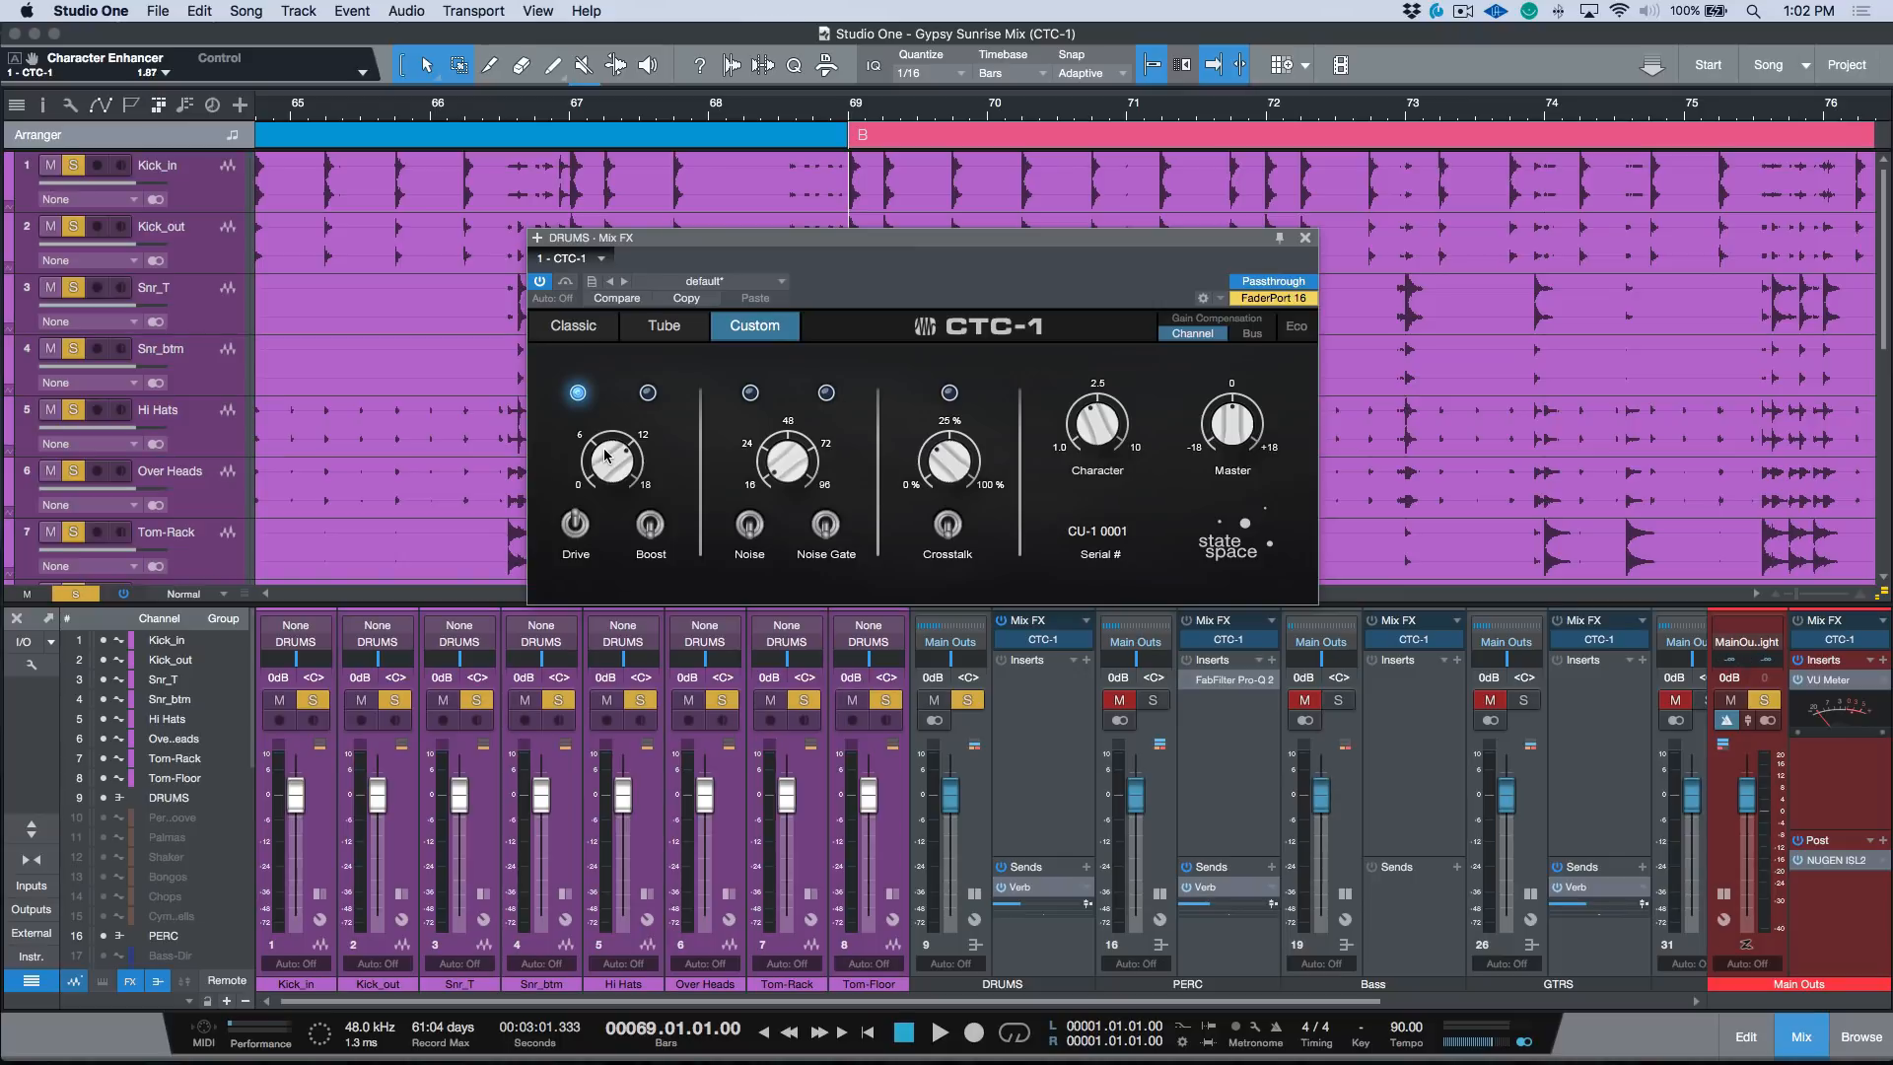
{"action": "left_click_drag", "start_coordinate": [618, 454], "coordinate": [620, 525]}
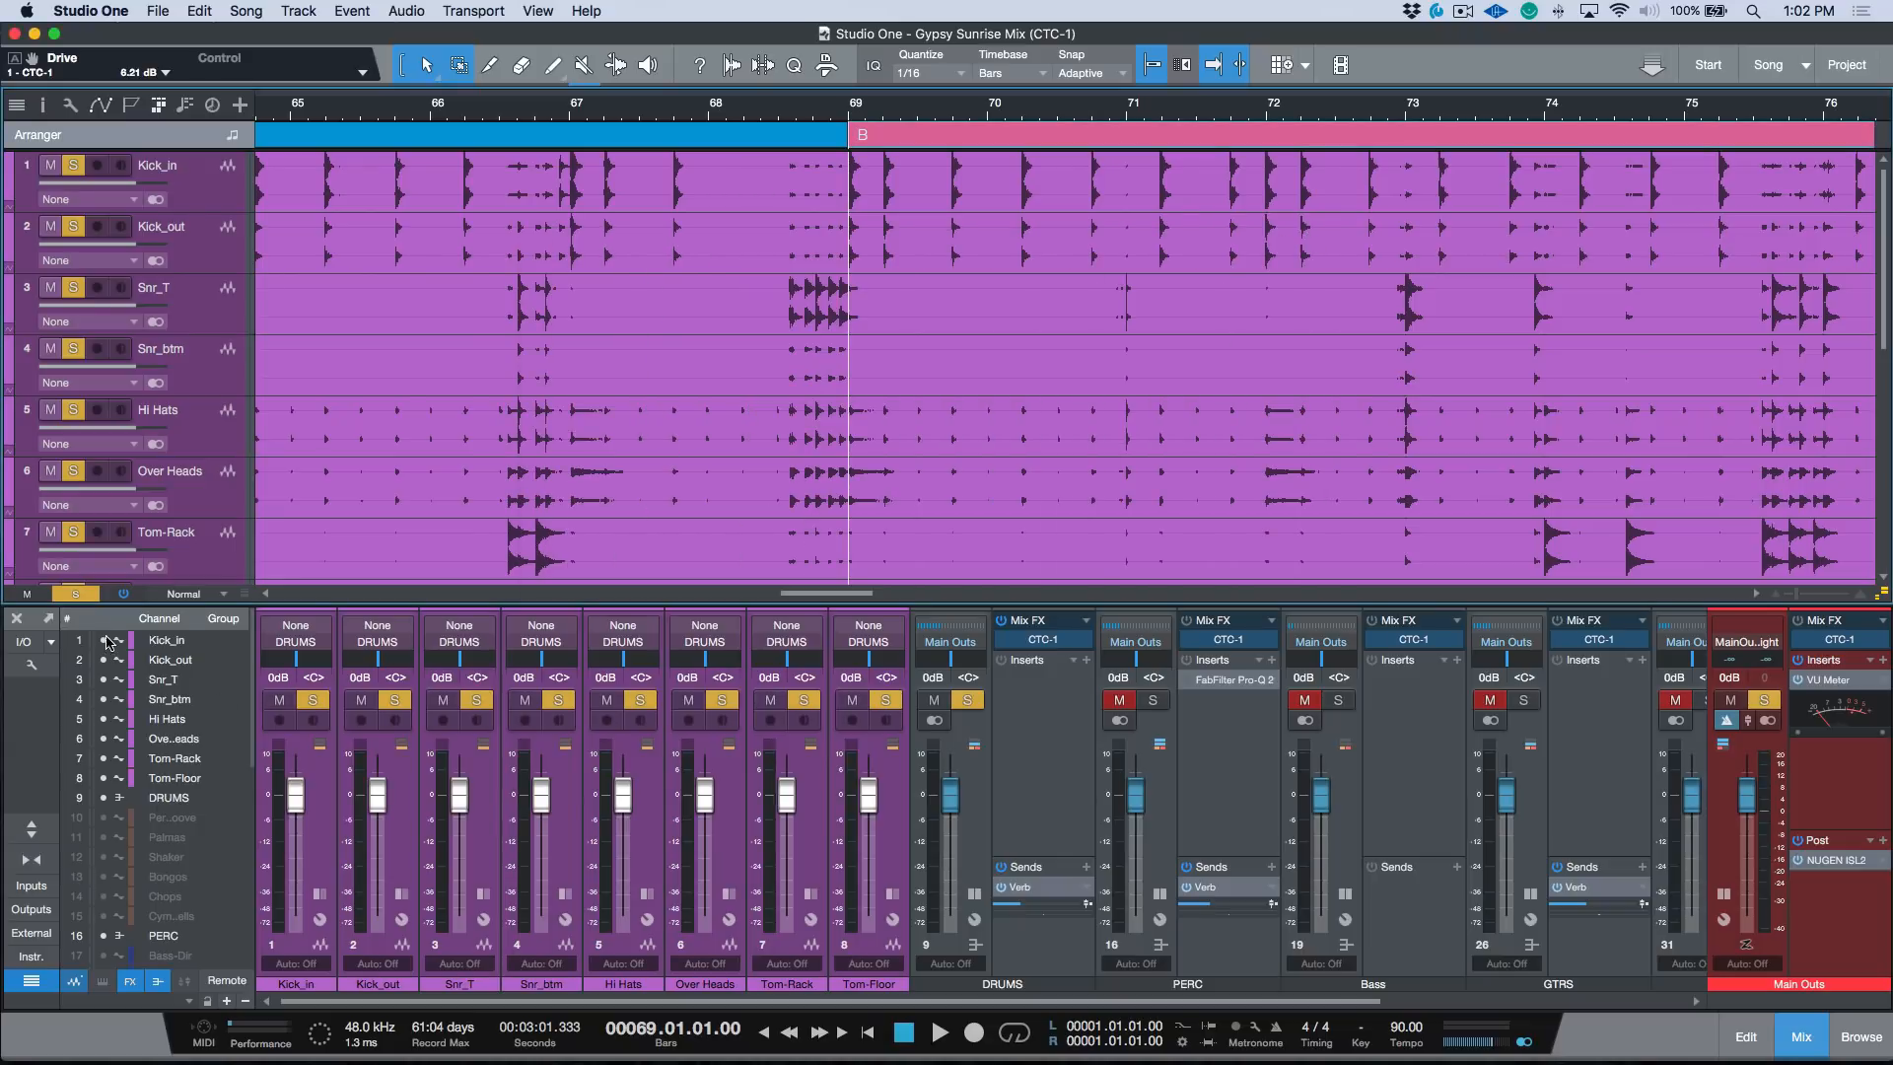
Solo the PERC bus with its CTC-1 Mix FX open and show its six percussion channels in place of the eight drum channels
{"action": "left_click_drag", "start_coordinate": [107, 640], "coordinate": [126, 776]}
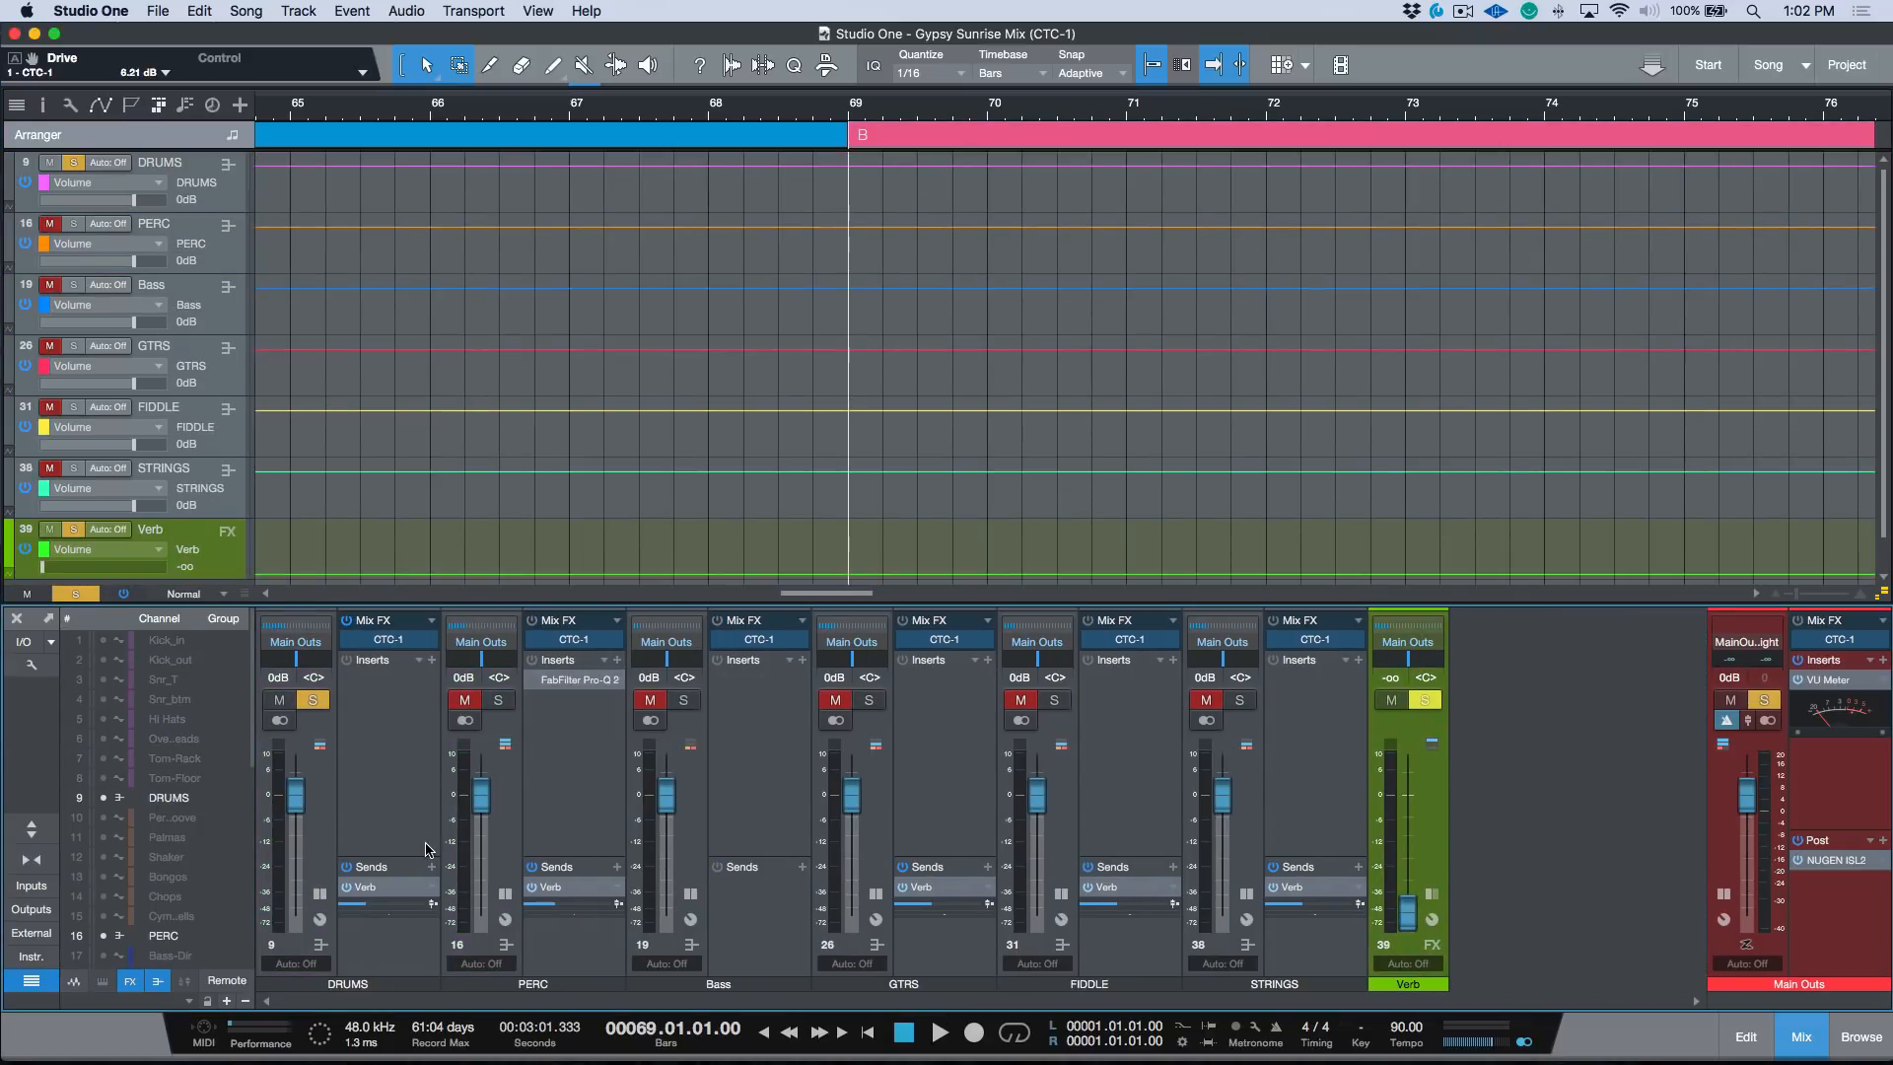
{"action": "left_click", "coordinate": [510, 819]}
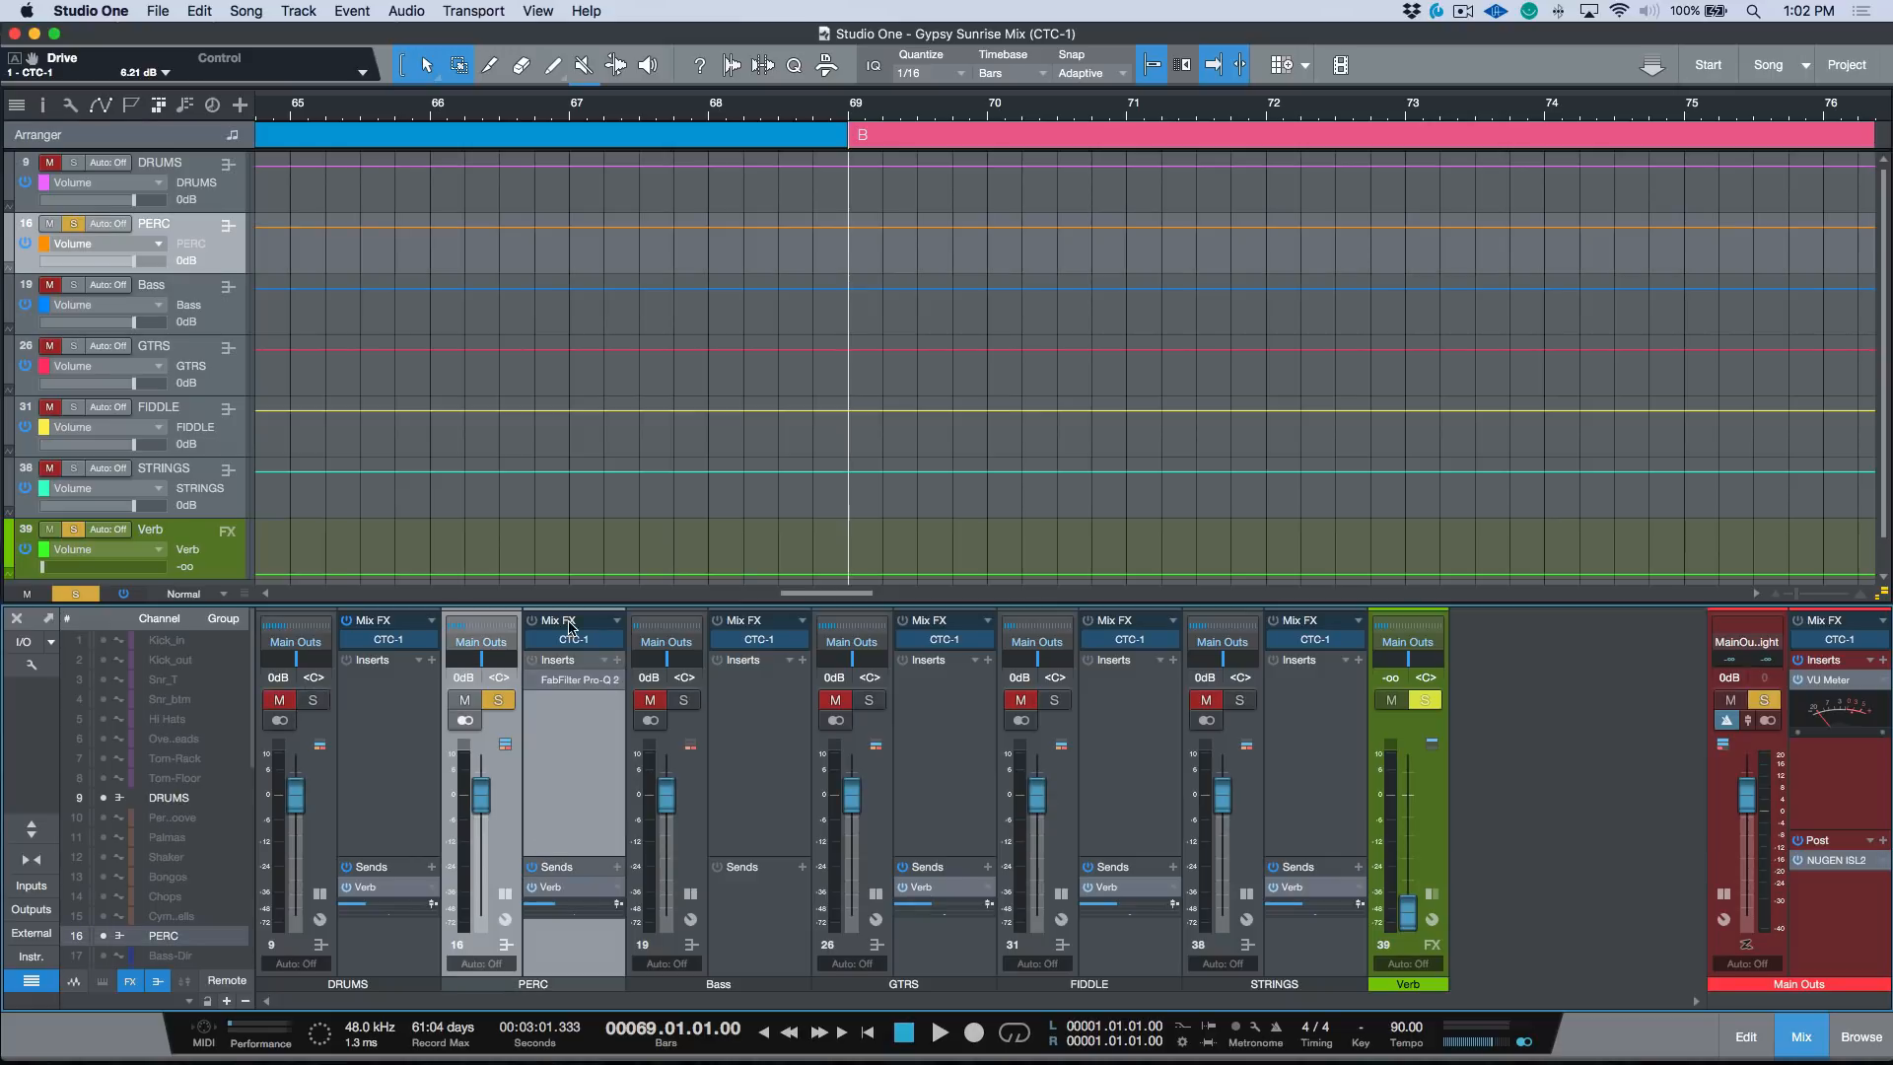
{"action": "left_click", "coordinate": [570, 641]}
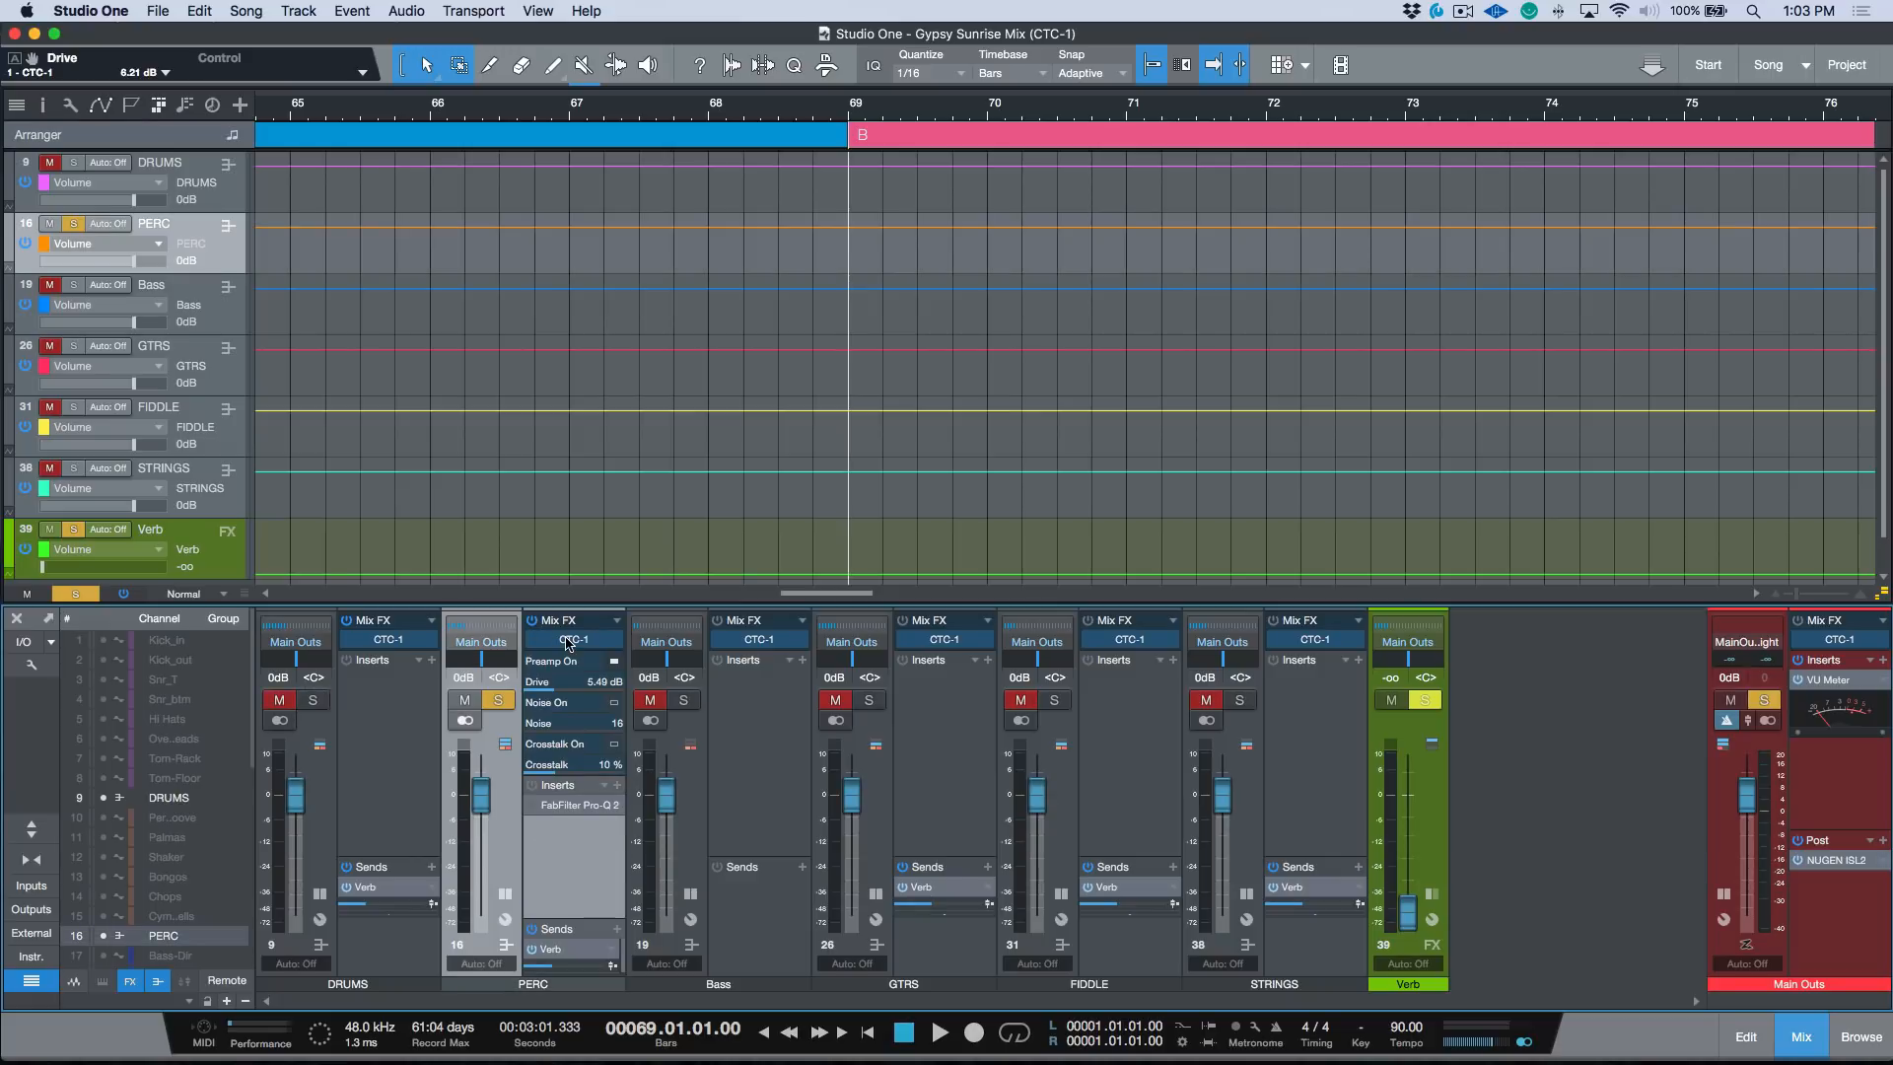
{"action": "double_click", "coordinate": [570, 641]}
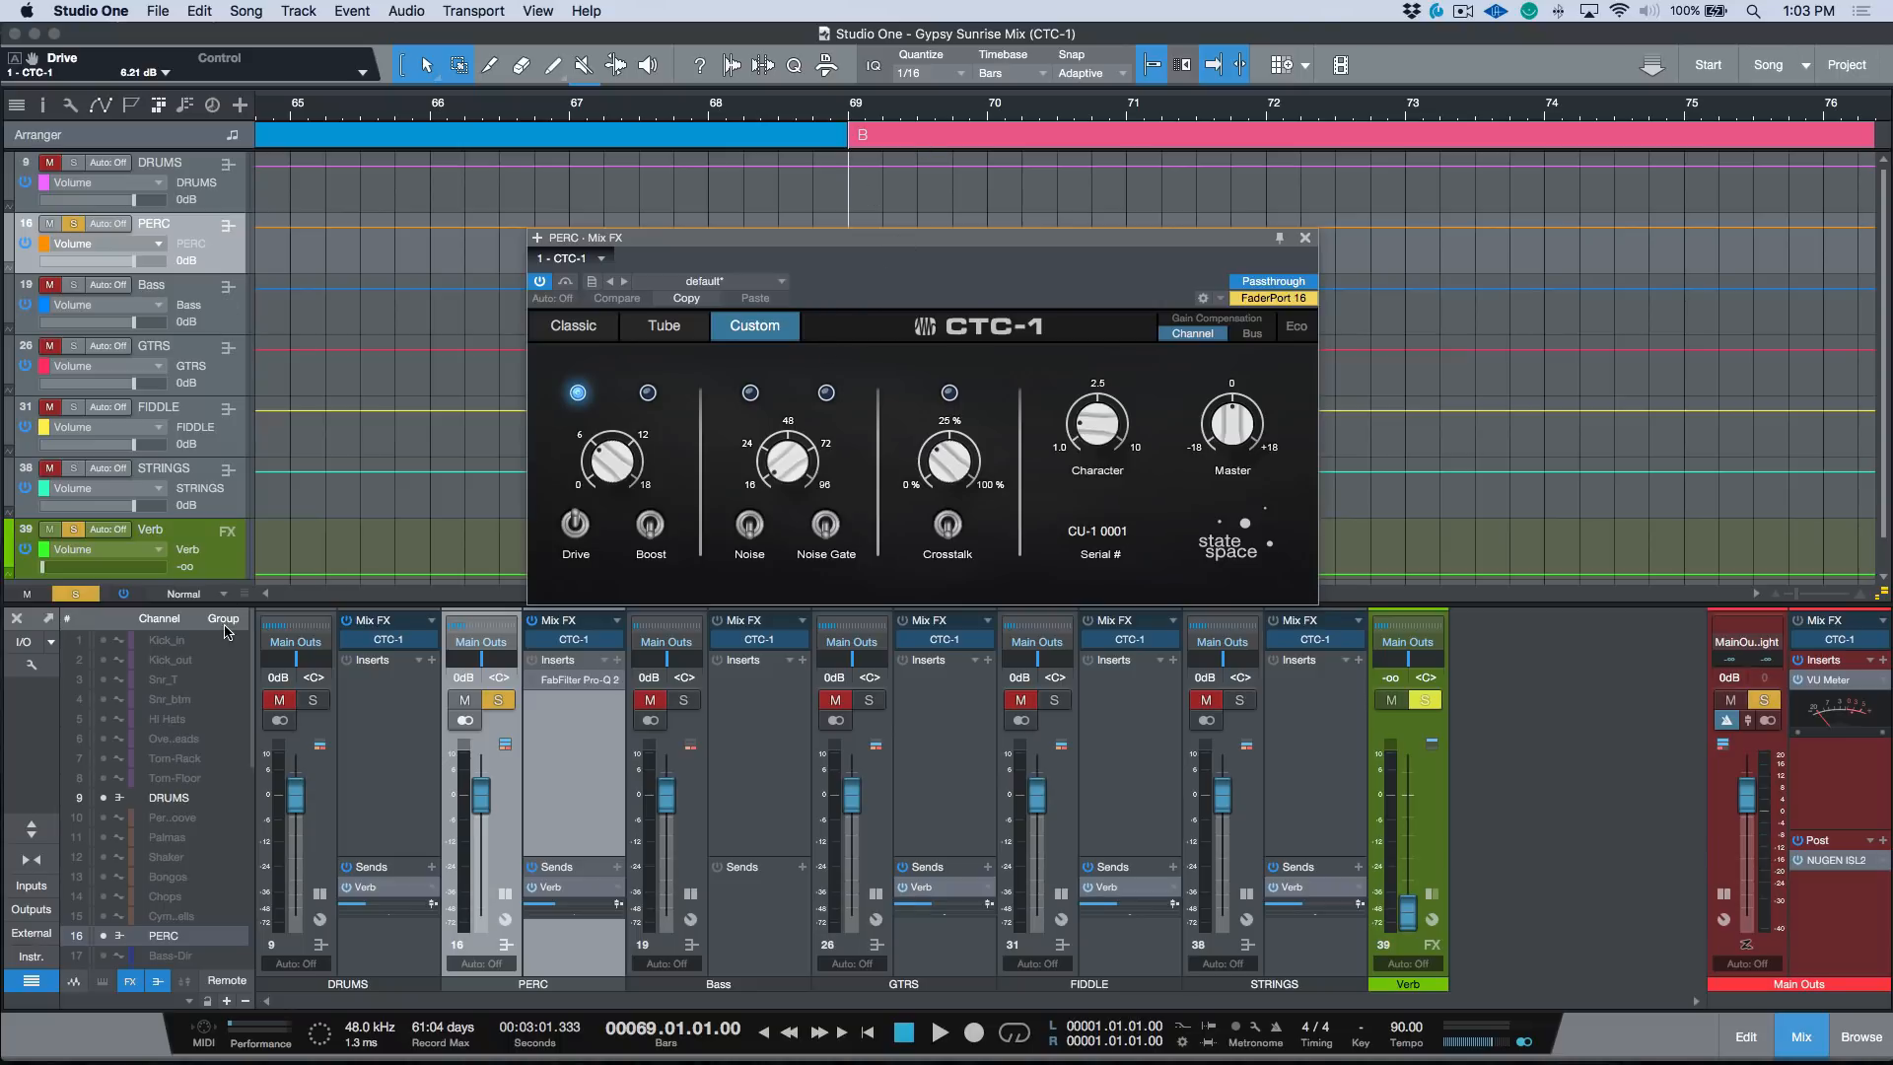
{"action": "left_click_drag", "start_coordinate": [104, 824], "coordinate": [105, 917]}
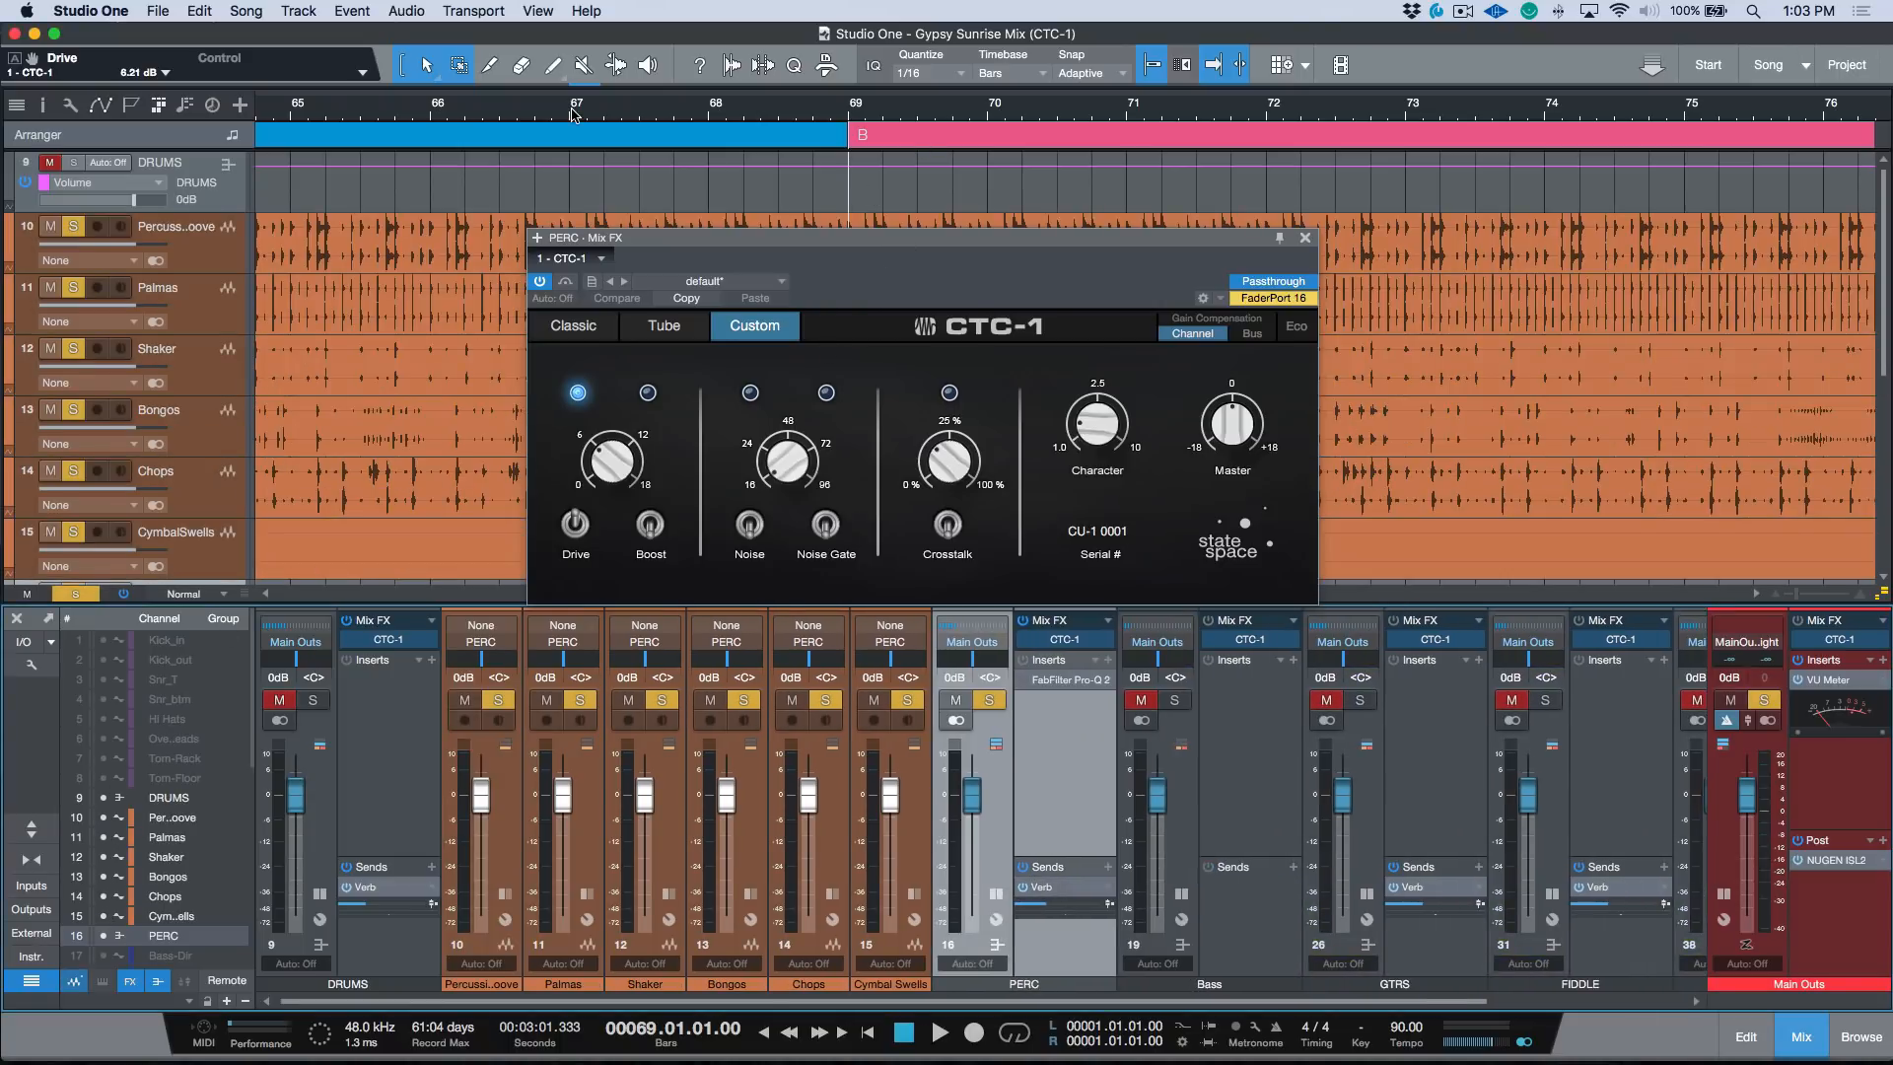
Compare the soloed percussion from bar 69 with the PERC bus CTC-1 on and off, setting its Character to 1.22
{"action": "key", "text": "space"}
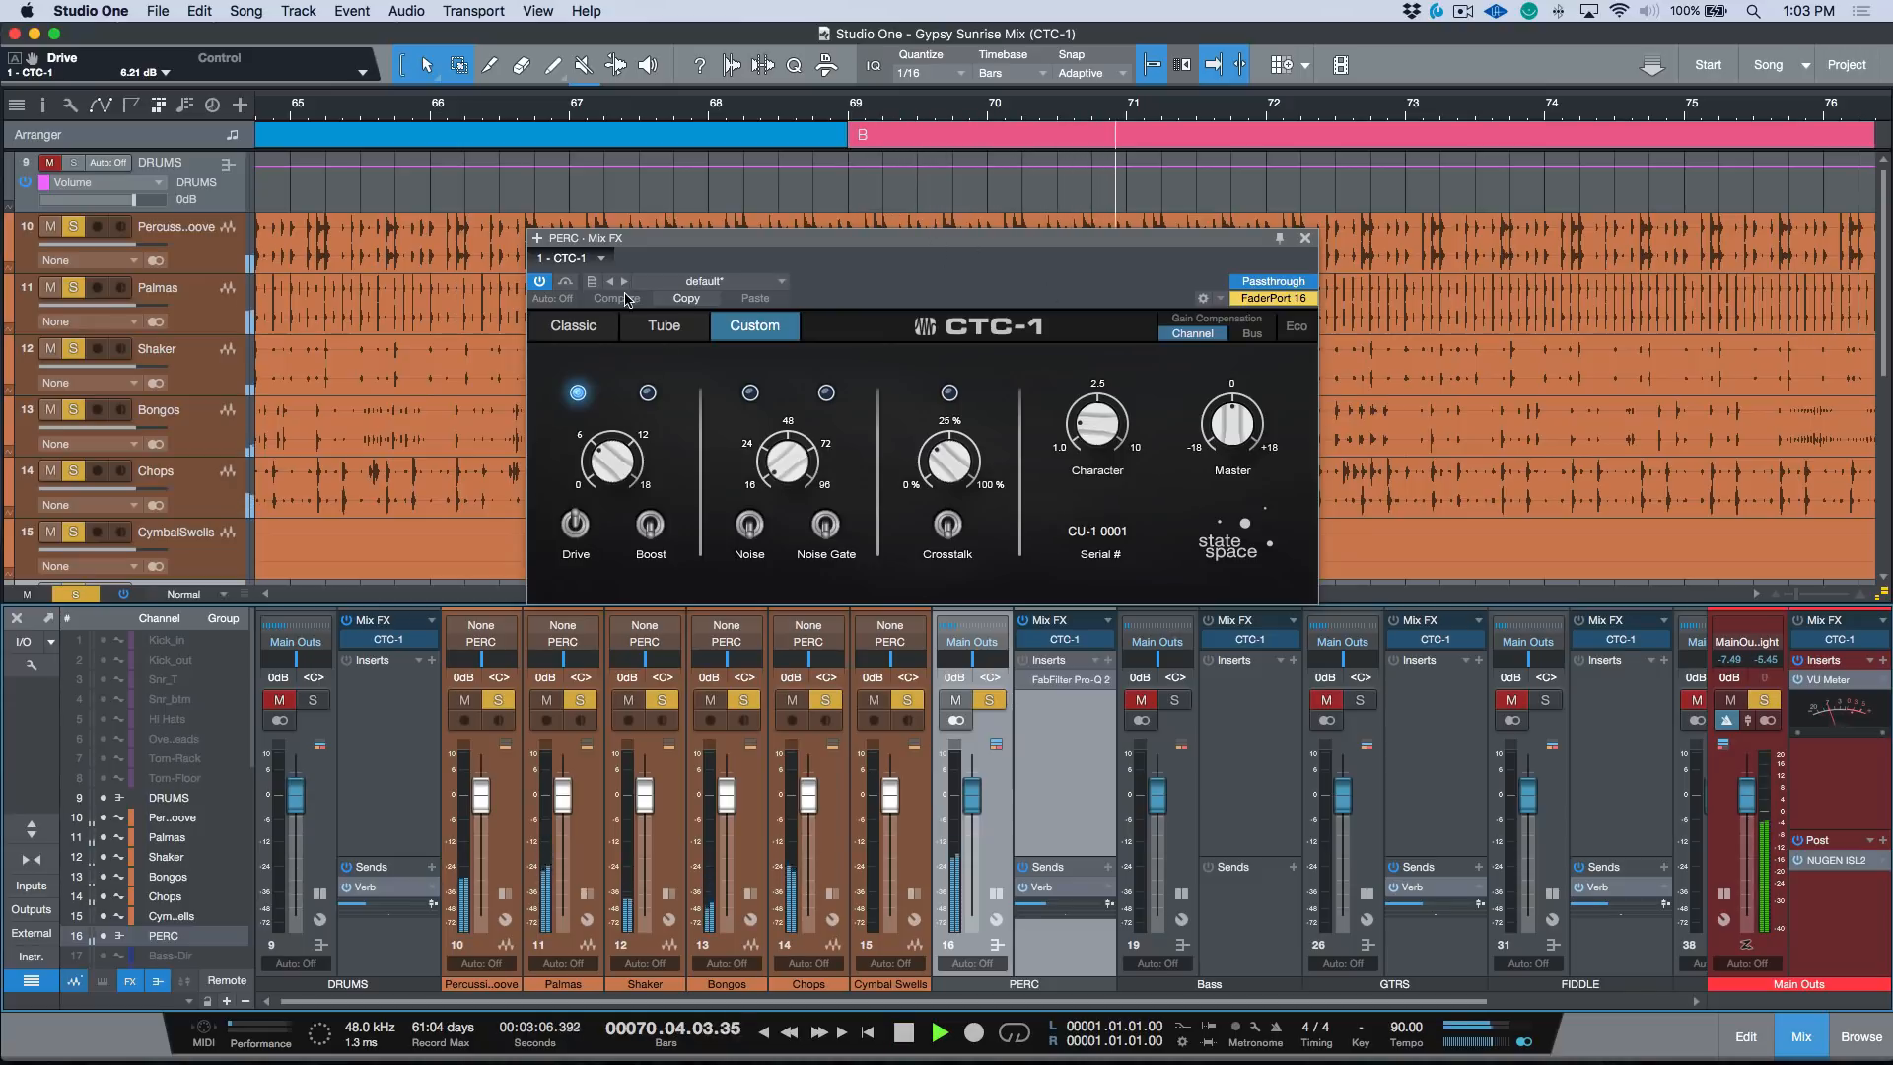
{"action": "left_click", "coordinate": [538, 283]}
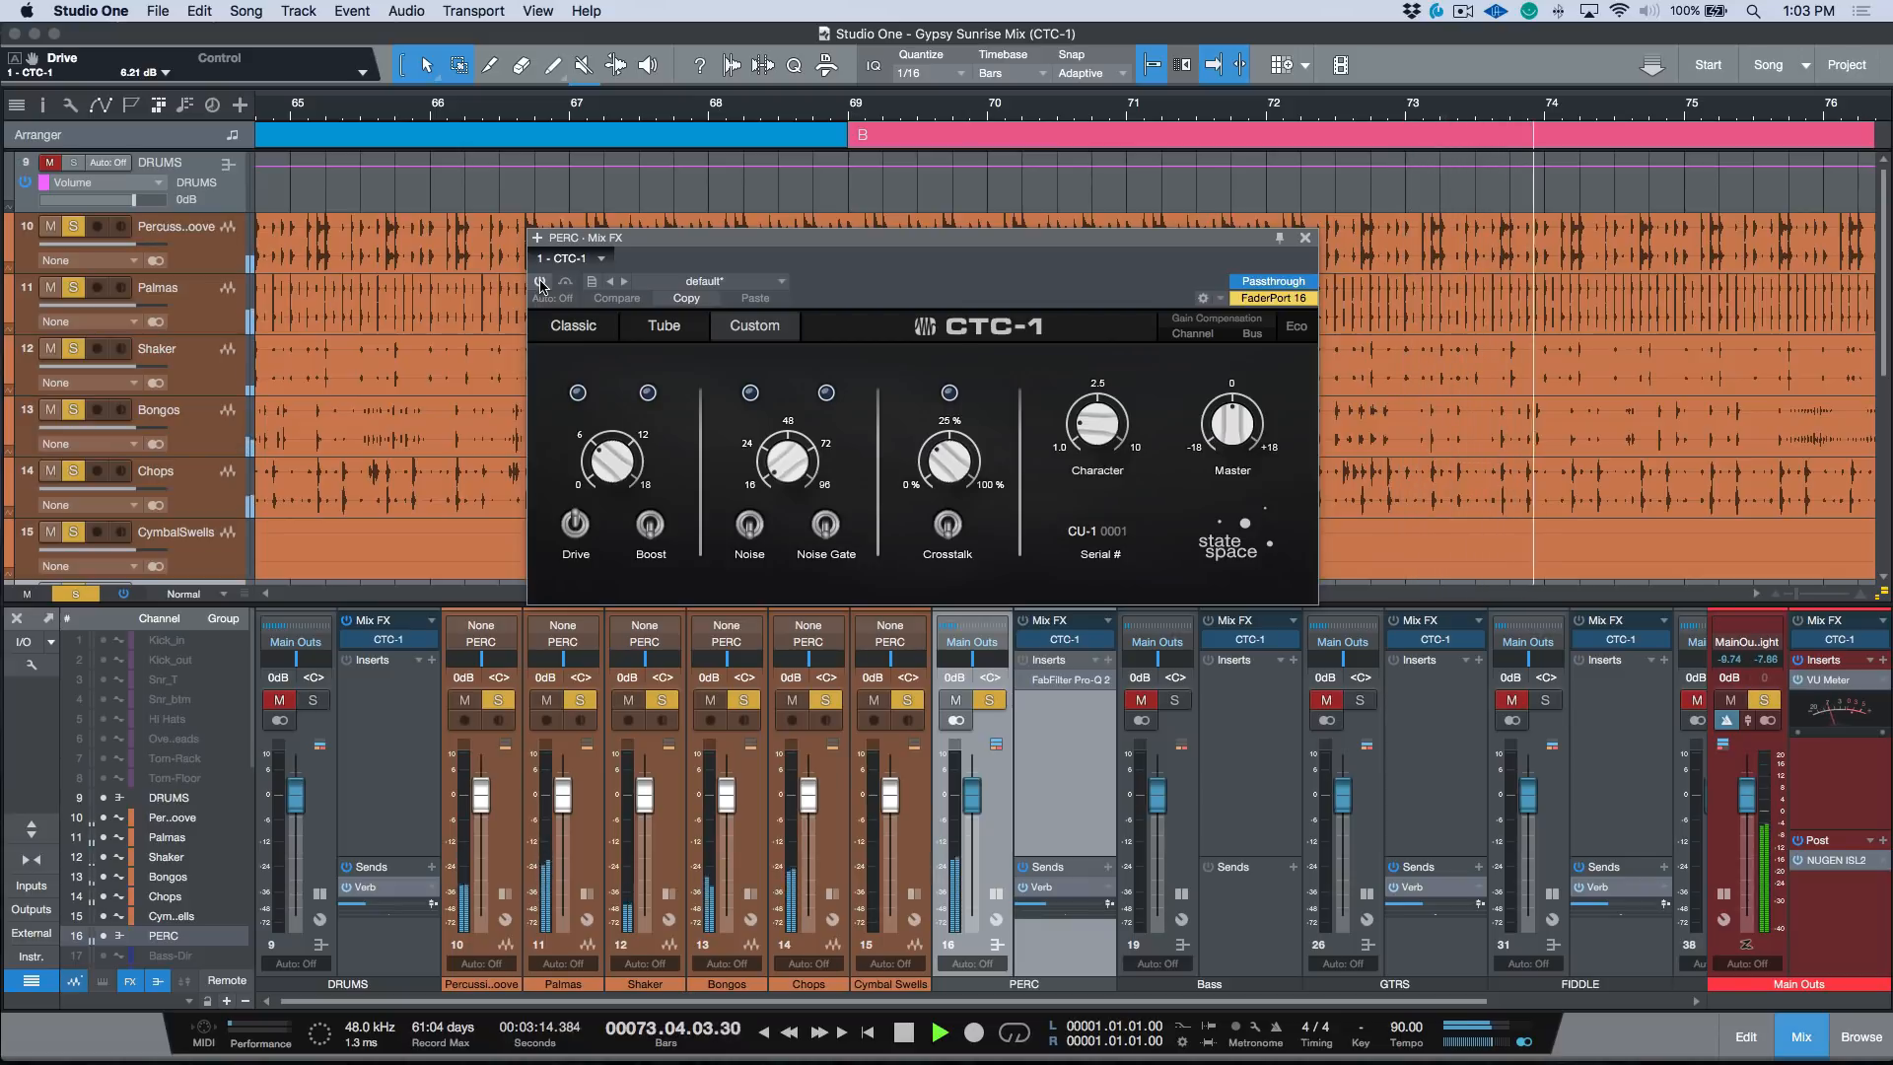
{"action": "left_click", "coordinate": [540, 283]}
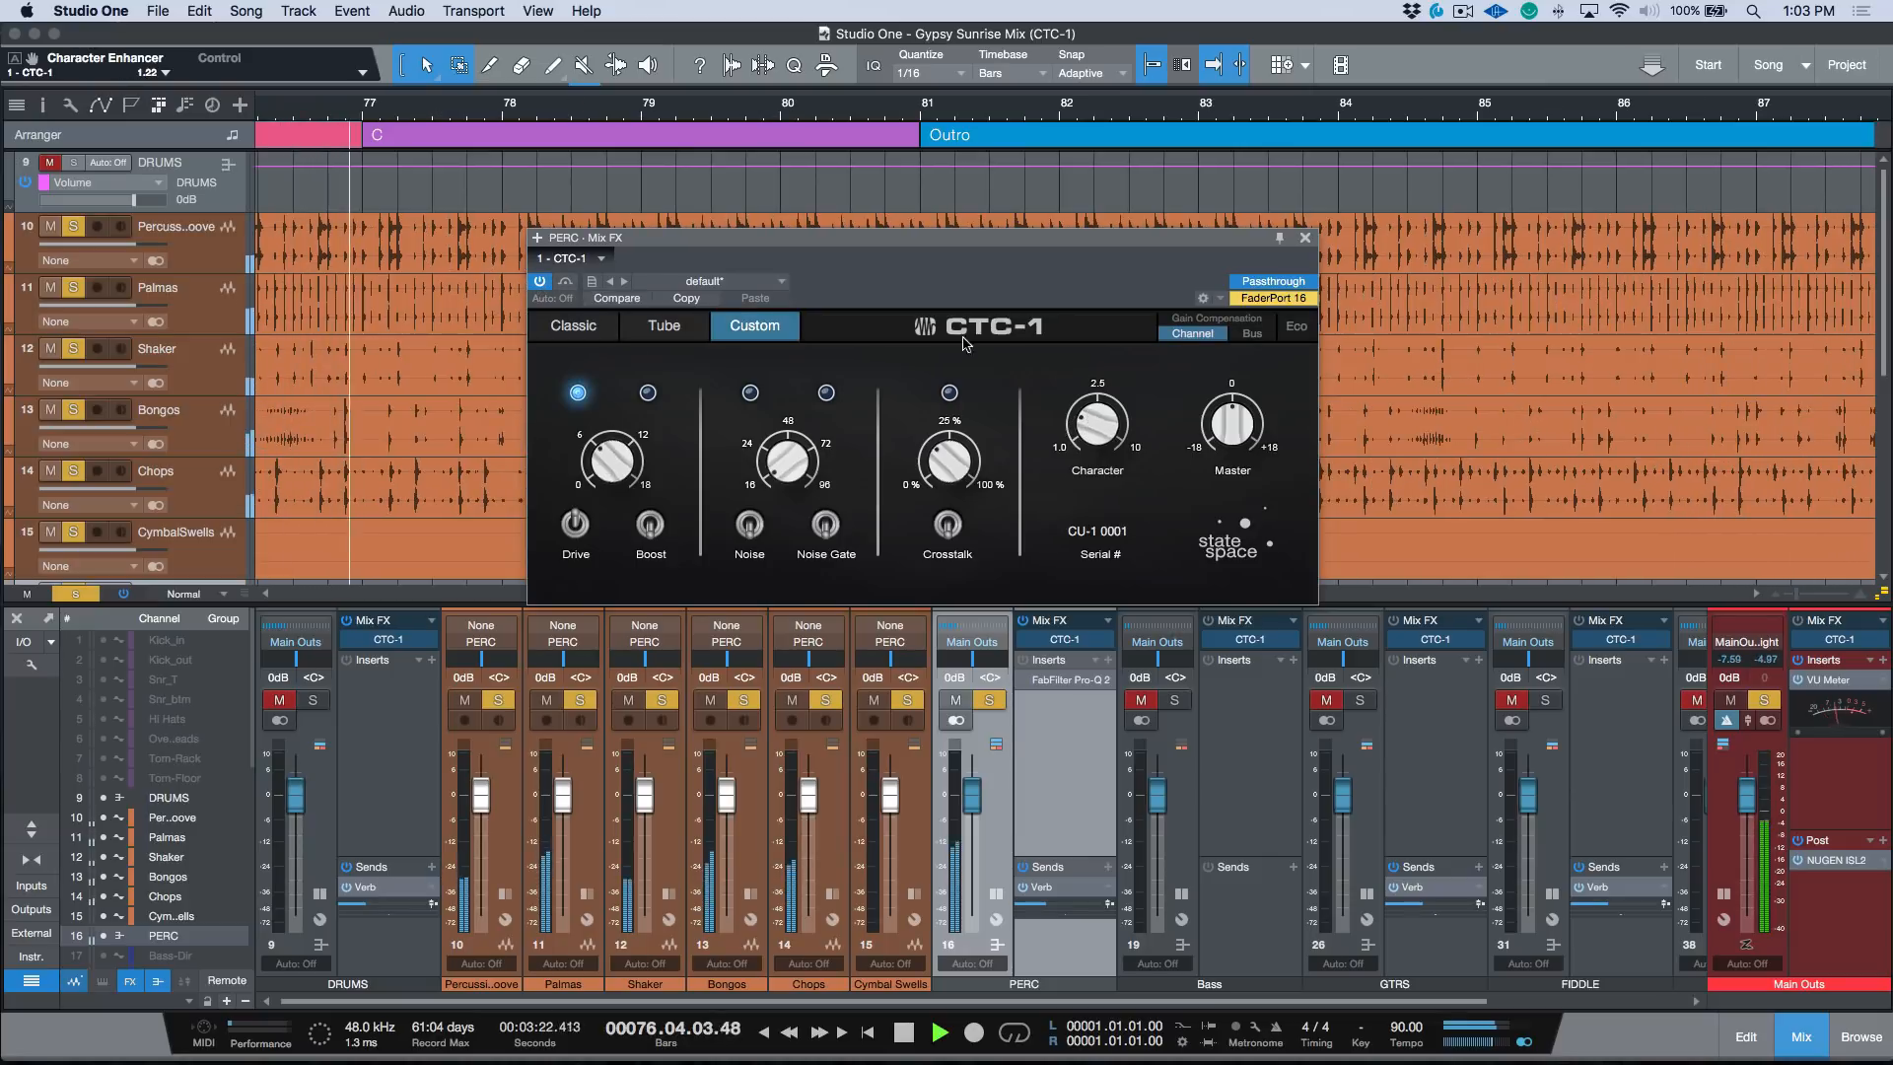
{"action": "key", "text": "space"}
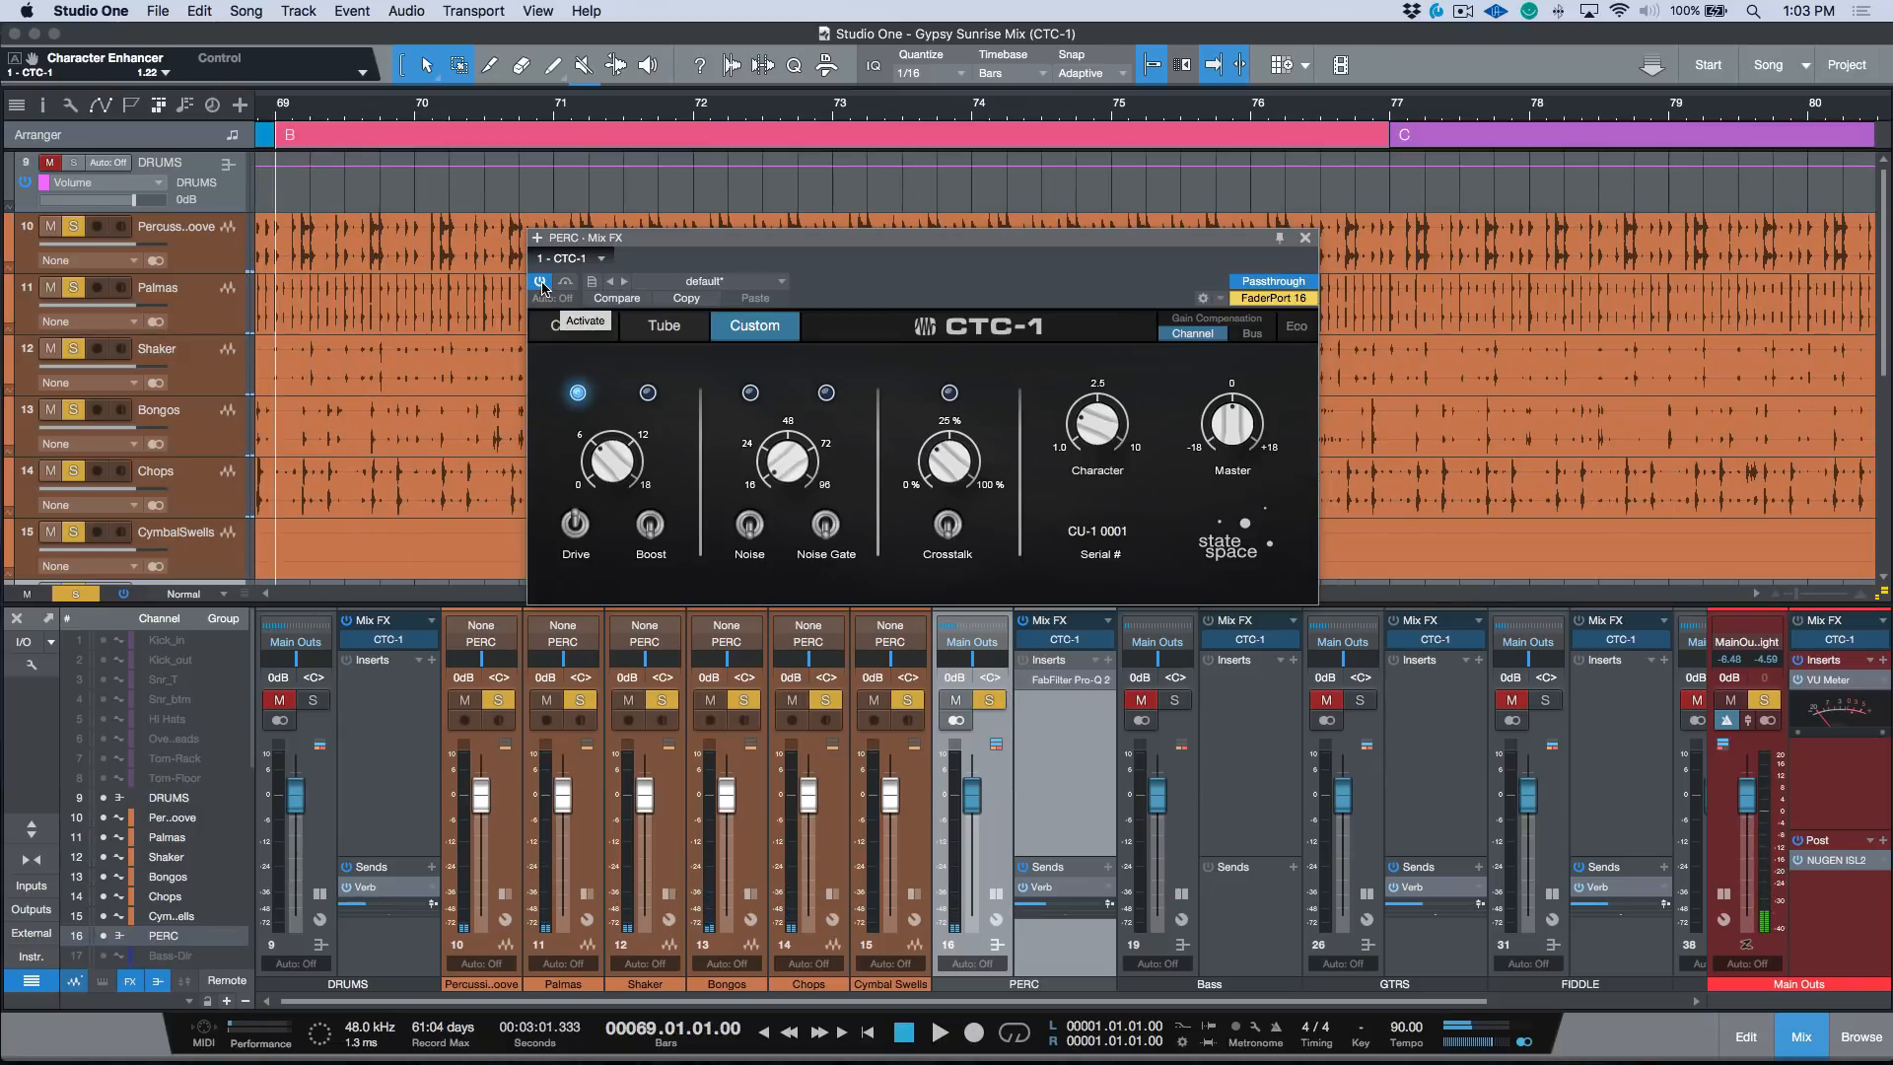
{"action": "left_click", "coordinate": [540, 283]}
{"action": "key", "text": "space"}
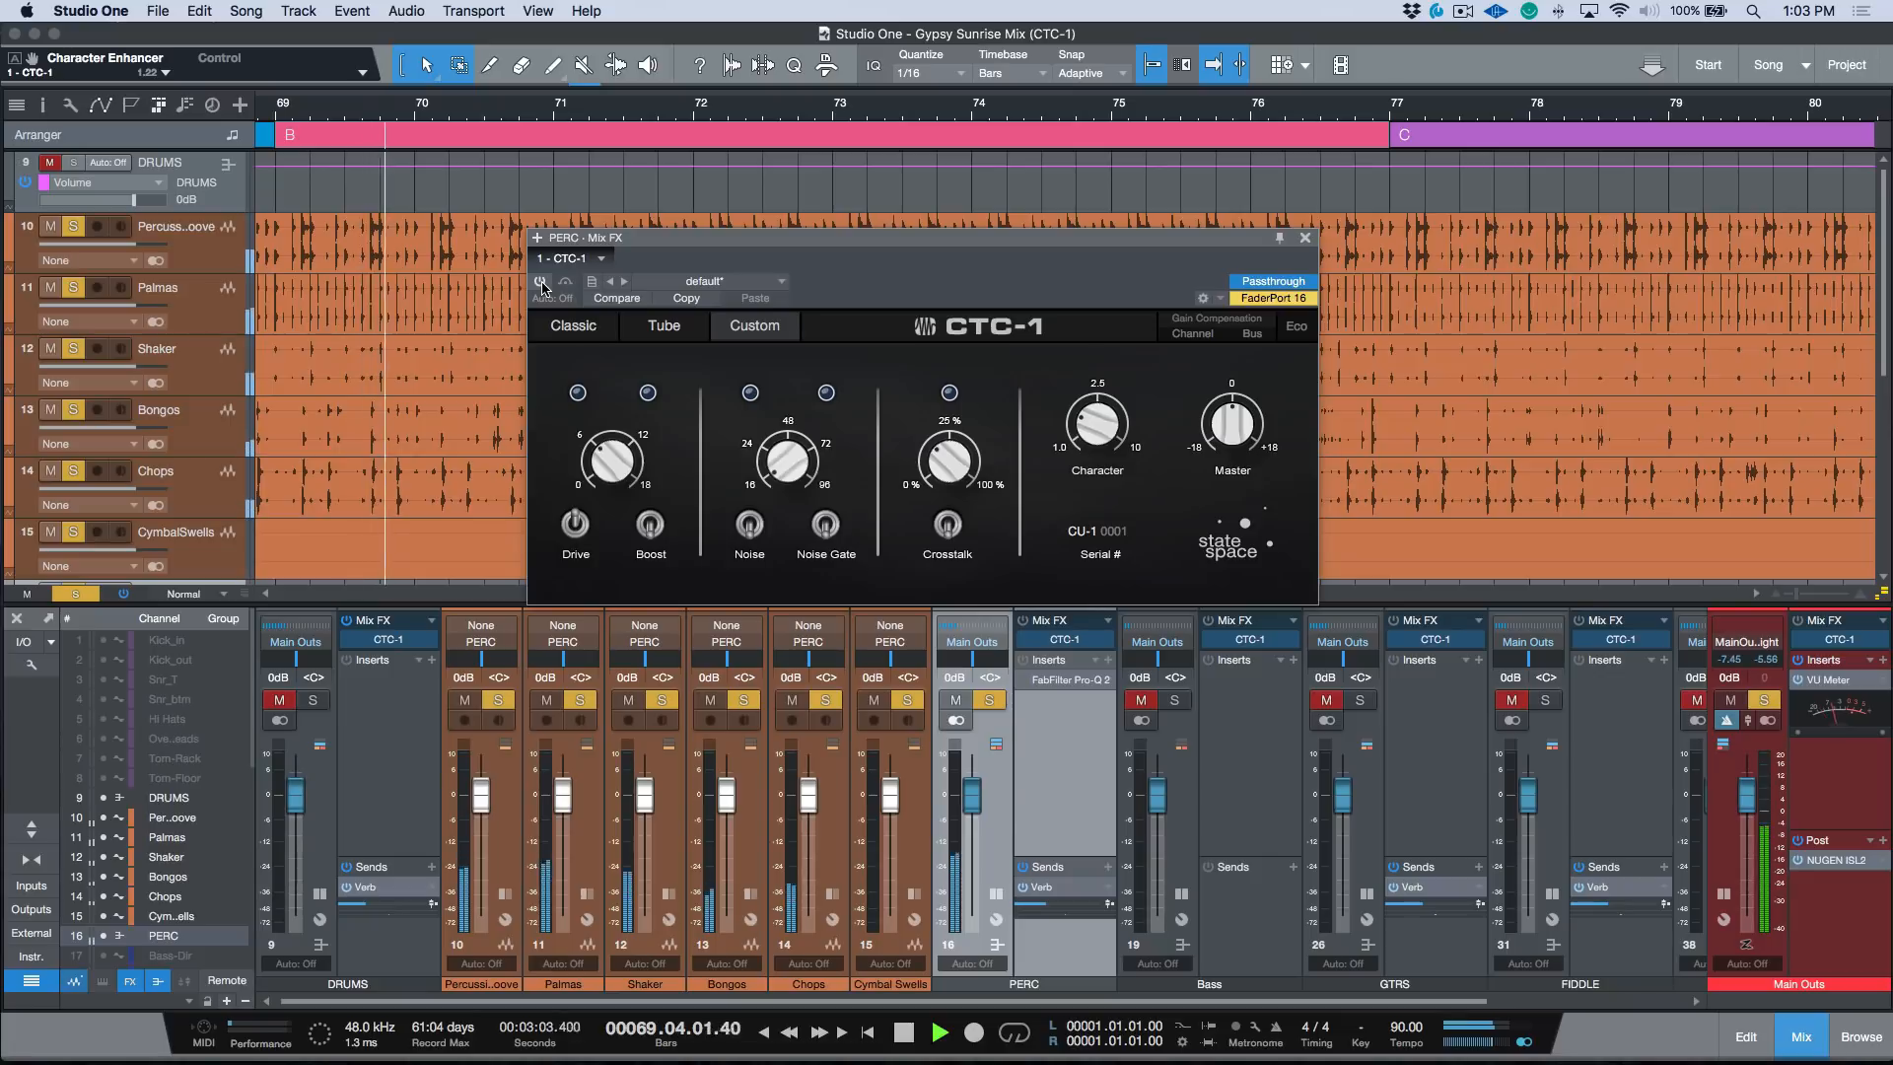
{"action": "left_click", "coordinate": [540, 283]}
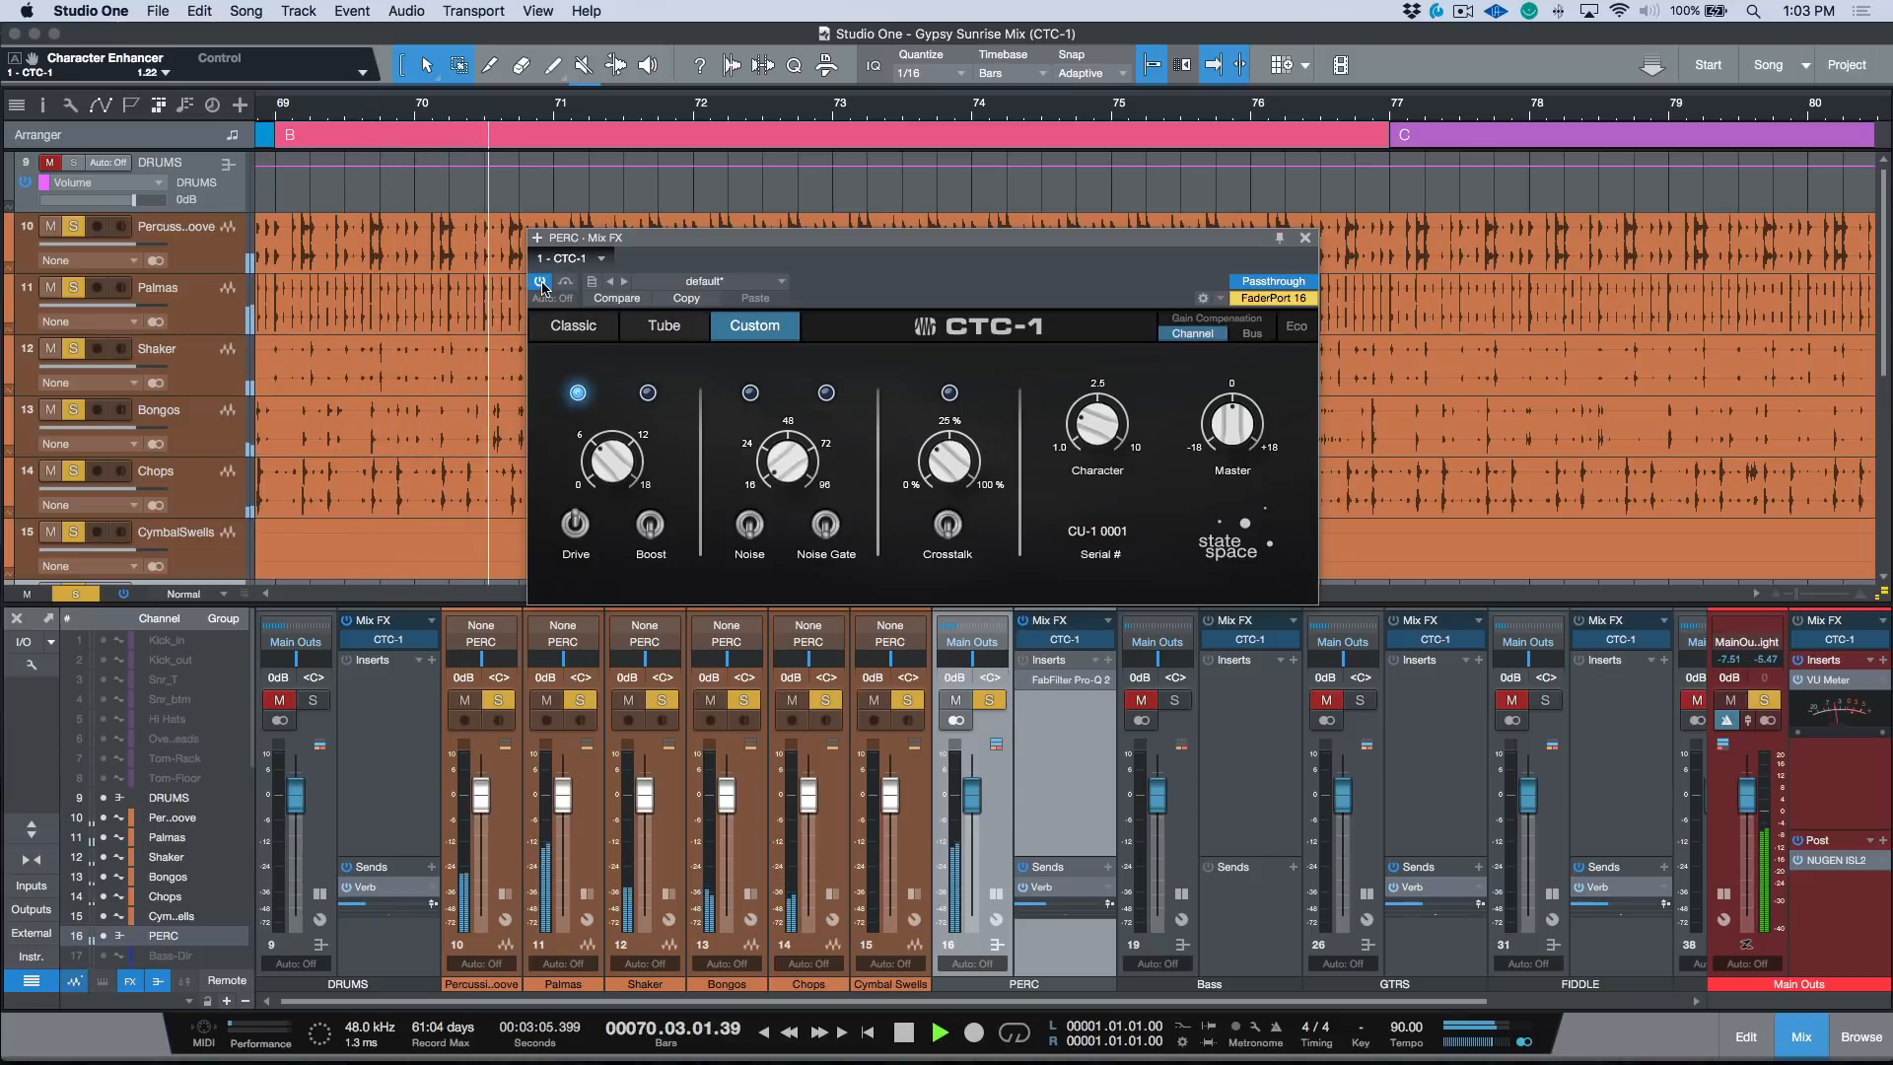
{"action": "key", "text": "space"}
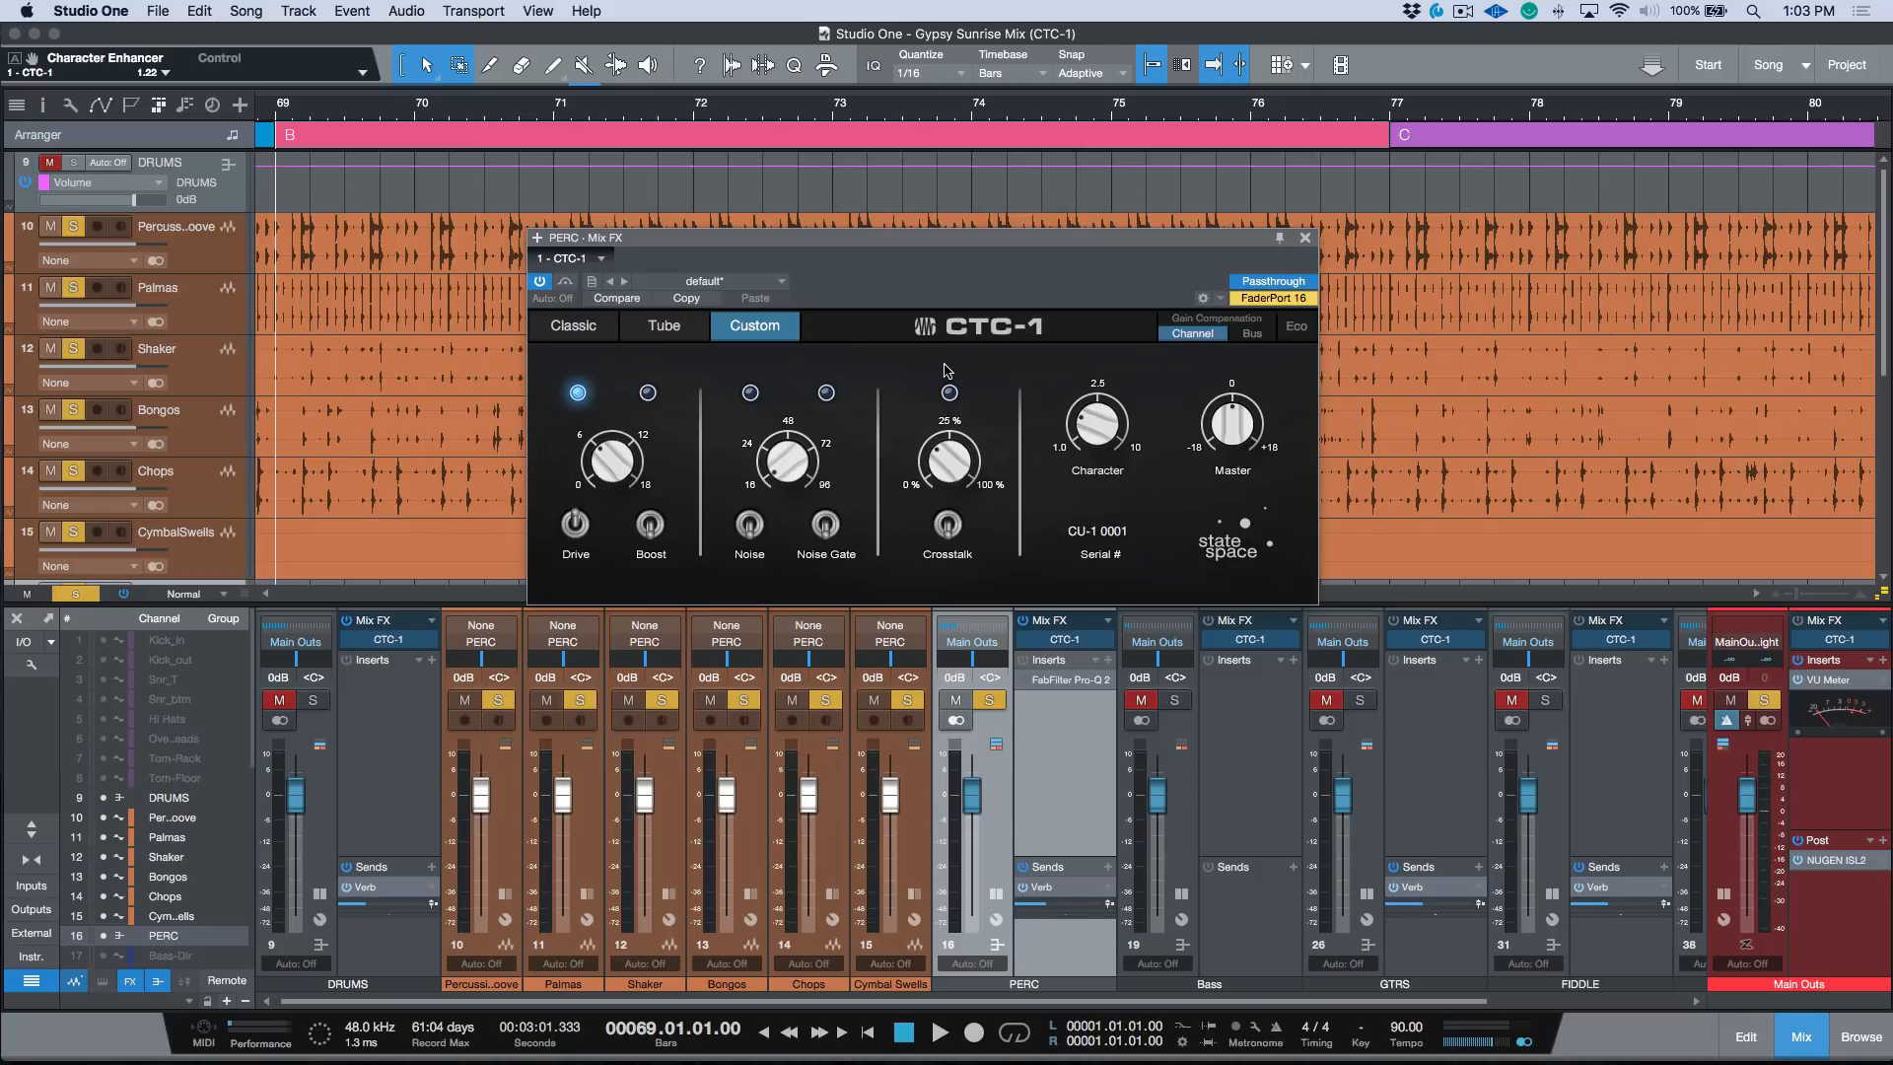
Close the PERC bus CTC-1, hide the six percussion channels and solo the Bass bus
{"action": "left_click", "coordinate": [1306, 237]}
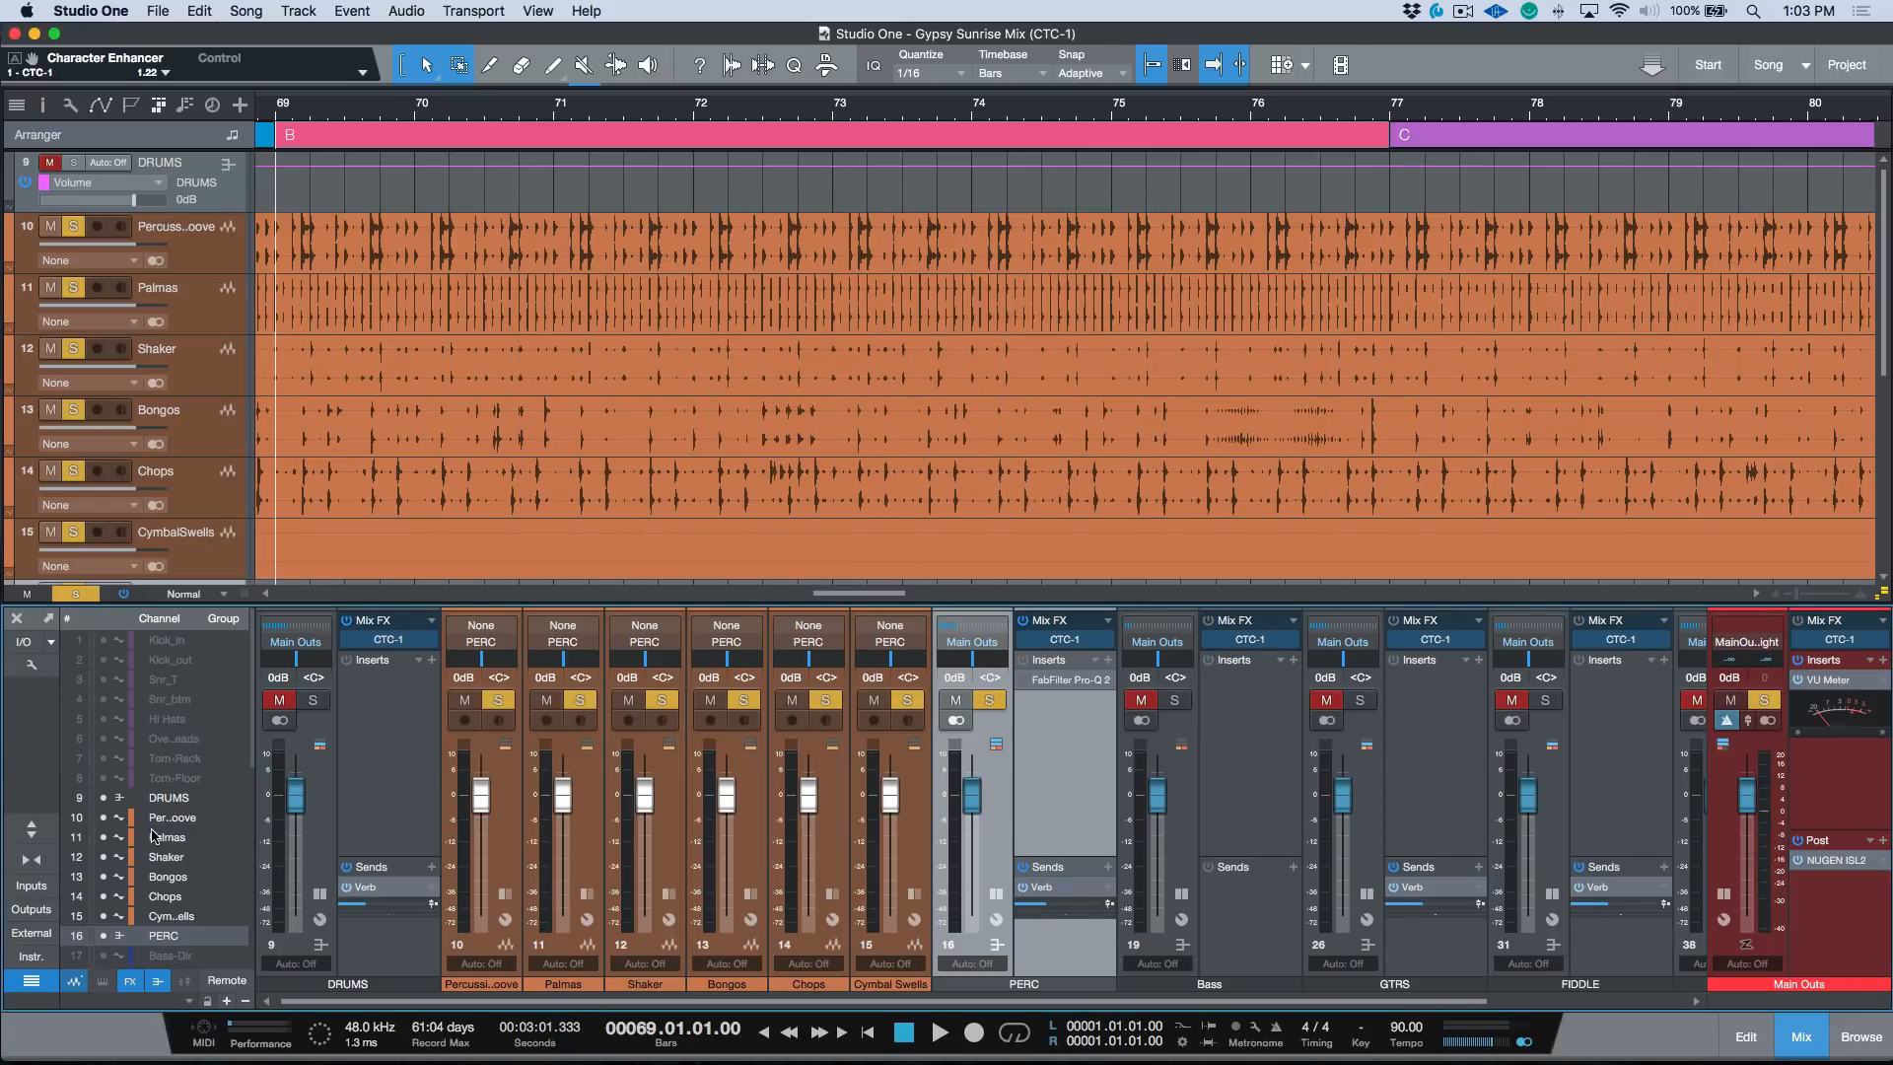
{"action": "left_click_drag", "start_coordinate": [107, 824], "coordinate": [111, 920]}
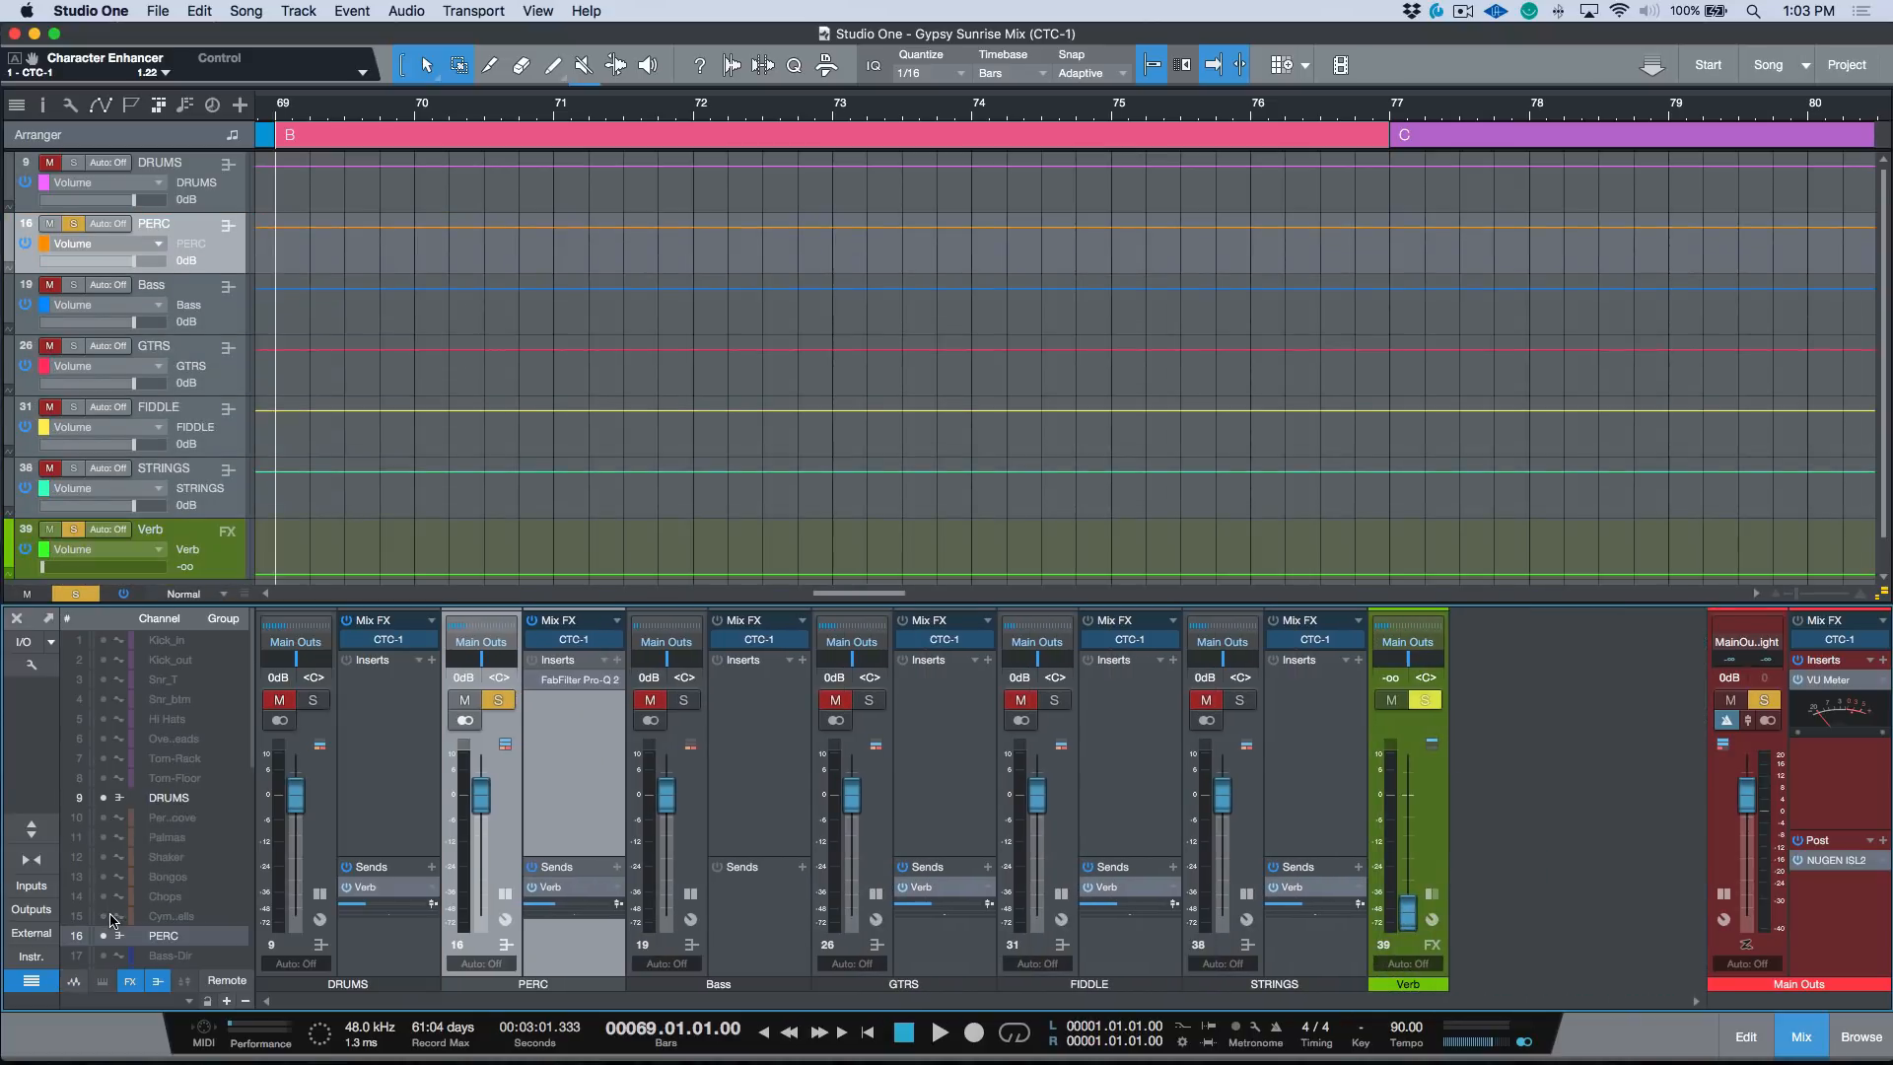
{"action": "left_click", "coordinate": [693, 829]}
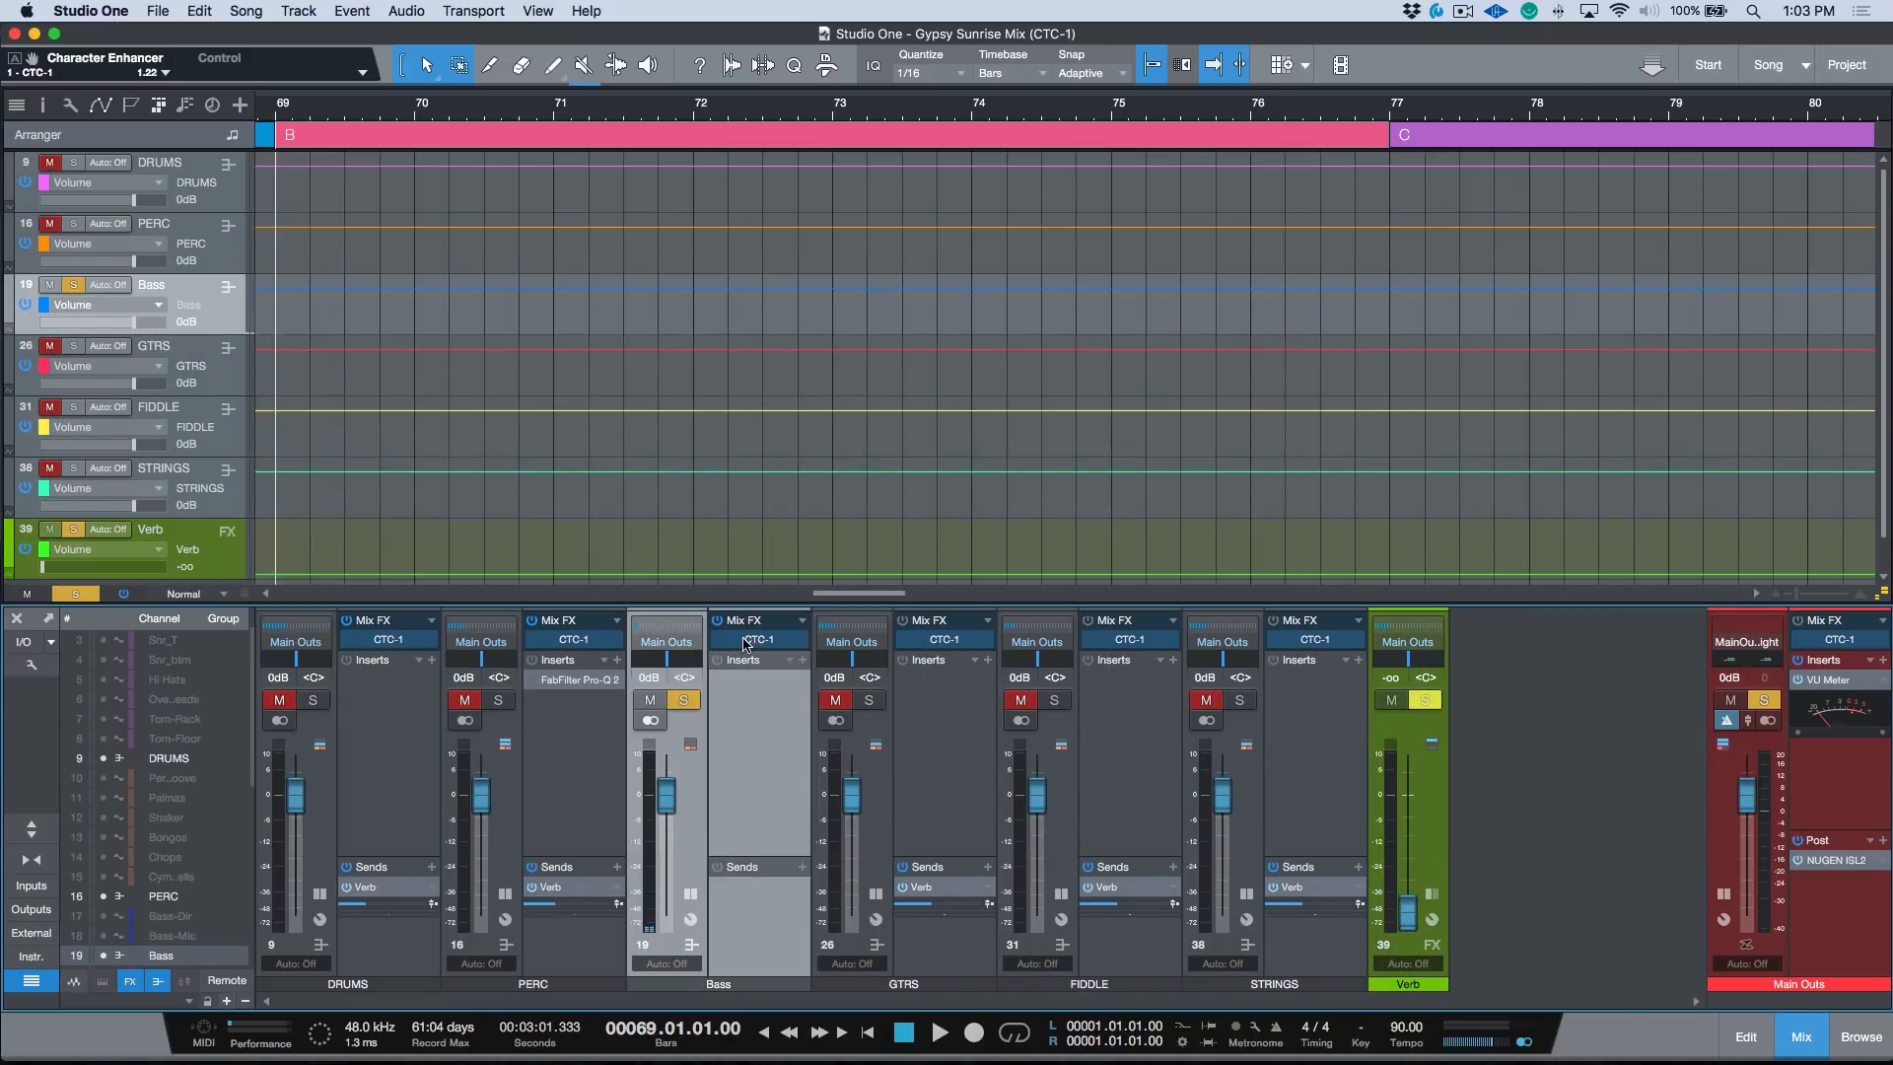
Solo the PERC bus again, activate its FabFilter Pro-Q 2 and slightly scale down the gain of all bands, with band 3 at about -1.03 dB
{"action": "left_click", "coordinate": [583, 641]}
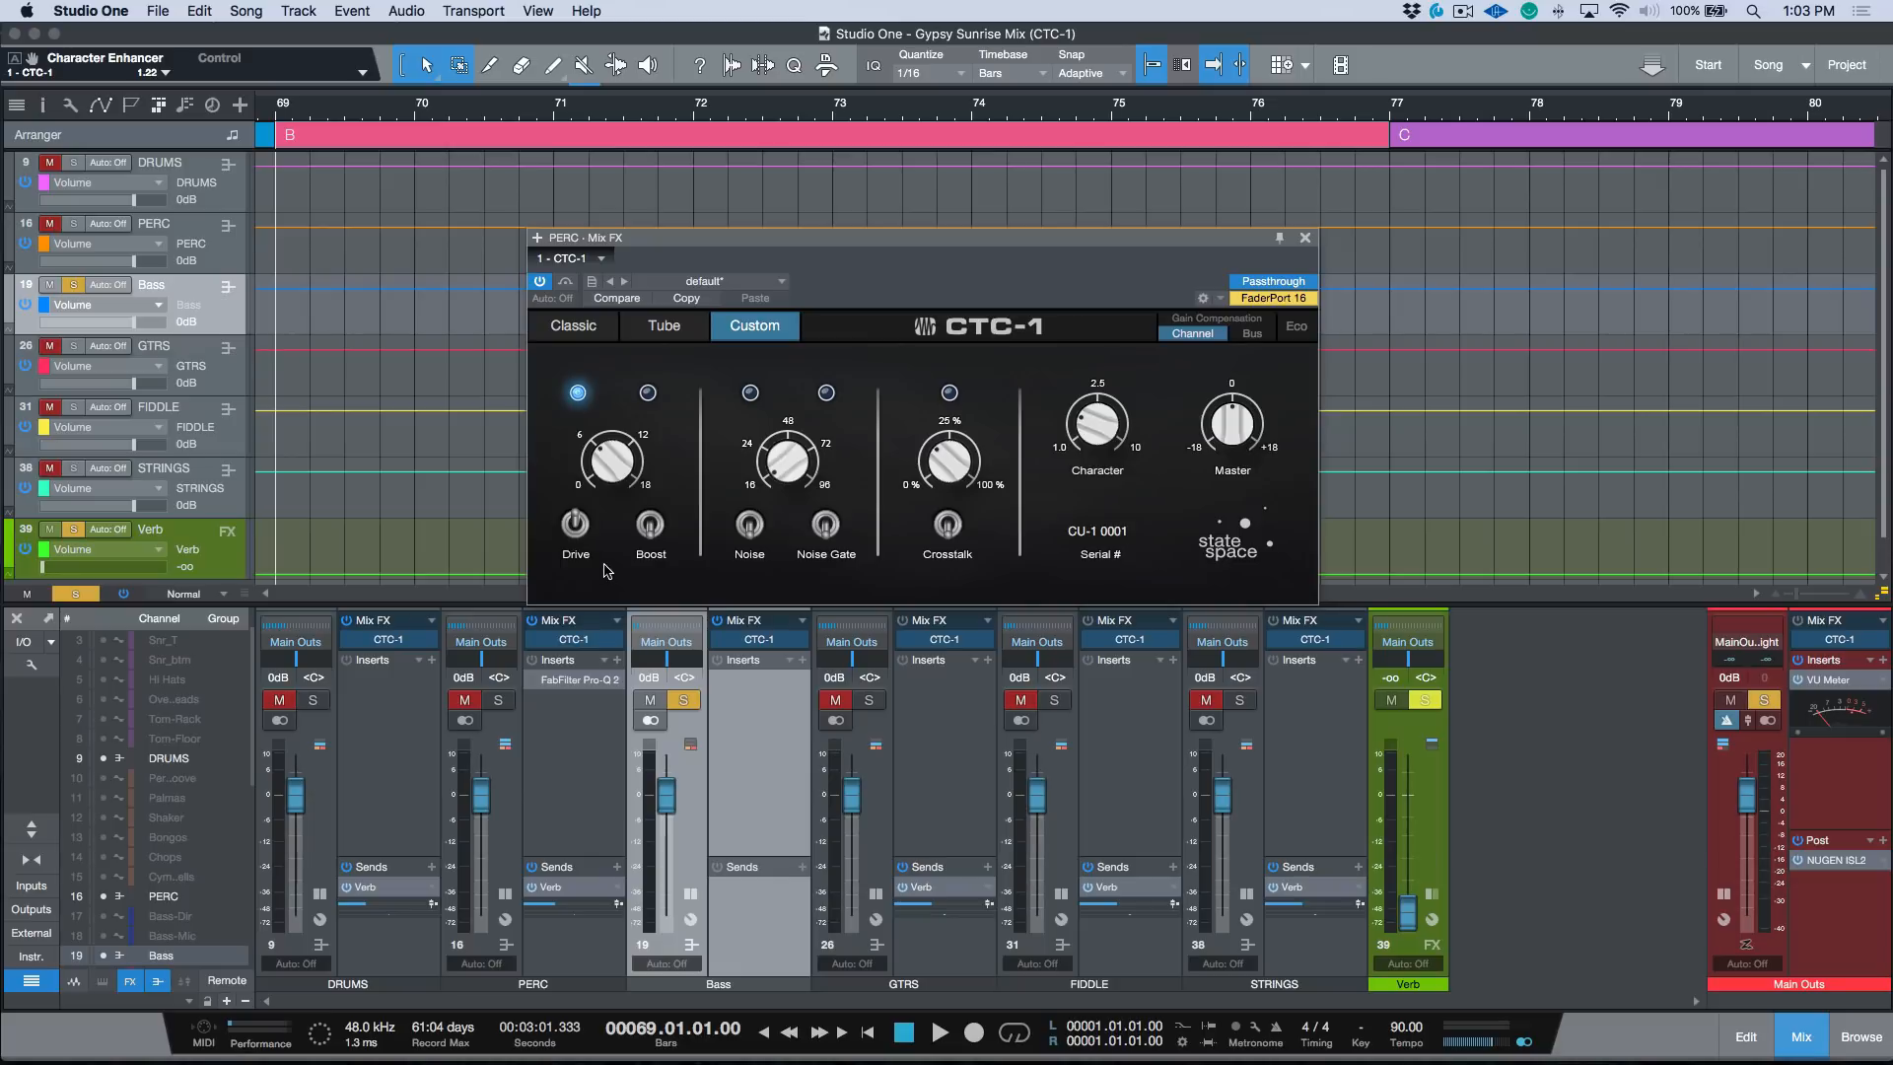
{"action": "left_click", "coordinate": [503, 791]}
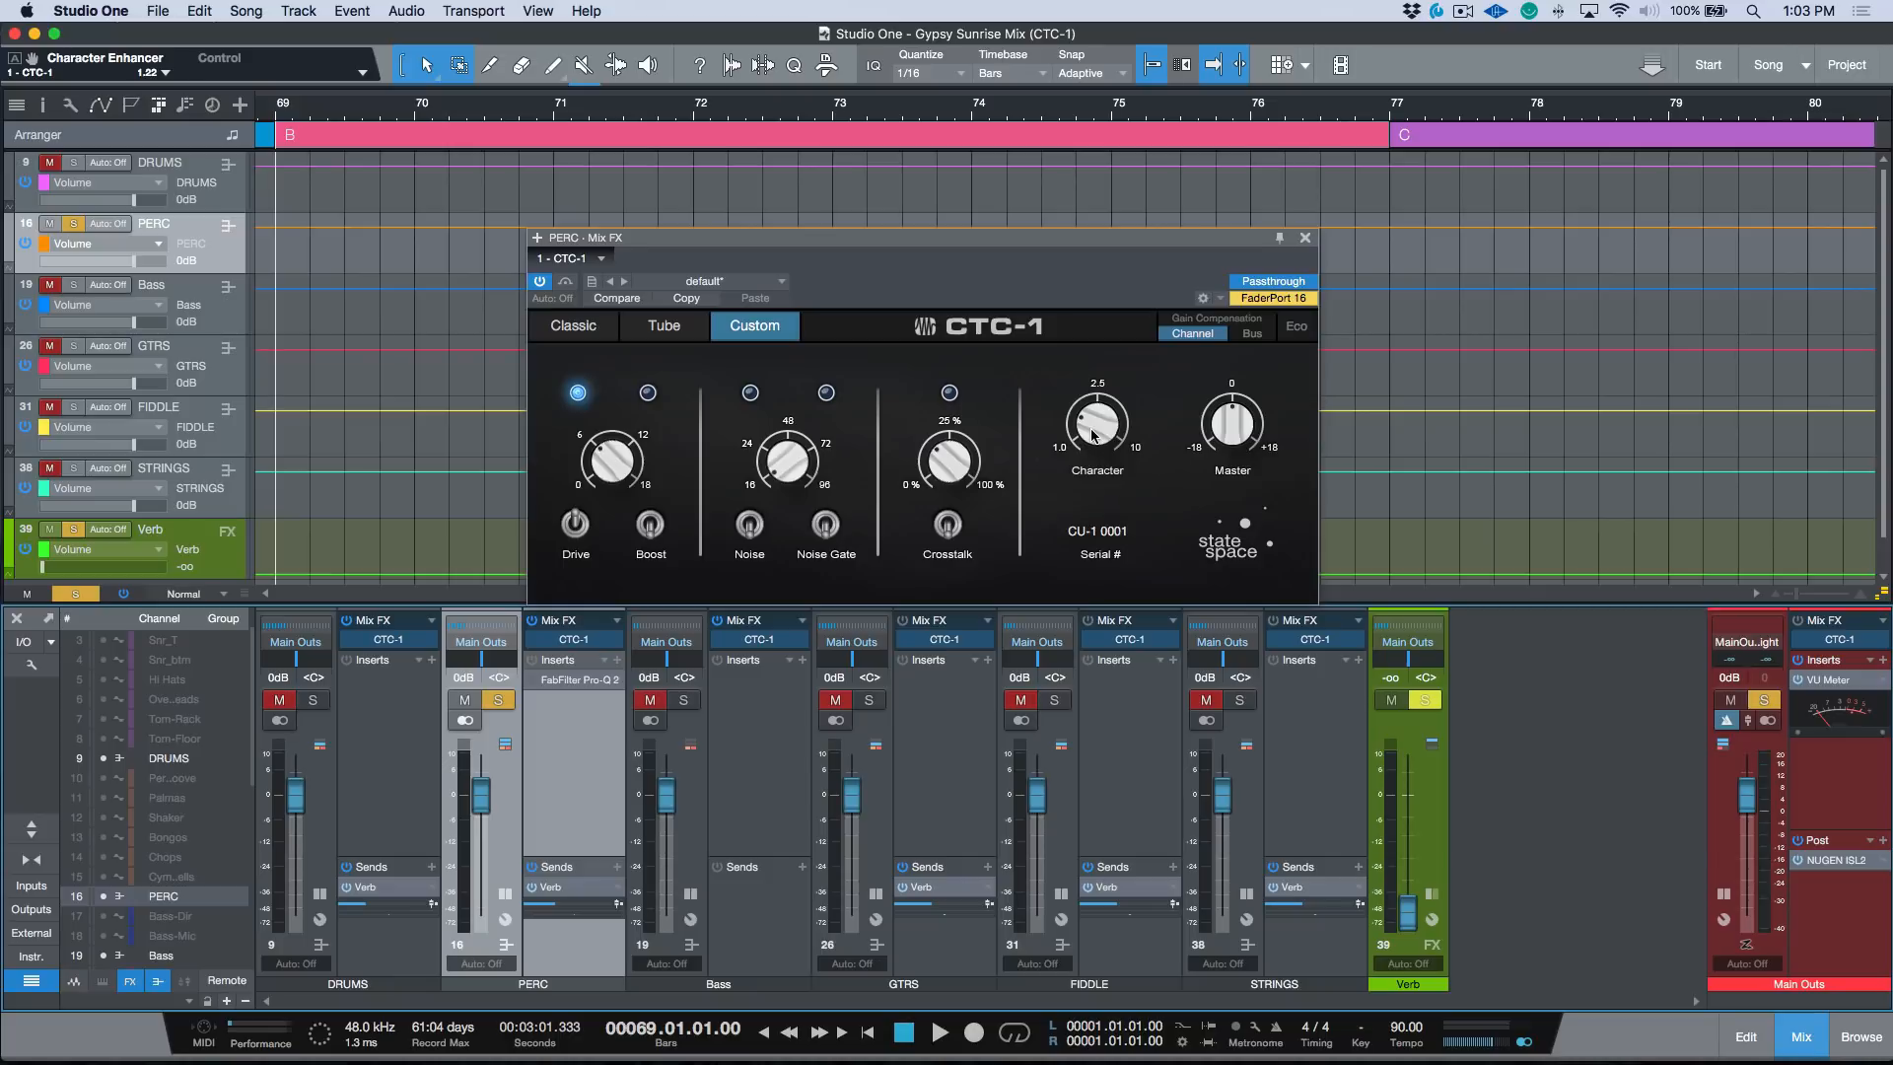
{"action": "left_click", "coordinate": [594, 679]}
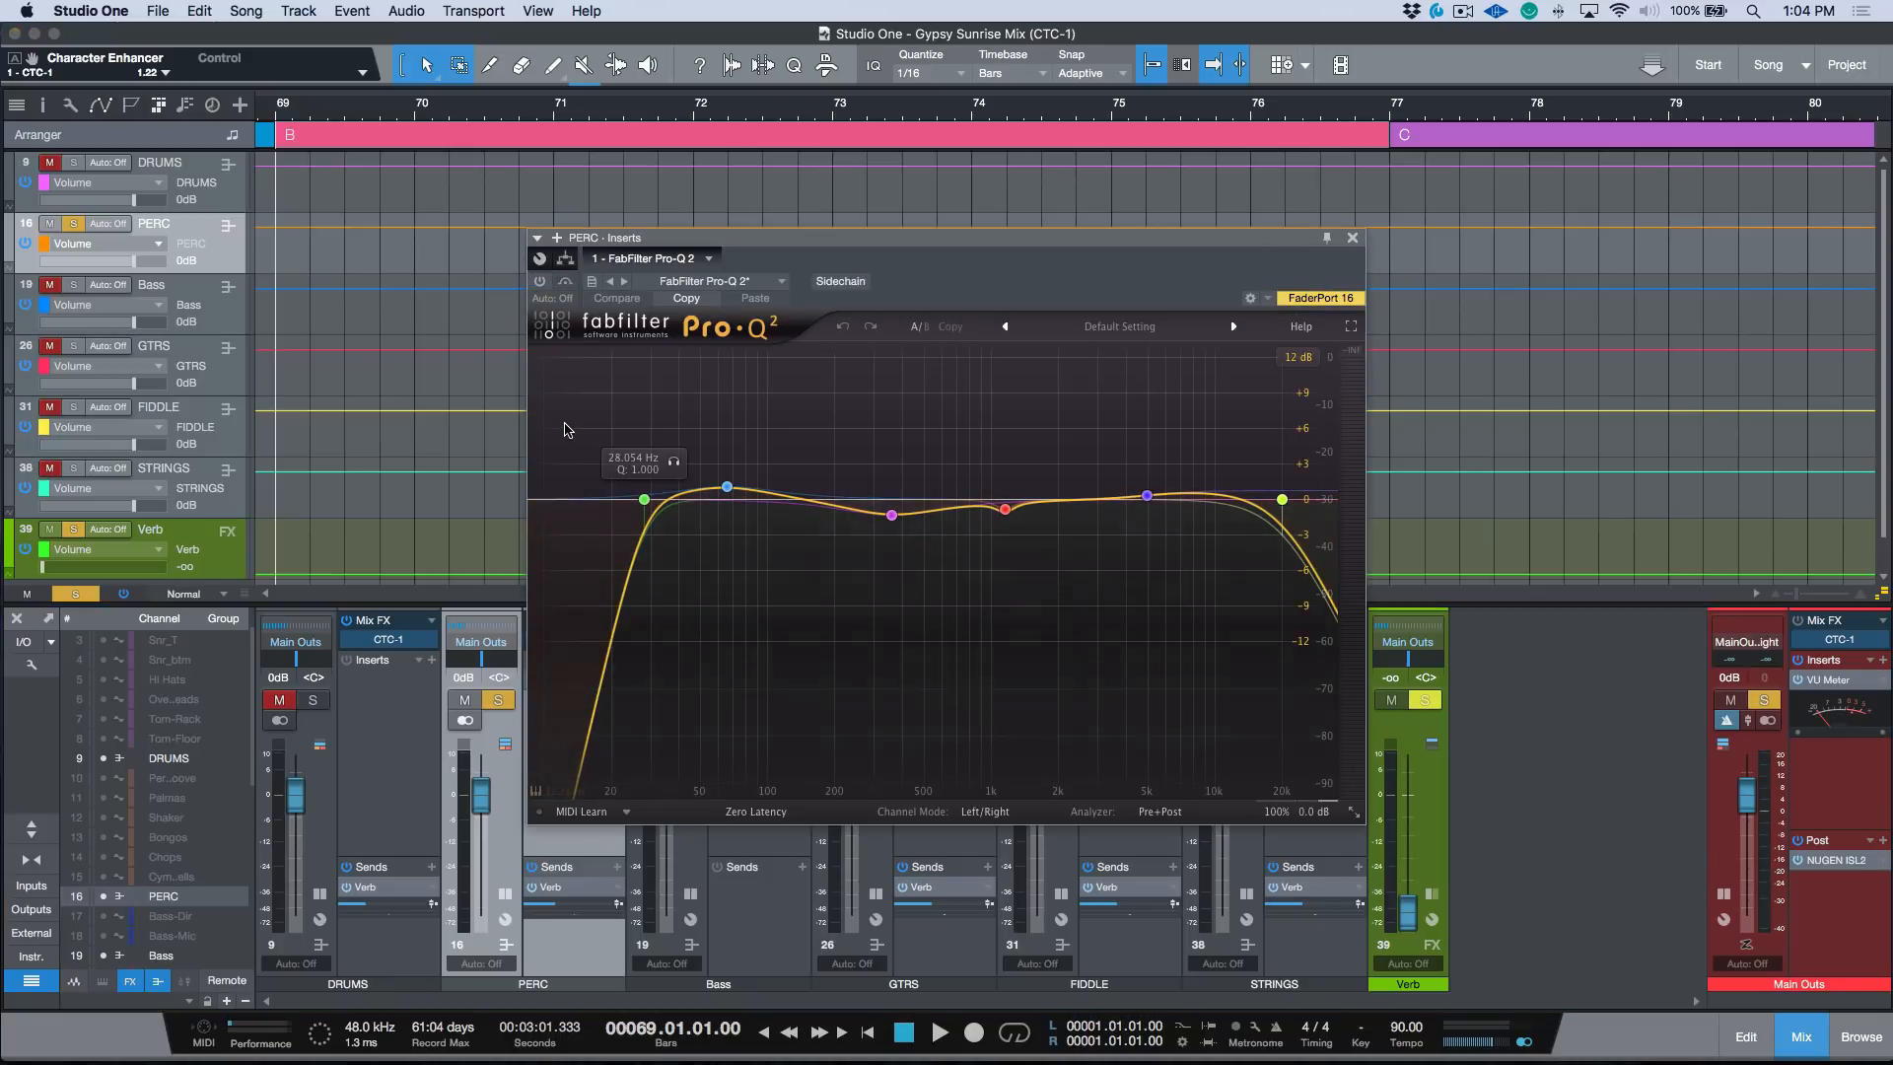
{"action": "left_click", "coordinate": [542, 285]}
{"action": "left_click_drag", "start_coordinate": [581, 400], "coordinate": [1332, 682]}
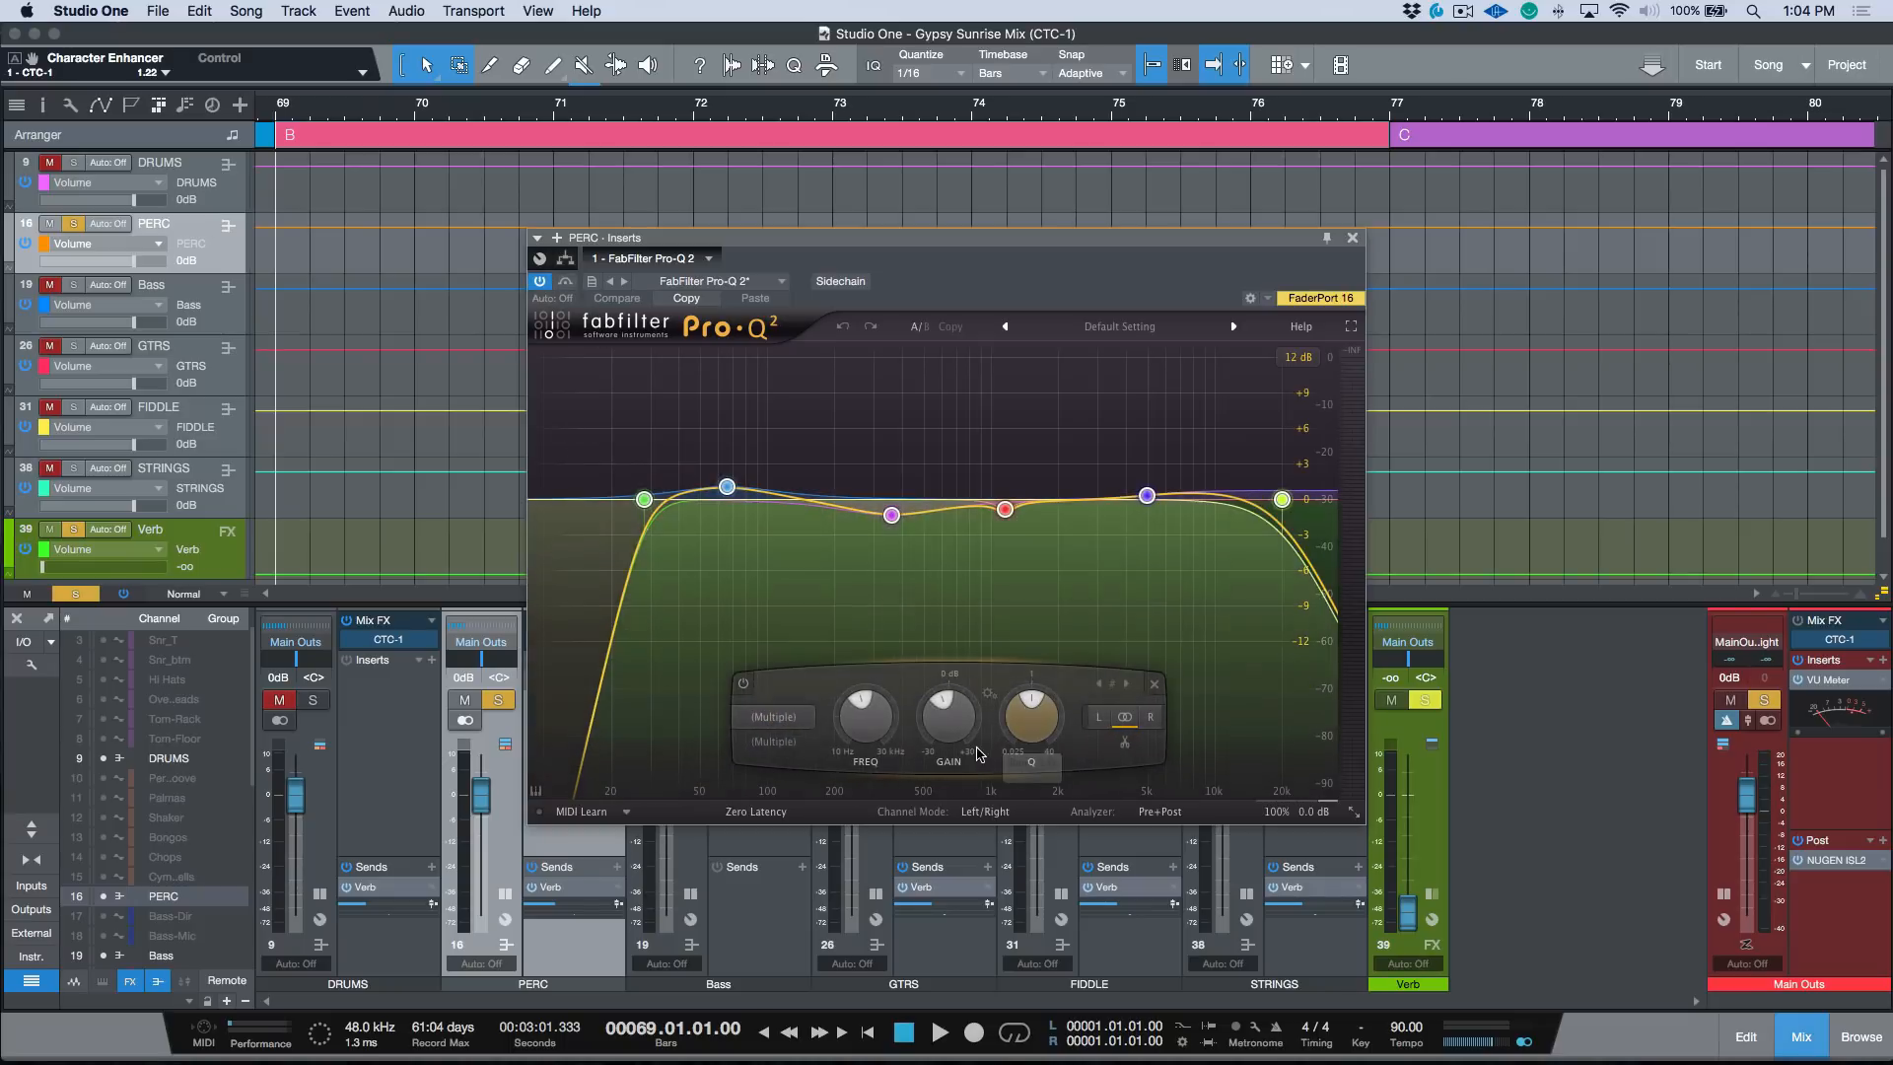
{"action": "mouse_move", "coordinate": [951, 717]}
{"action": "left_mouse_down"}
{"action": "mouse_move", "coordinate": [950, 765]}
{"action": "mouse_move", "coordinate": [947, 702]}
{"action": "mouse_move", "coordinate": [941, 808]}
{"action": "mouse_move", "coordinate": [938, 706]}
{"action": "mouse_move", "coordinate": [934, 806]}
{"action": "mouse_move", "coordinate": [929, 735]}
{"action": "left_mouse_up"}
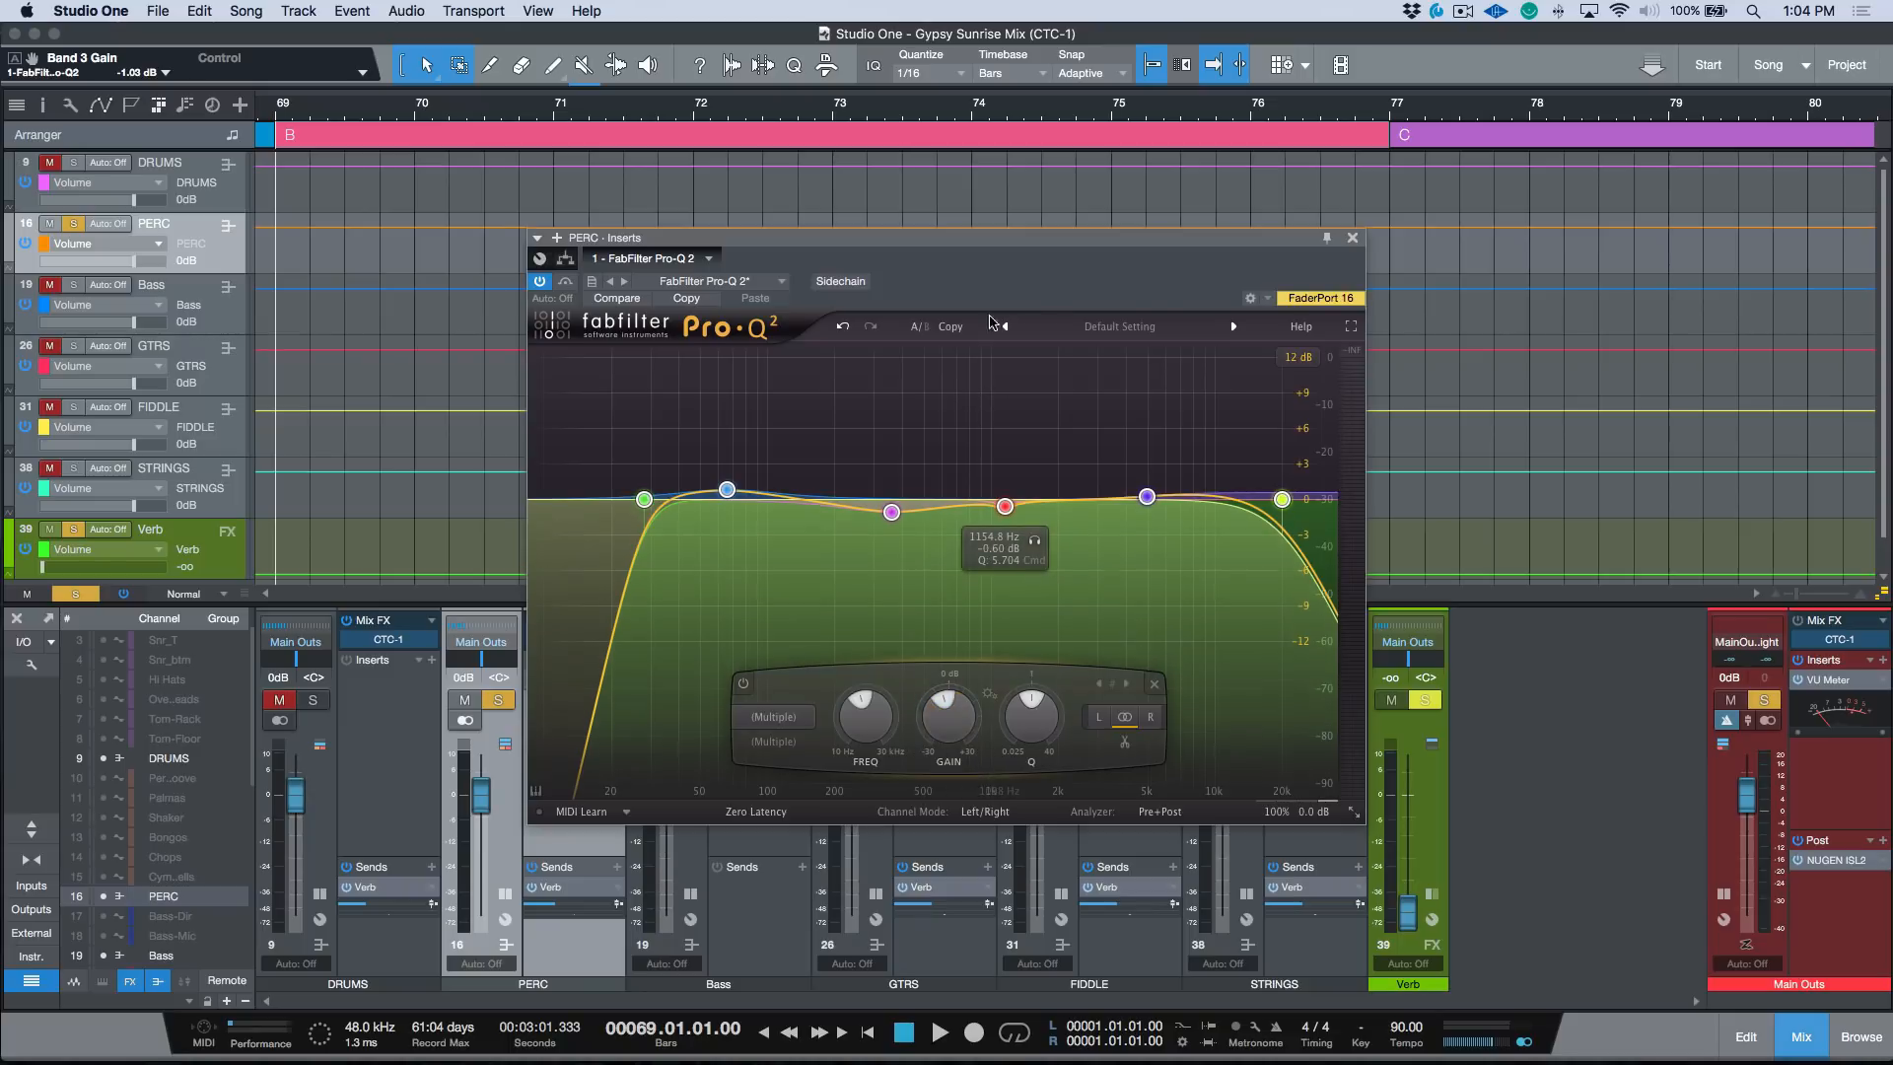
{"action": "left_click", "coordinate": [1353, 239]}
Reopen the PERC bus CTC-1, compare its Tube and Classic preamp types, and return to Custom
{"action": "left_click", "coordinate": [595, 647]}
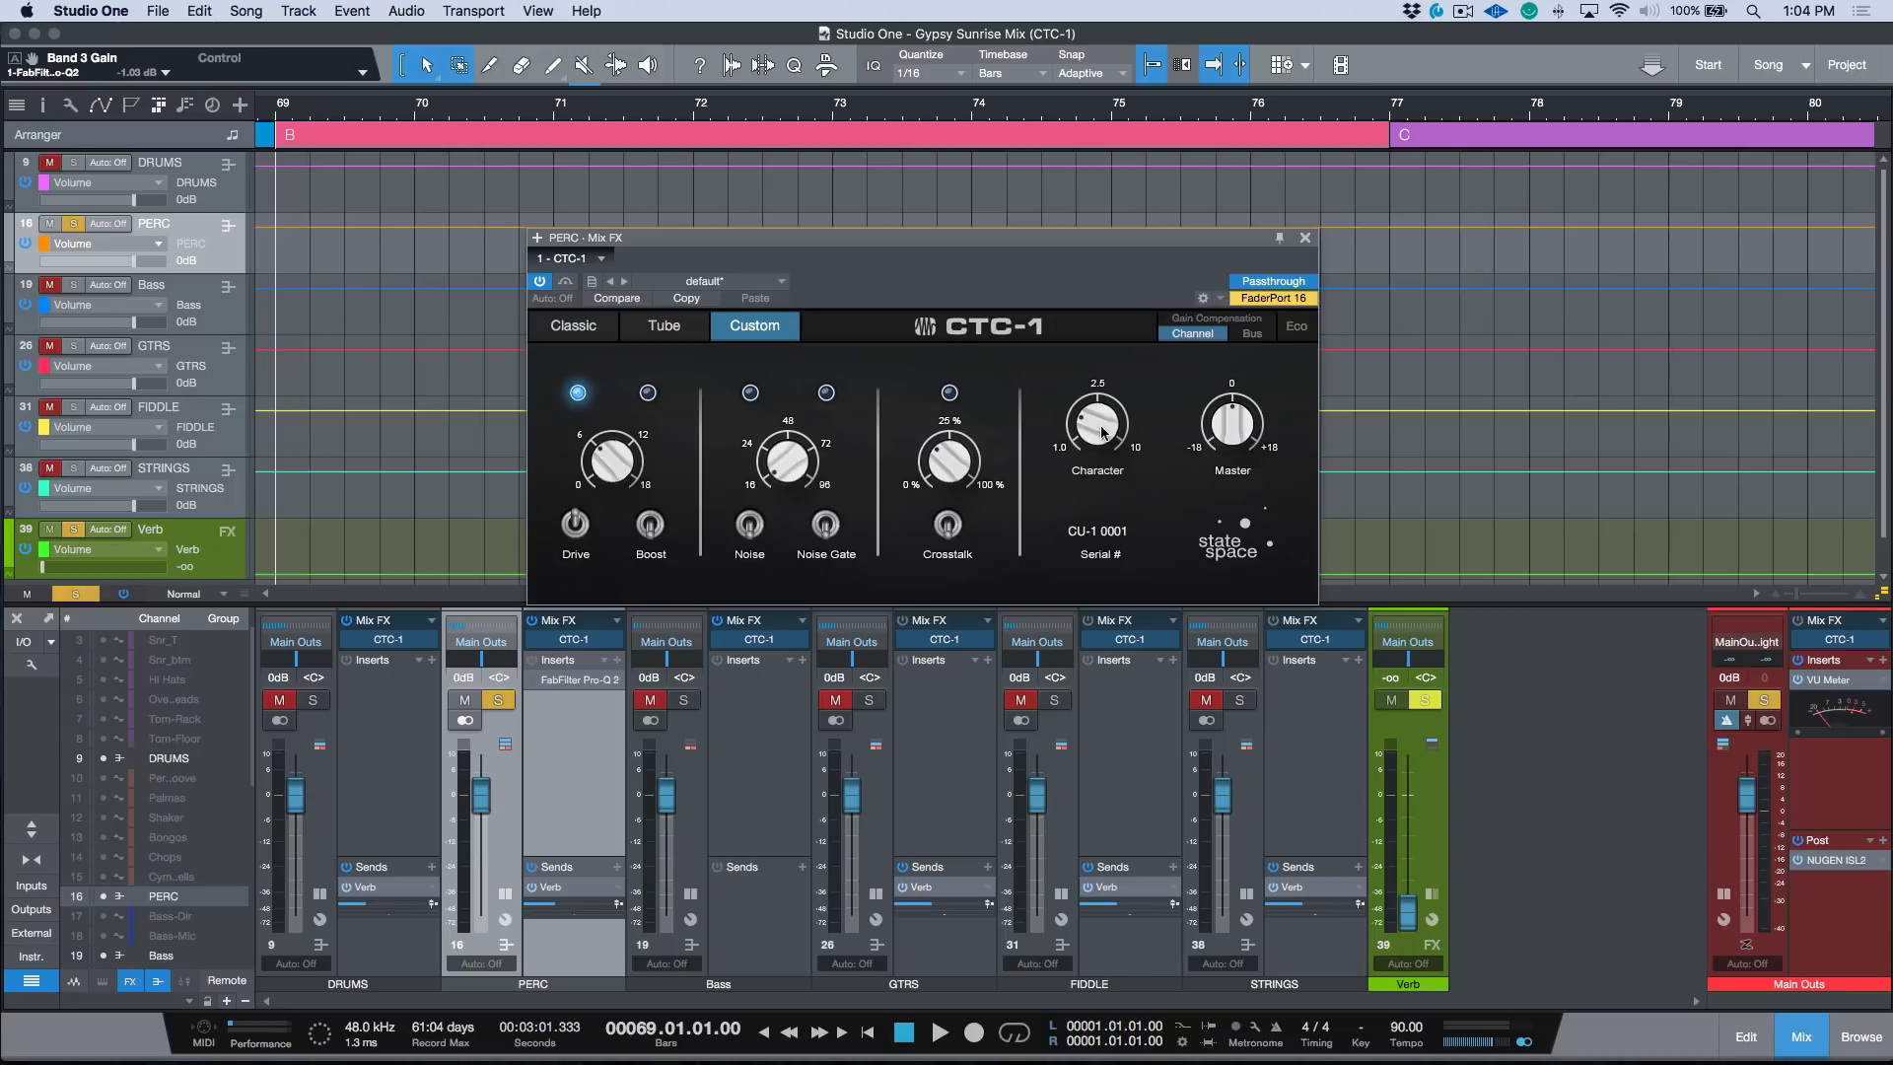
{"action": "left_click", "coordinate": [672, 329]}
{"action": "left_click", "coordinate": [594, 330]}
{"action": "left_click", "coordinate": [674, 331]}
{"action": "left_click", "coordinate": [742, 328]}
{"action": "left_click", "coordinate": [1305, 239]}
Solo the Bass bus, open its CTC-1 Mix FX and play from bar 69 with the CTC-1 turned off
{"action": "left_click", "coordinate": [688, 794]}
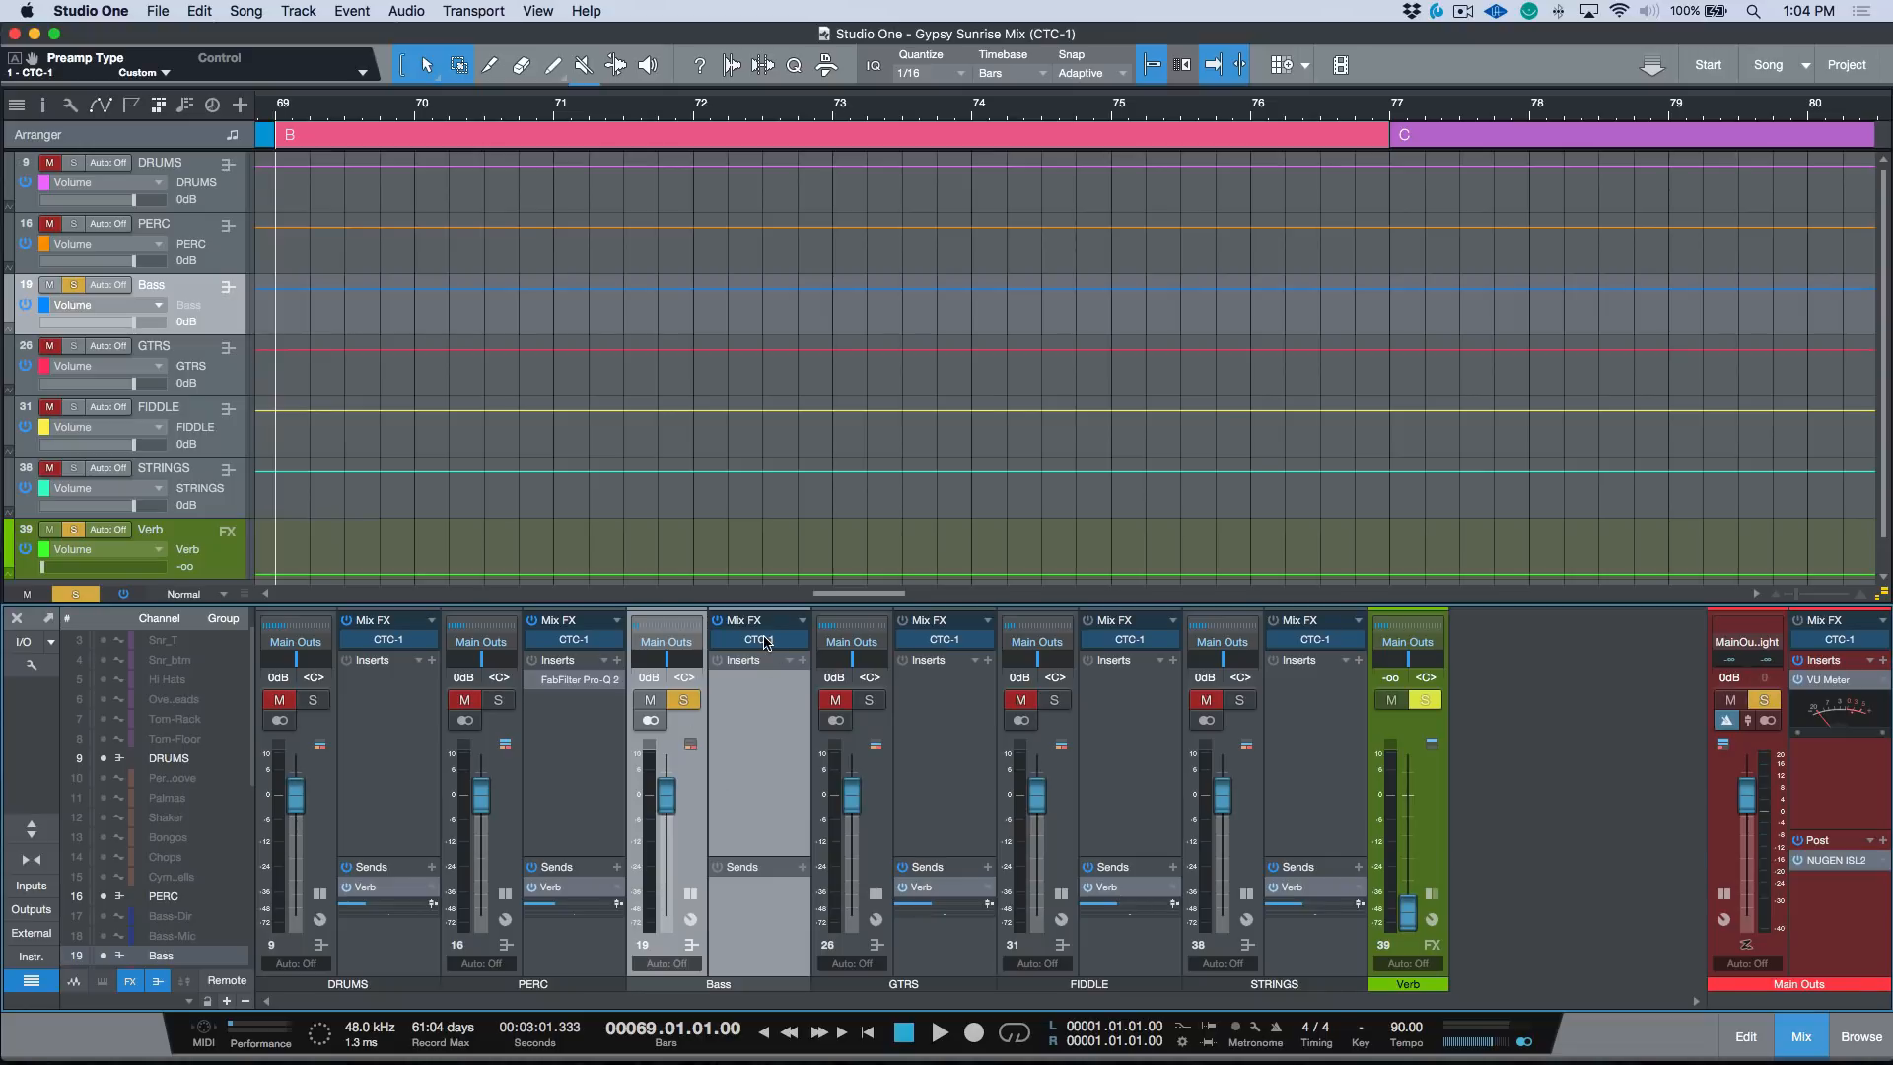
{"action": "left_click", "coordinate": [767, 640]}
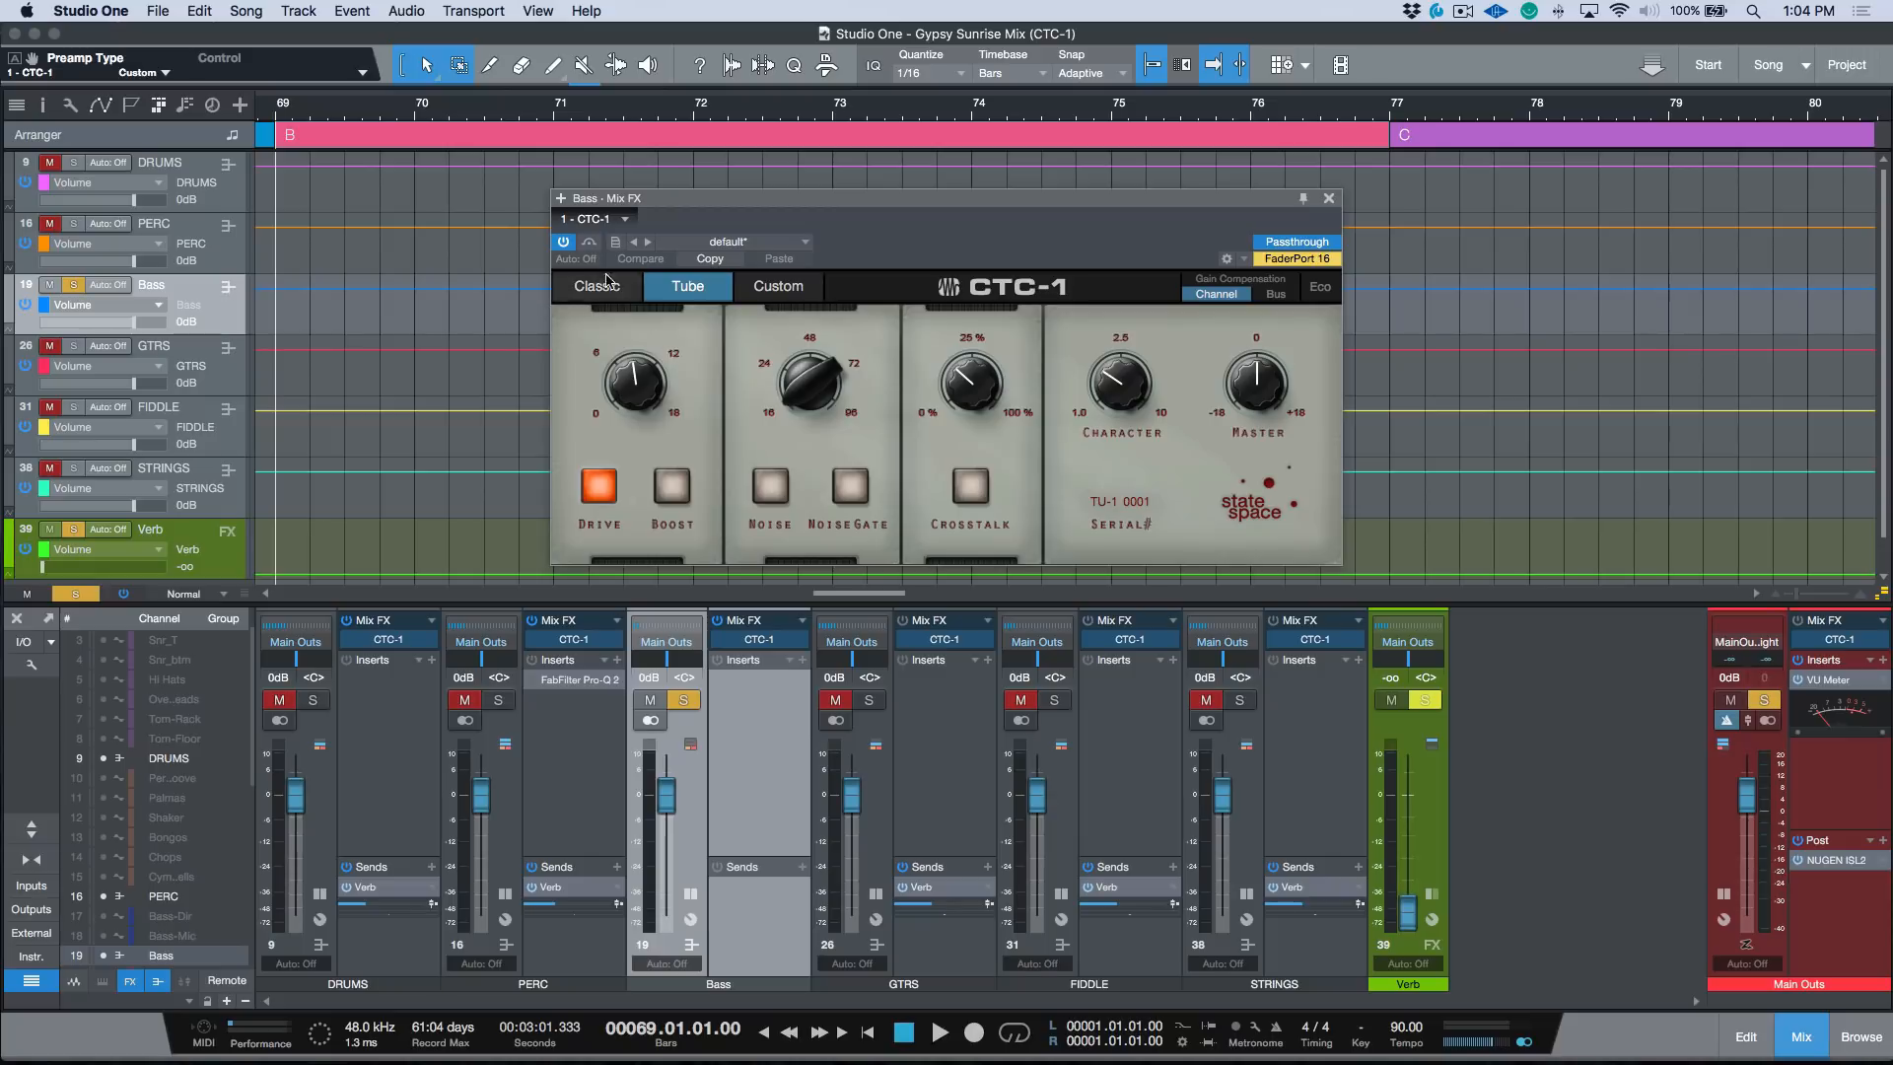
{"action": "left_click", "coordinate": [563, 241]}
{"action": "key", "text": "space"}
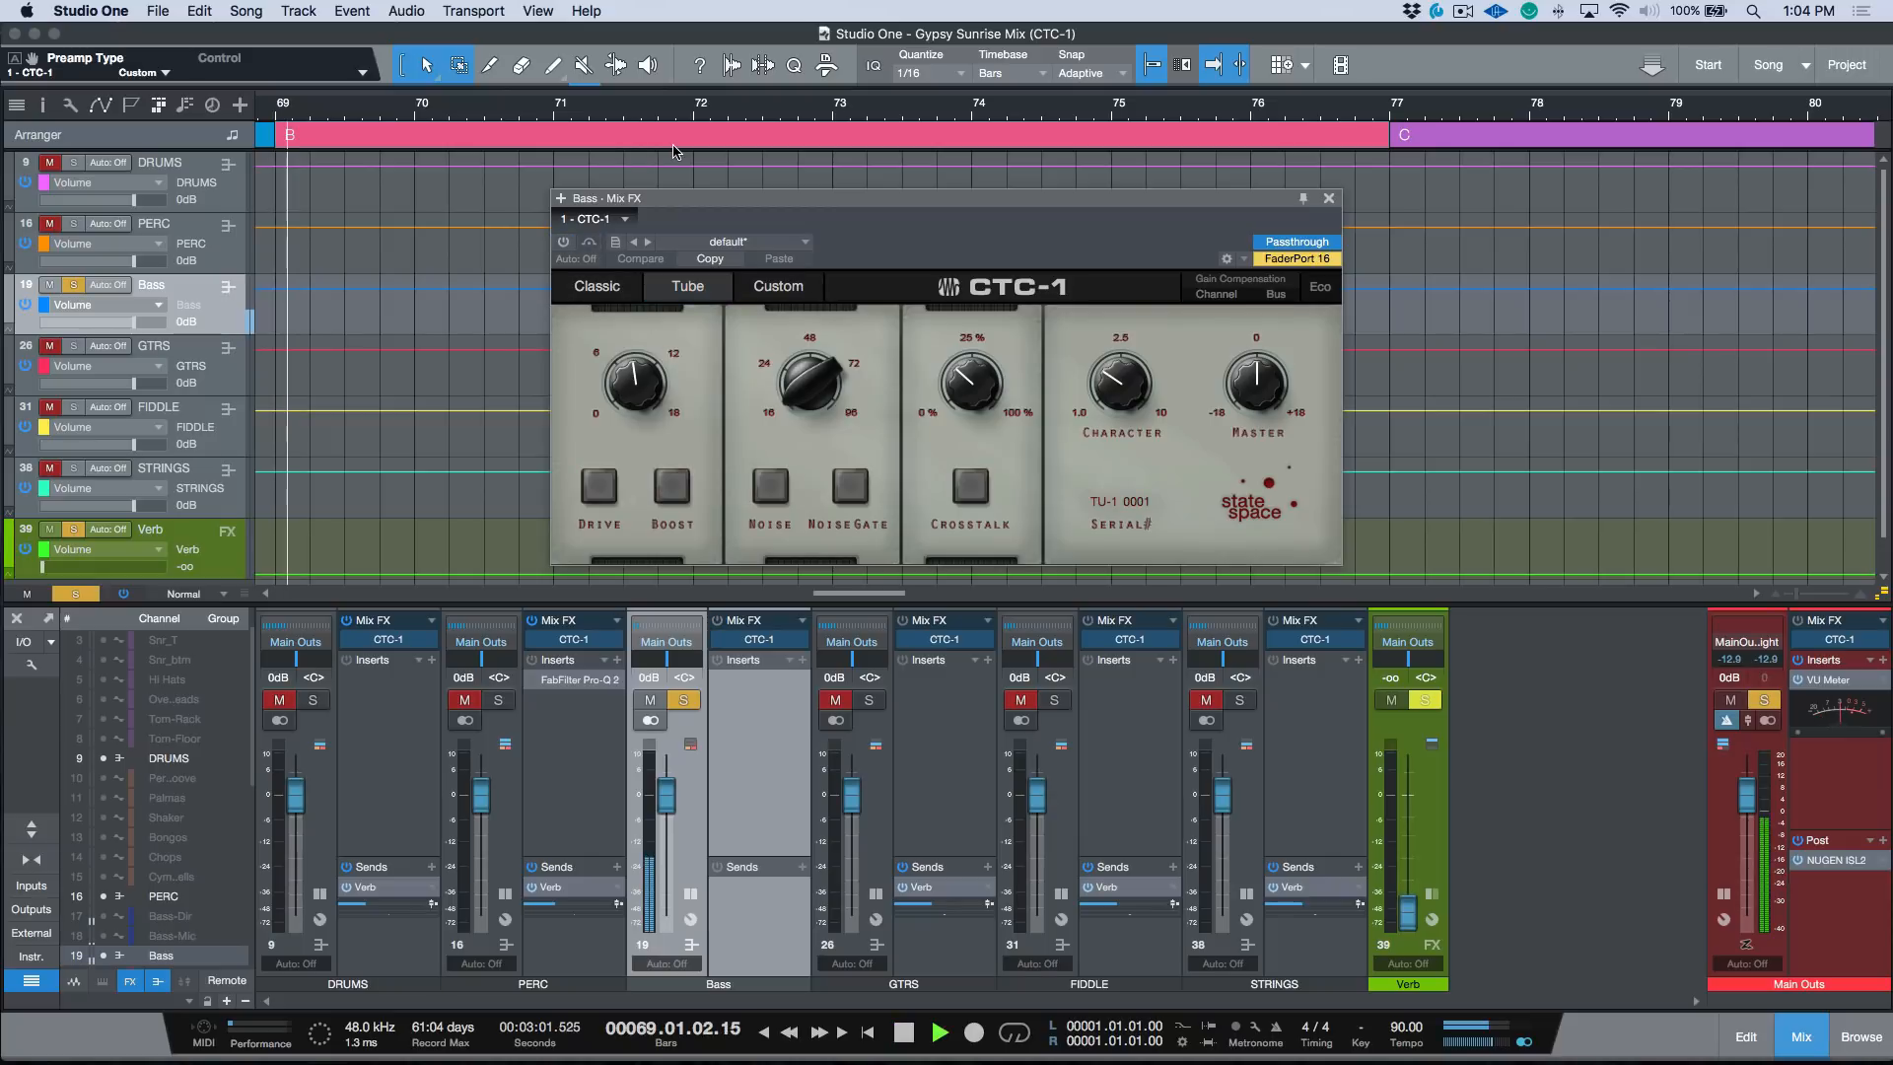
Play the soloed bass from the C section with the CTC-1 turned on, raising its Character and setting Drive to 9.09 dB
{"action": "left_click", "coordinate": [1423, 148]}
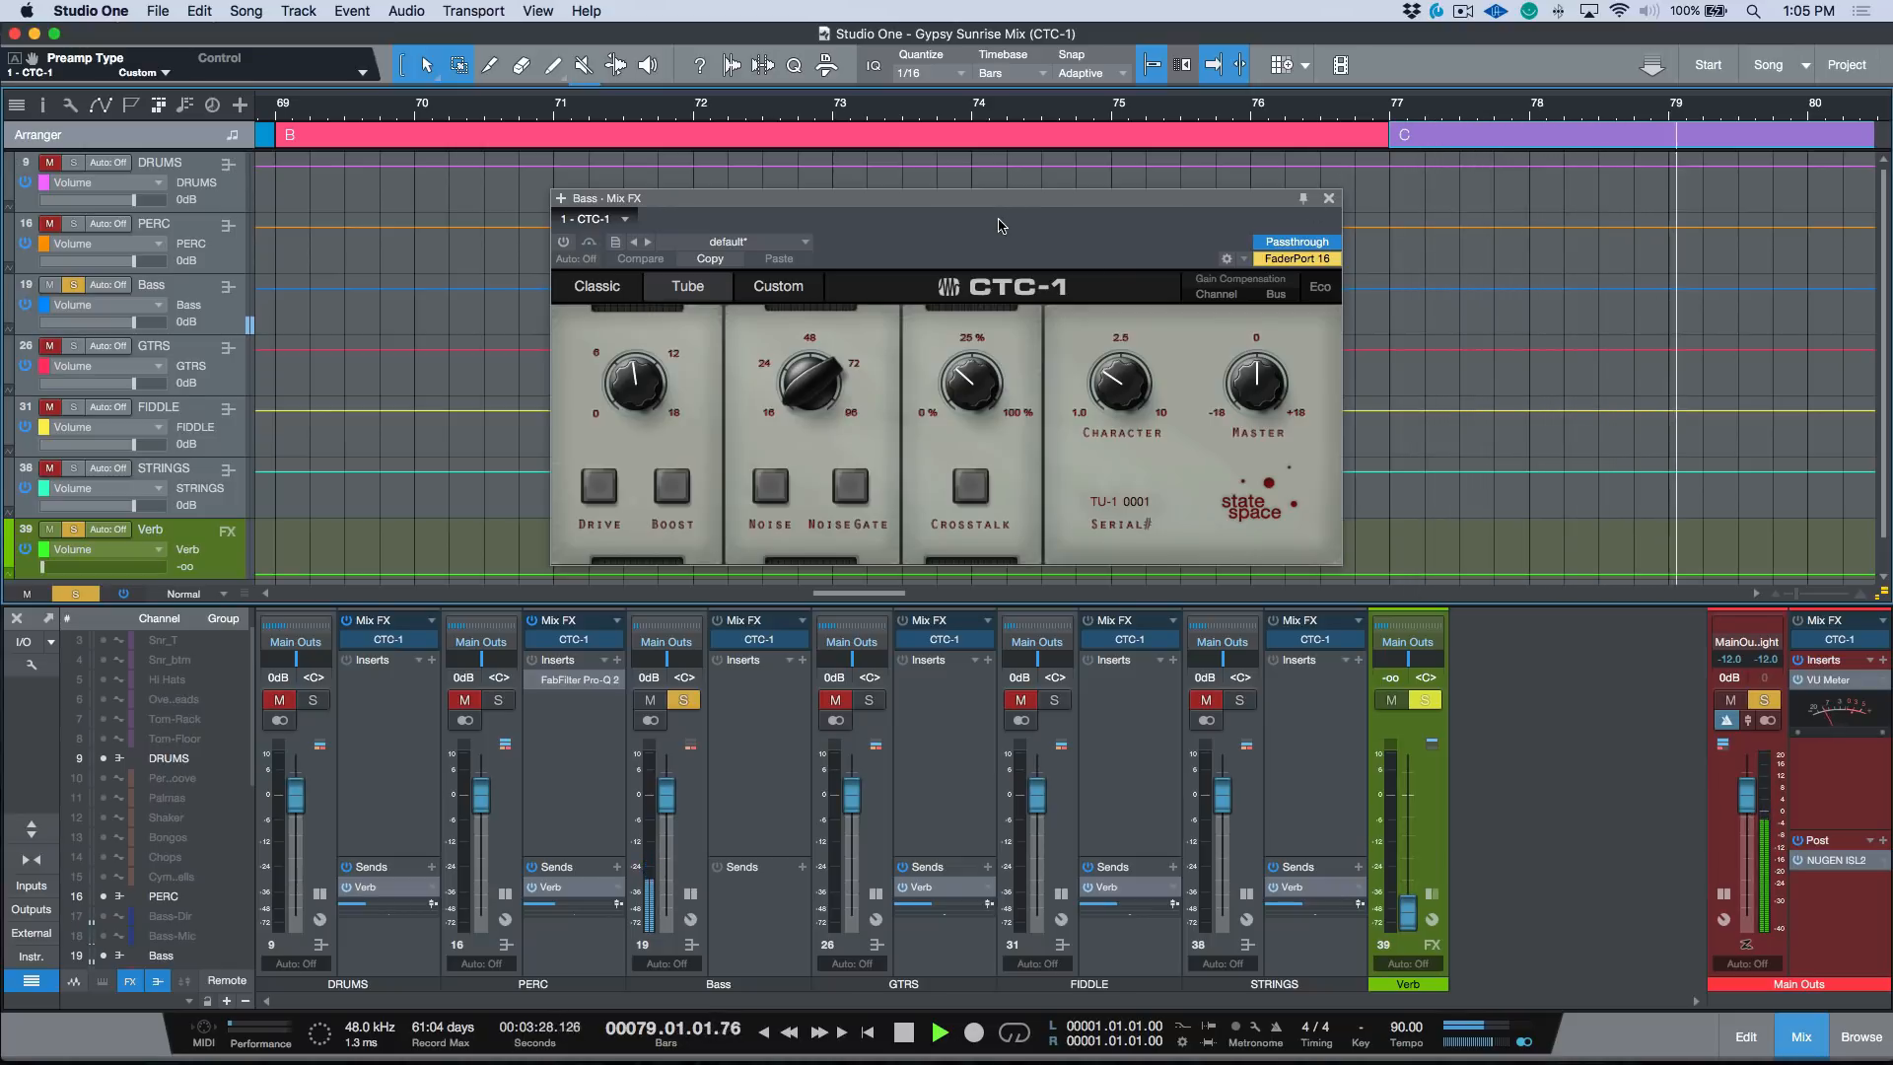
{"action": "key", "text": "space"}
{"action": "left_click", "coordinate": [563, 242]}
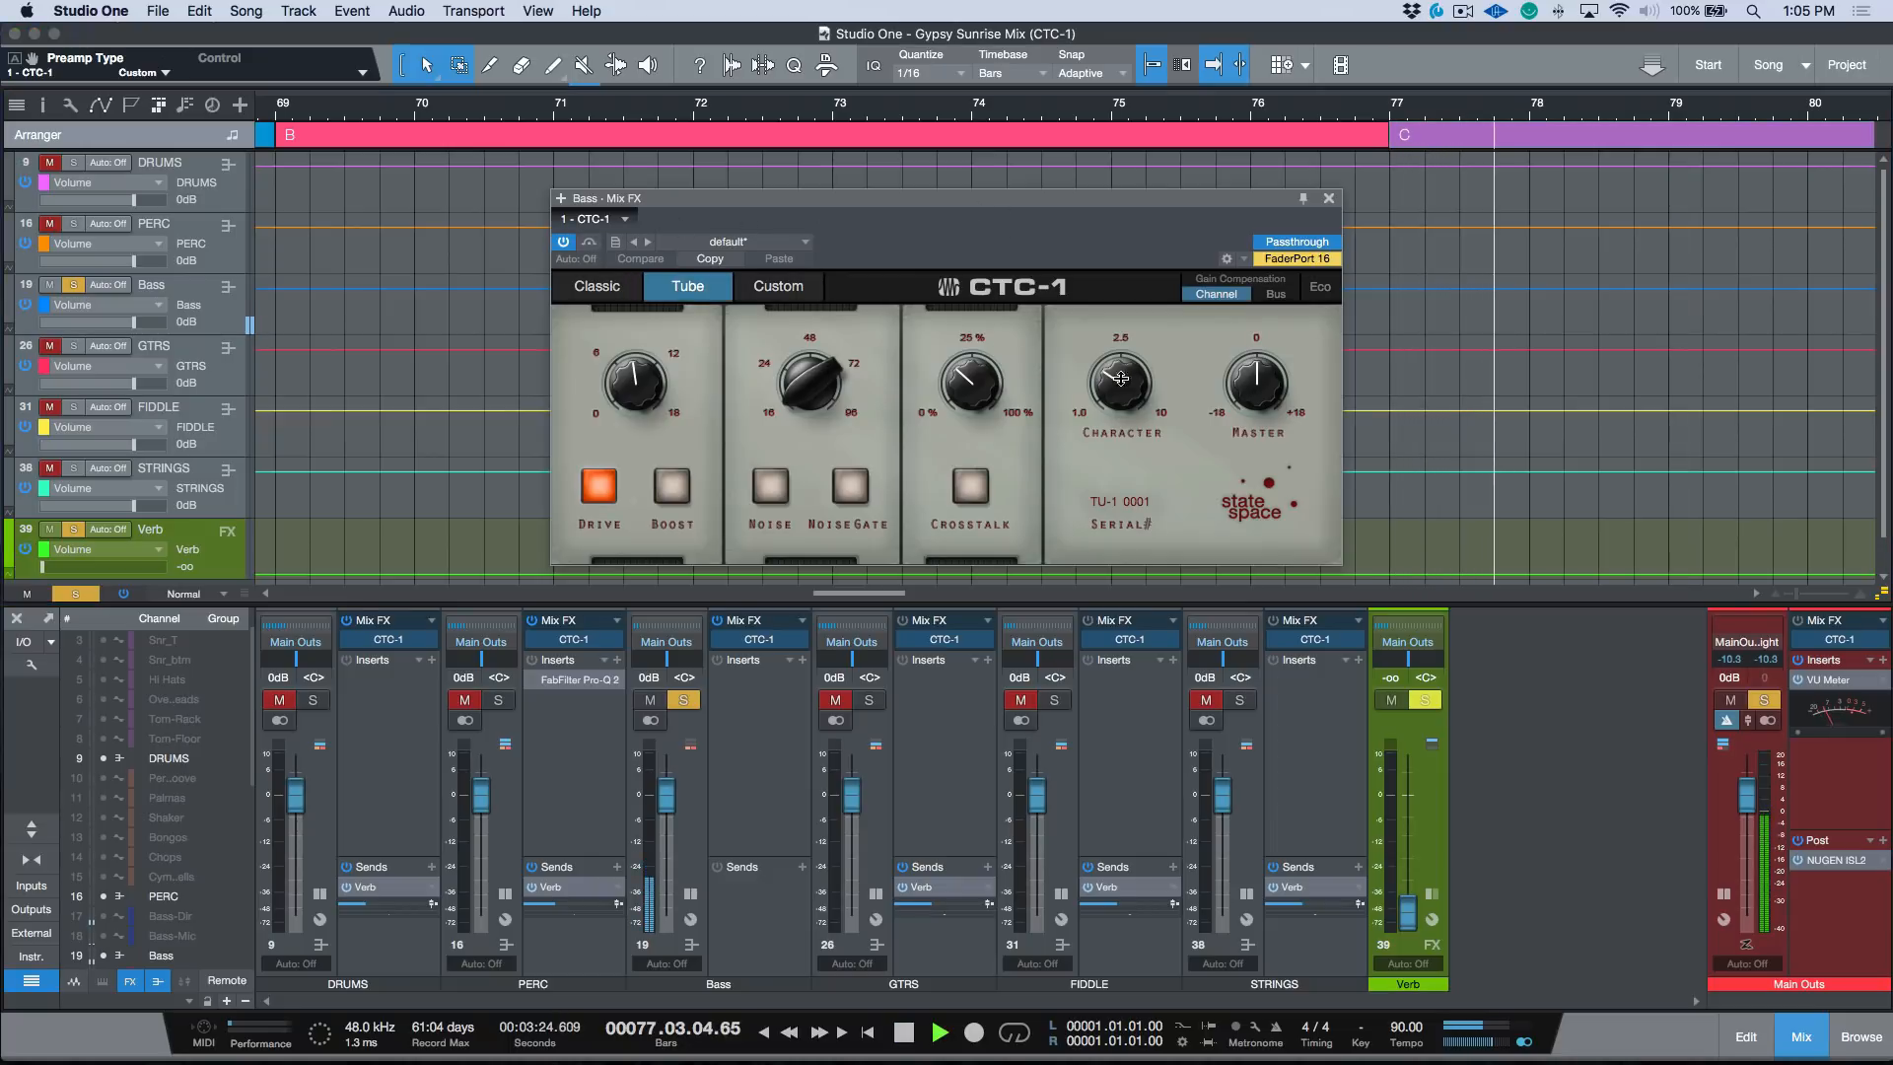
{"action": "left_click_drag", "start_coordinate": [1122, 379], "coordinate": [1121, 315]}
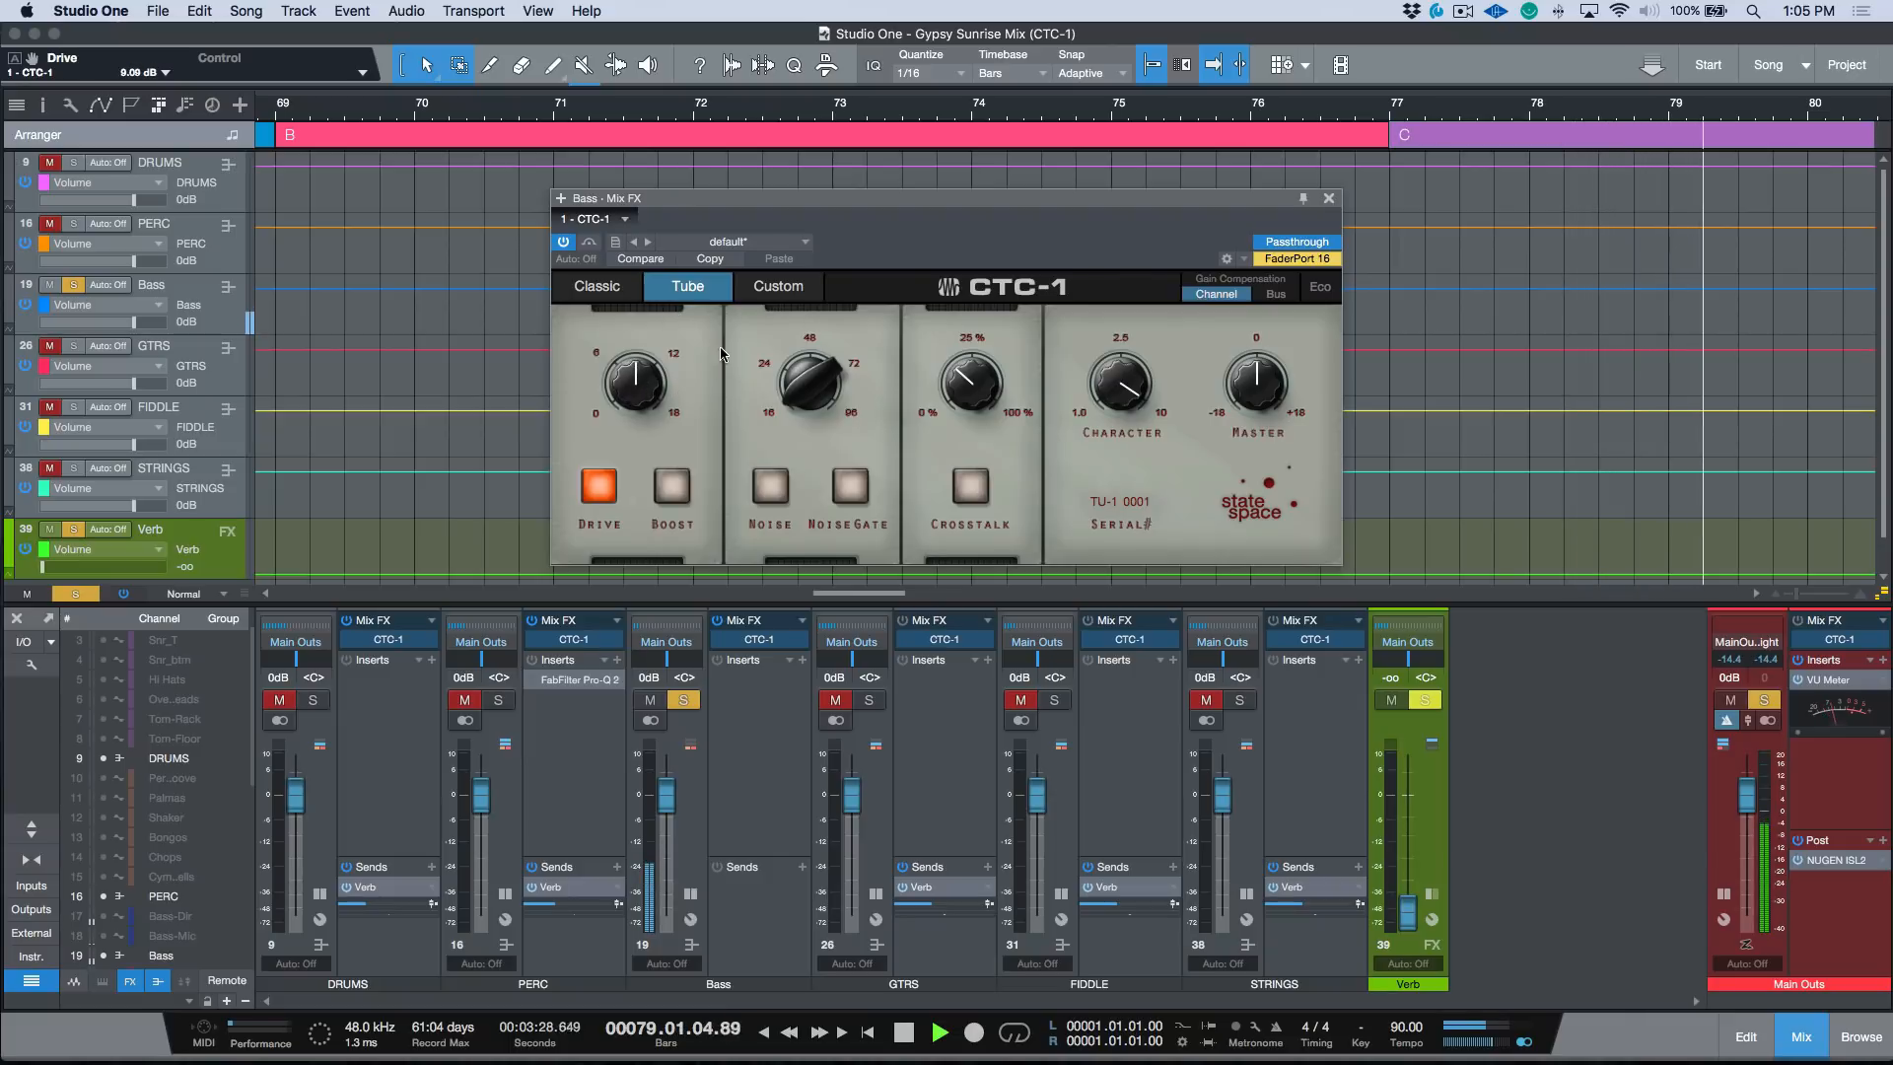
Play the soloed bass from the C section repeatedly, comparing it with the CTC-1 turned off and on
{"action": "key", "text": "space"}
{"action": "left_click", "coordinate": [566, 243]}
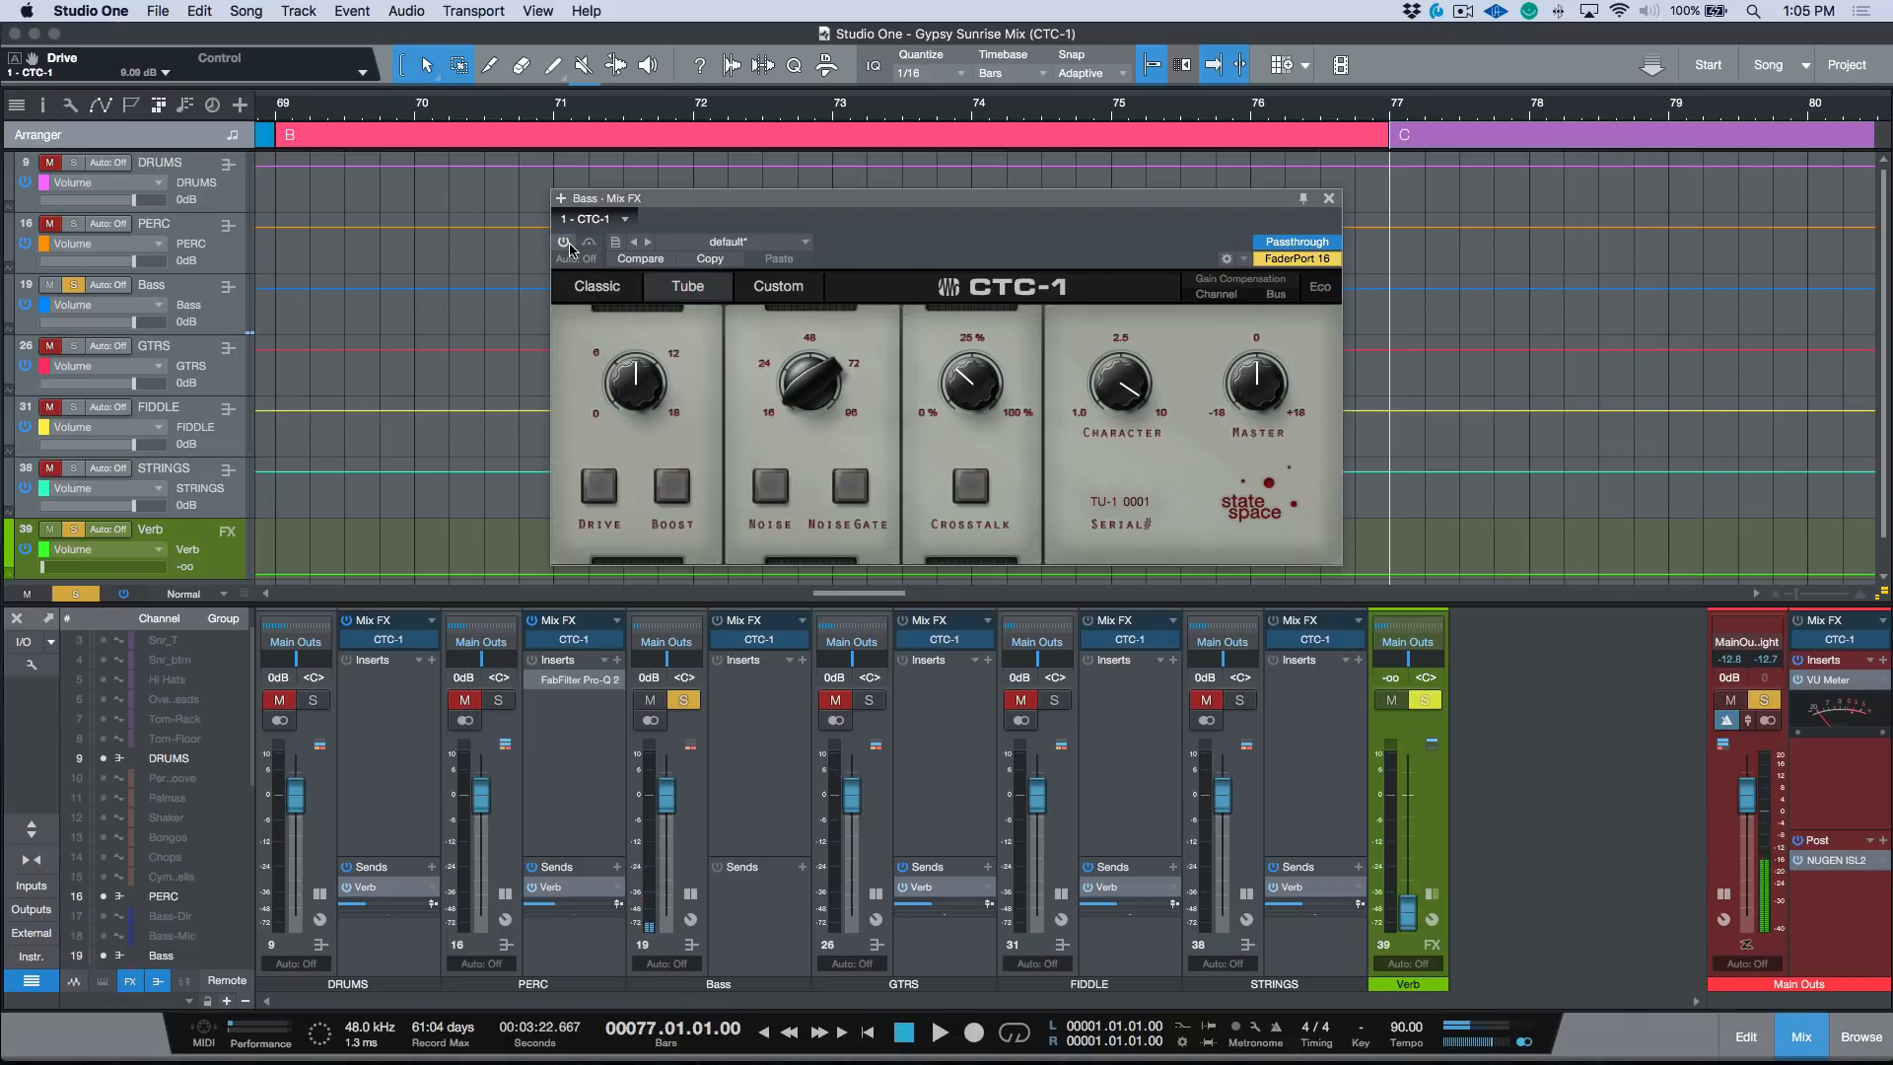
{"action": "key", "text": "space"}
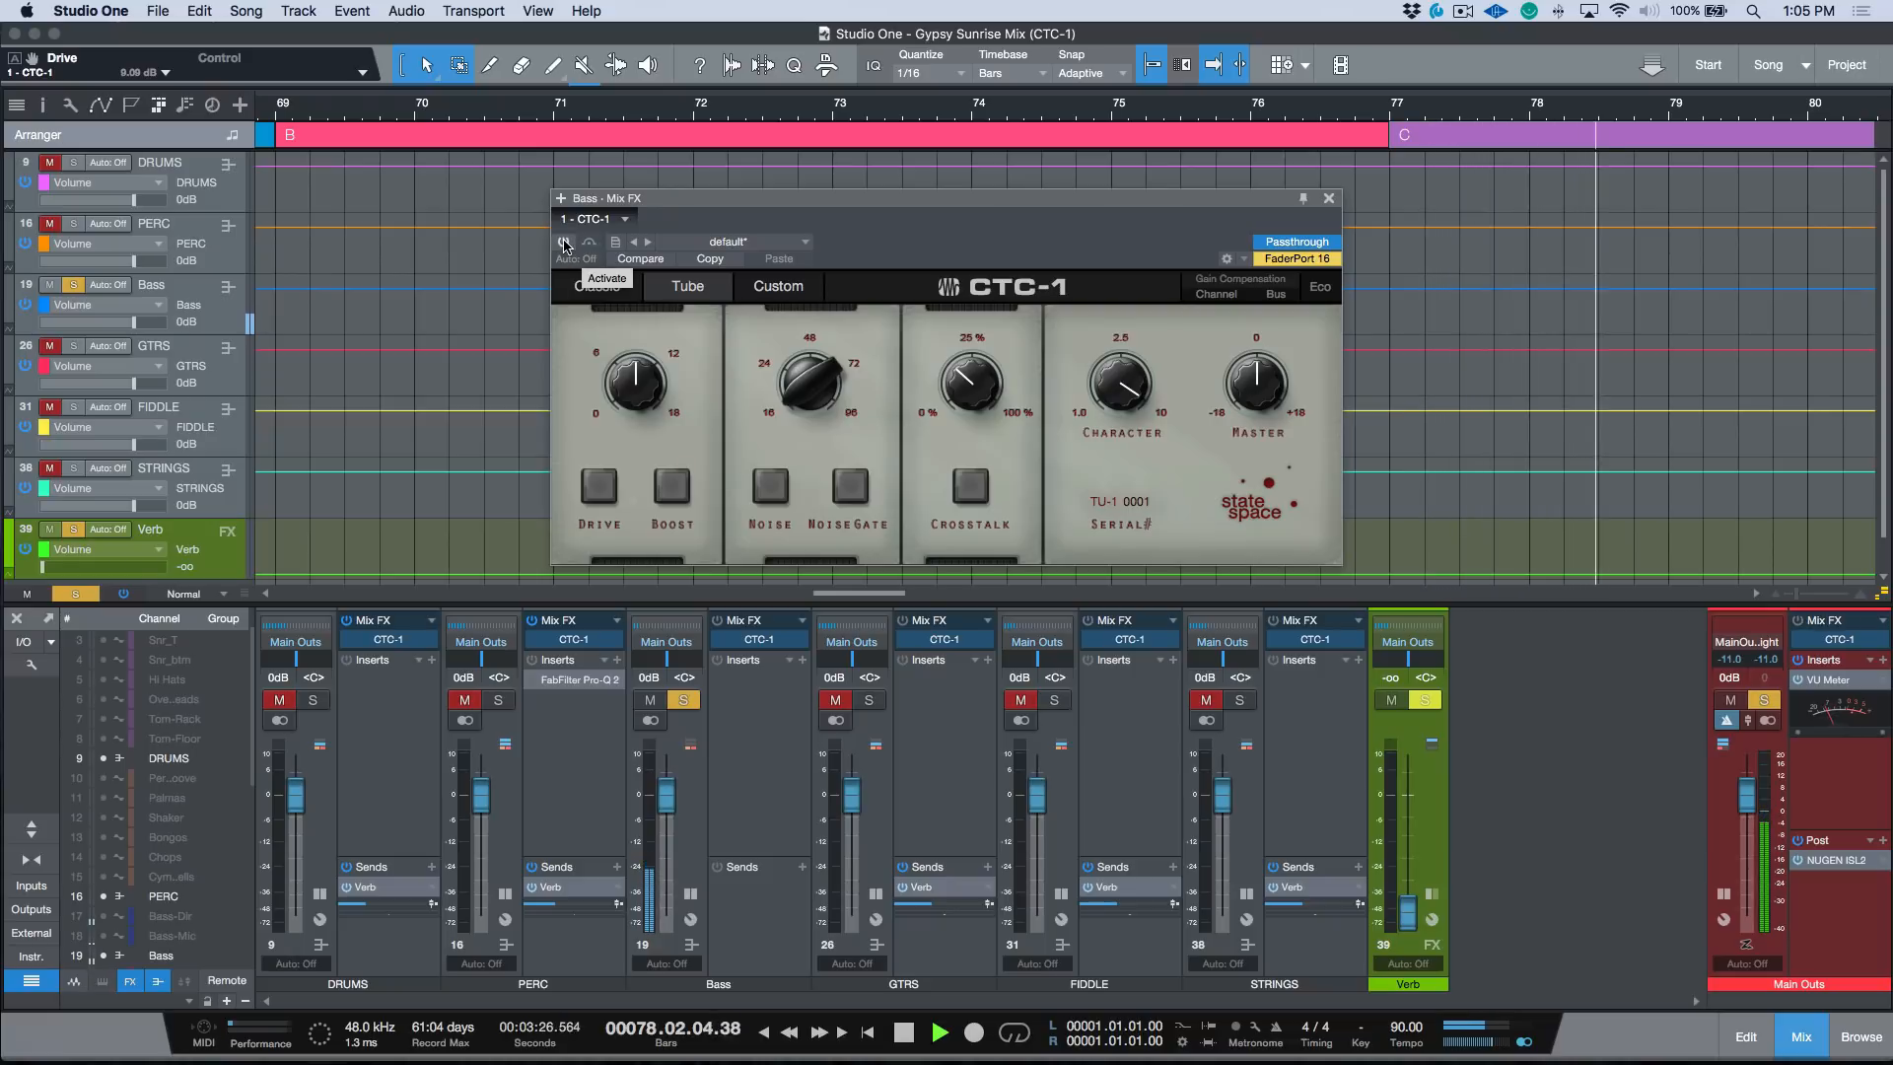
{"action": "left_click", "coordinate": [565, 243]}
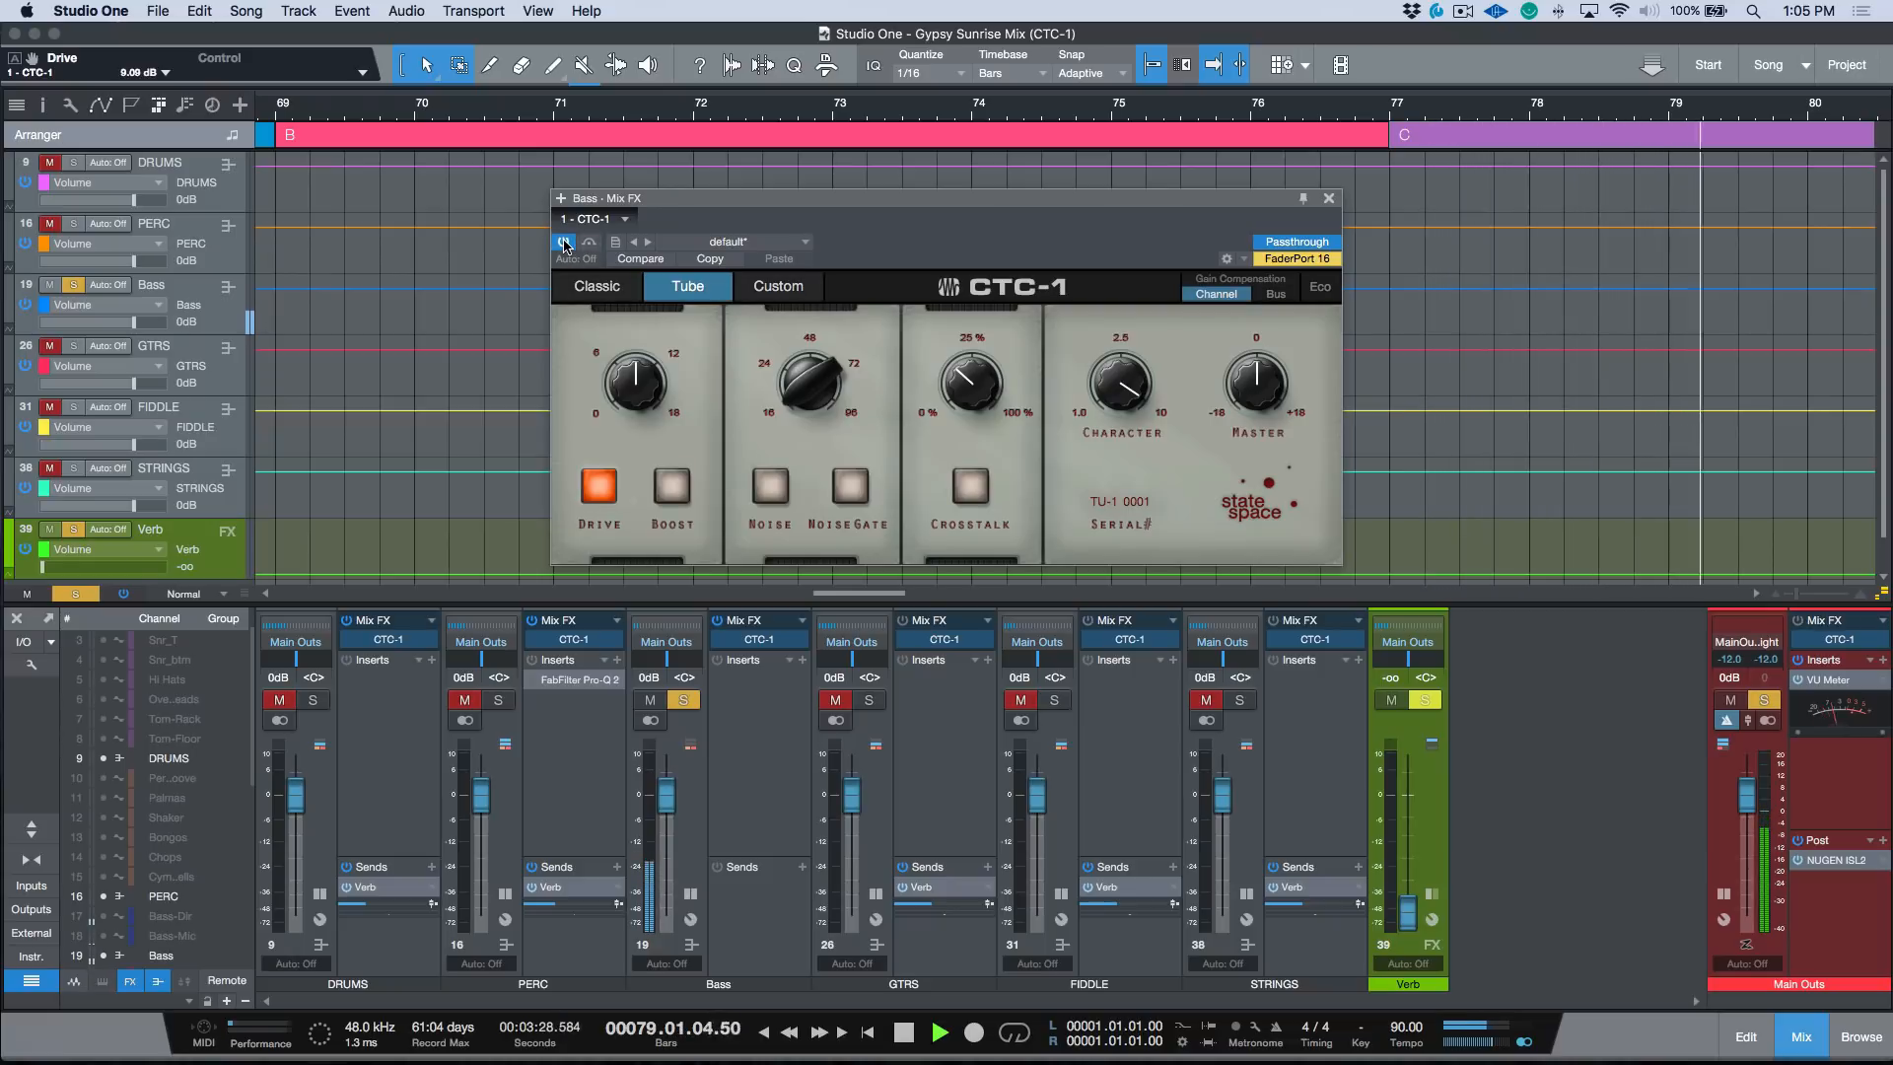
{"action": "key", "text": "space"}
{"action": "key", "text": "space"}
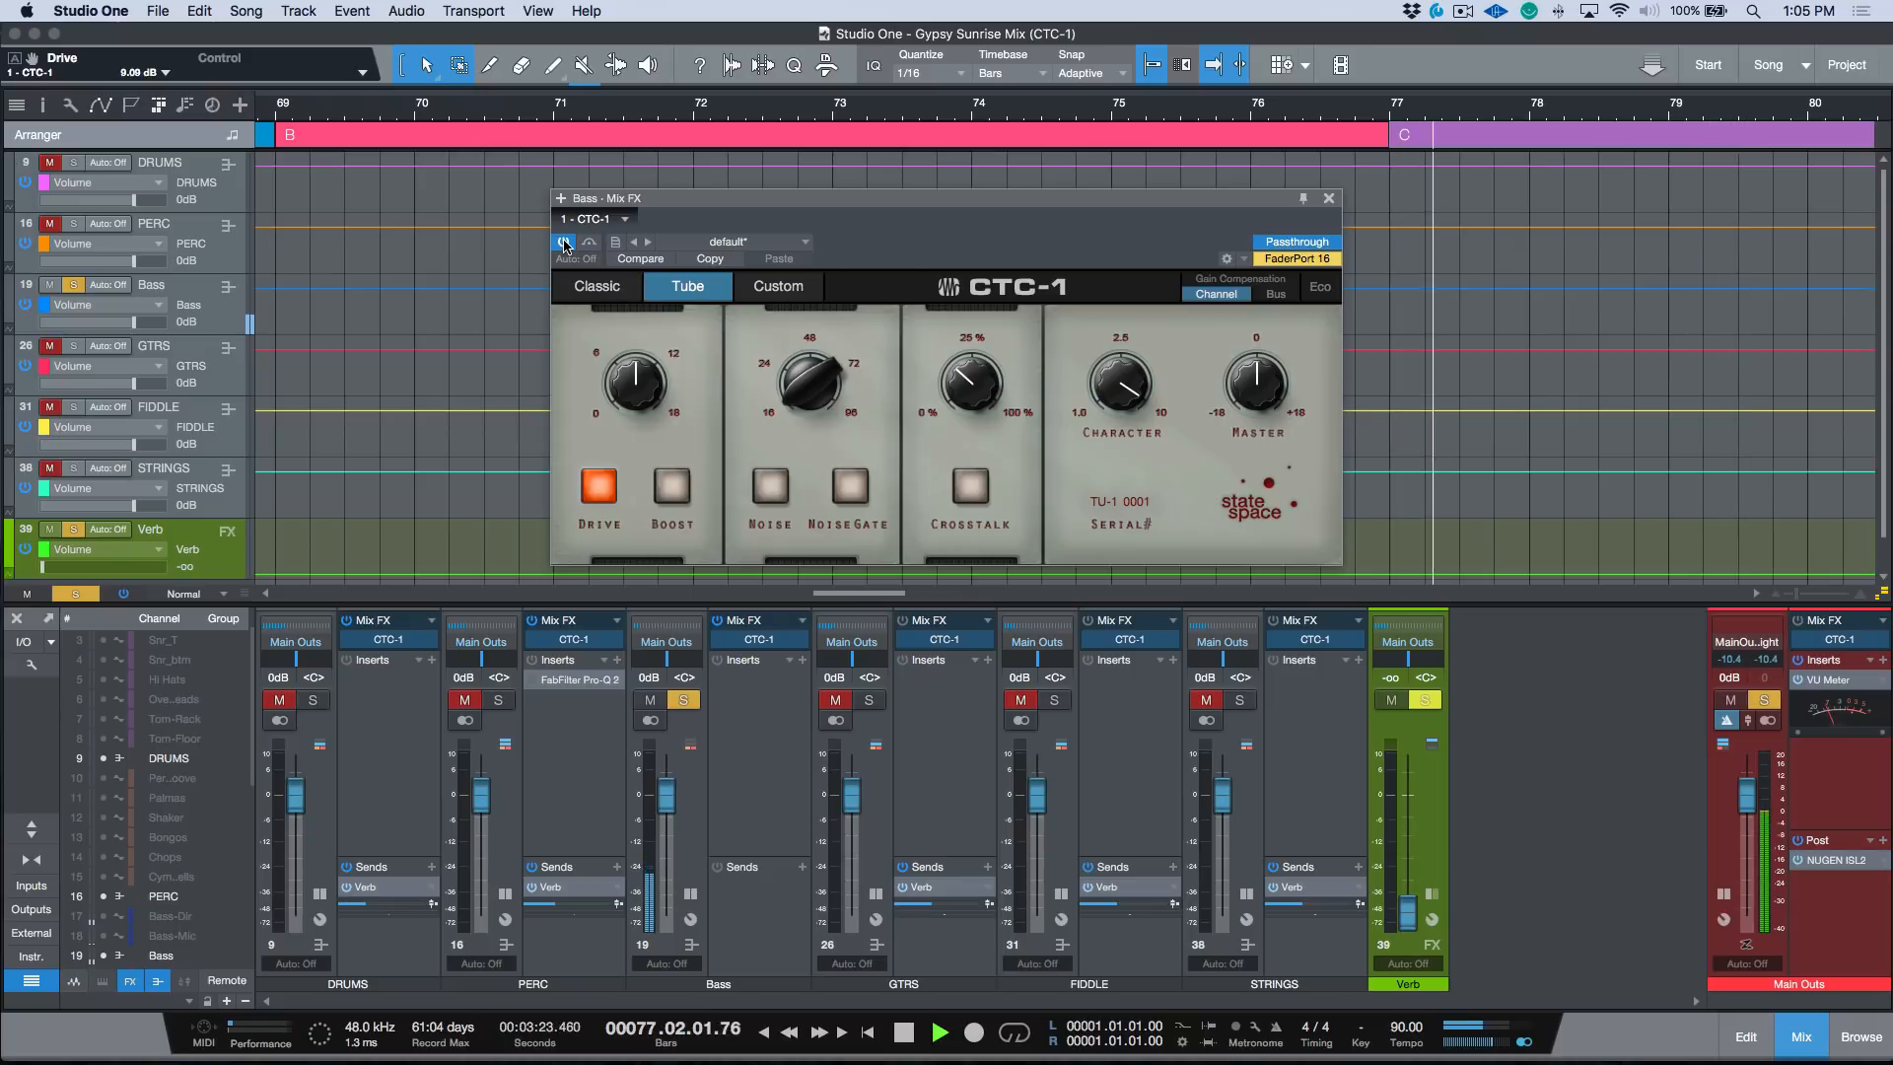
{"action": "left_click", "coordinate": [565, 243]}
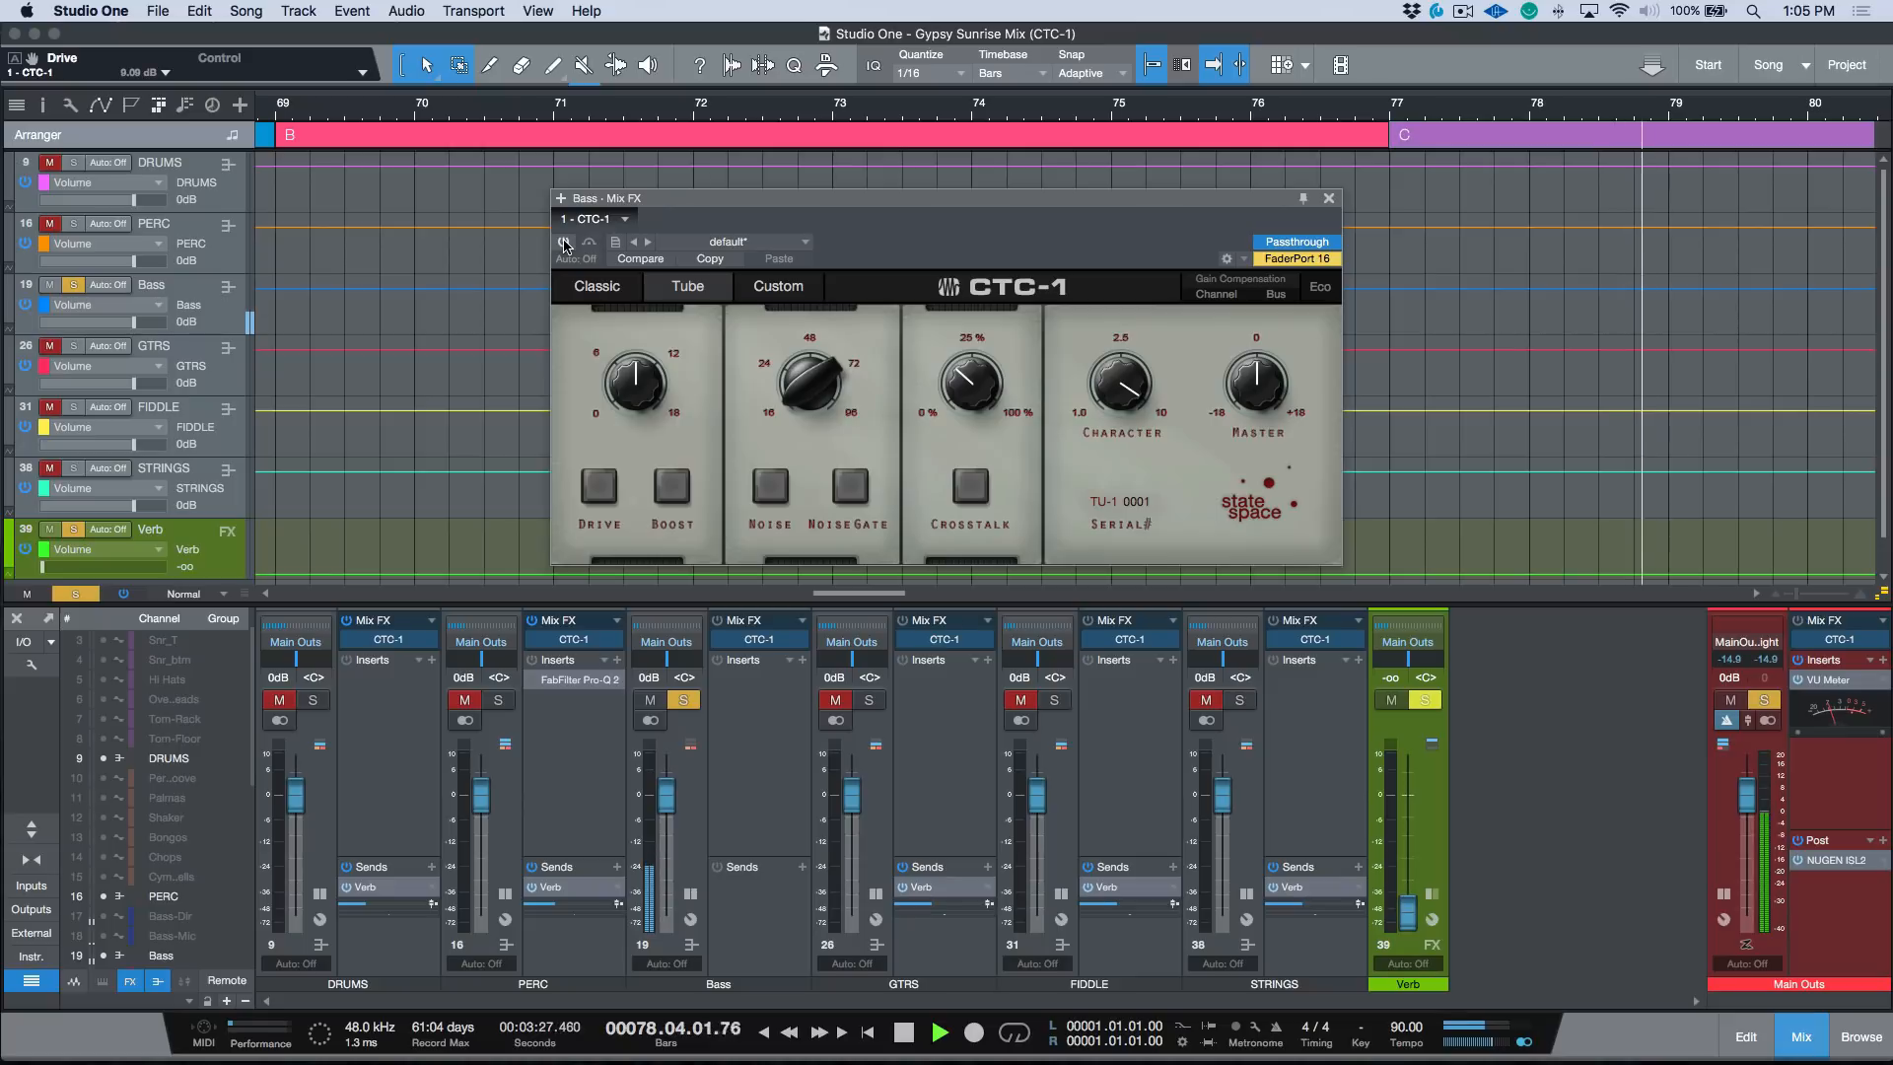
{"action": "left_click", "coordinate": [565, 244]}
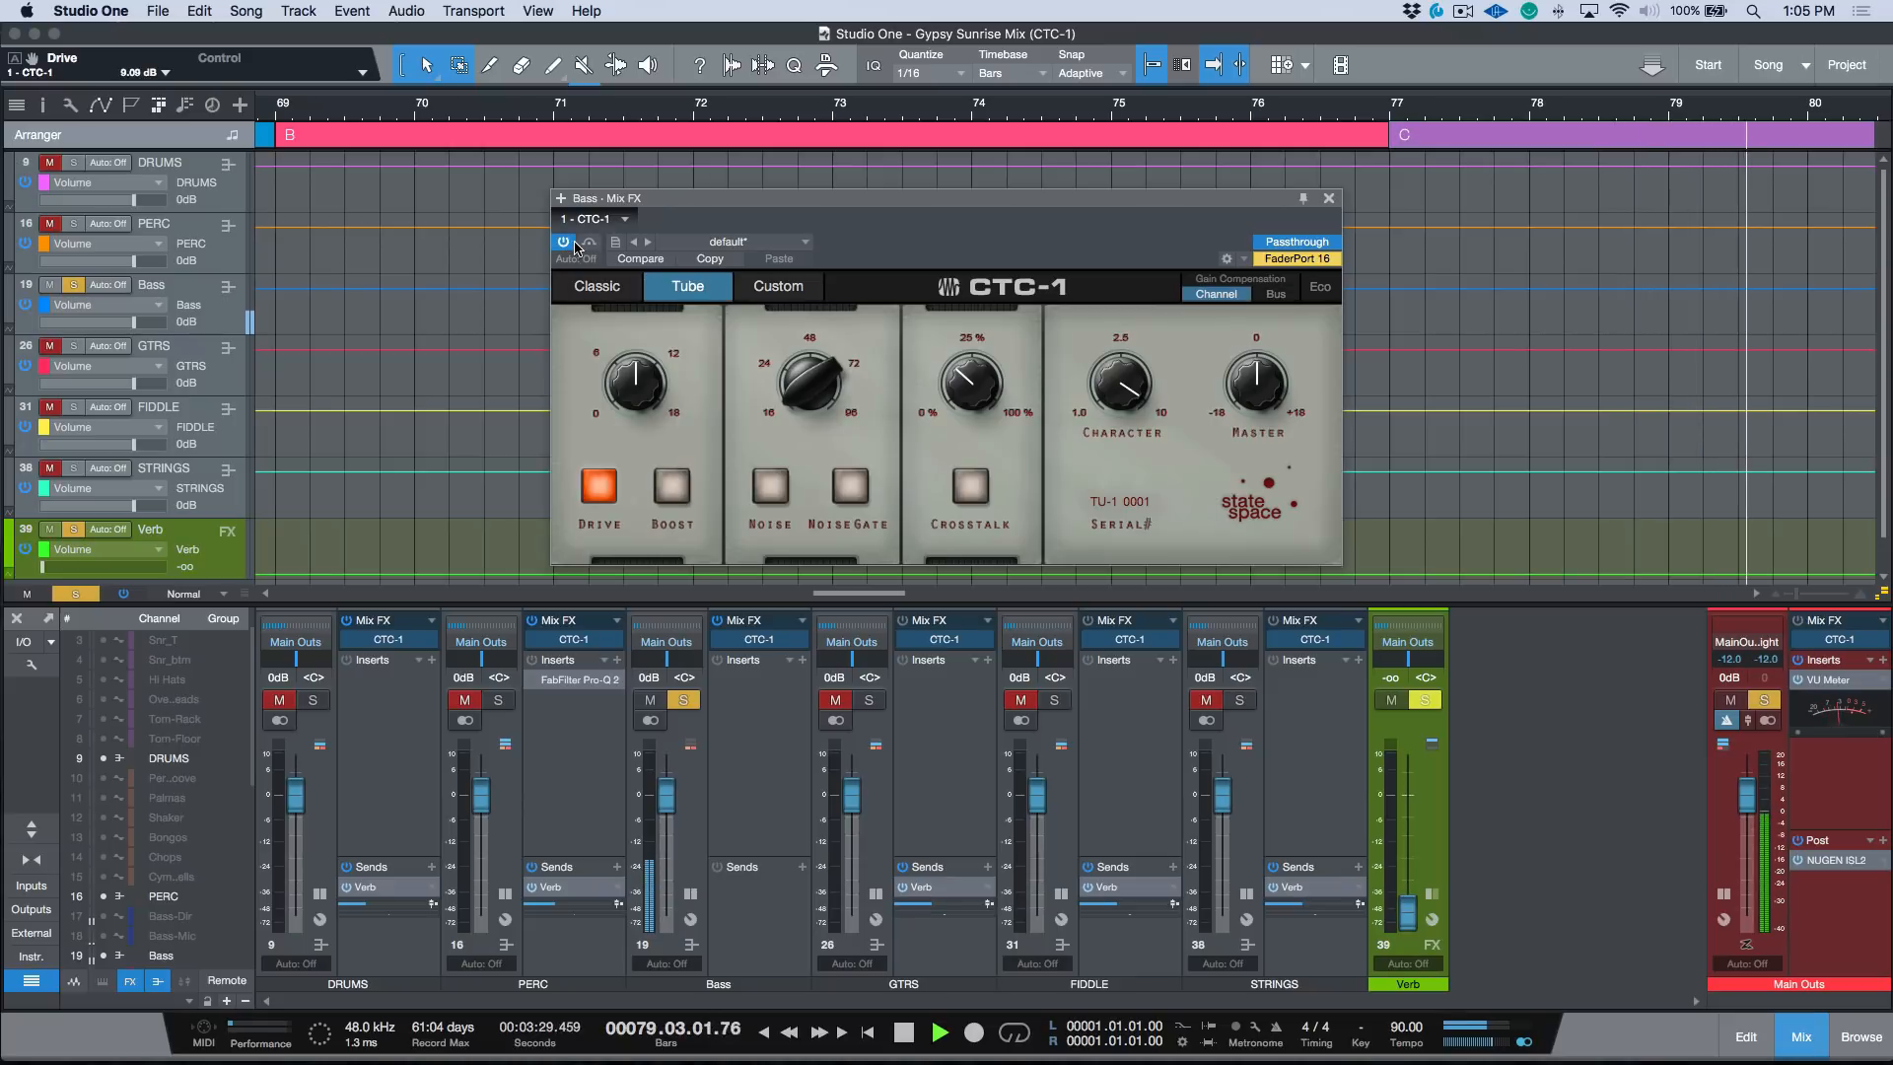
Lower the Bass CTC-1 Drive to 8.10 dB and Character to 4.01, stop playback and close the plug-in window
{"action": "left_click_drag", "start_coordinate": [636, 384], "coordinate": [636, 397]}
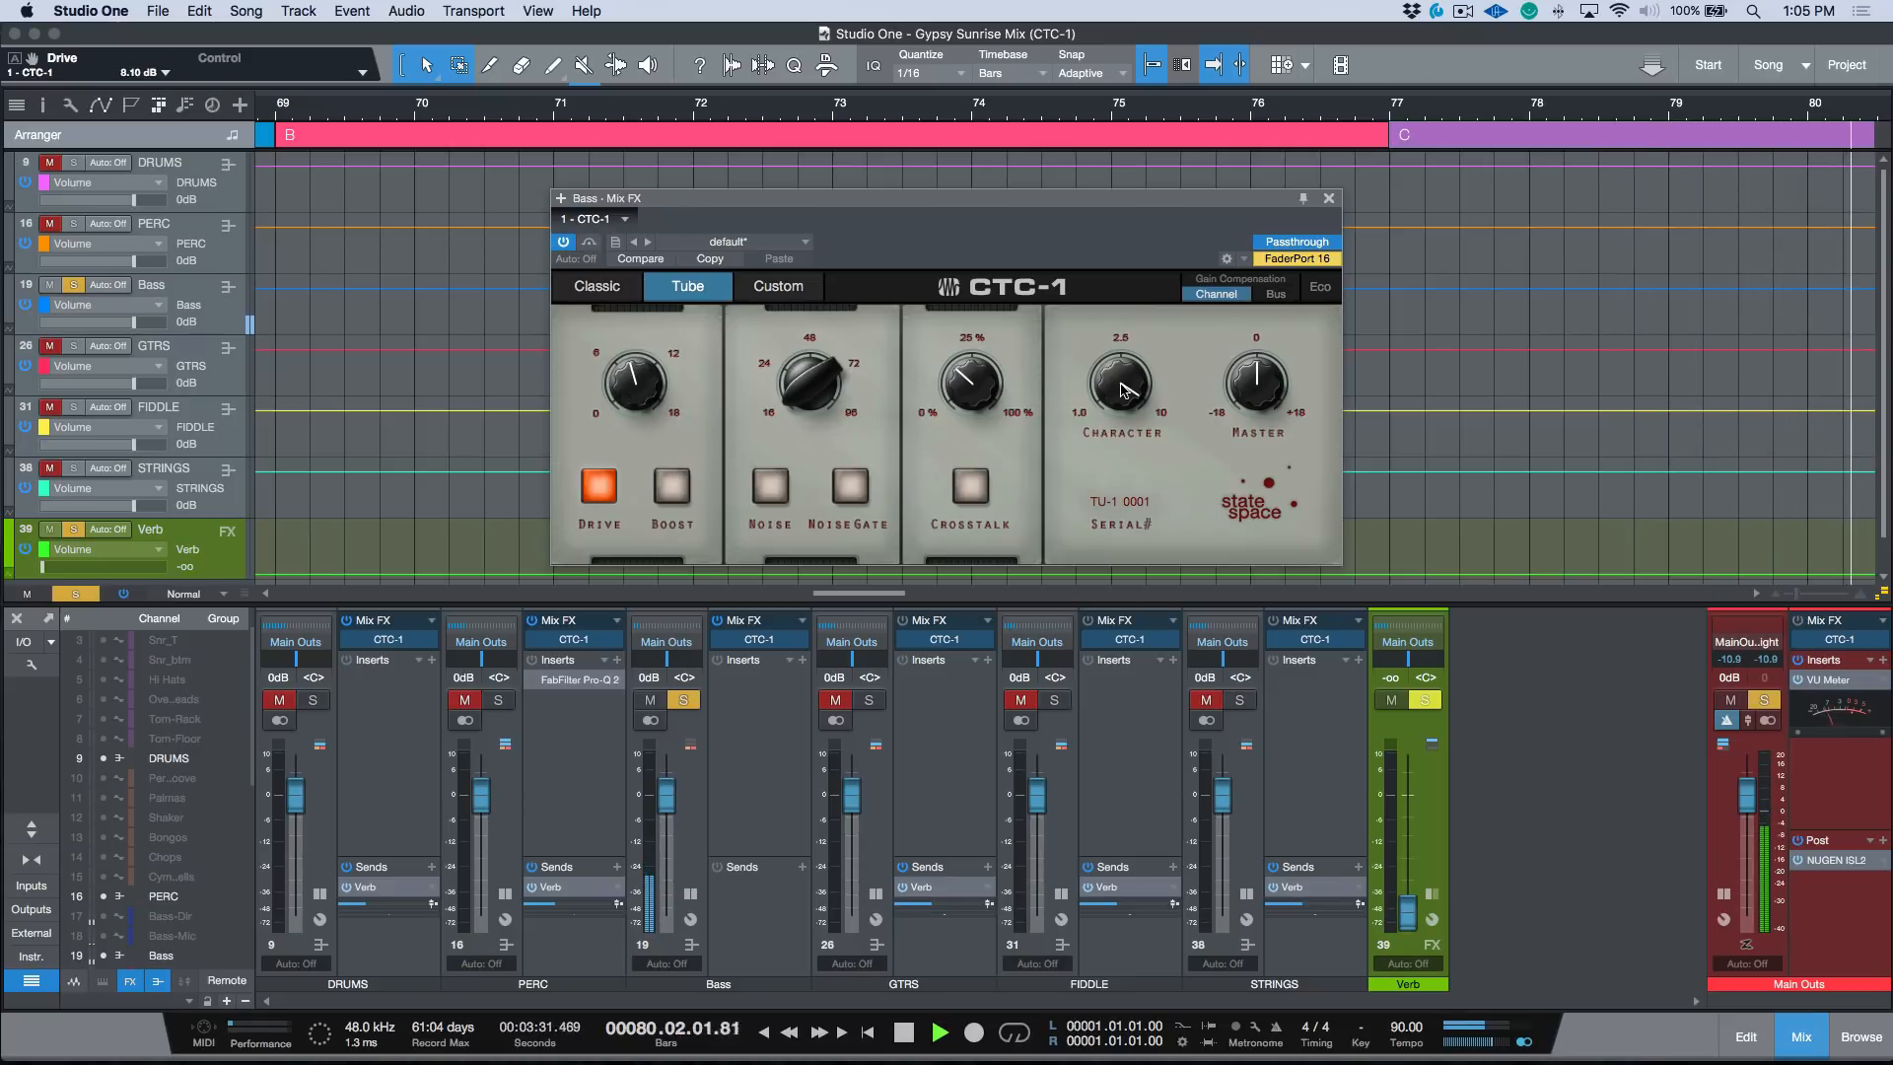
{"action": "left_click_drag", "start_coordinate": [1121, 389], "coordinate": [1121, 440]}
{"action": "key", "text": "space"}
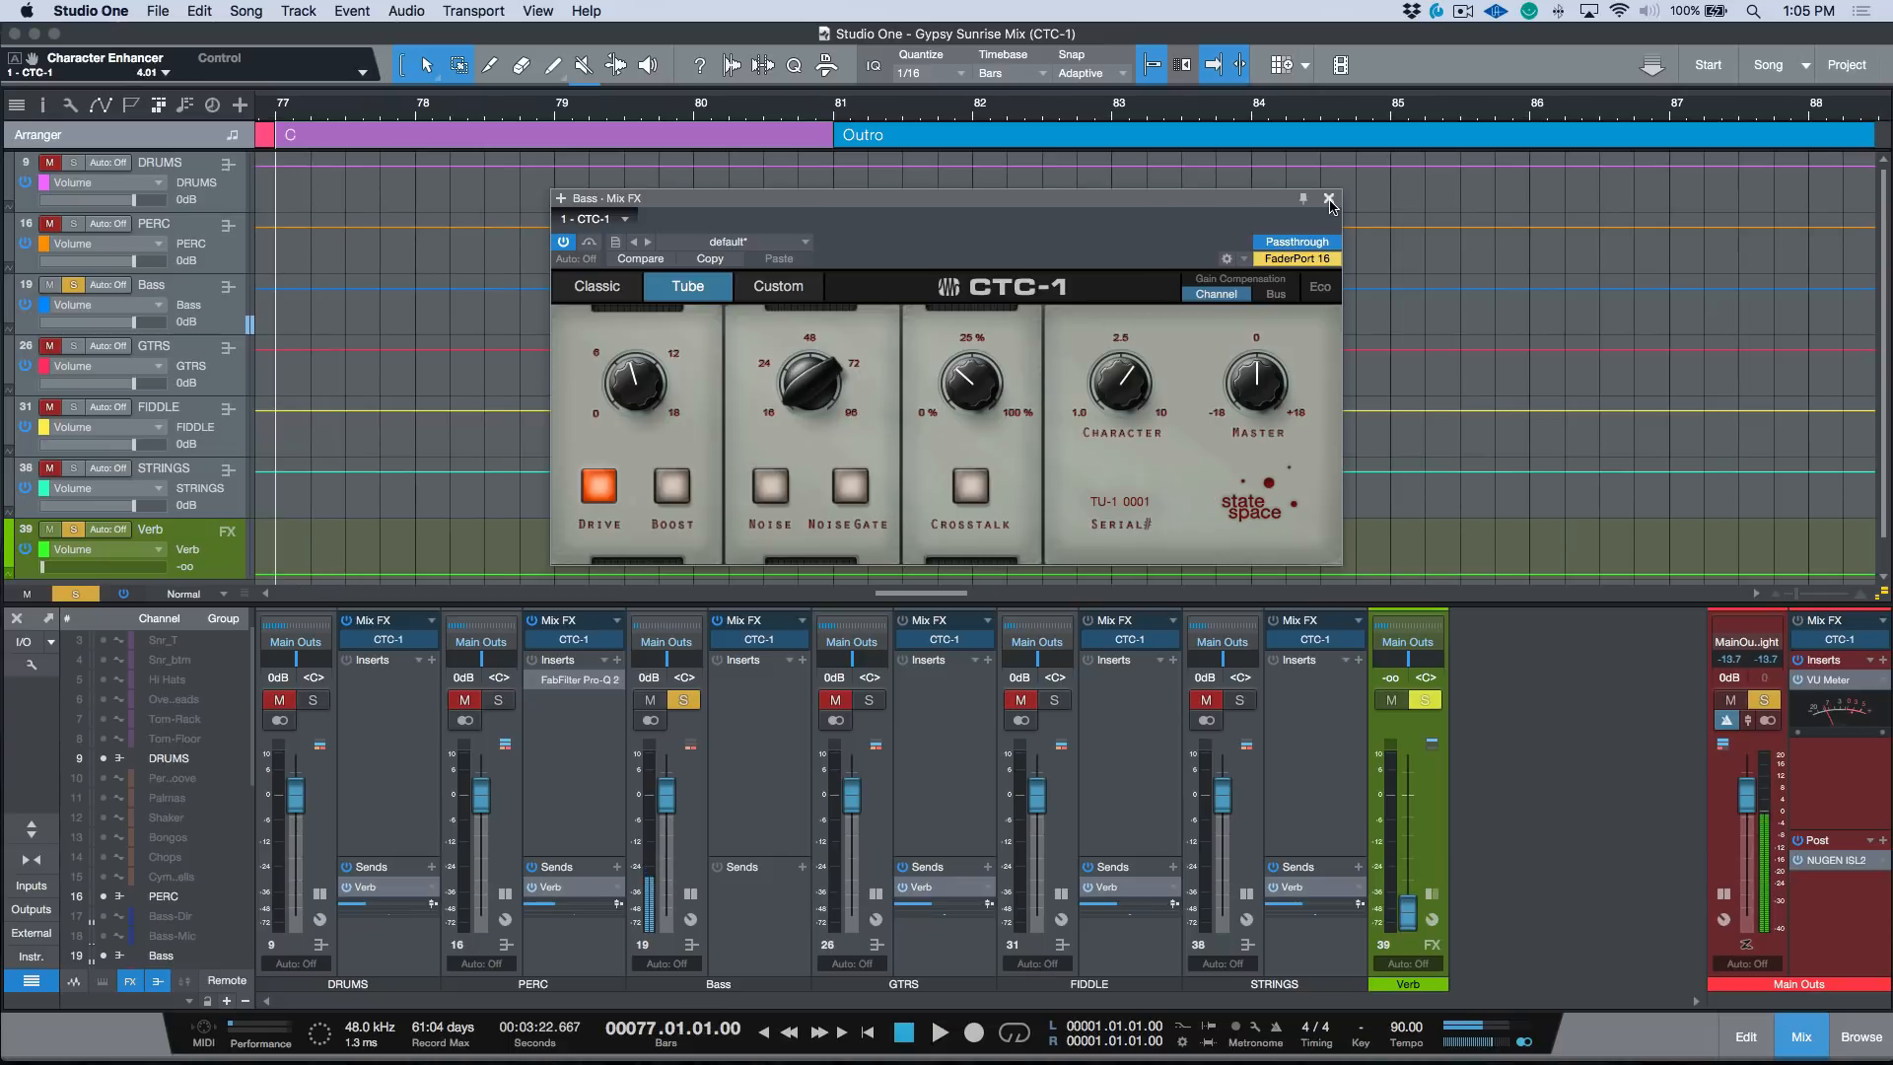
{"action": "left_click", "coordinate": [1329, 200]}
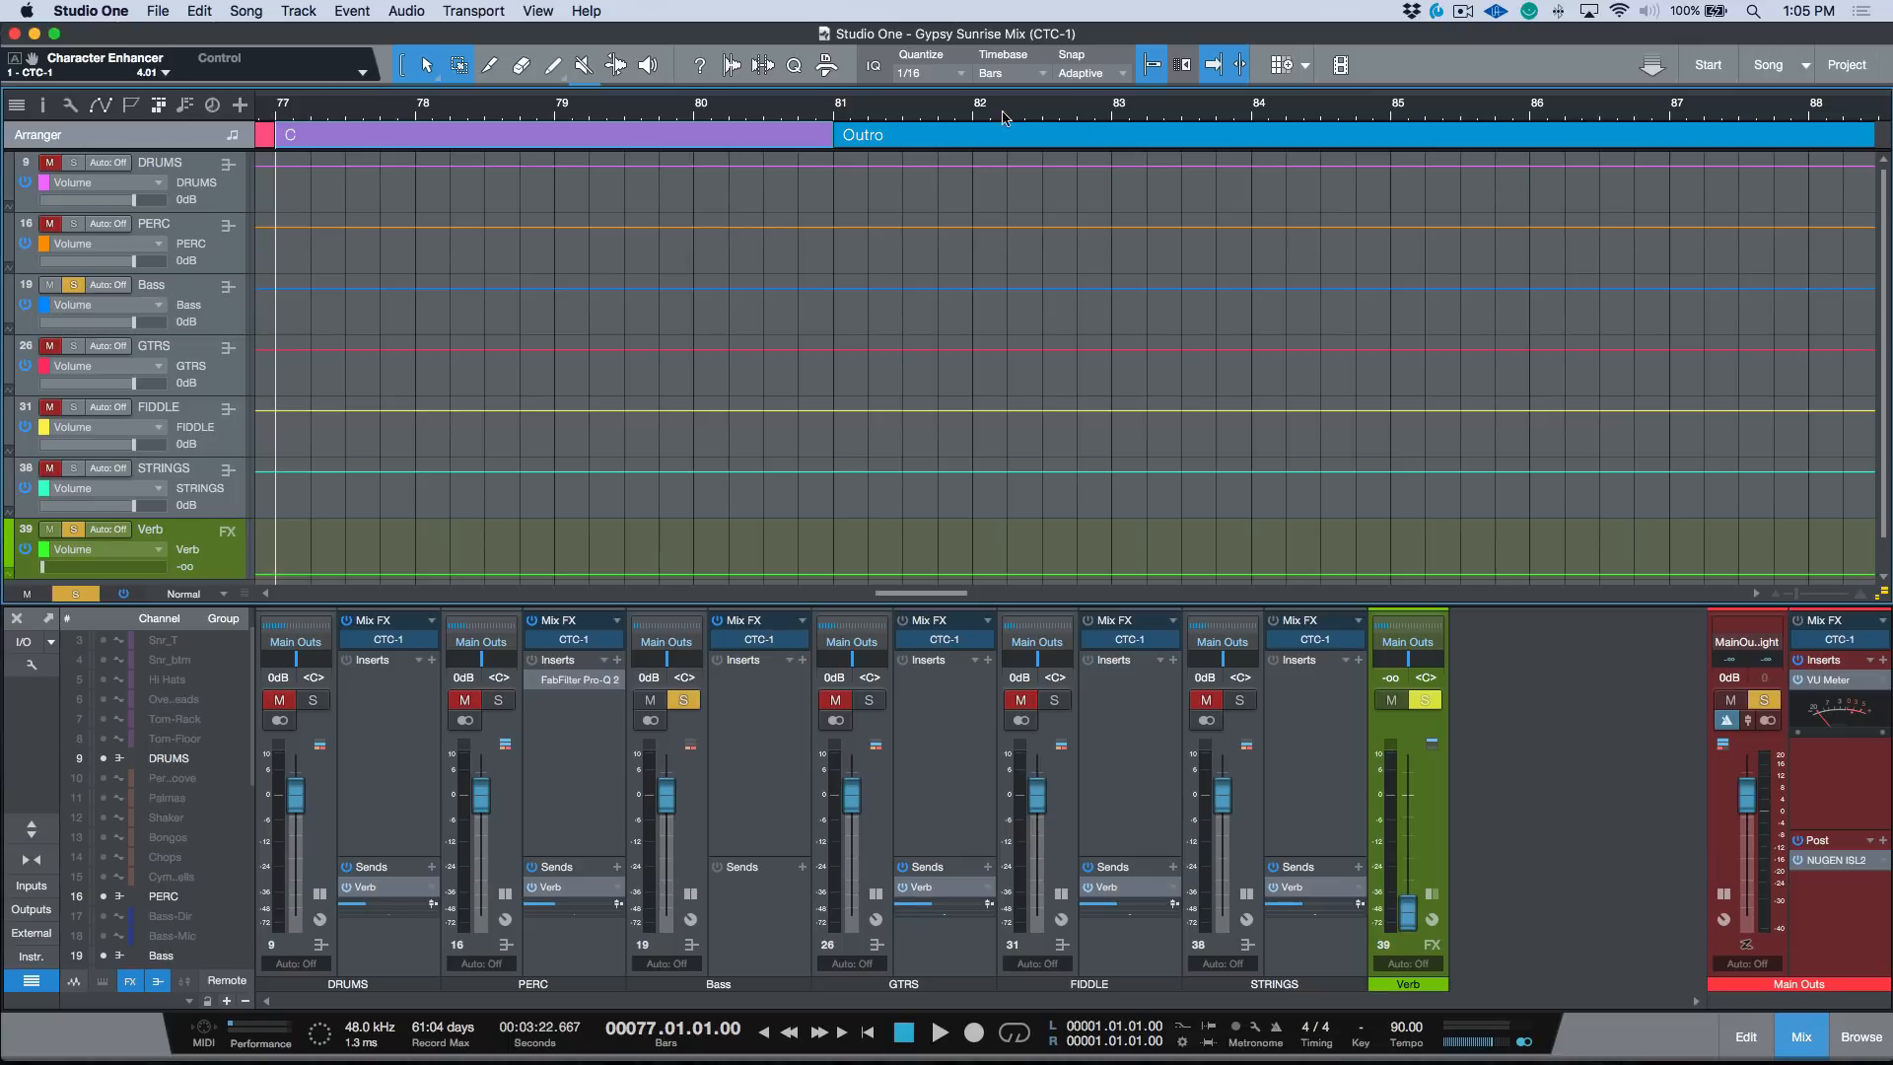
Solo the GTRS bus, open its CTC-1 Mix FX and set Character to 1.18
{"action": "left_click", "coordinate": [874, 818]}
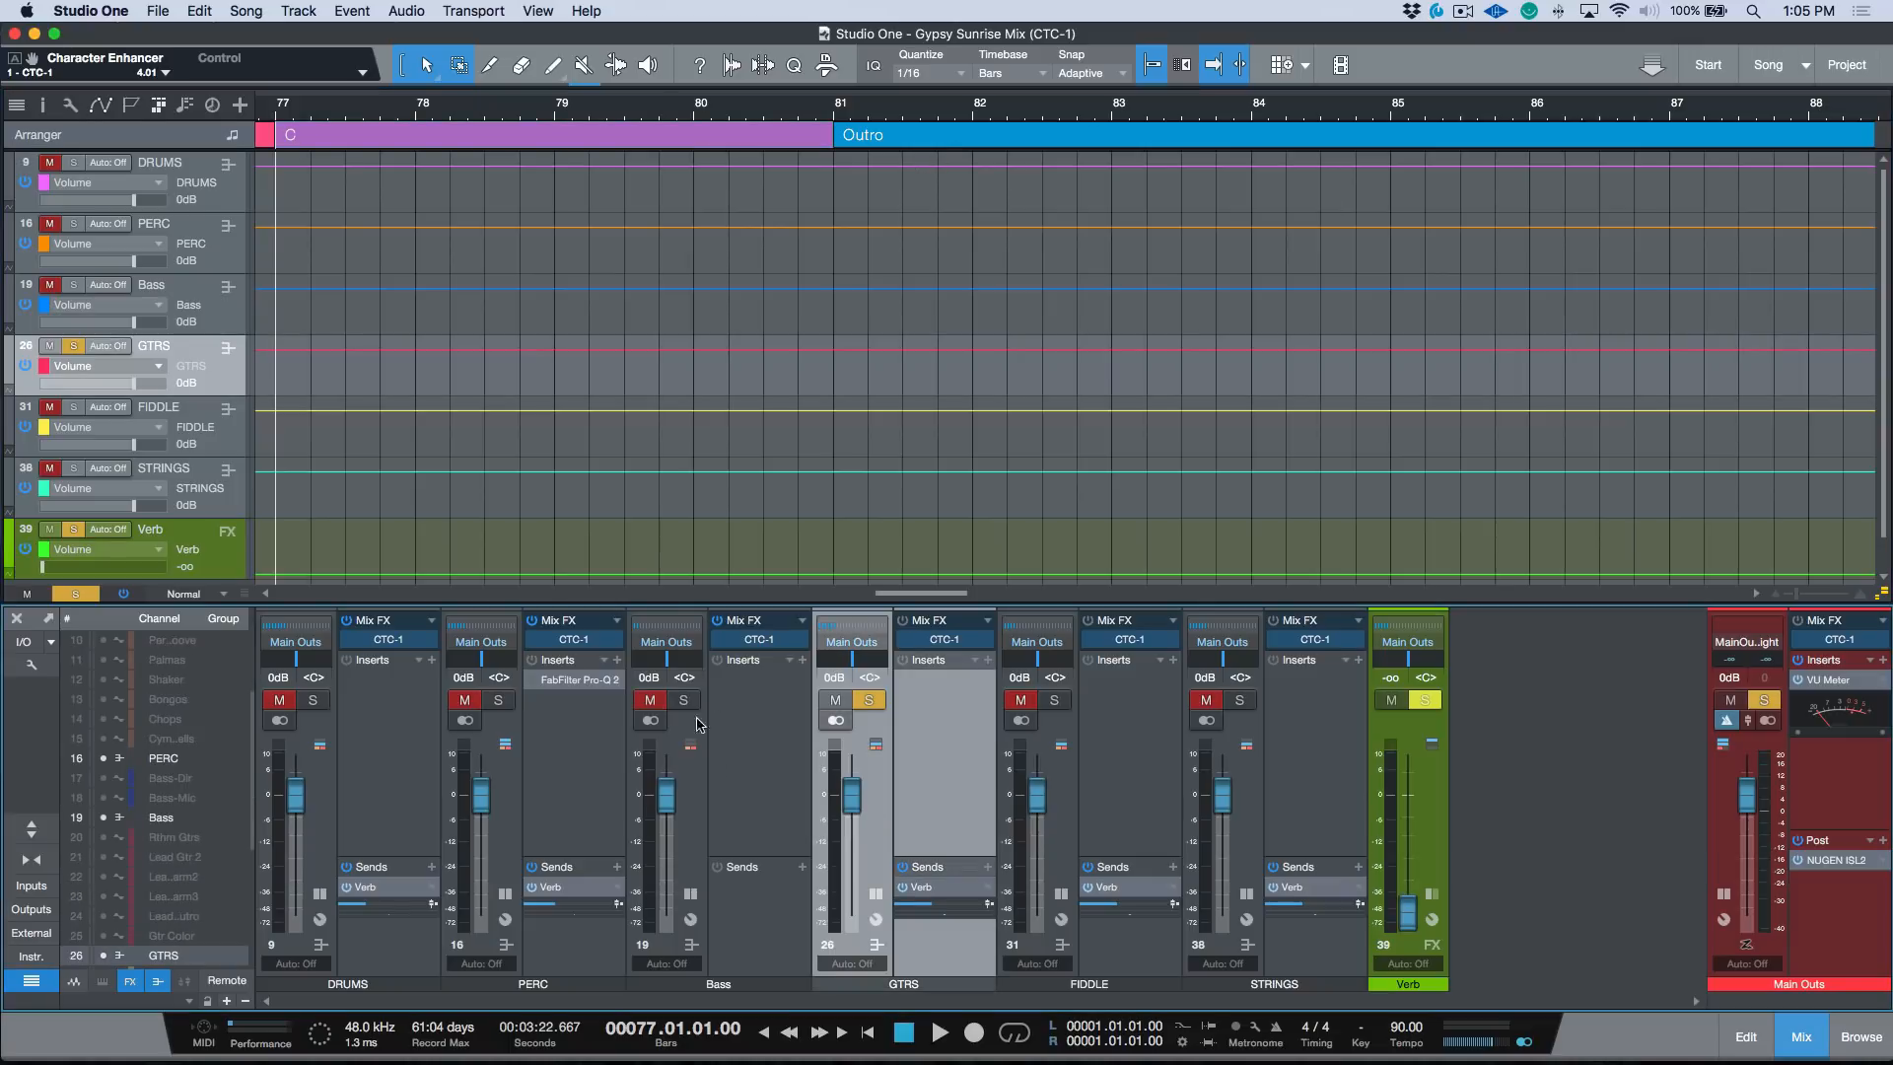
{"action": "left_click", "coordinate": [956, 641]}
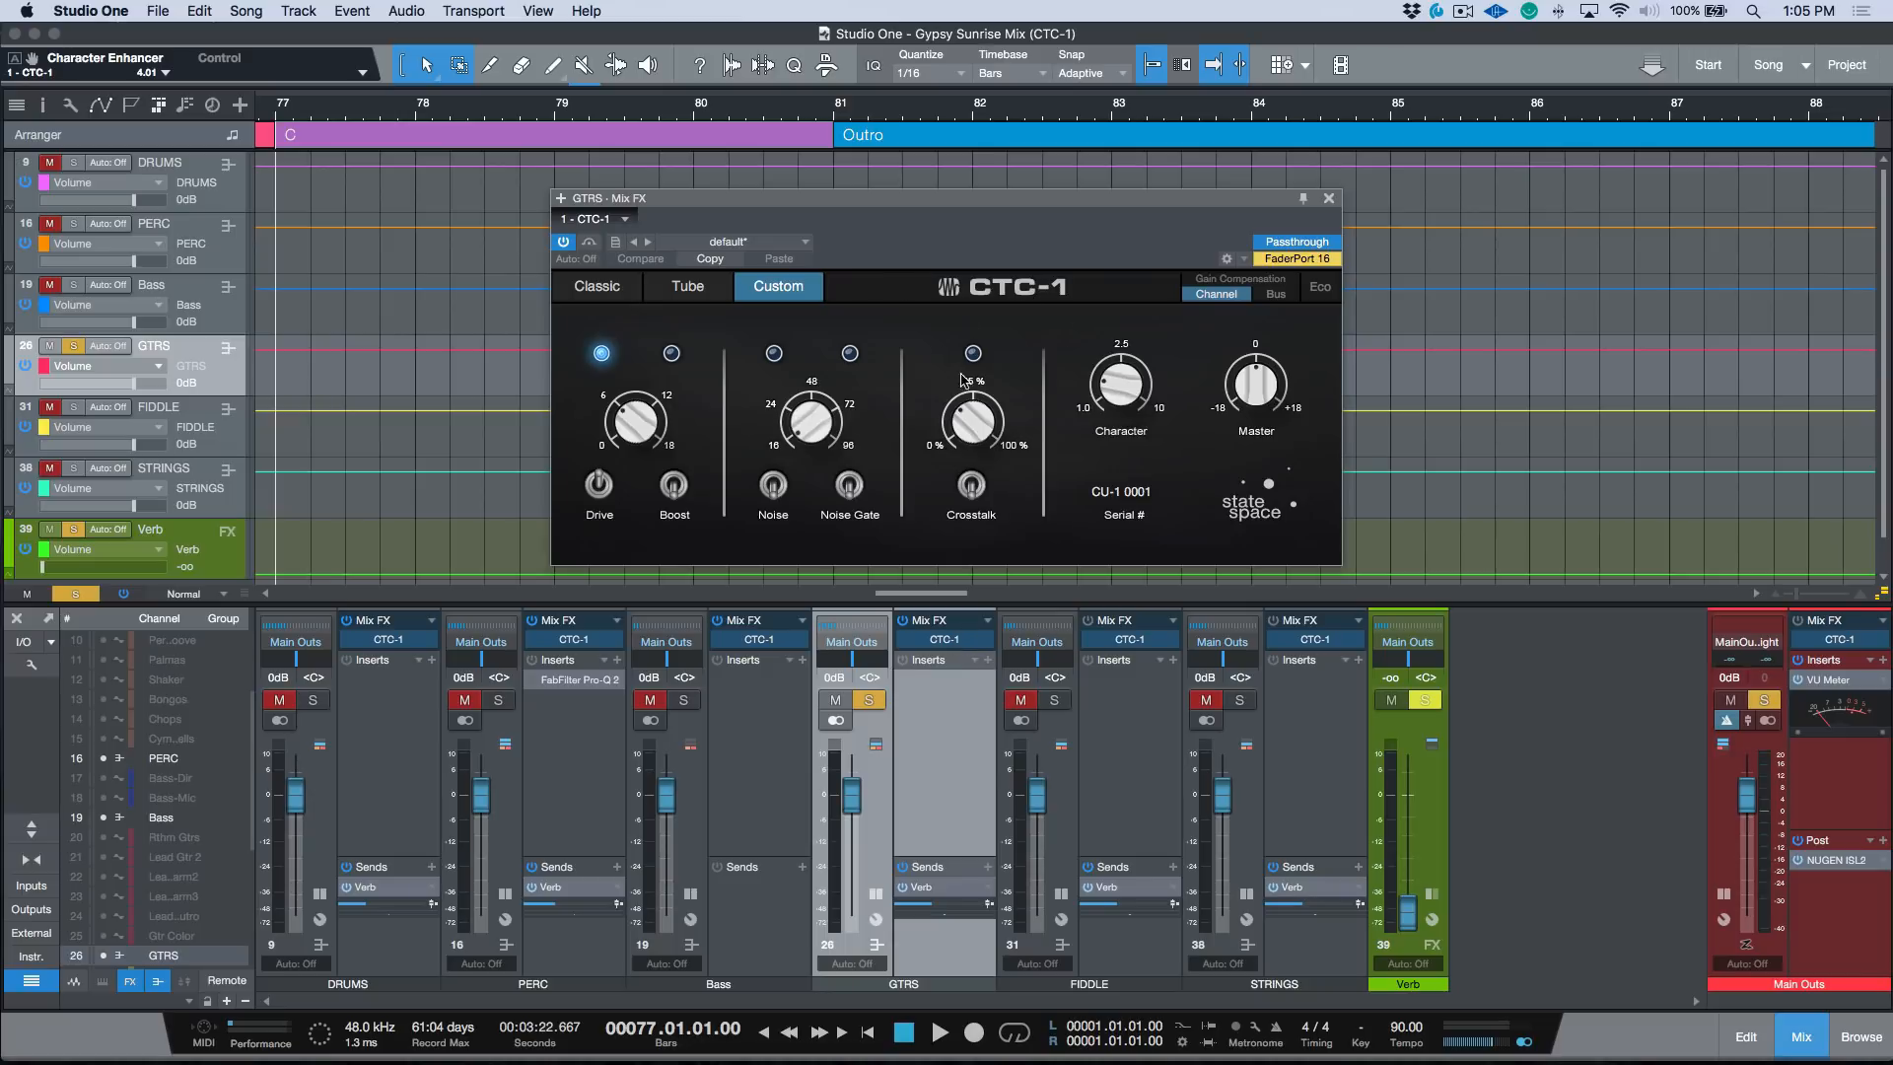
{"action": "left_click_drag", "start_coordinate": [1116, 394], "coordinate": [1102, 424]}
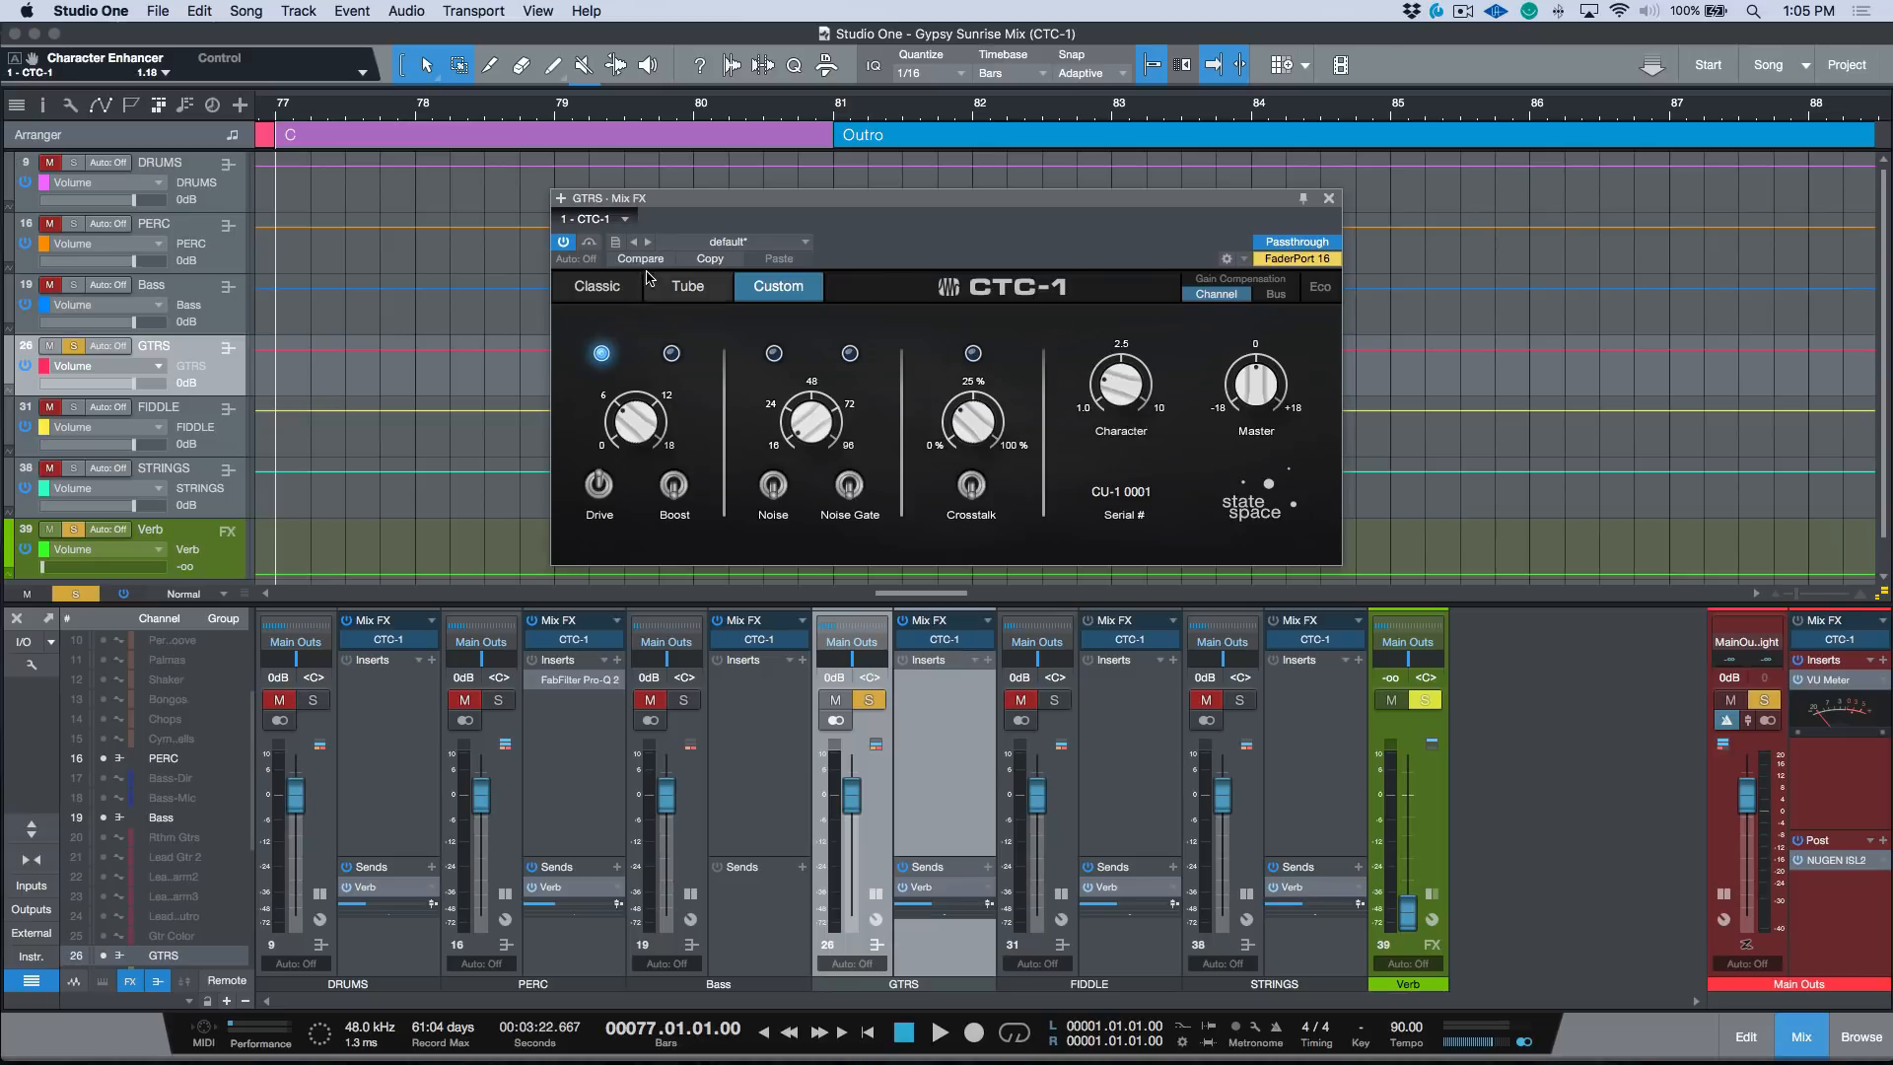
Play the soloed guitars from the C section and compare them with the CTC-1 turned off and on
{"action": "key", "text": "space"}
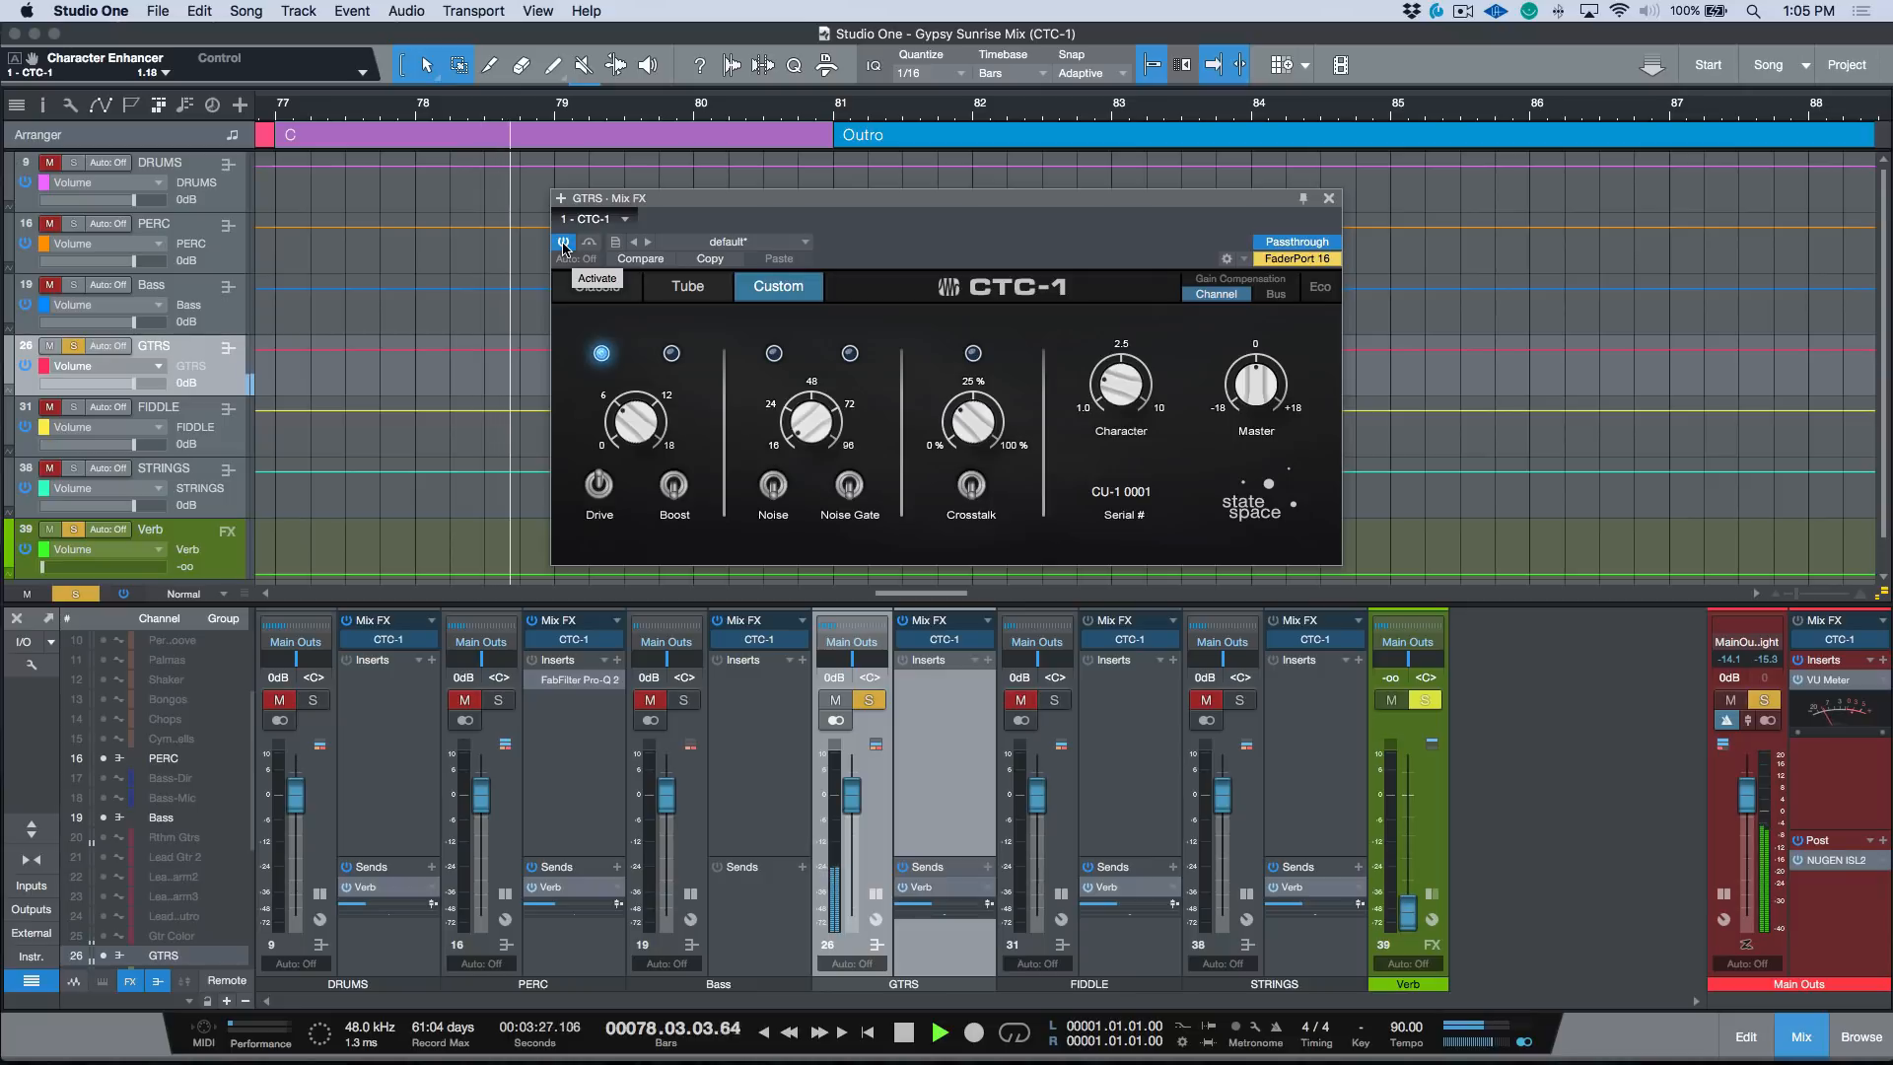
{"action": "key", "text": "space"}
{"action": "left_click", "coordinate": [564, 242]}
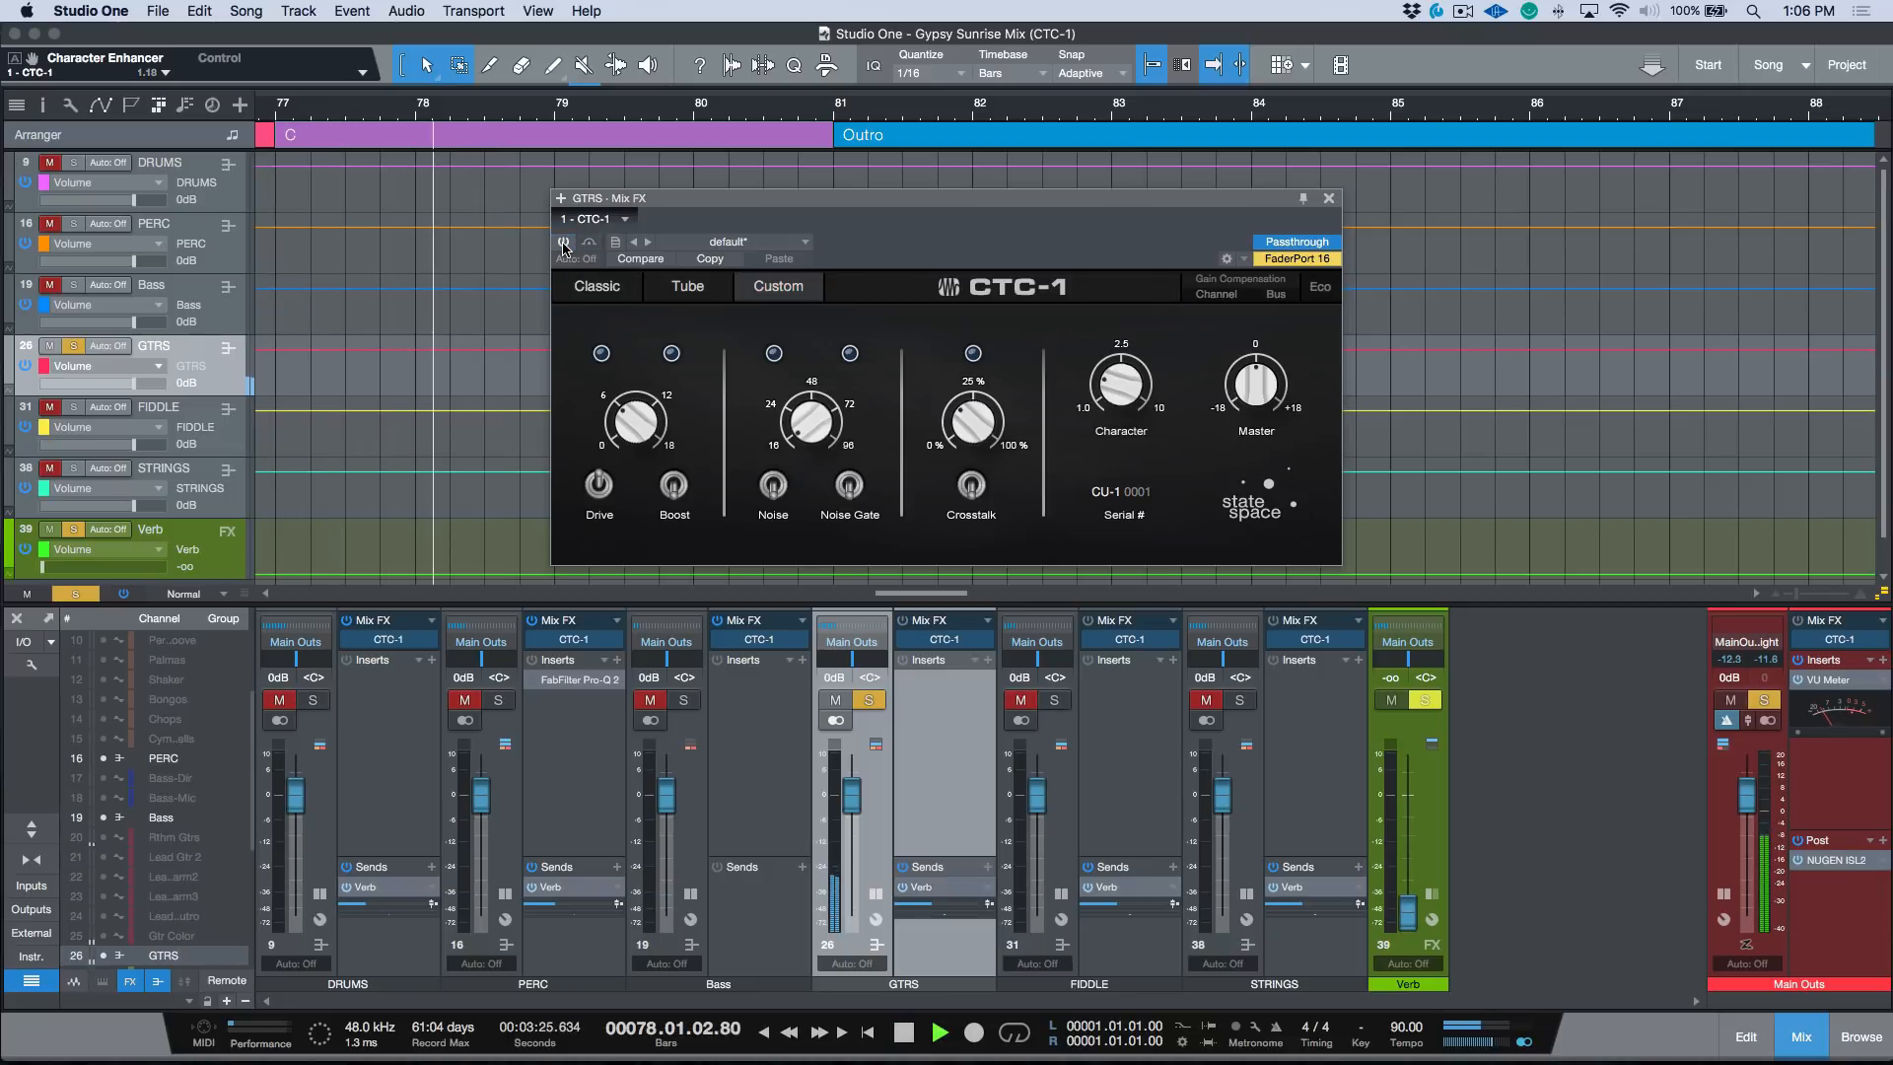
{"action": "left_click", "coordinate": [564, 243]}
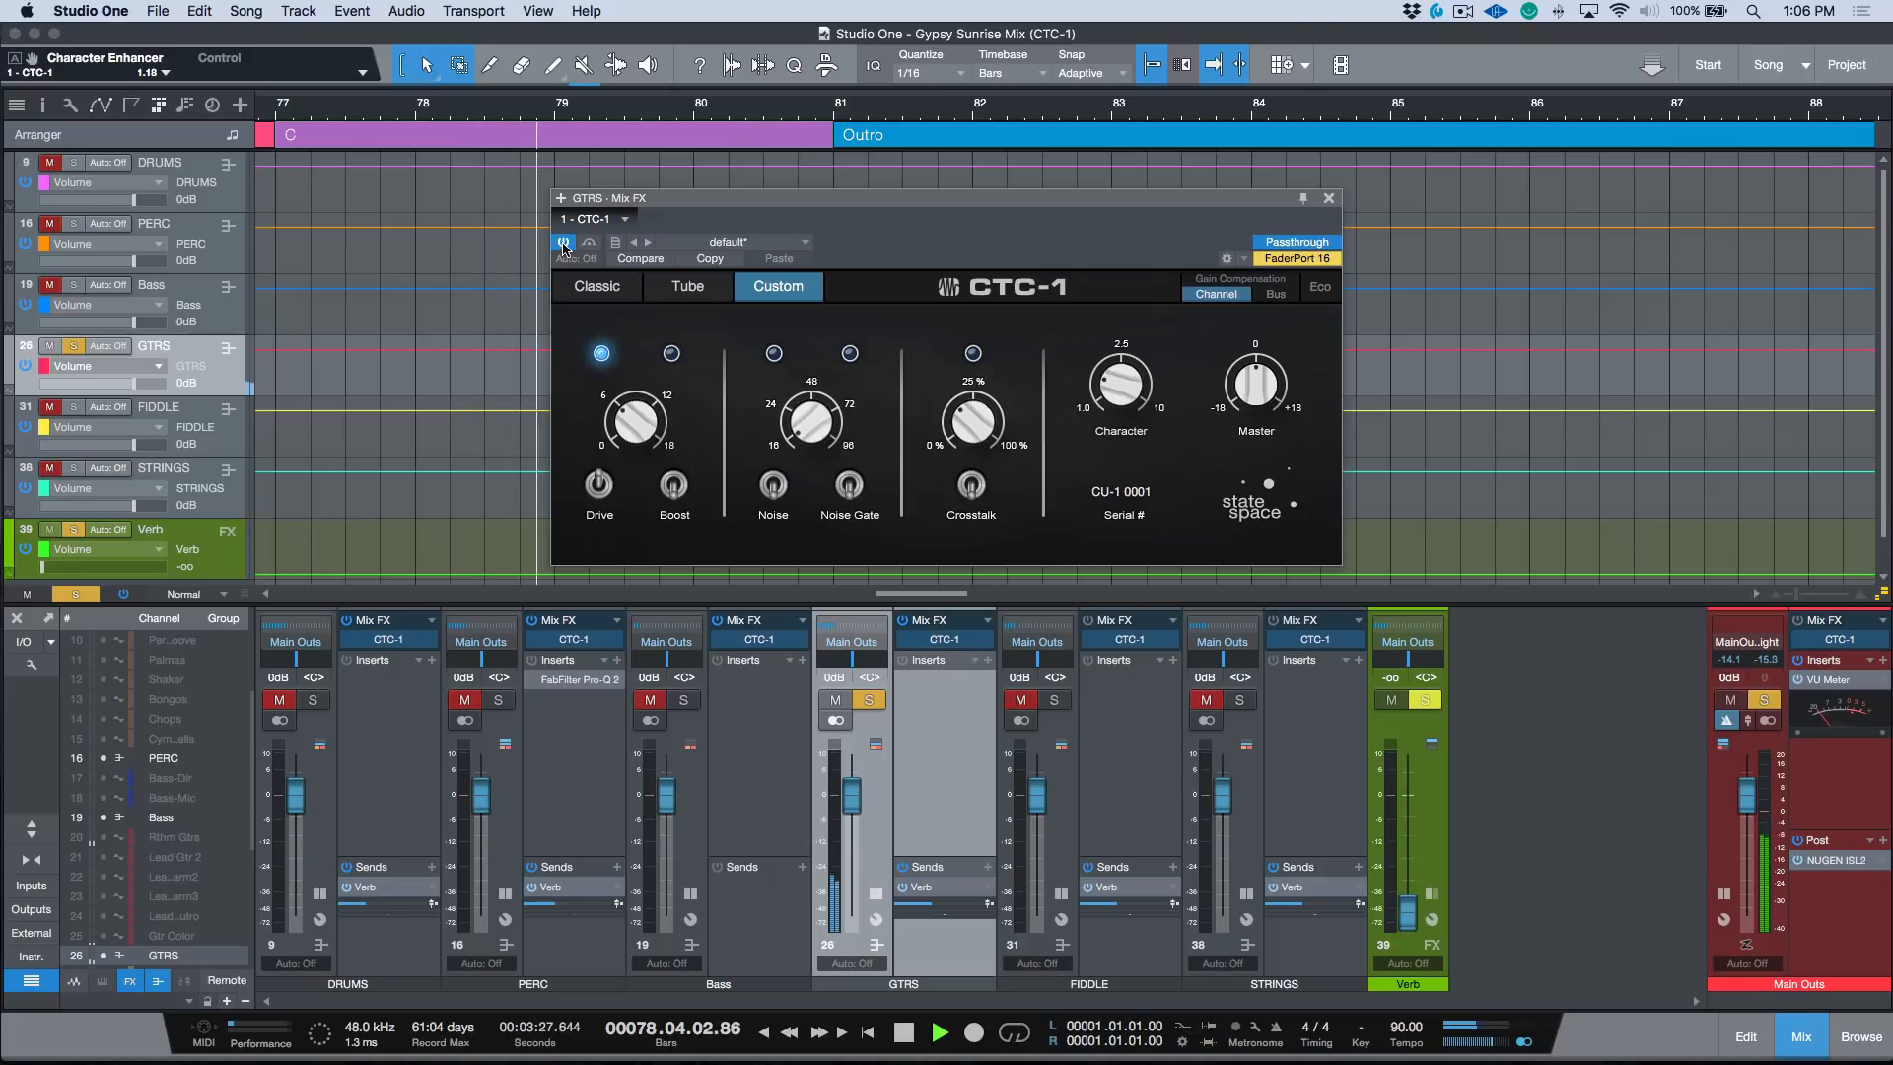
{"action": "left_click", "coordinate": [564, 243]}
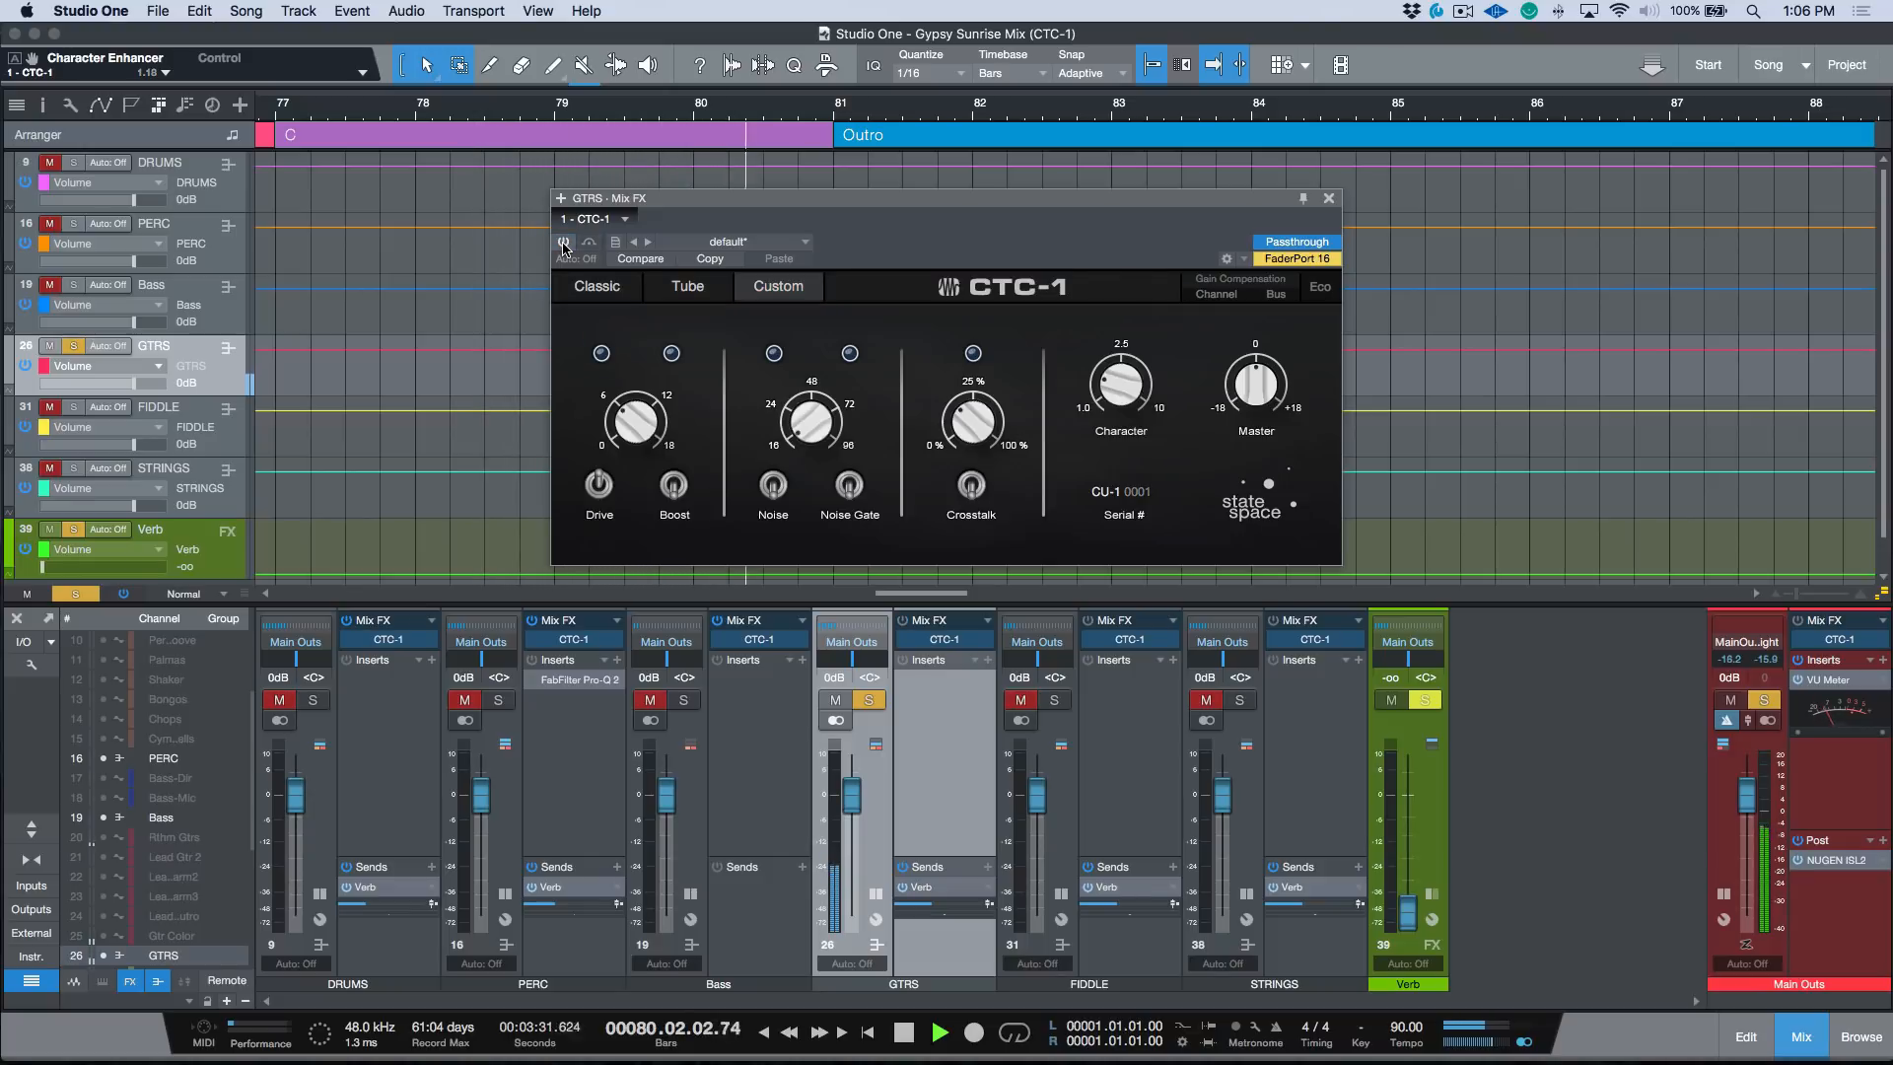
{"action": "left_click", "coordinate": [564, 244]}
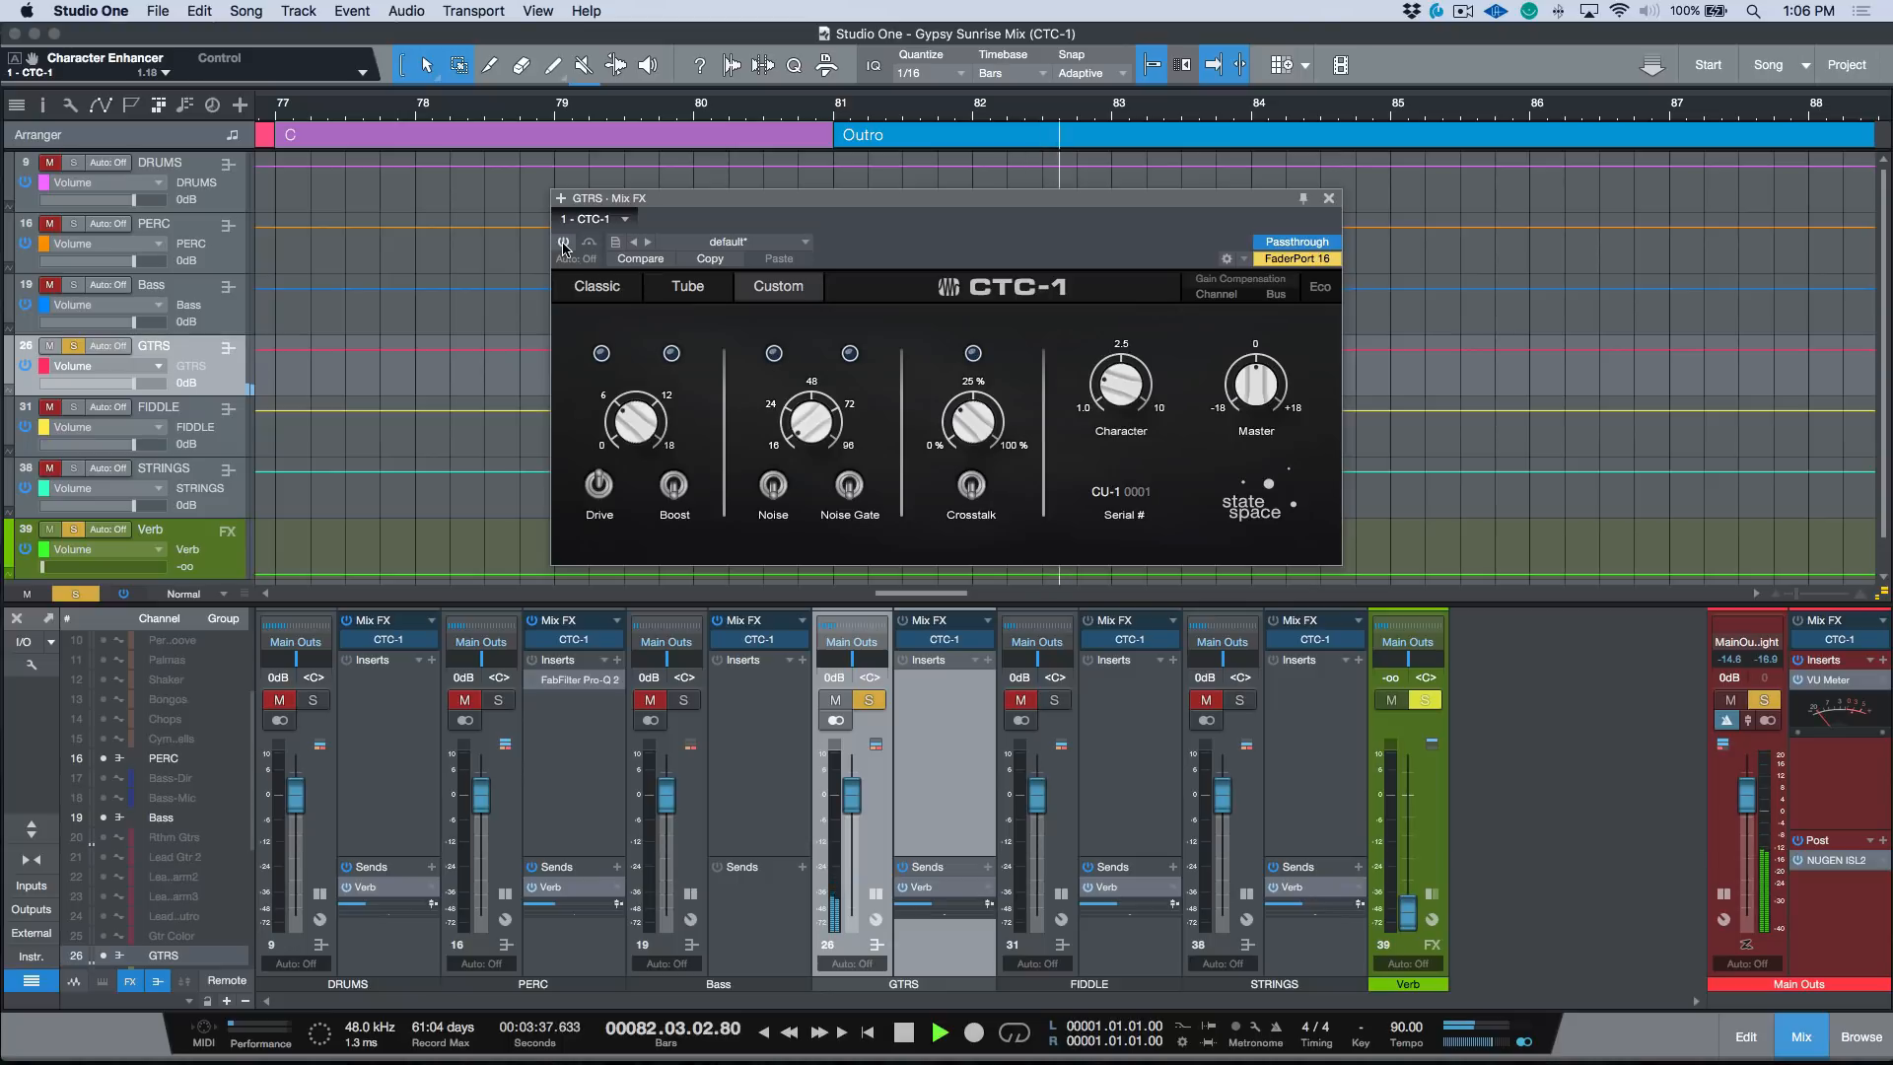
{"action": "left_click", "coordinate": [564, 247]}
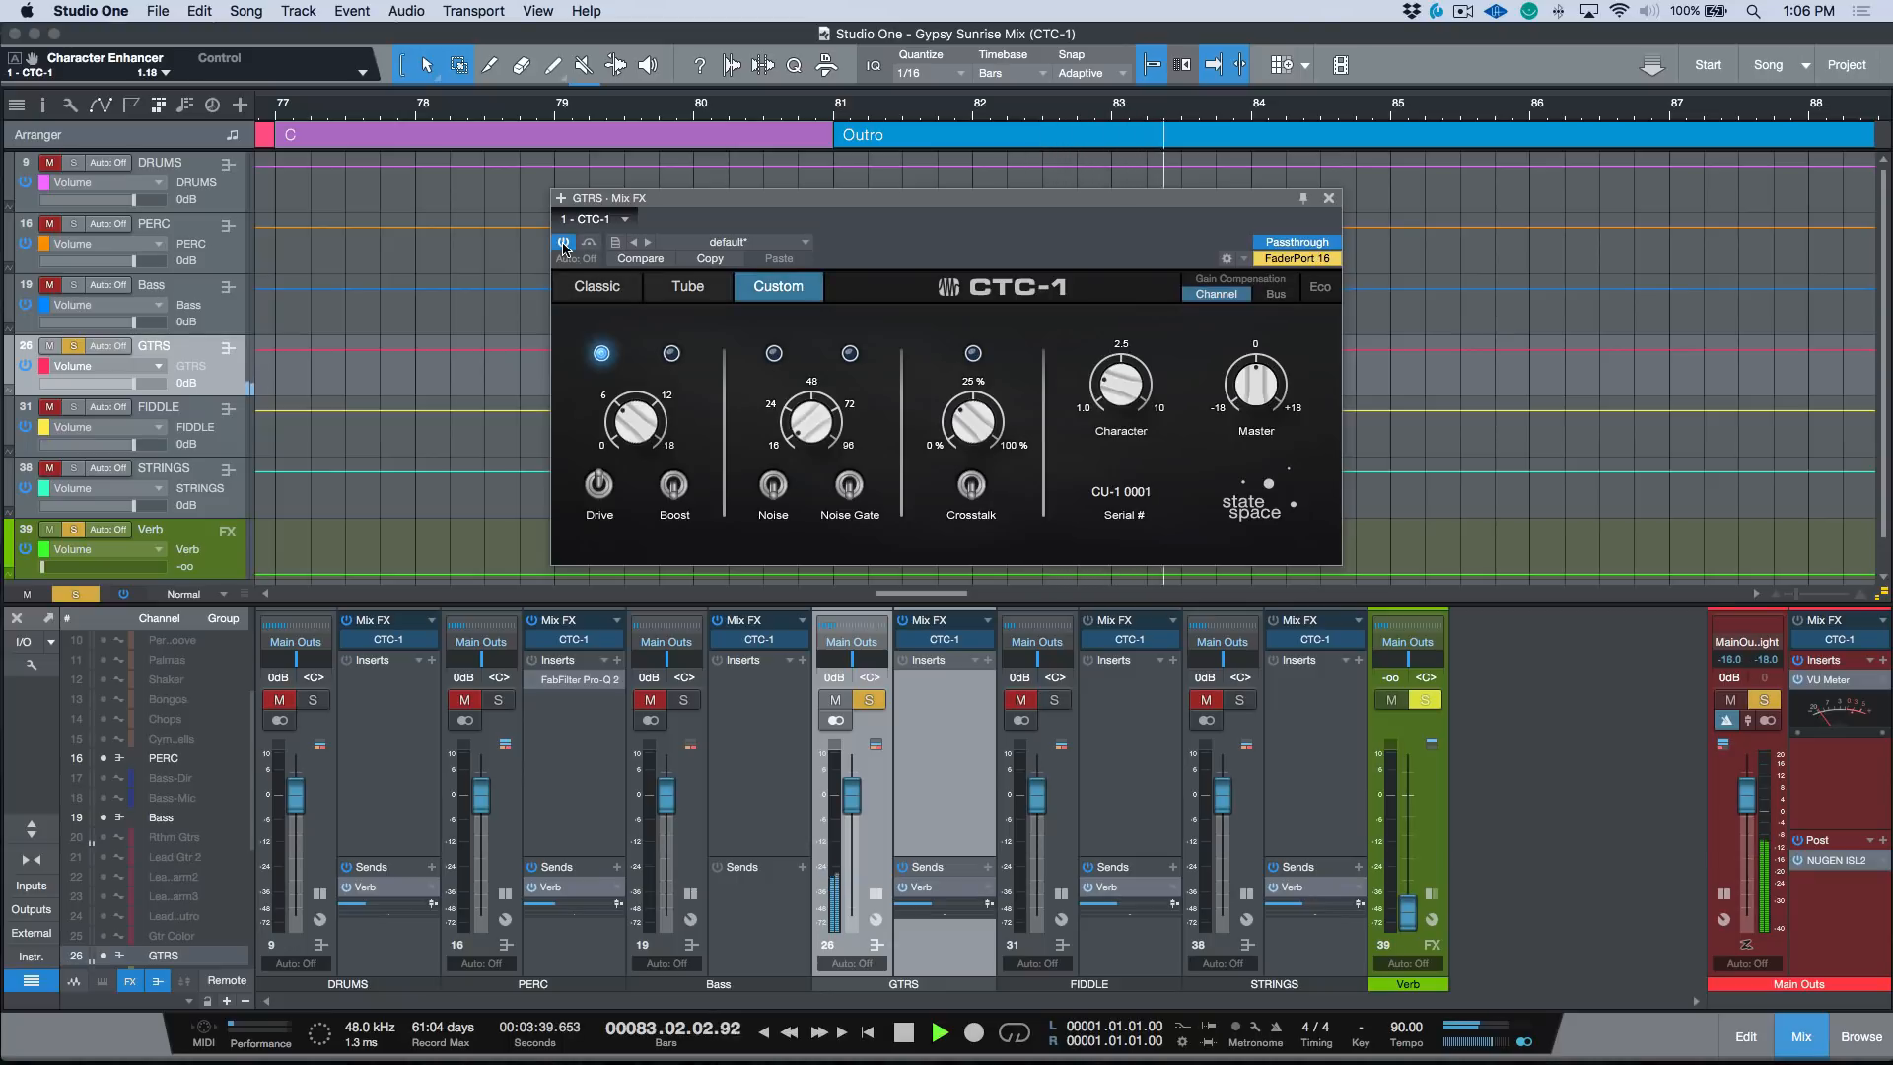
{"action": "key", "text": "space"}
Play the guitars from bar 82 with the CTC-1 off, turn it back on to compare, and close the plug-in window
{"action": "left_click", "coordinate": [976, 111]}
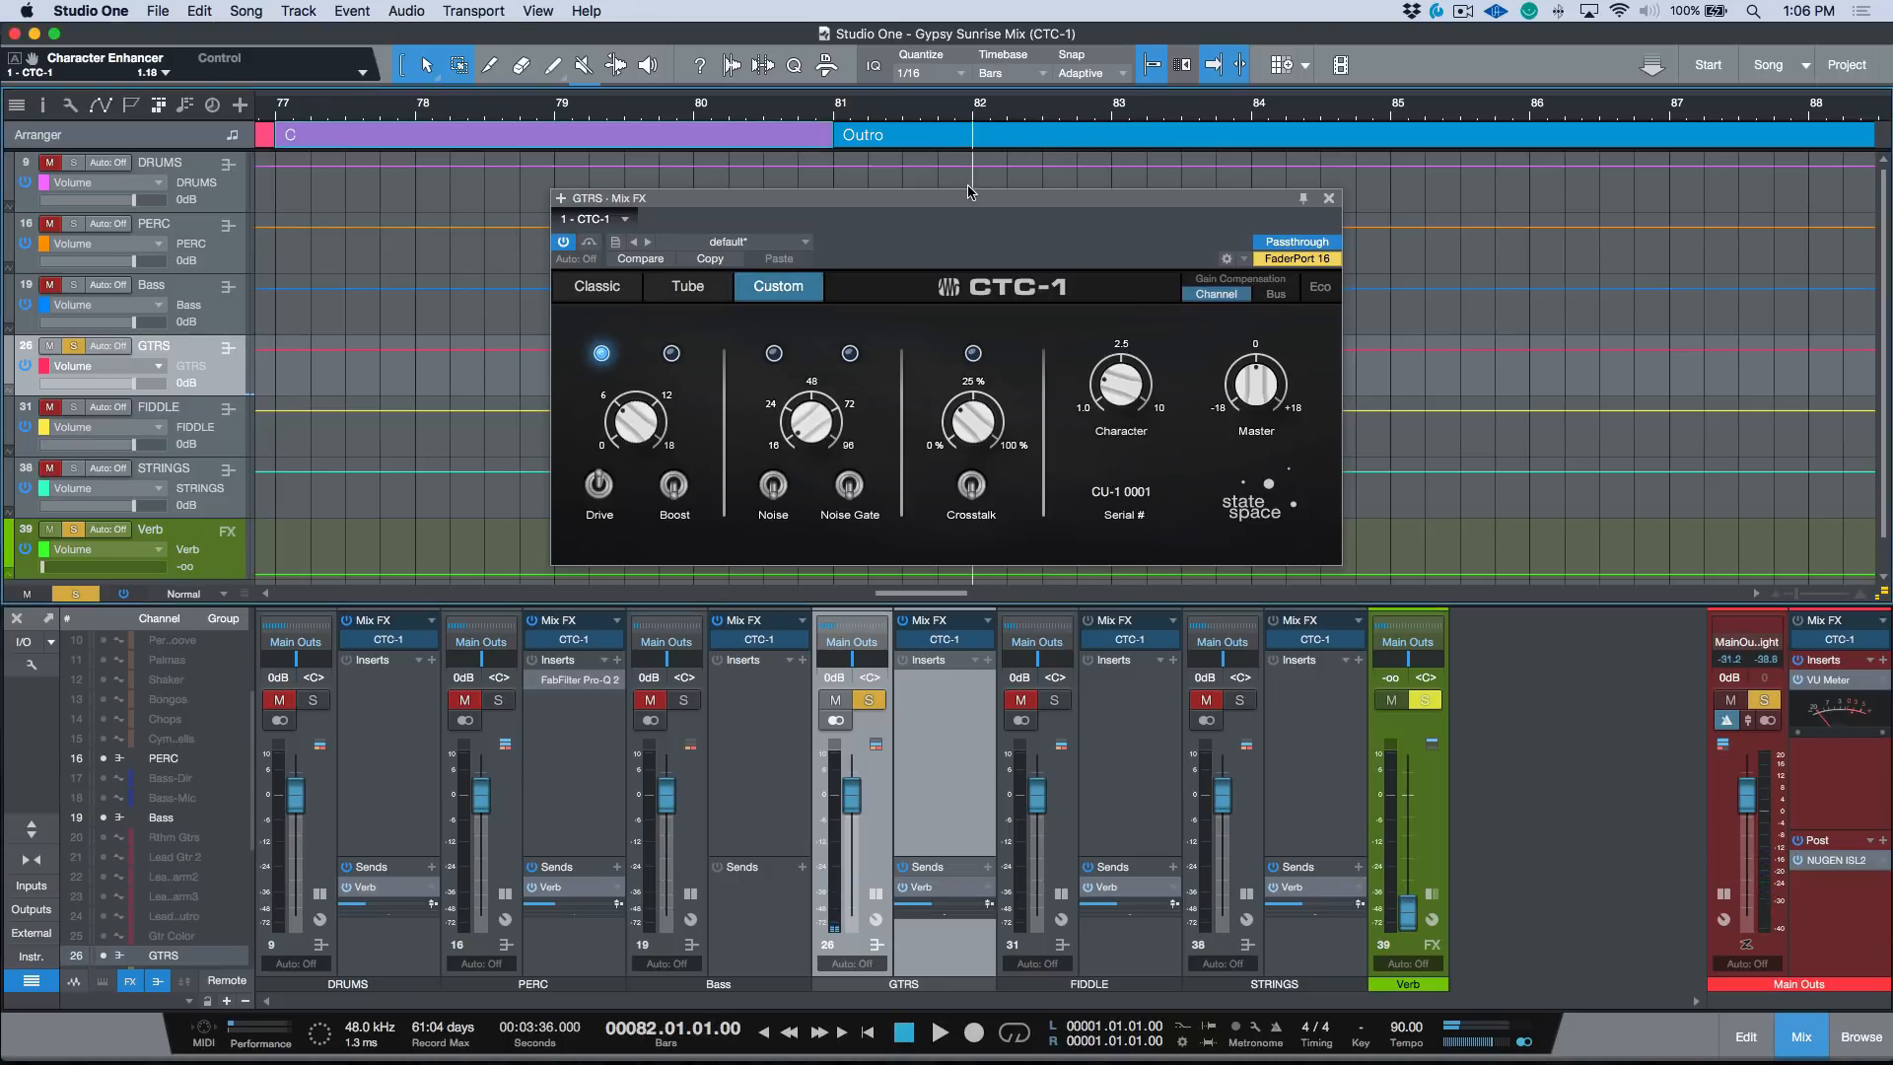
{"action": "left_click", "coordinate": [570, 244]}
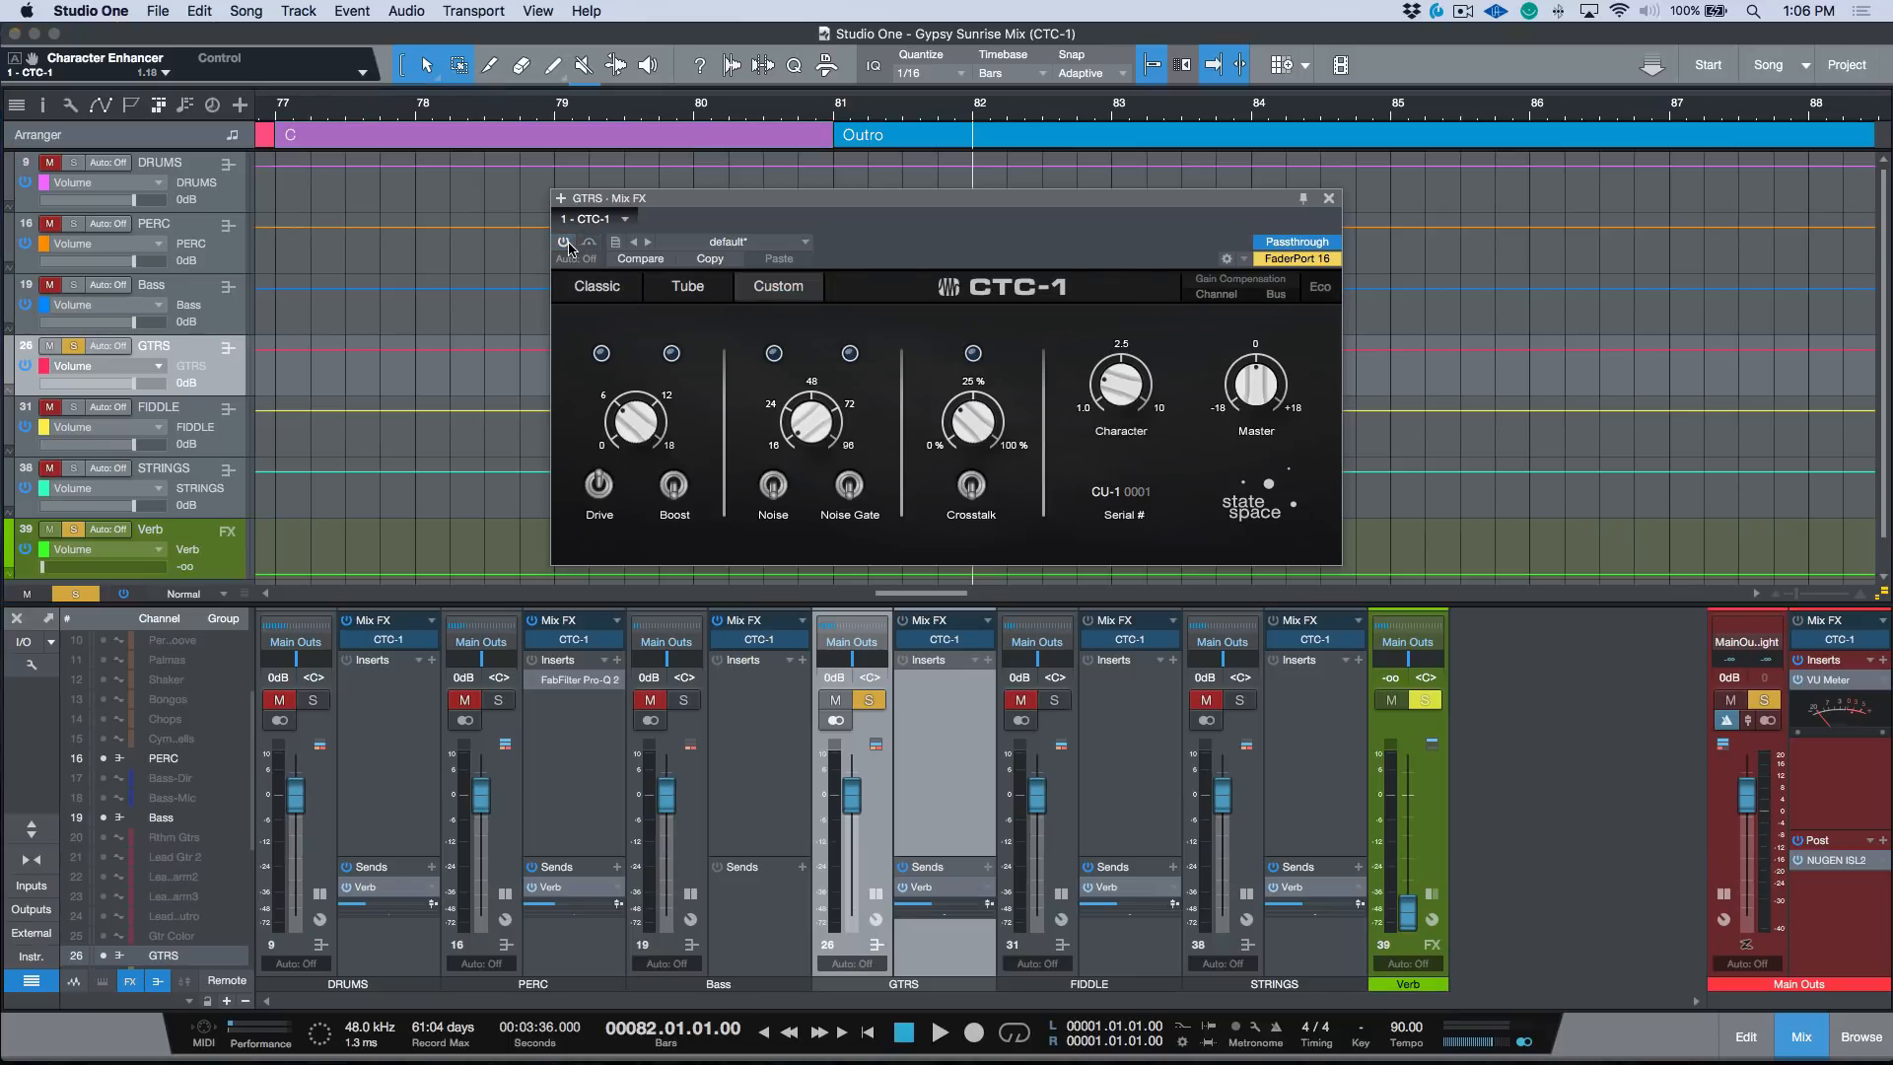
{"action": "key", "text": "space"}
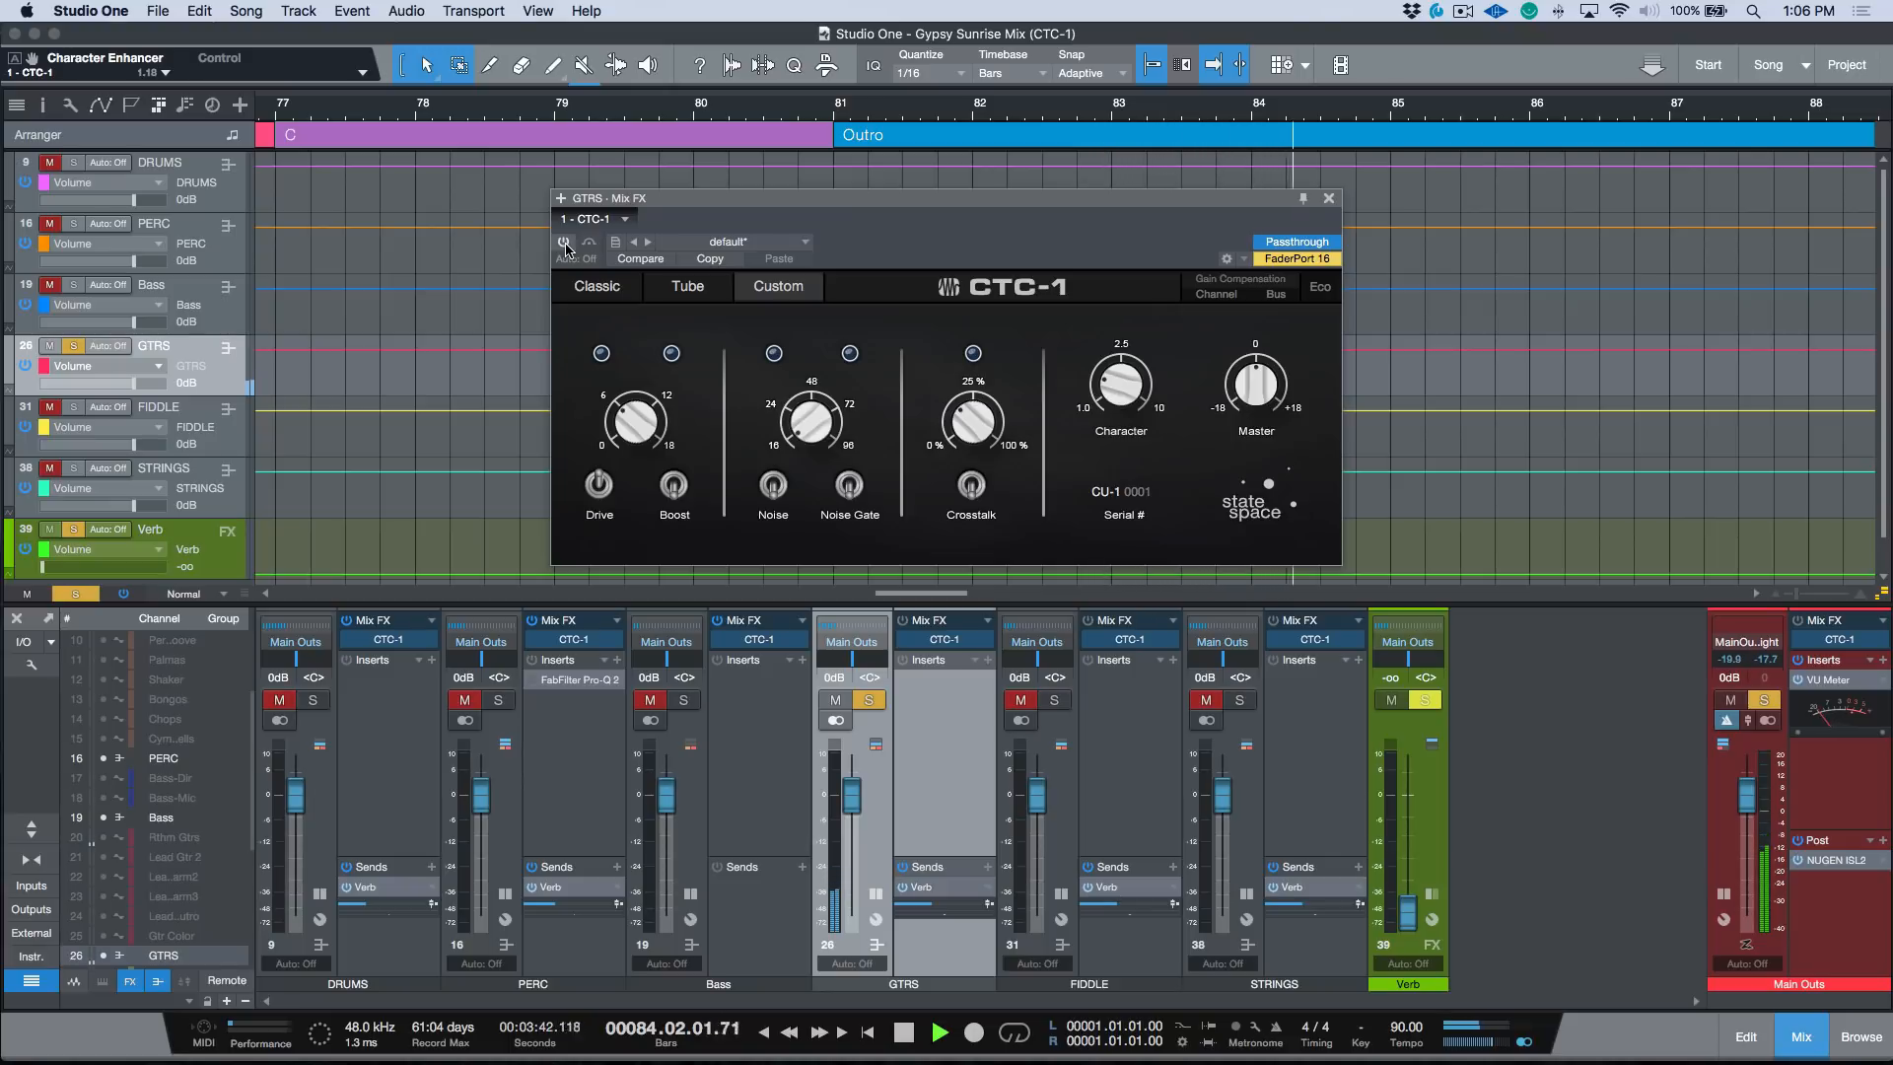
{"action": "left_click", "coordinate": [564, 243]}
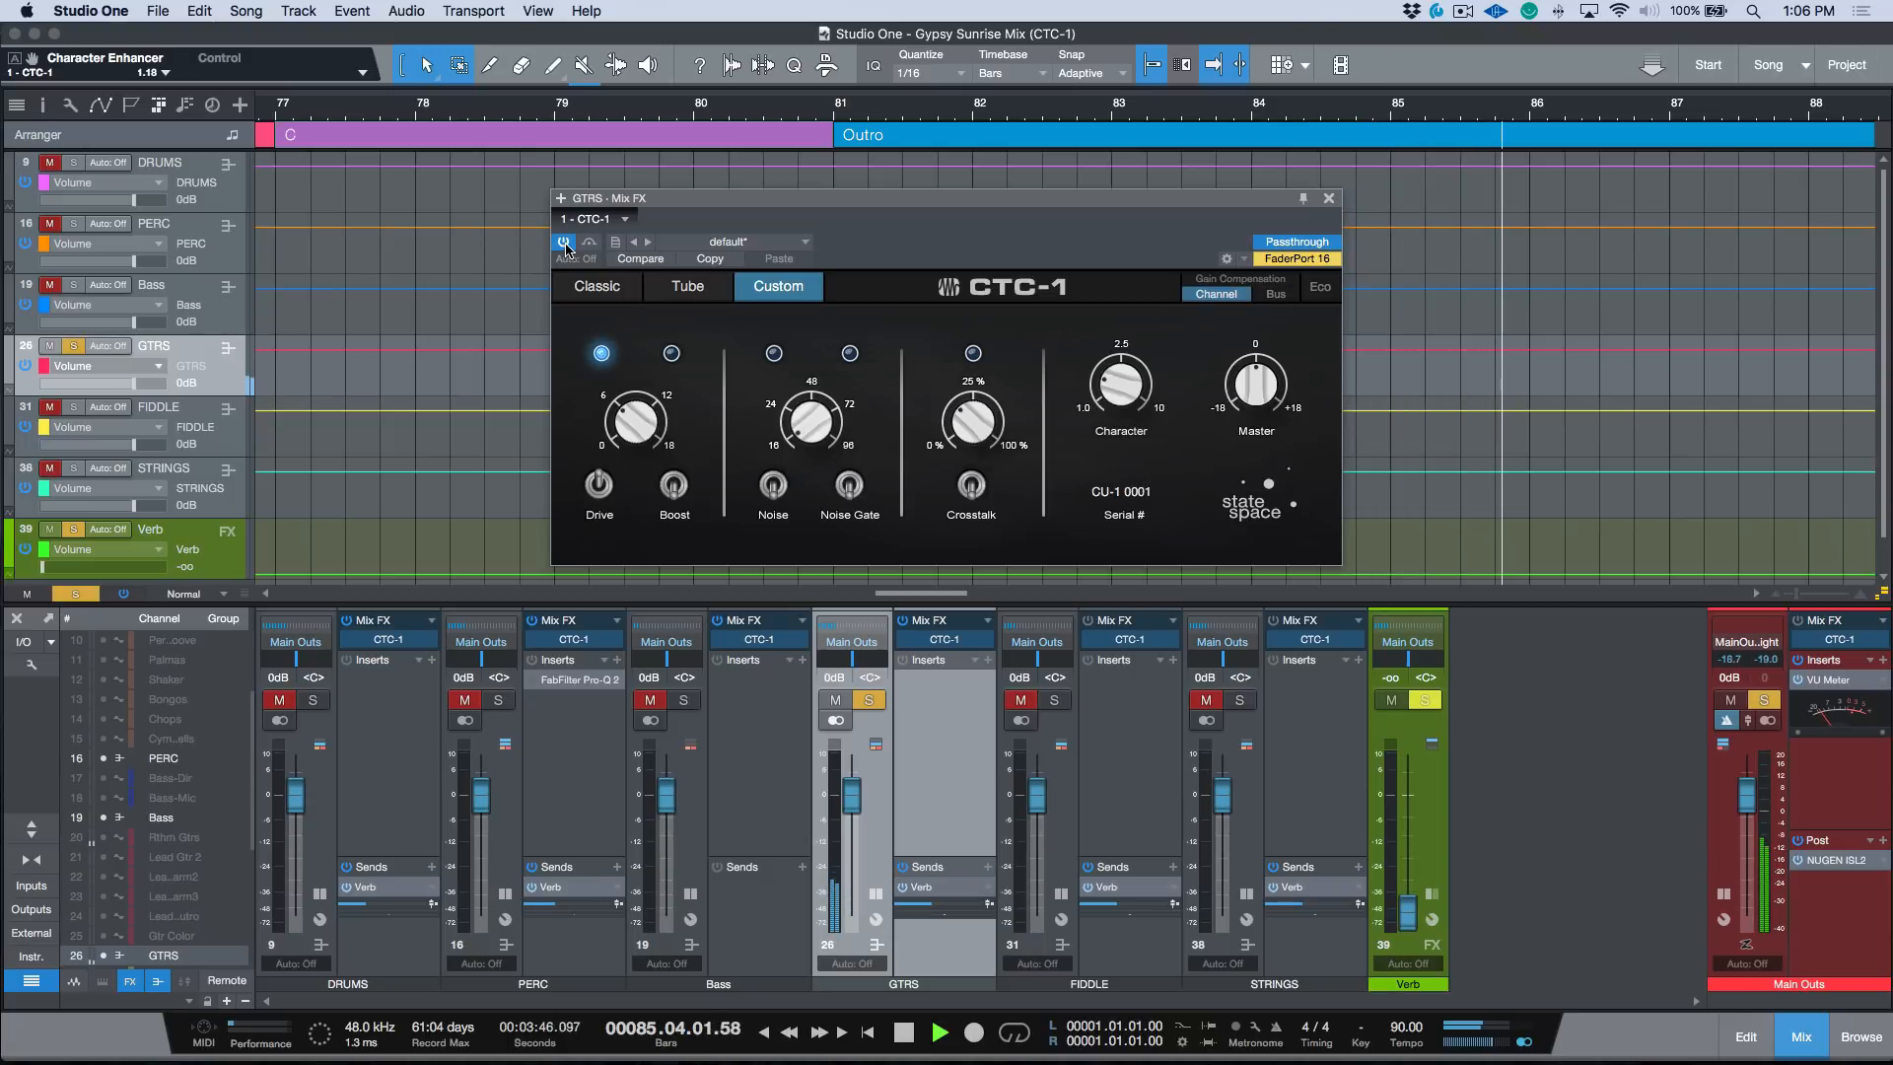
{"action": "key", "text": "space"}
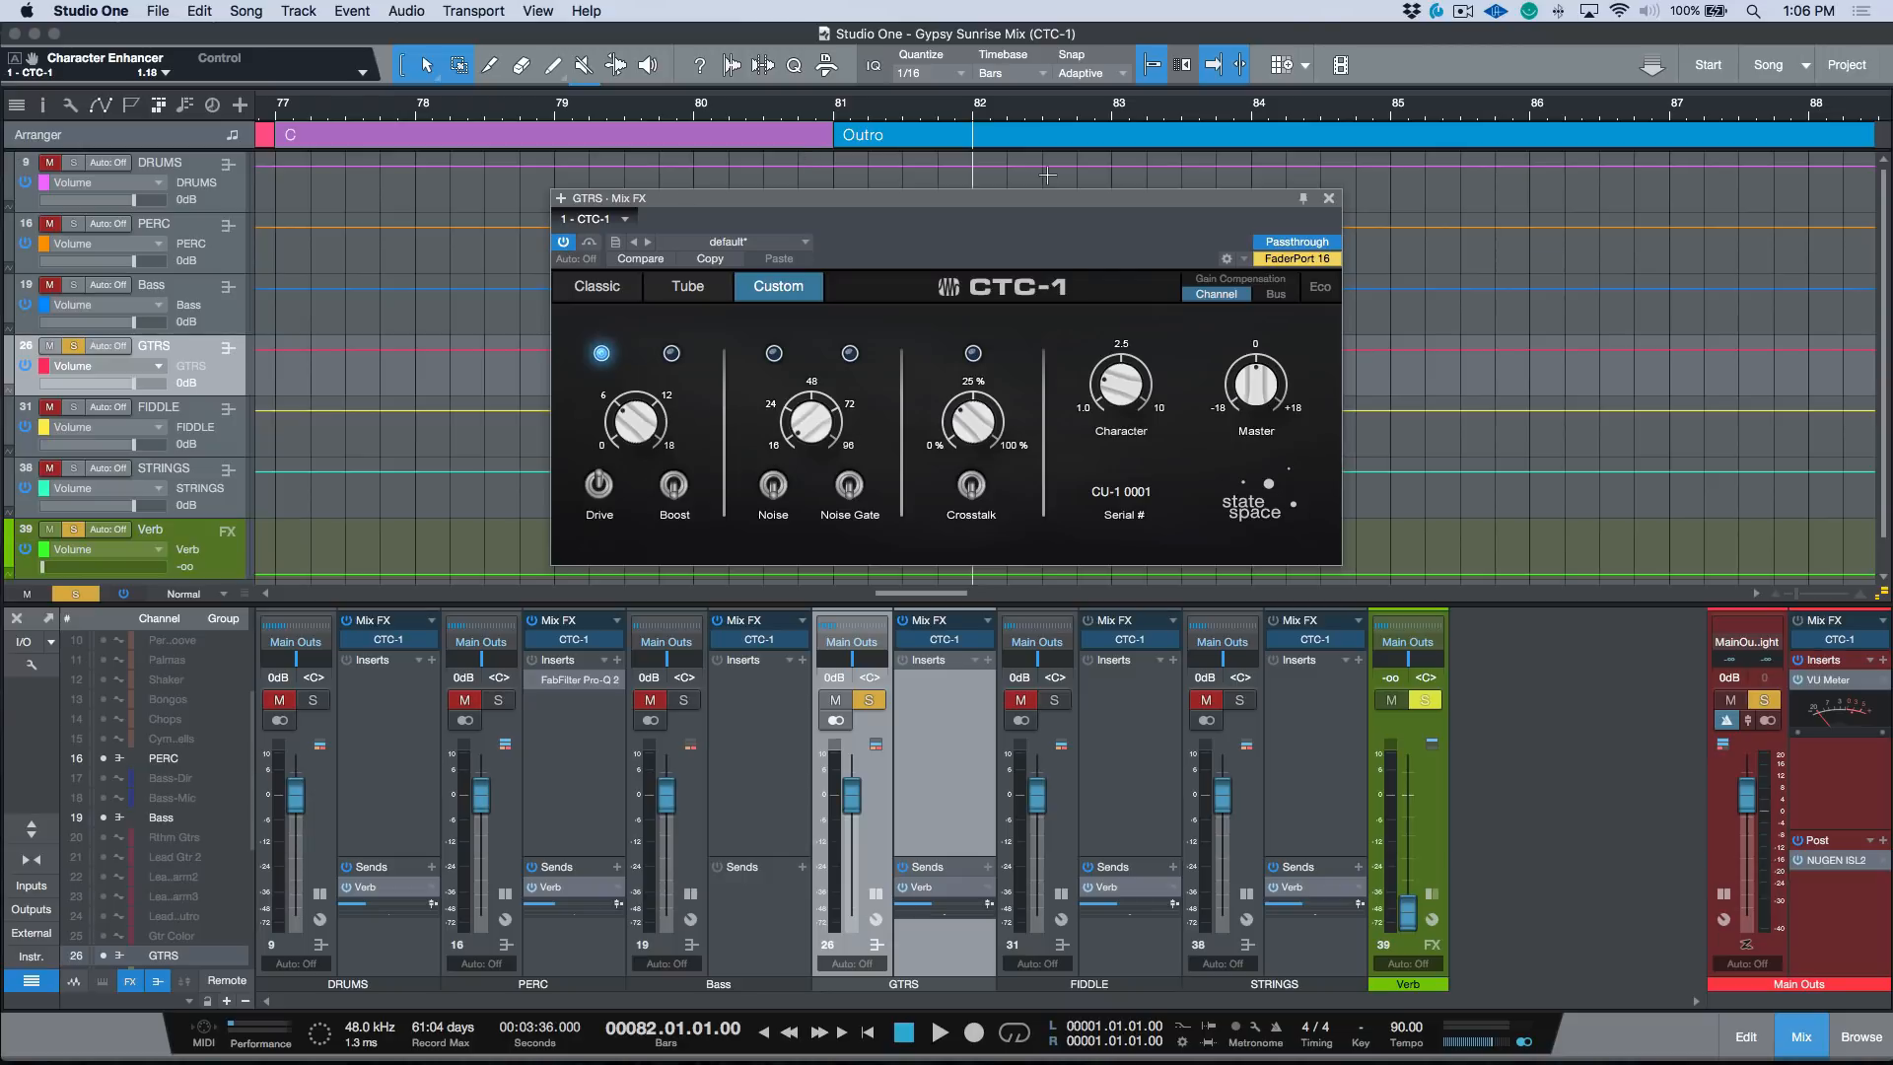
{"action": "left_click", "coordinate": [1329, 200]}
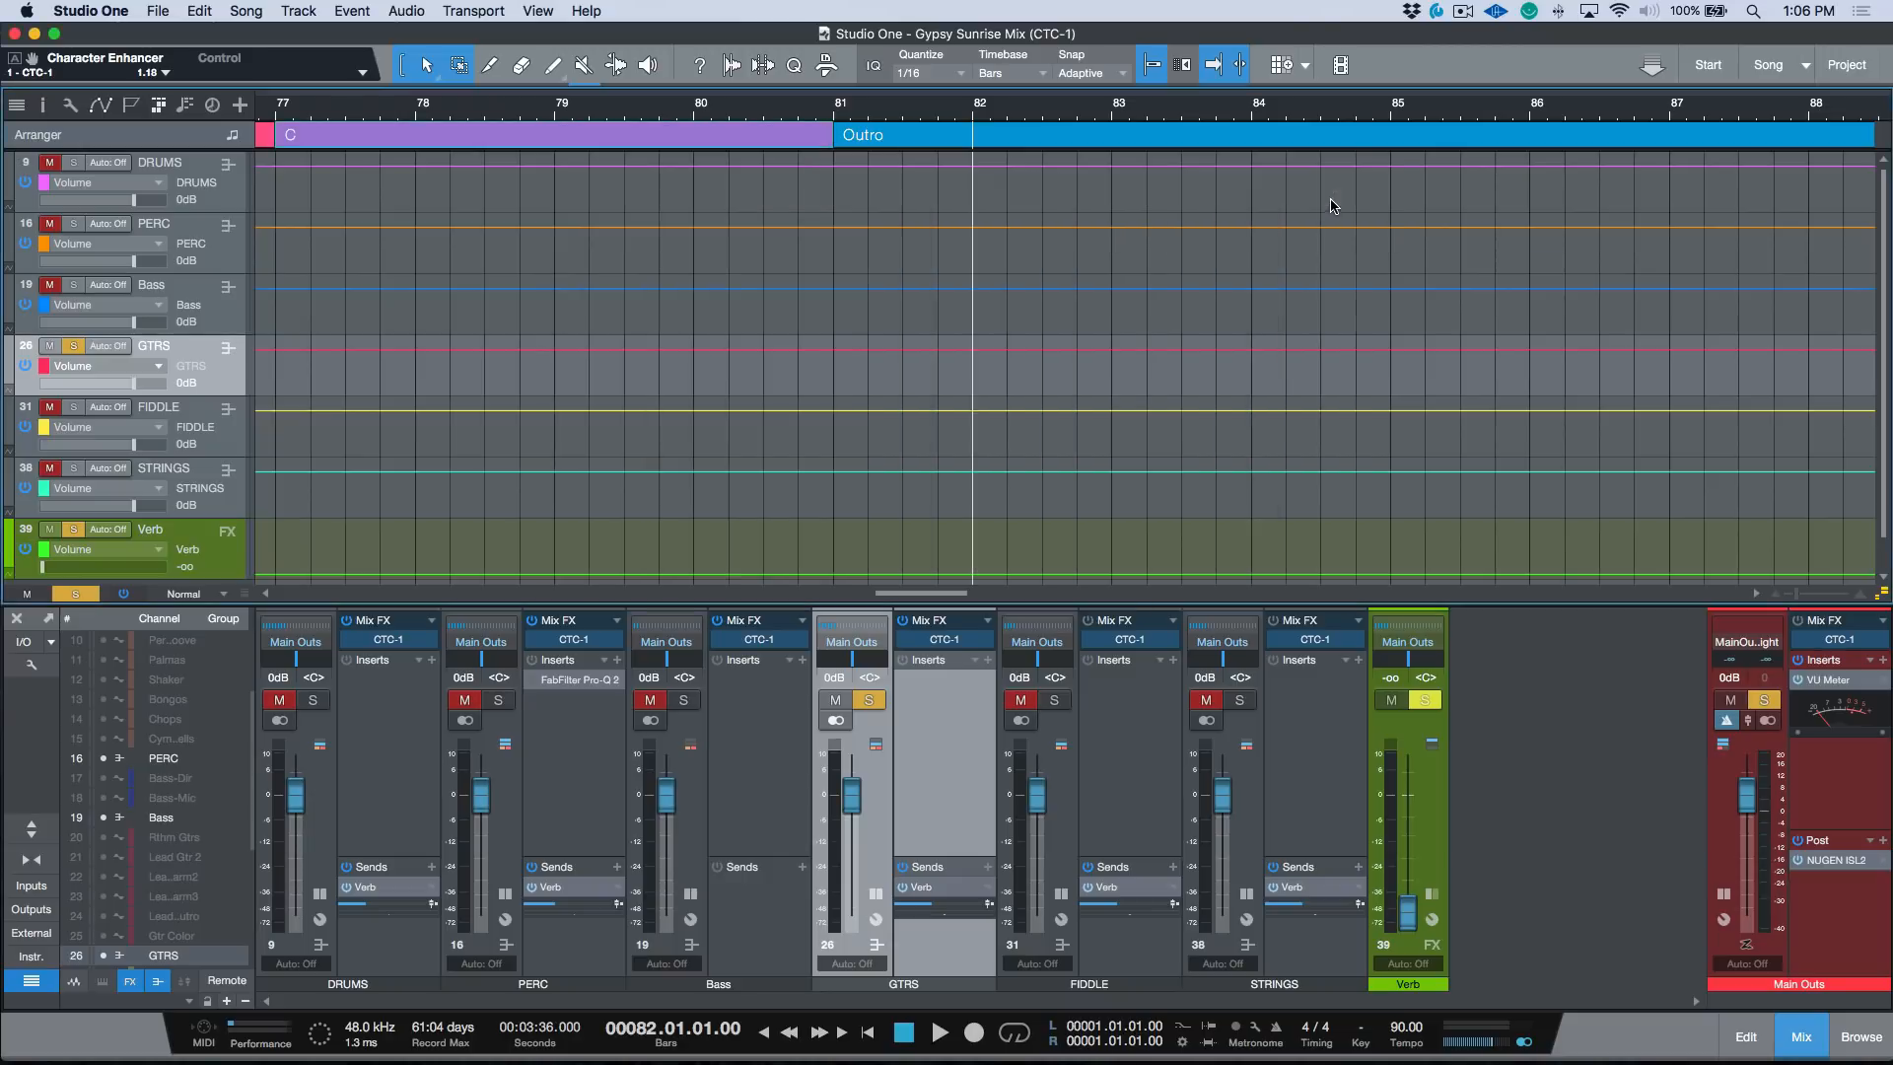
Solo the FIDDLE bus, open its CTC-1 Mix FX and move the plug-in window clear of the timeline ruler
{"action": "left_click", "coordinate": [1065, 832]}
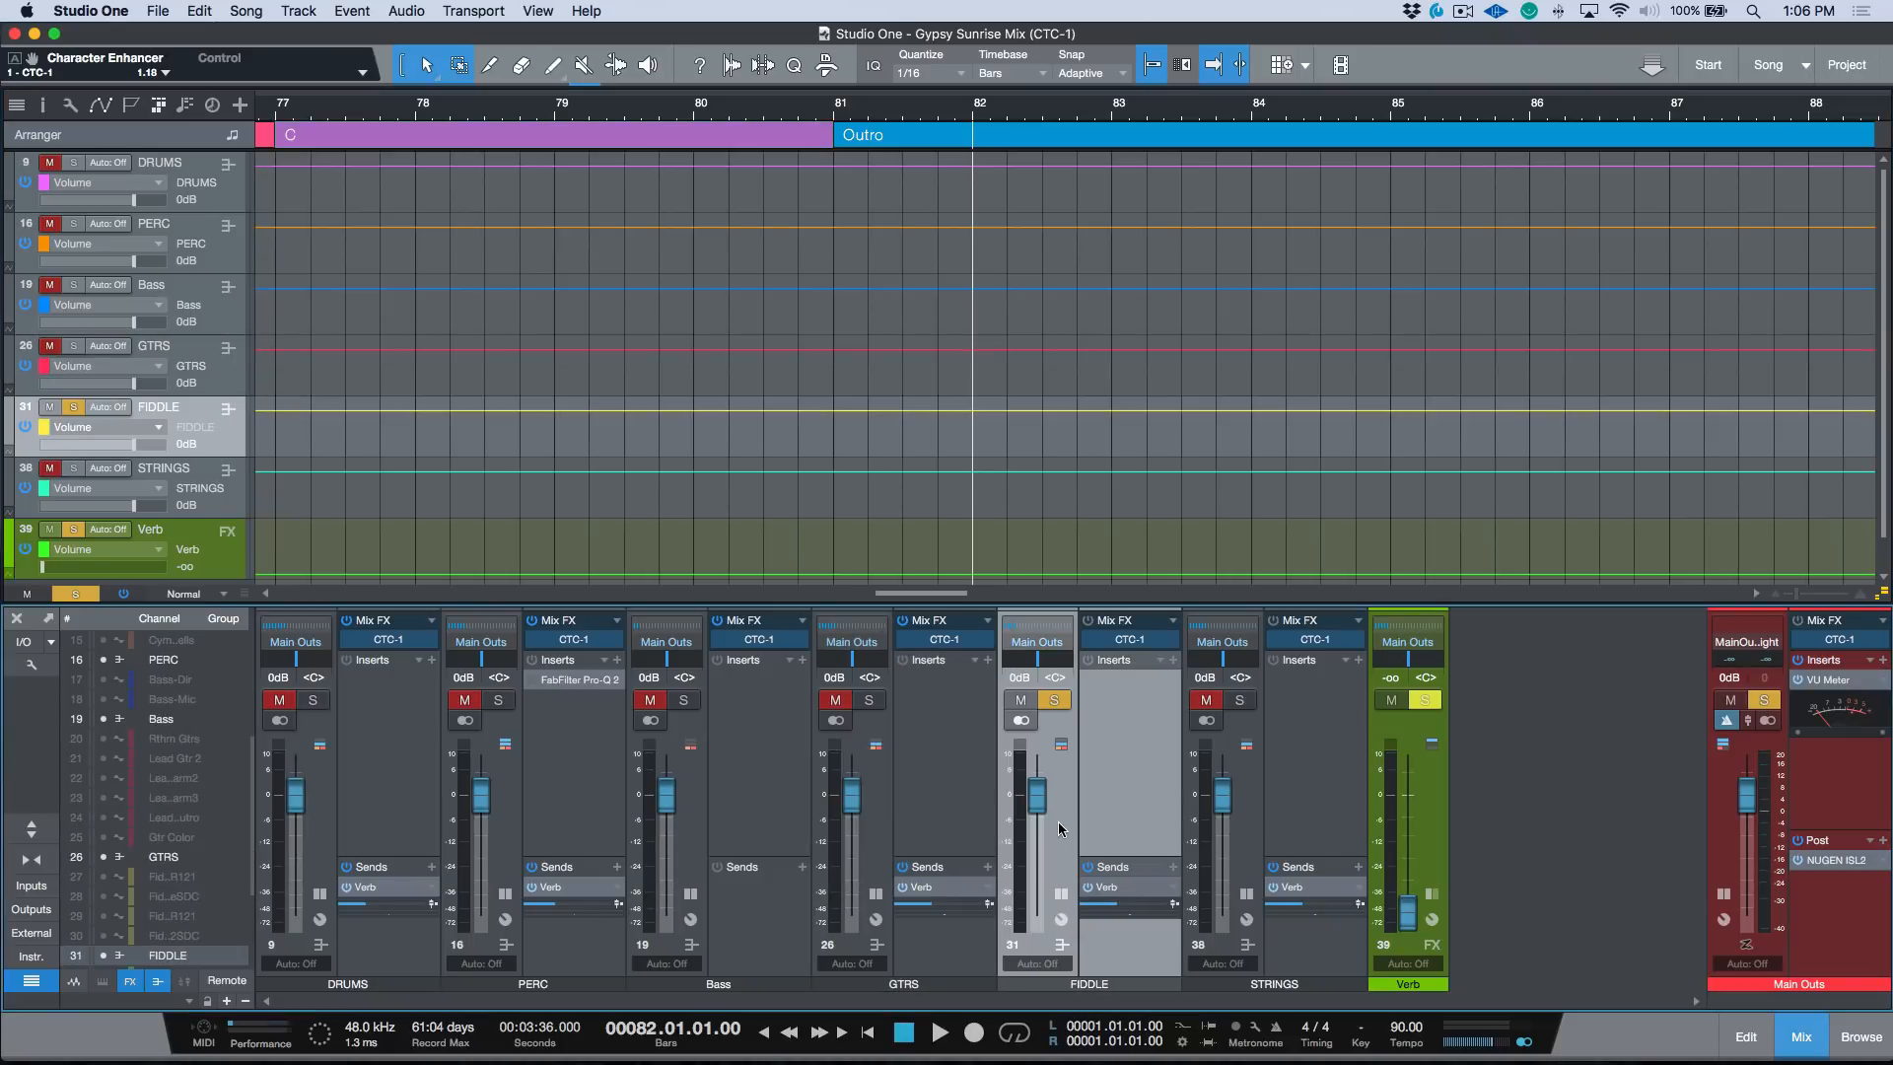
{"action": "left_click", "coordinate": [1130, 640]}
{"action": "scroll", "coordinate": [790, 359], "scroll_direction": "right", "scroll_amount": 5}
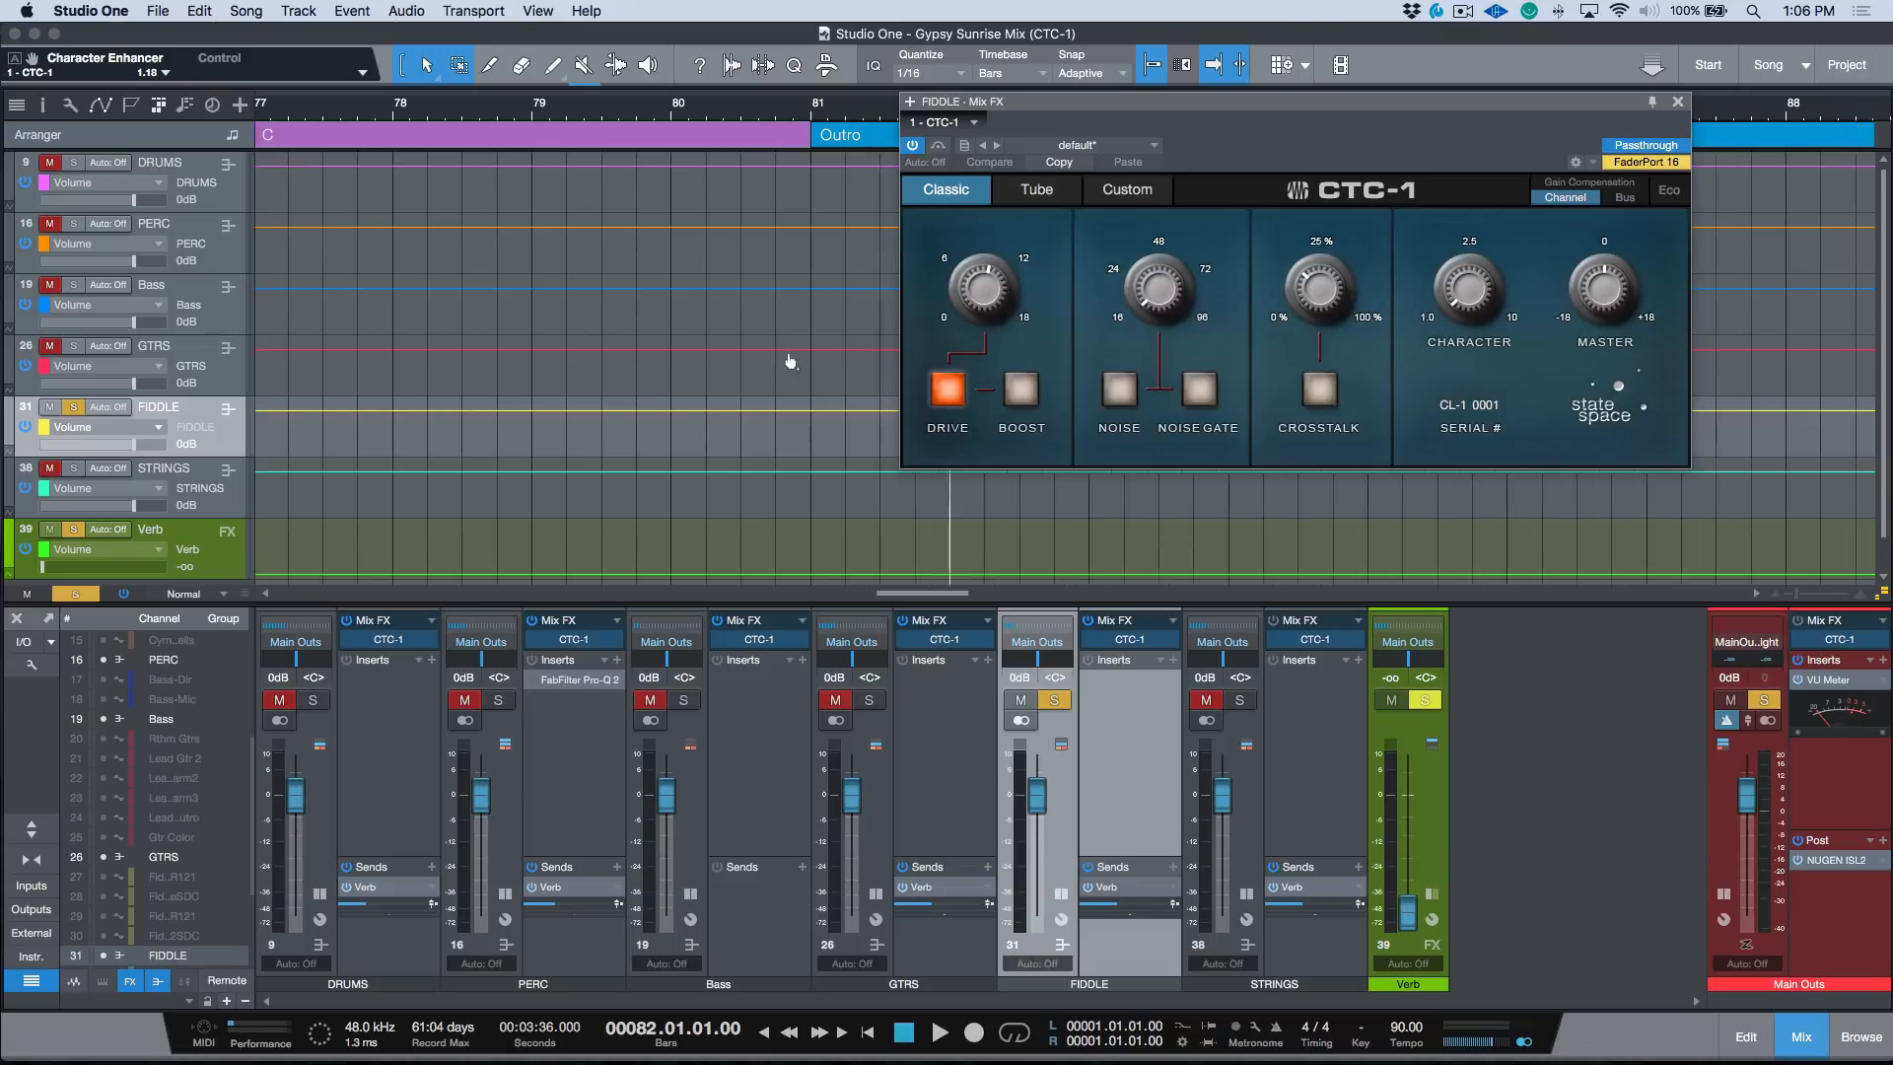
{"action": "left_click", "coordinate": [827, 141]}
{"action": "left_click_drag", "start_coordinate": [1240, 102], "coordinate": [899, 291]}
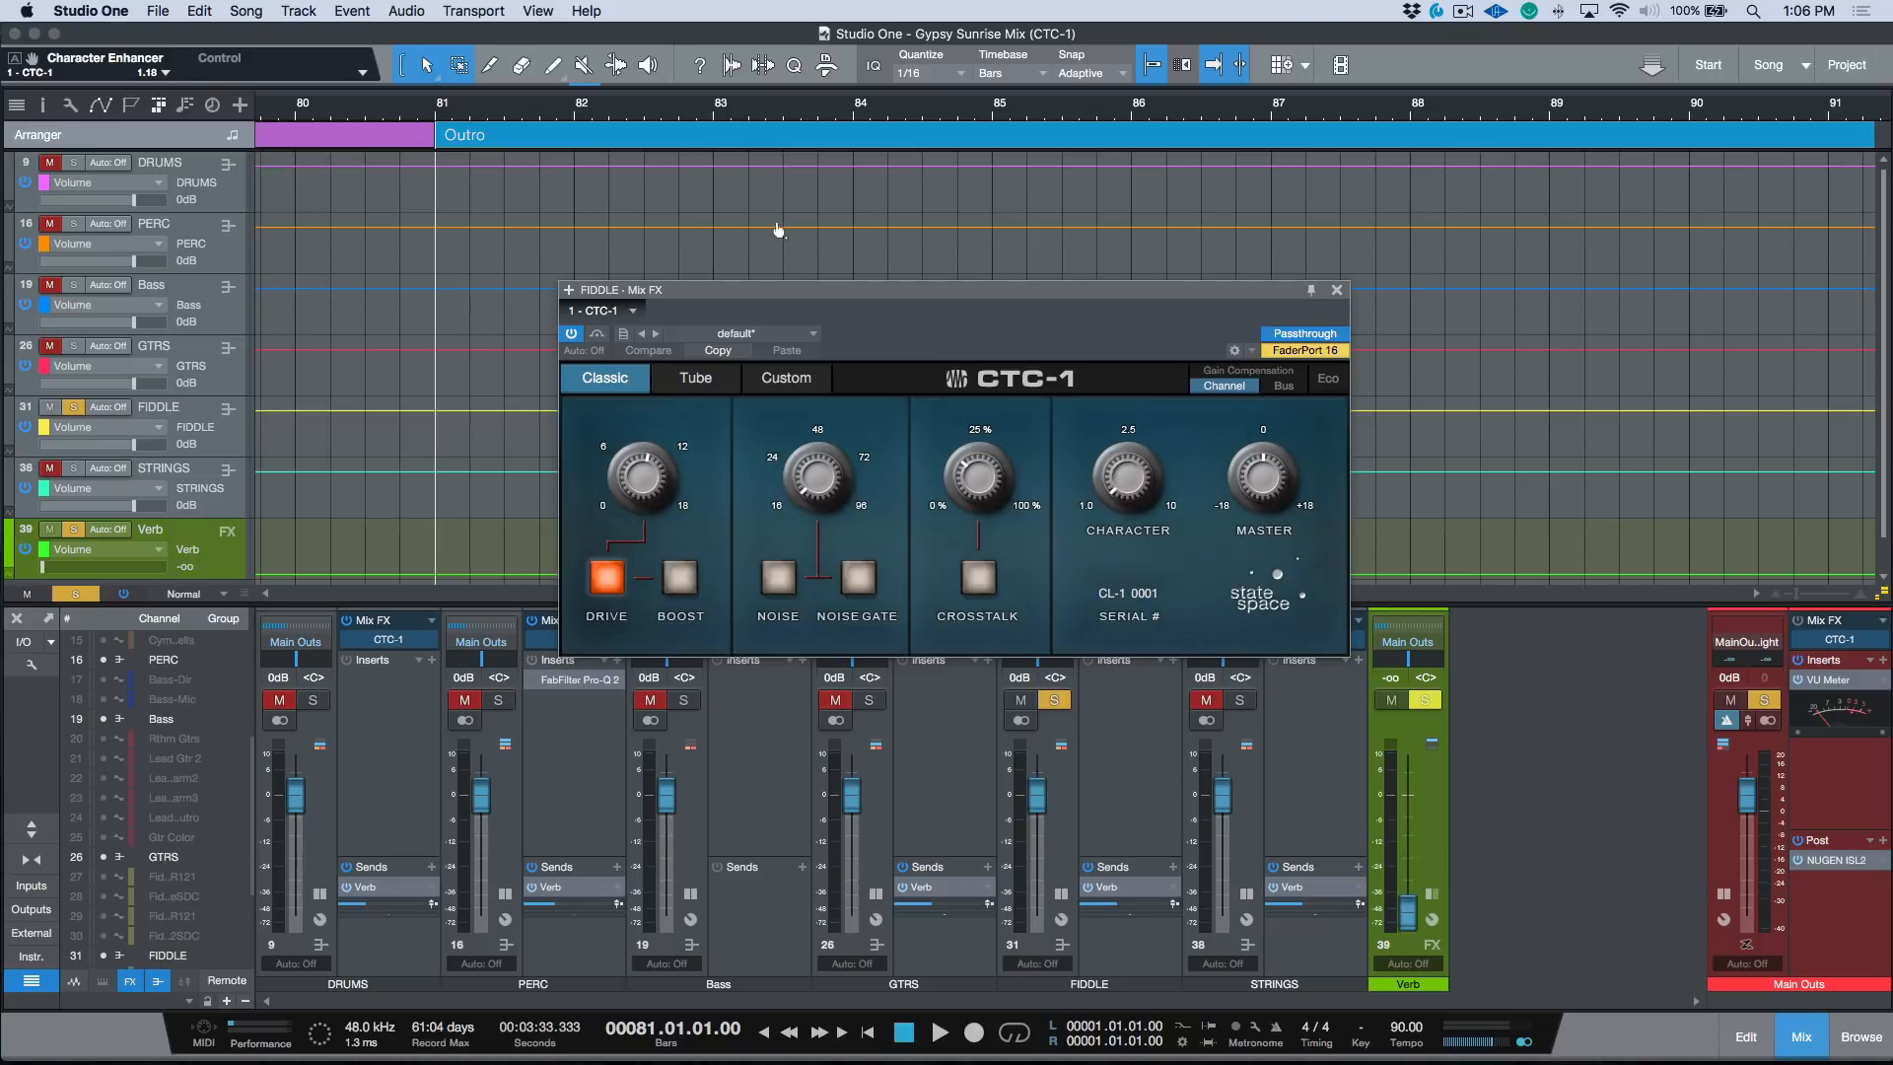
Play the soloed fiddle from the Solos section at bar 49 and set the CTC-1 Character to 1.42
{"action": "key", "text": "shift+b"}
{"action": "key", "text": "shift+b"}
{"action": "key", "text": "shift+b"}
{"action": "key", "text": "shift+b"}
{"action": "key", "text": "shift+n"}
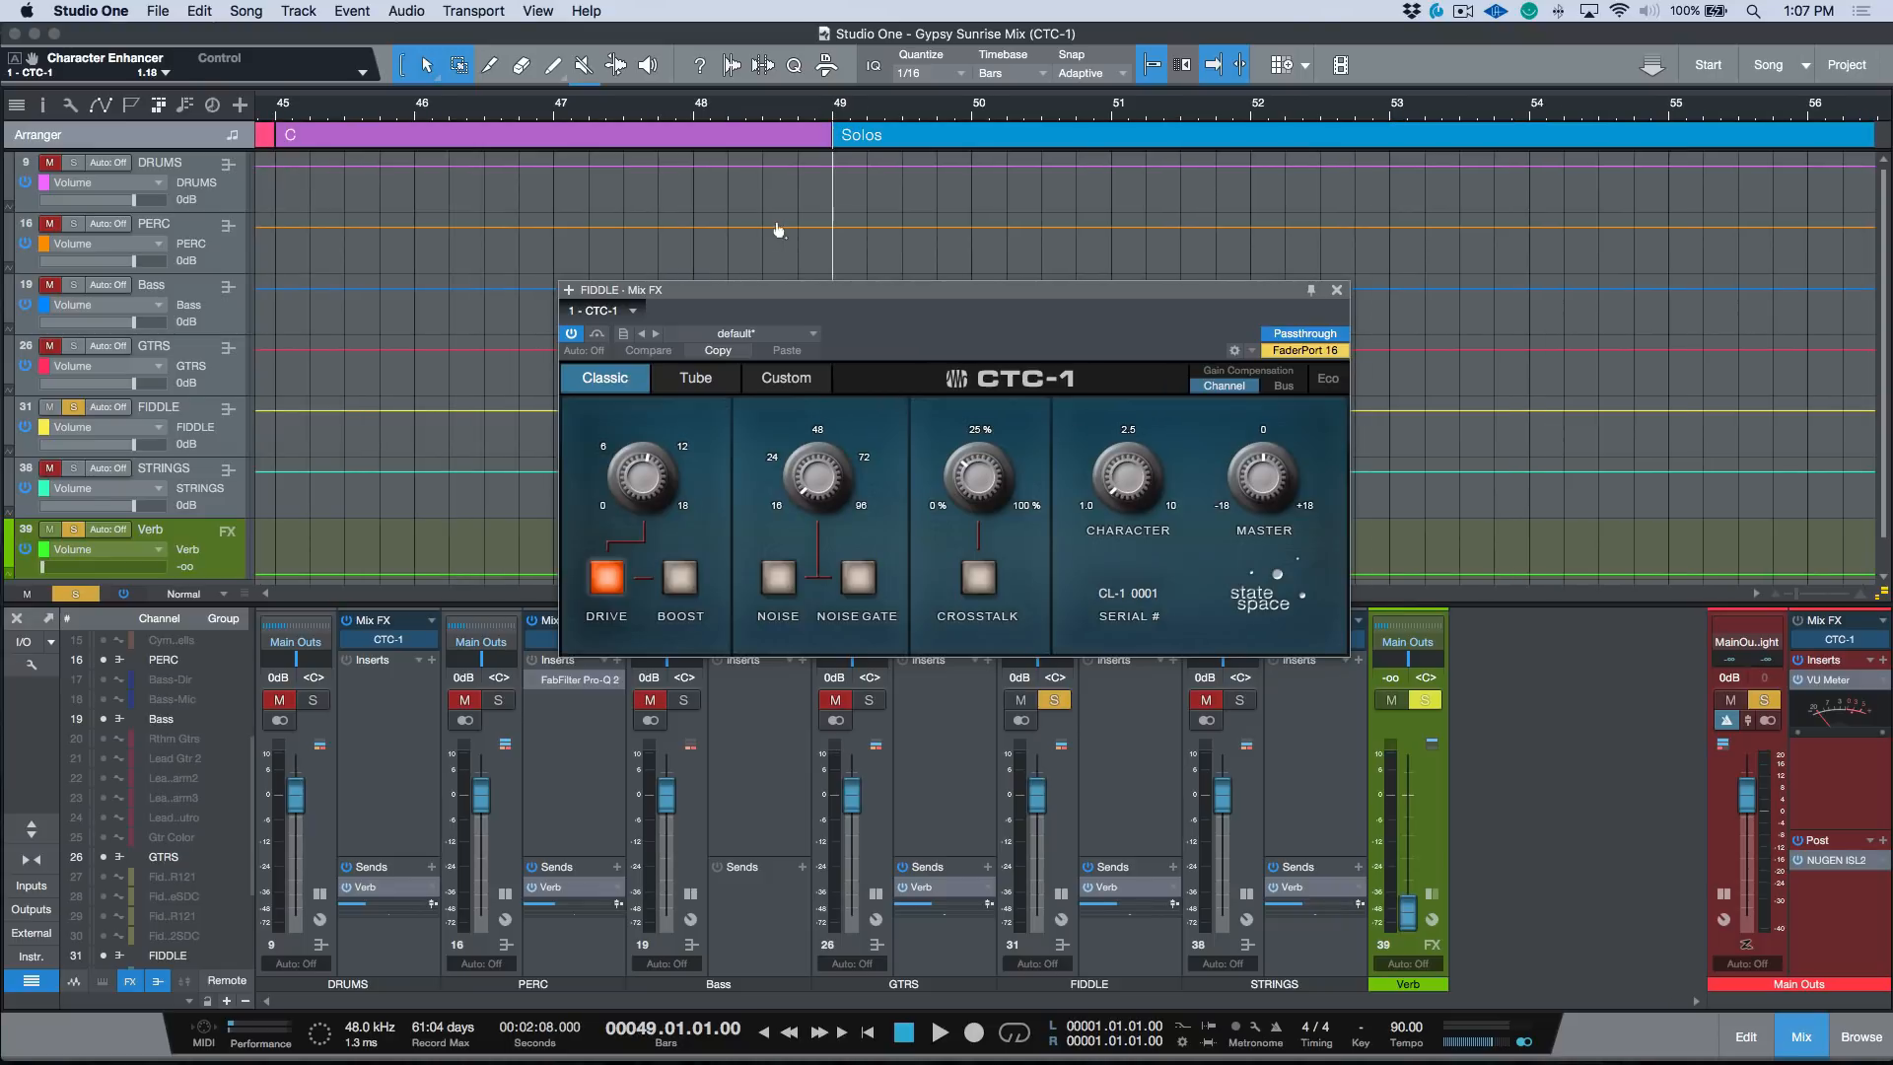
{"action": "key", "text": "space"}
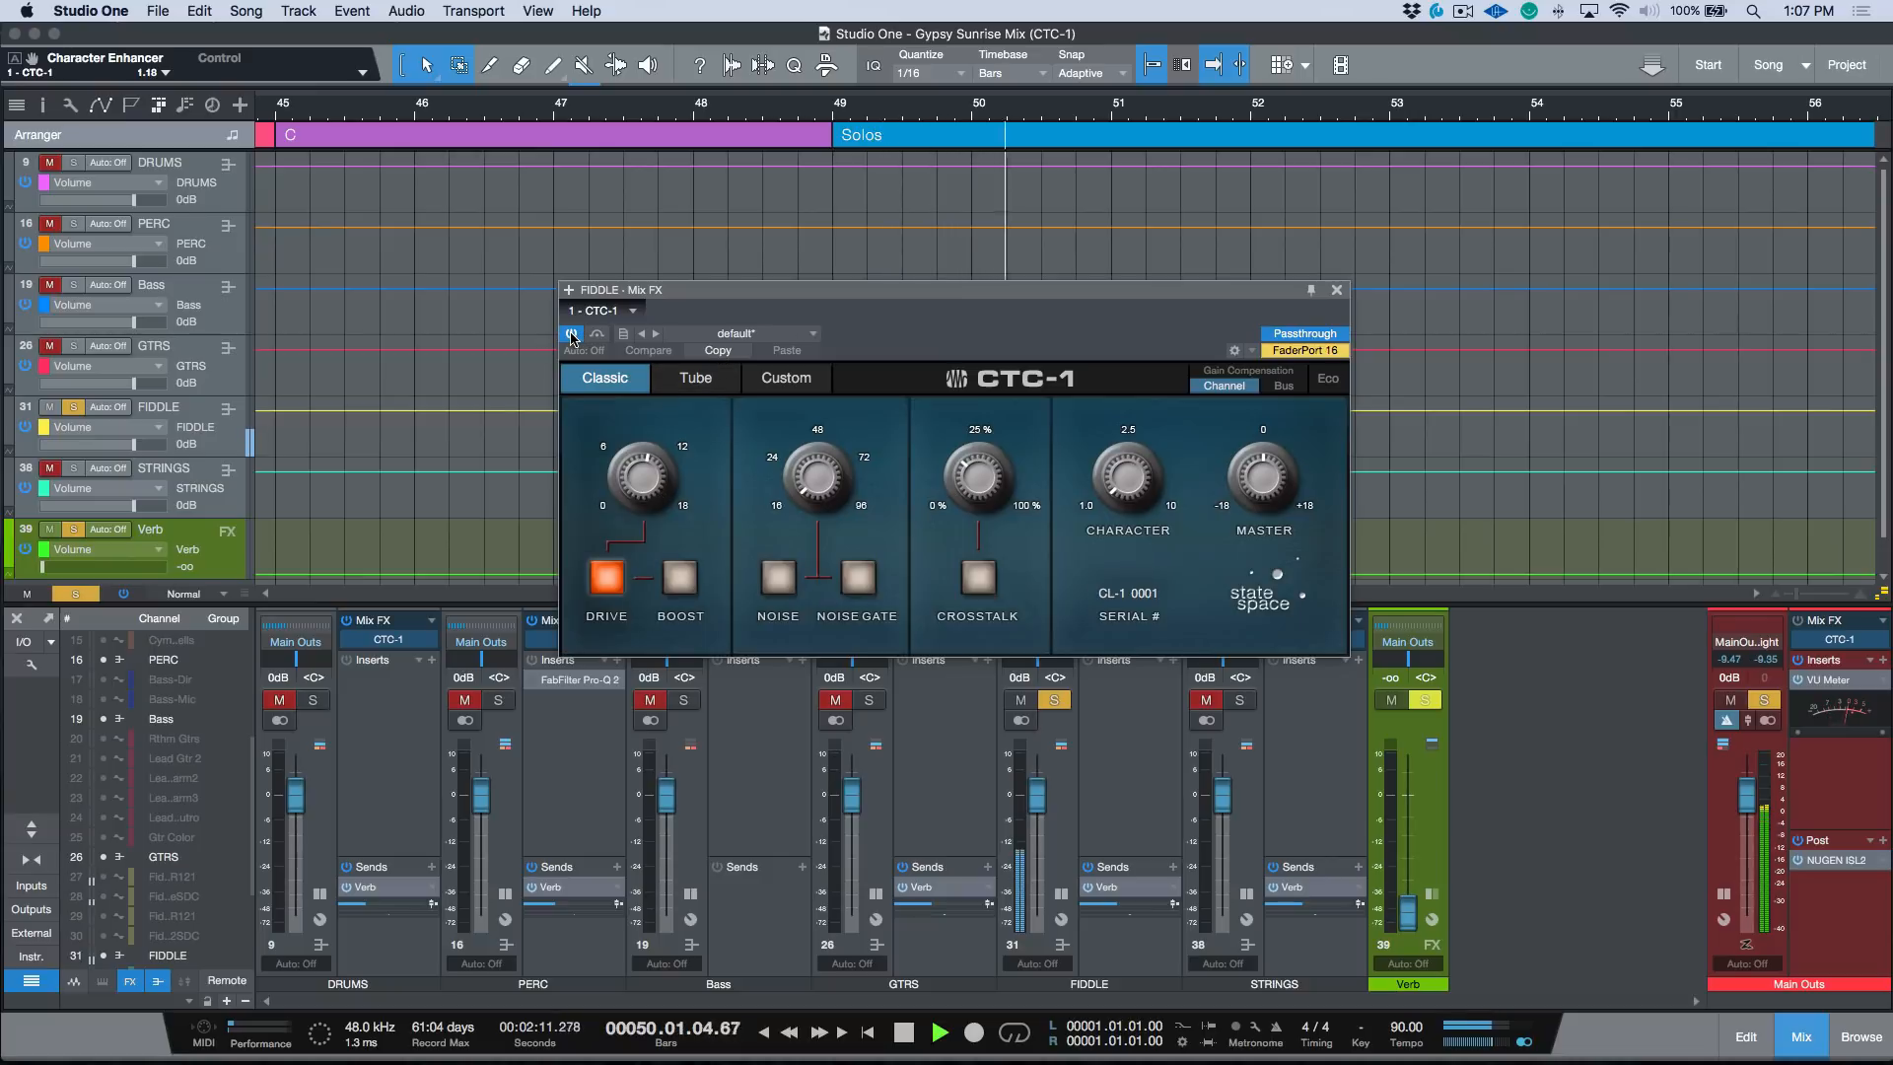
{"action": "left_click_drag", "start_coordinate": [1125, 473], "coordinate": [1124, 398]}
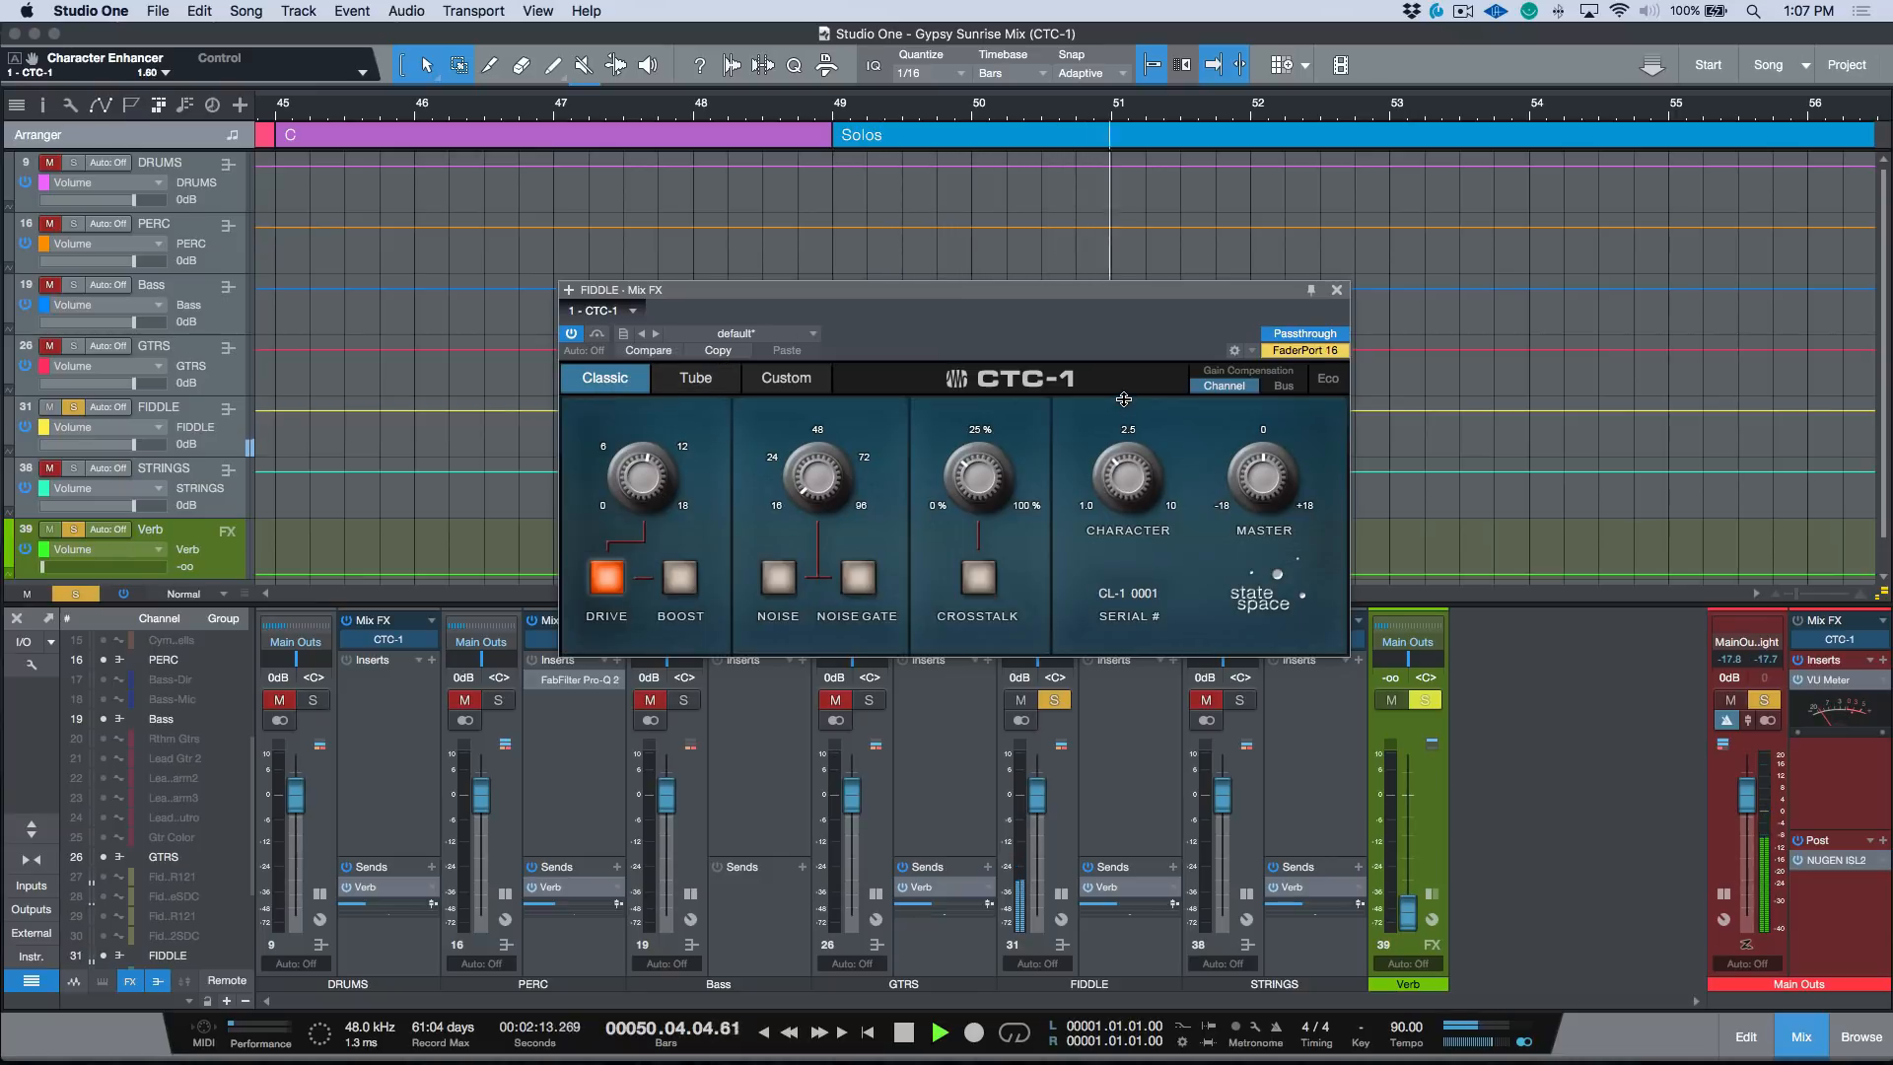
{"action": "key", "text": "space"}
Replay the fiddle from bar 49 with the CTC-1 off, turning it back on during playback to compare
{"action": "left_click", "coordinate": [573, 335]}
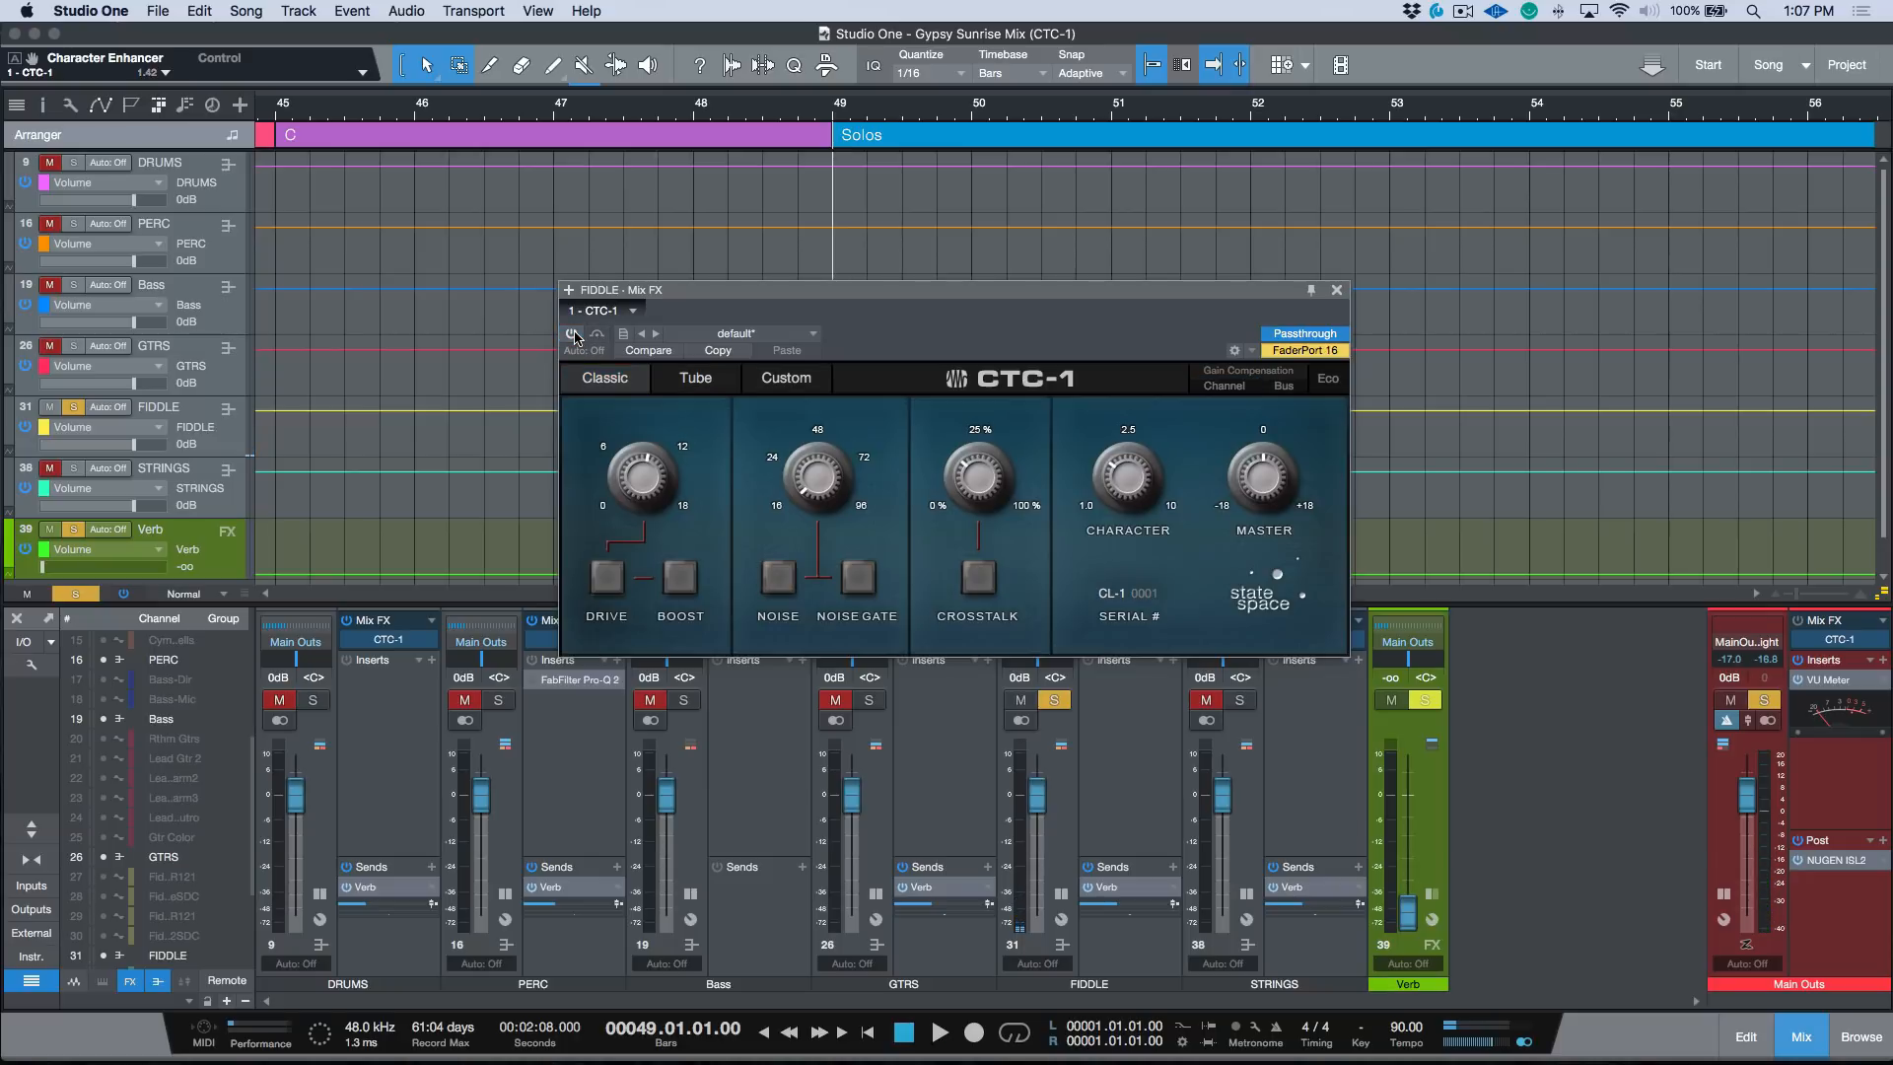
{"action": "key", "text": "space"}
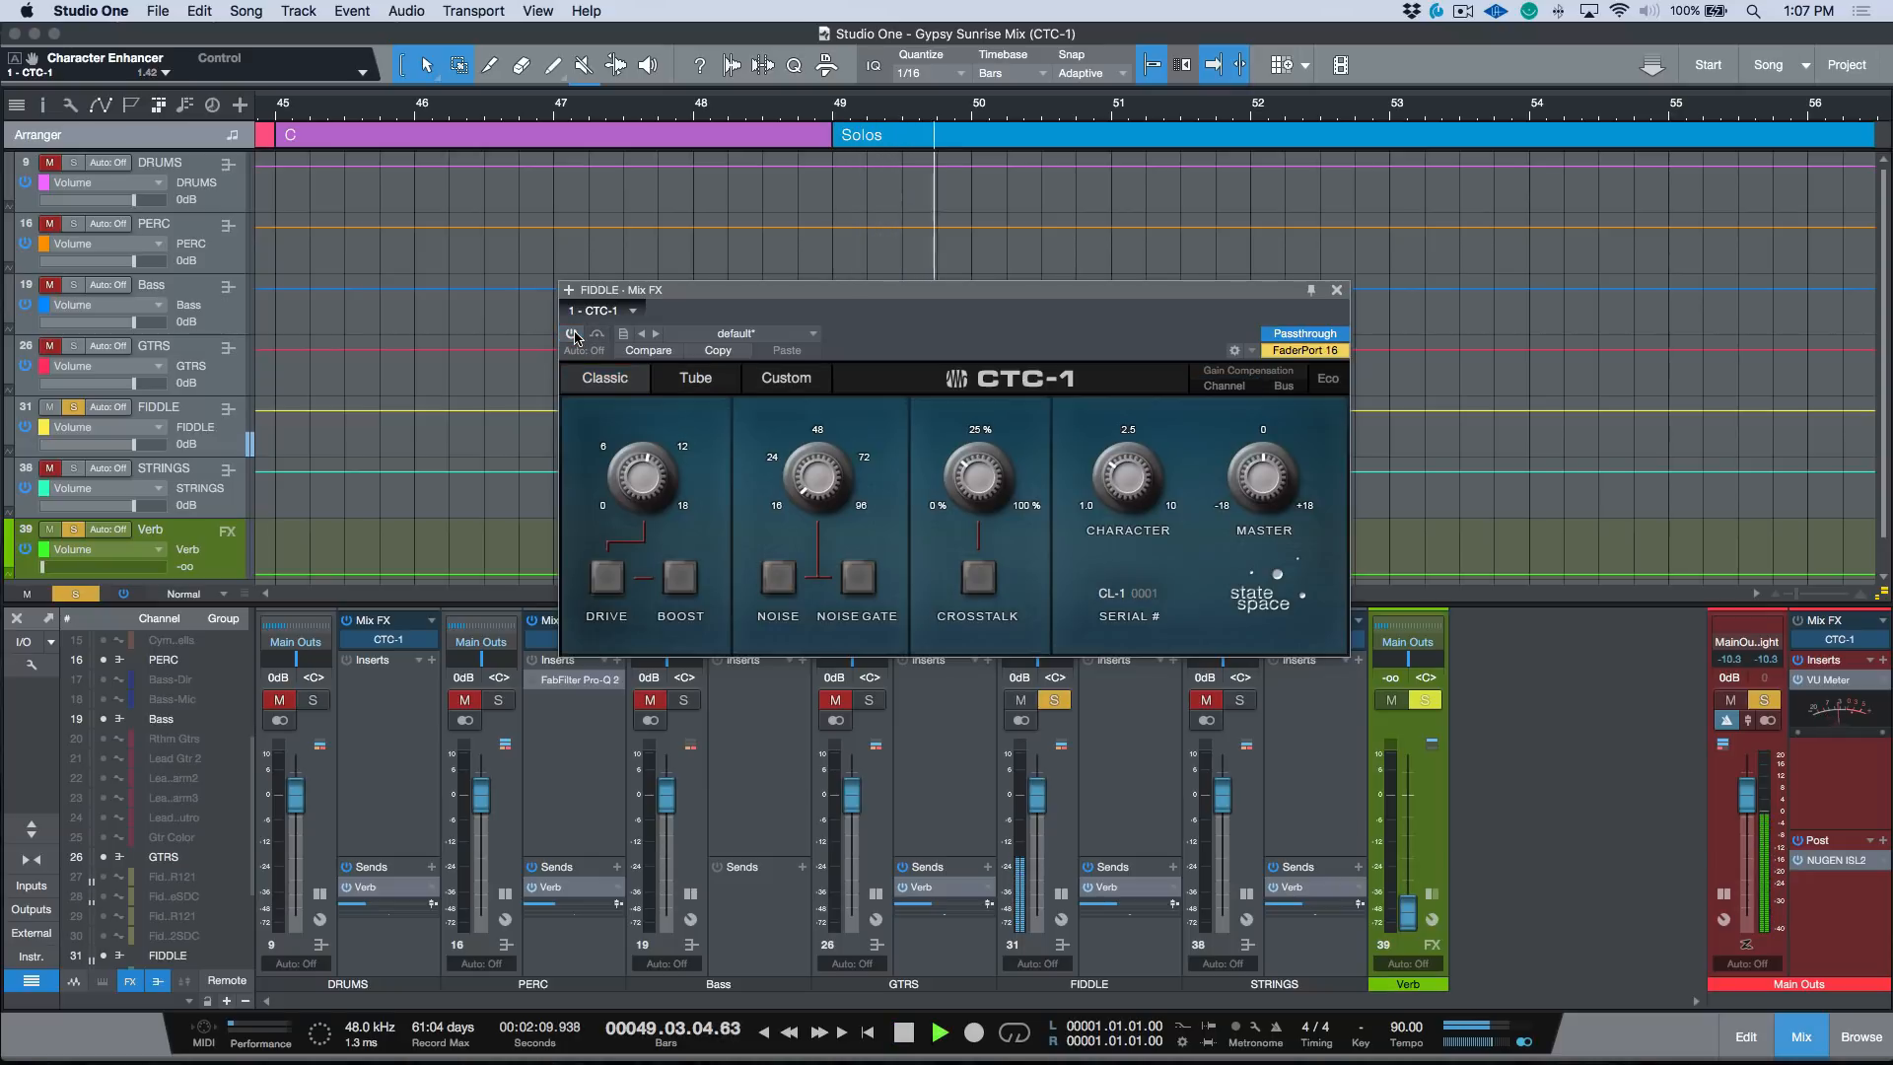
{"action": "left_click", "coordinate": [573, 334]}
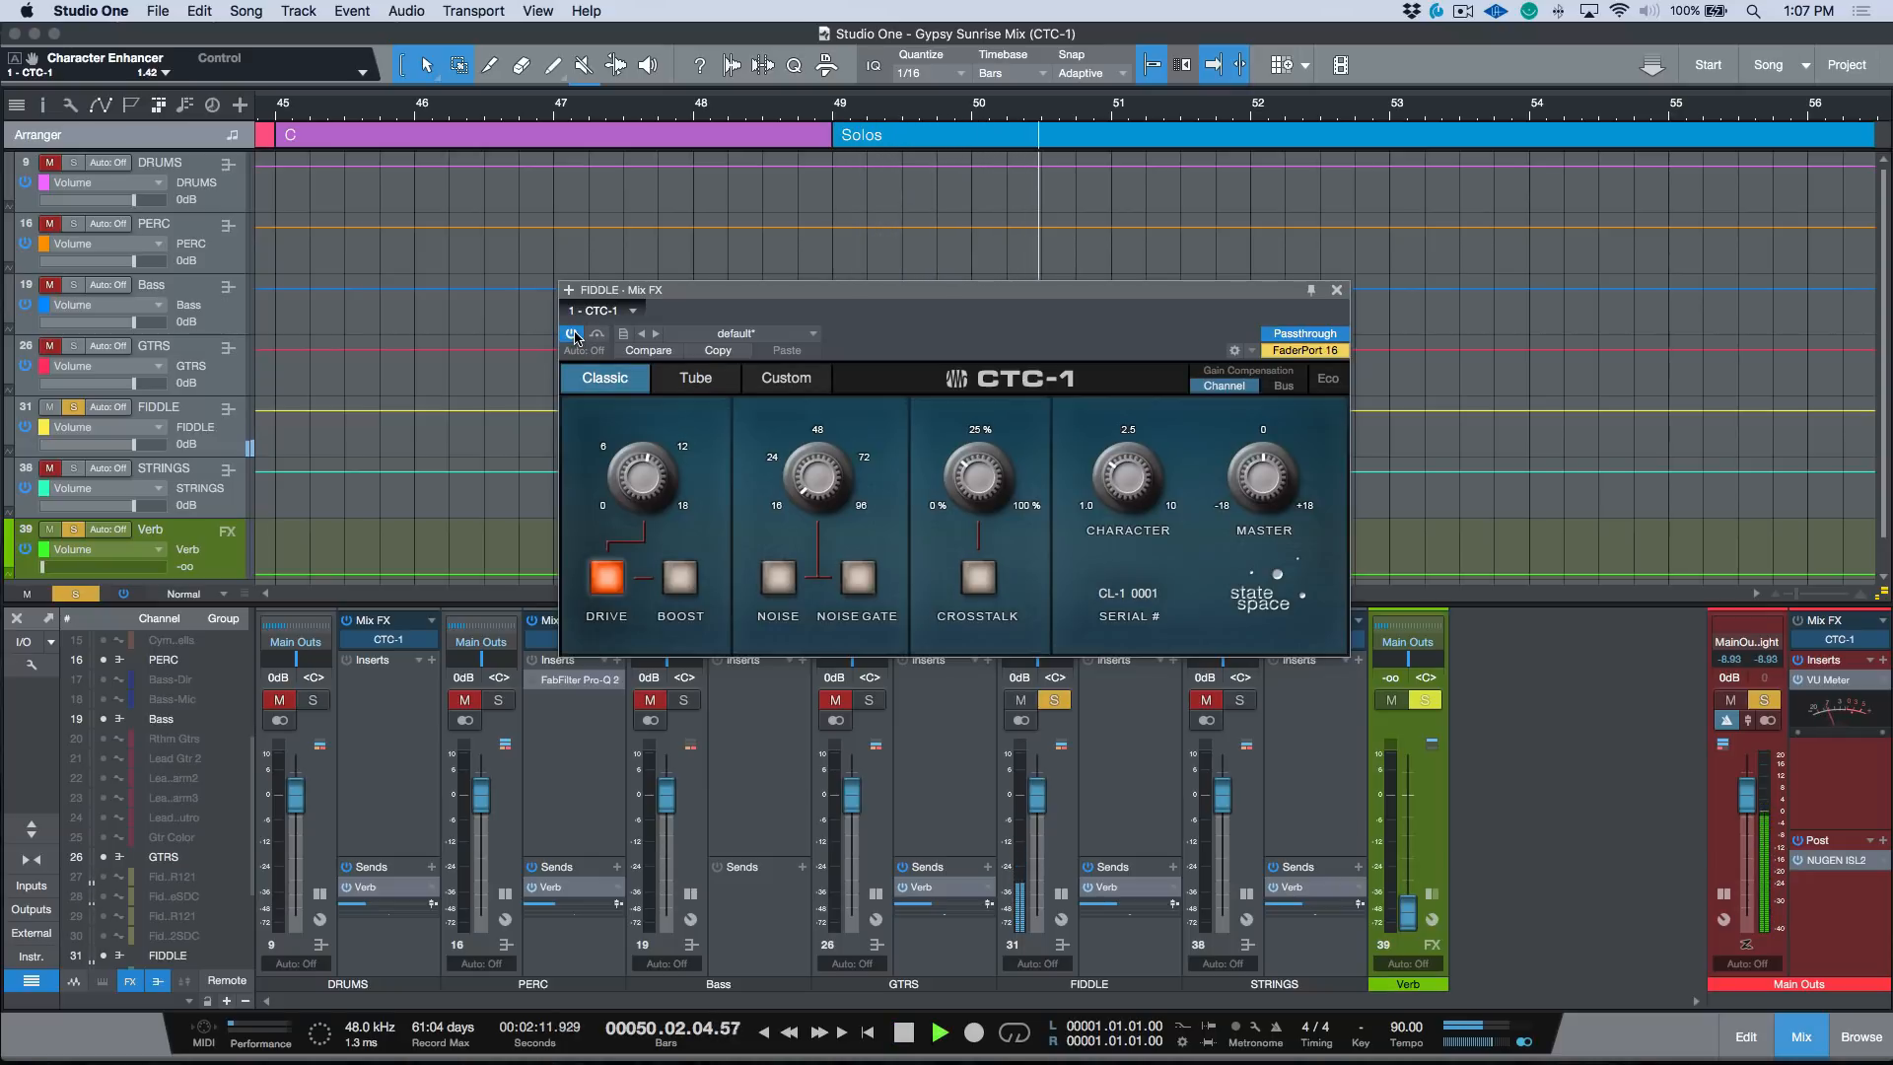
{"action": "key", "text": "space"}
Audition the soloed fiddle from bar 49 in the CTC-1's Tube mode, turning the plug-in off during playback and back on
{"action": "left_click", "coordinate": [725, 383]}
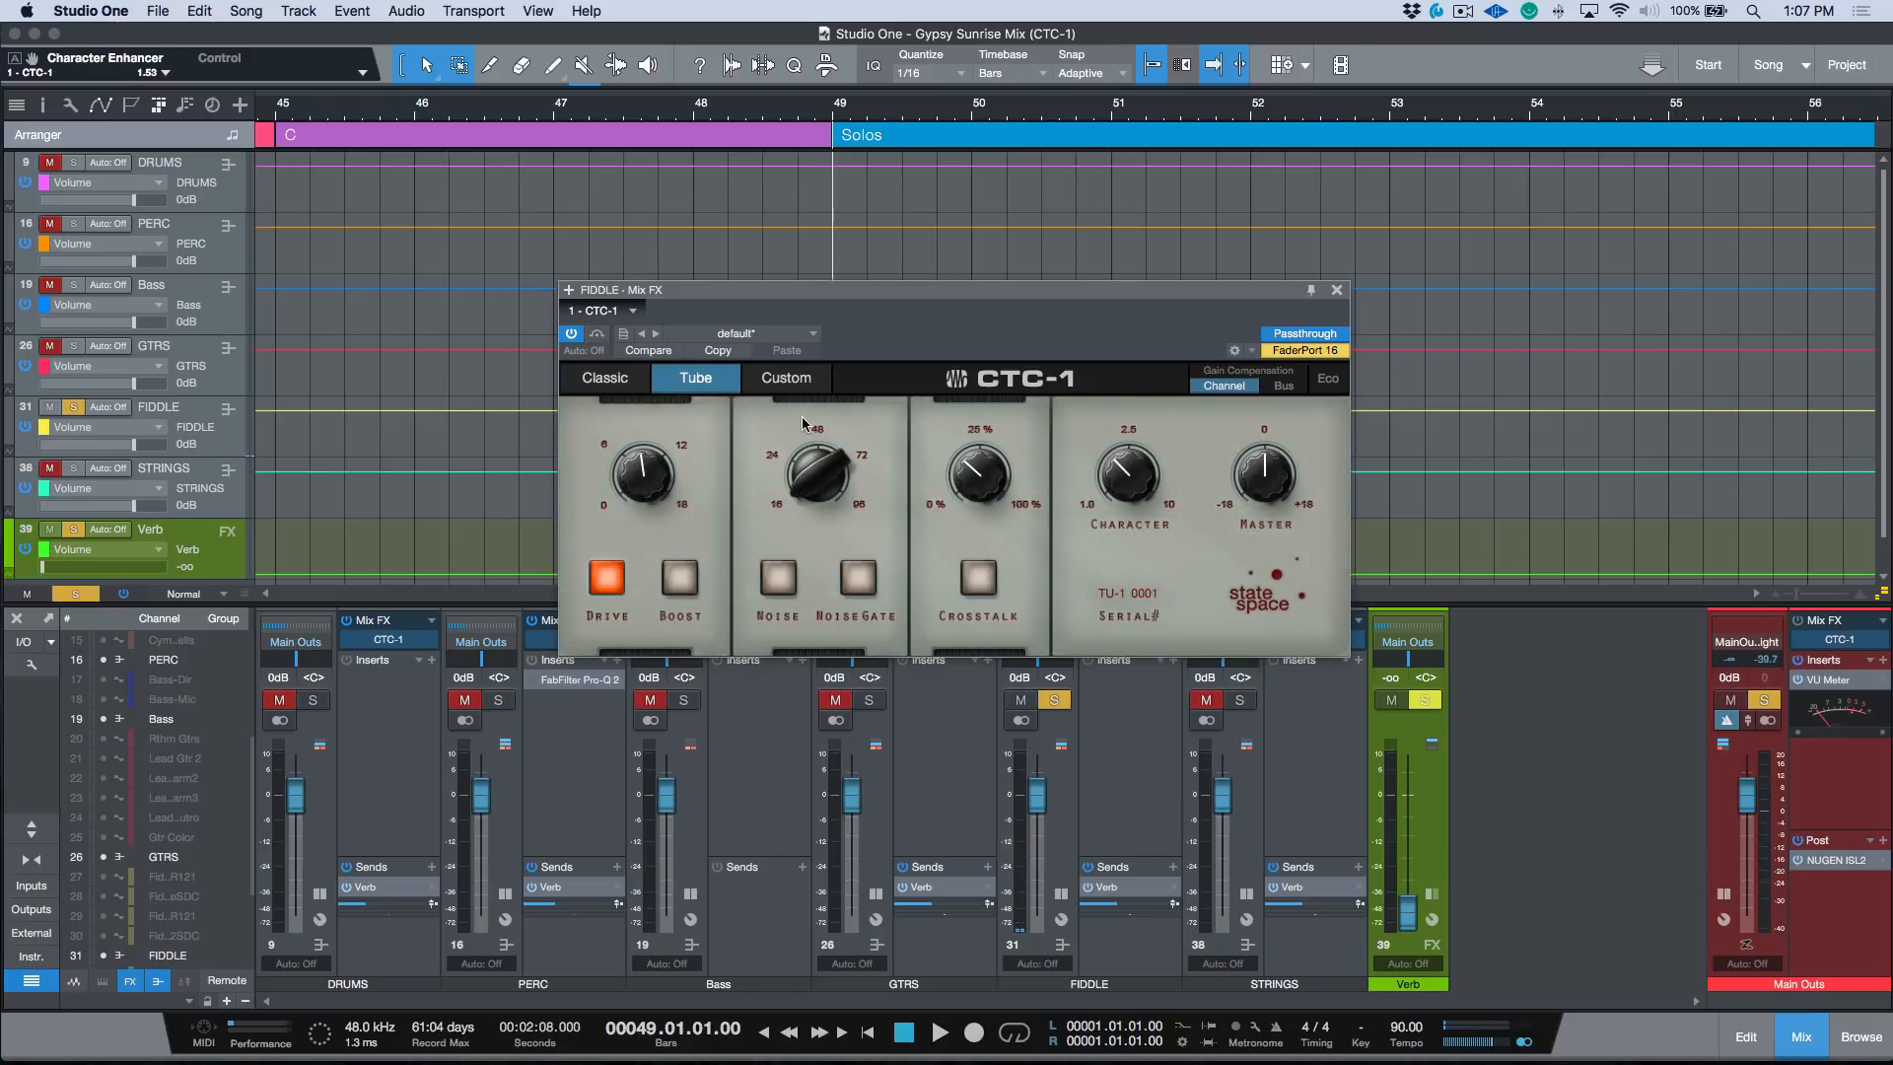
{"action": "key", "text": "space"}
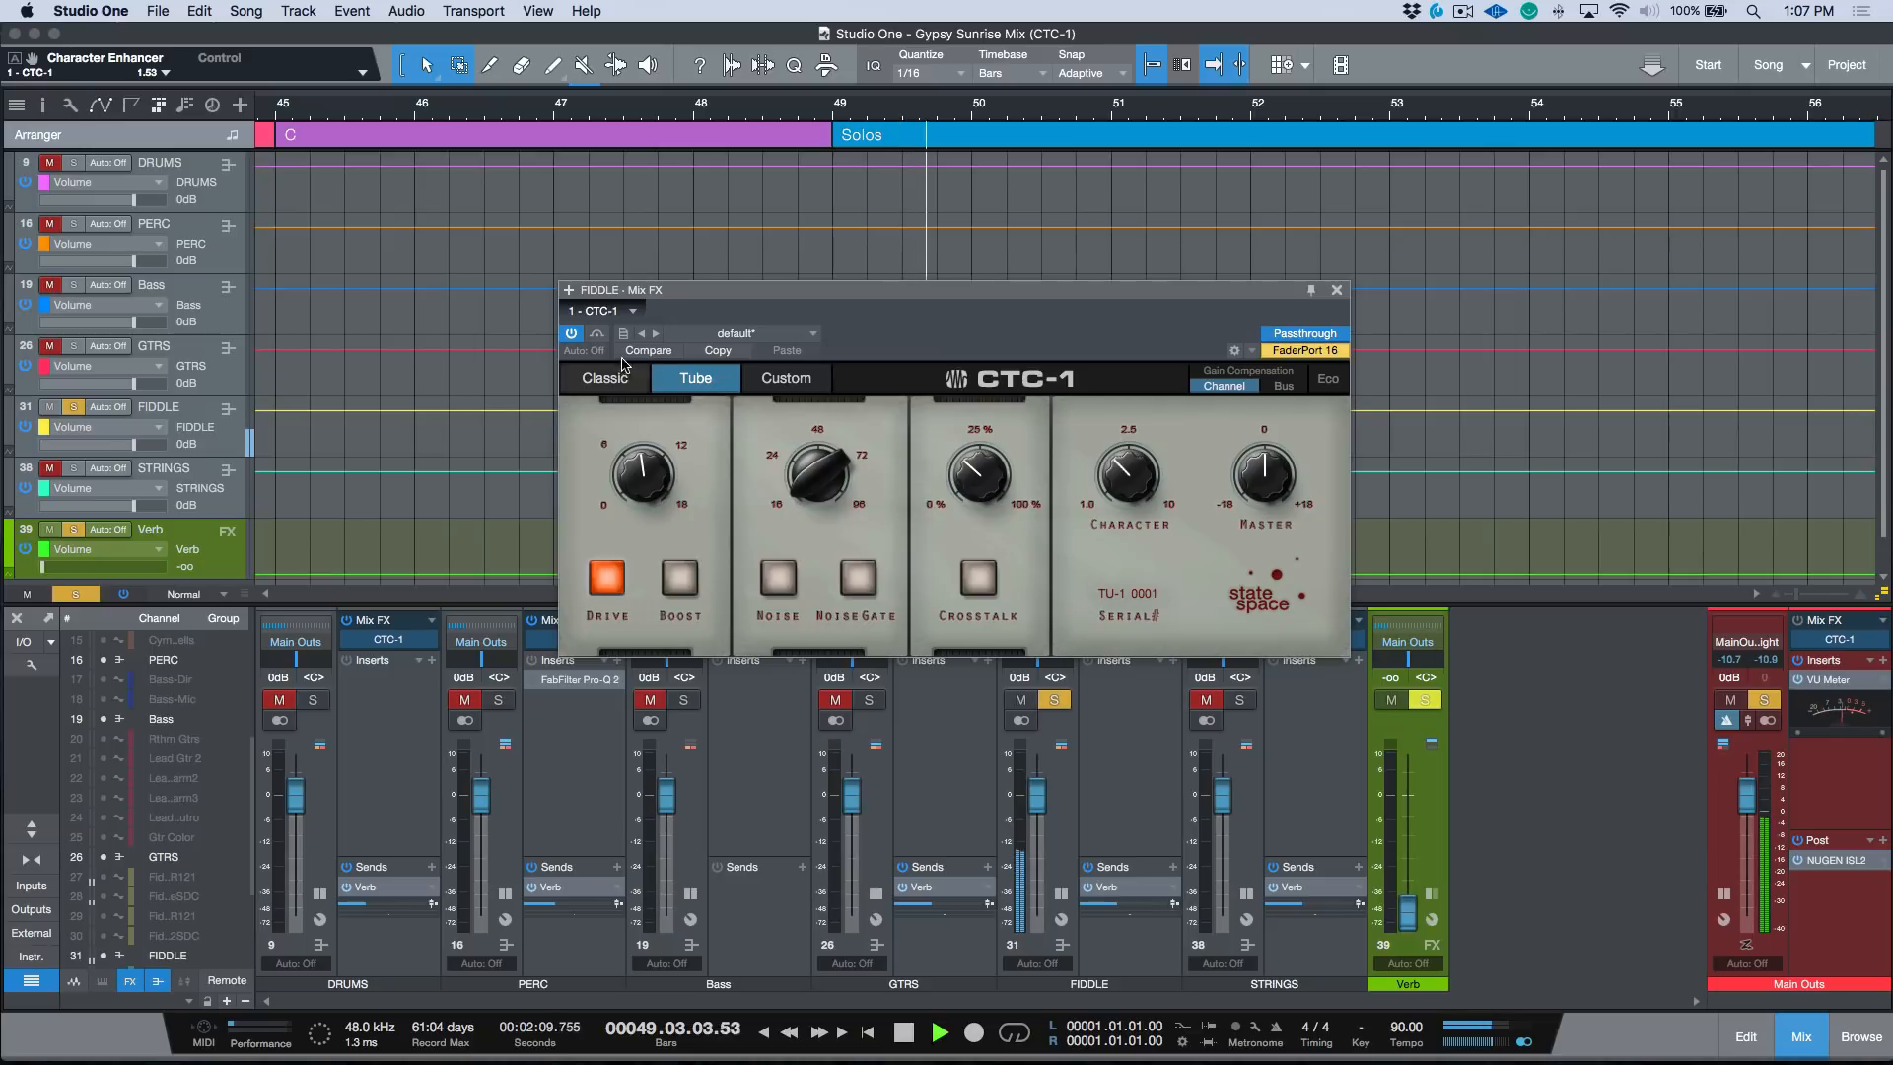
{"action": "left_click", "coordinate": [571, 334]}
{"action": "key", "text": "space"}
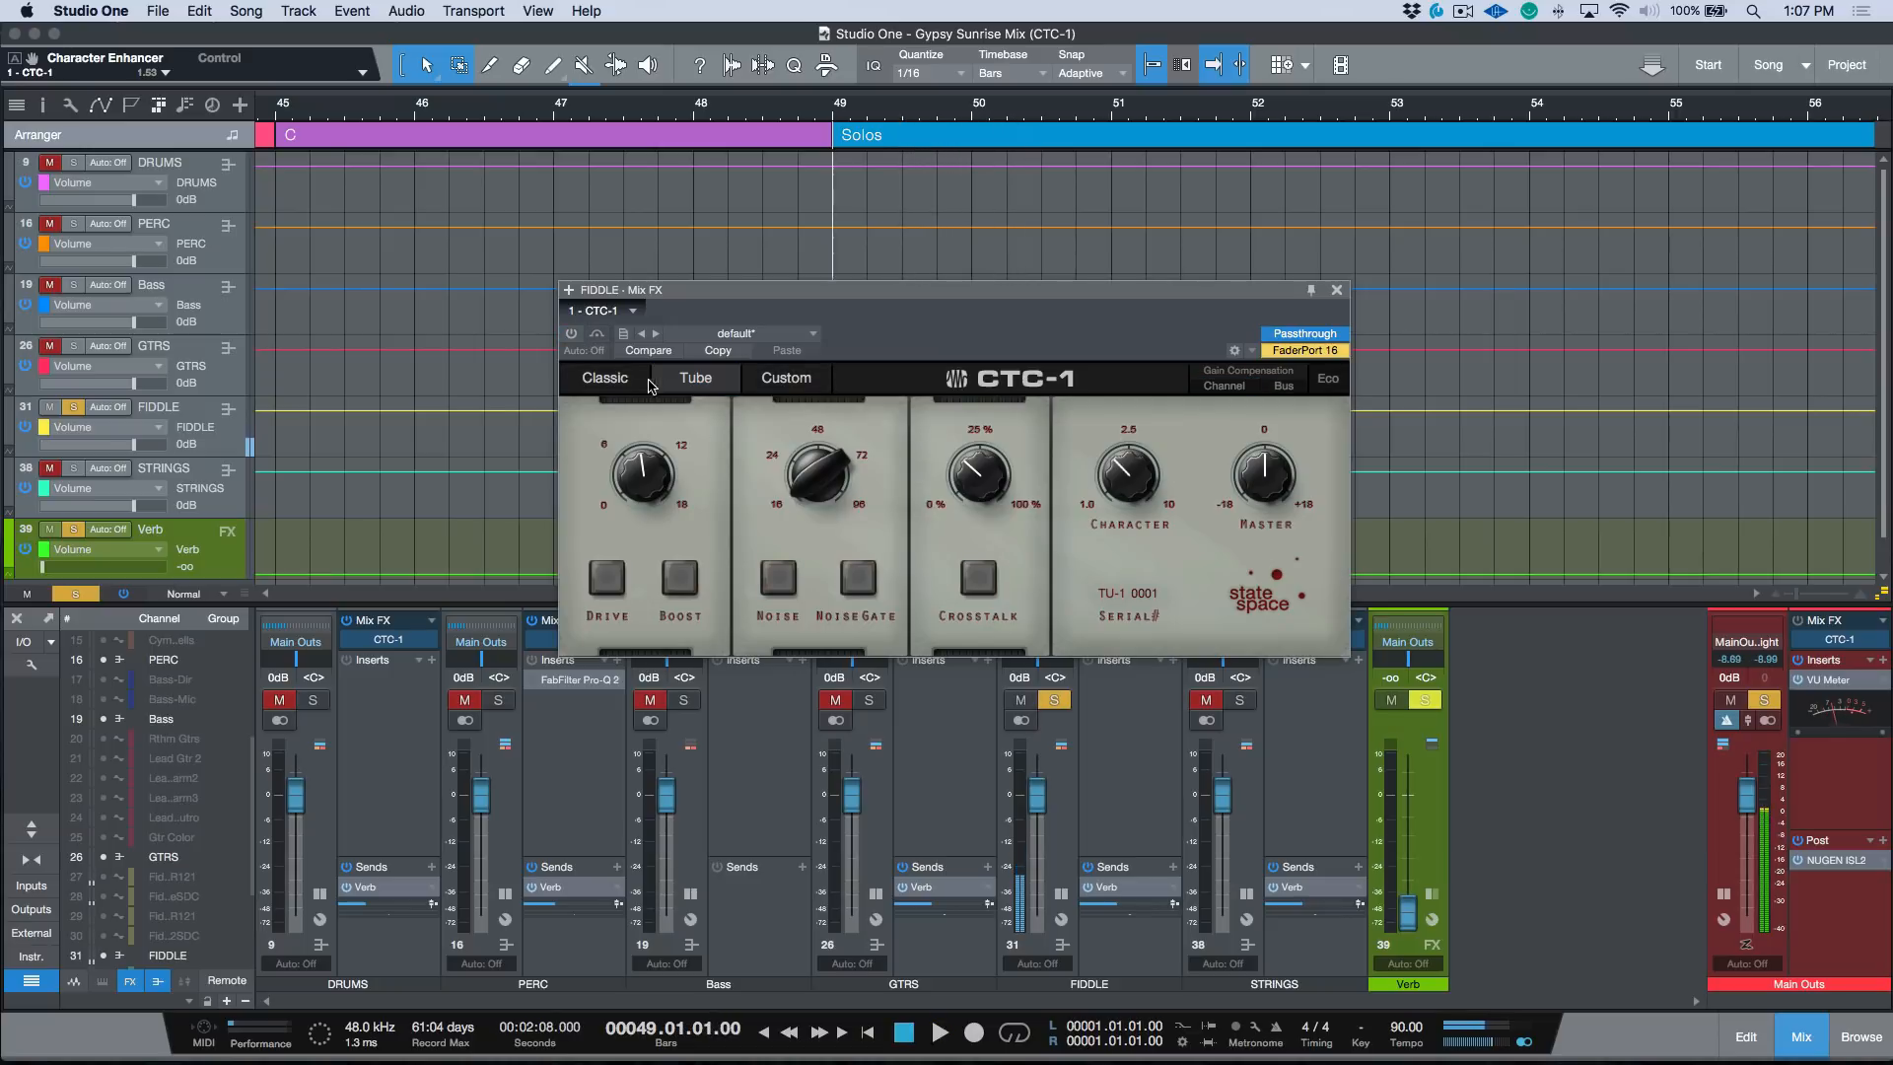
{"action": "left_click", "coordinate": [571, 333]}
Switch the fiddle's CTC-1 to Classic and set Drive to 12.33 dB and Character to 1.31
{"action": "left_click", "coordinate": [617, 385]}
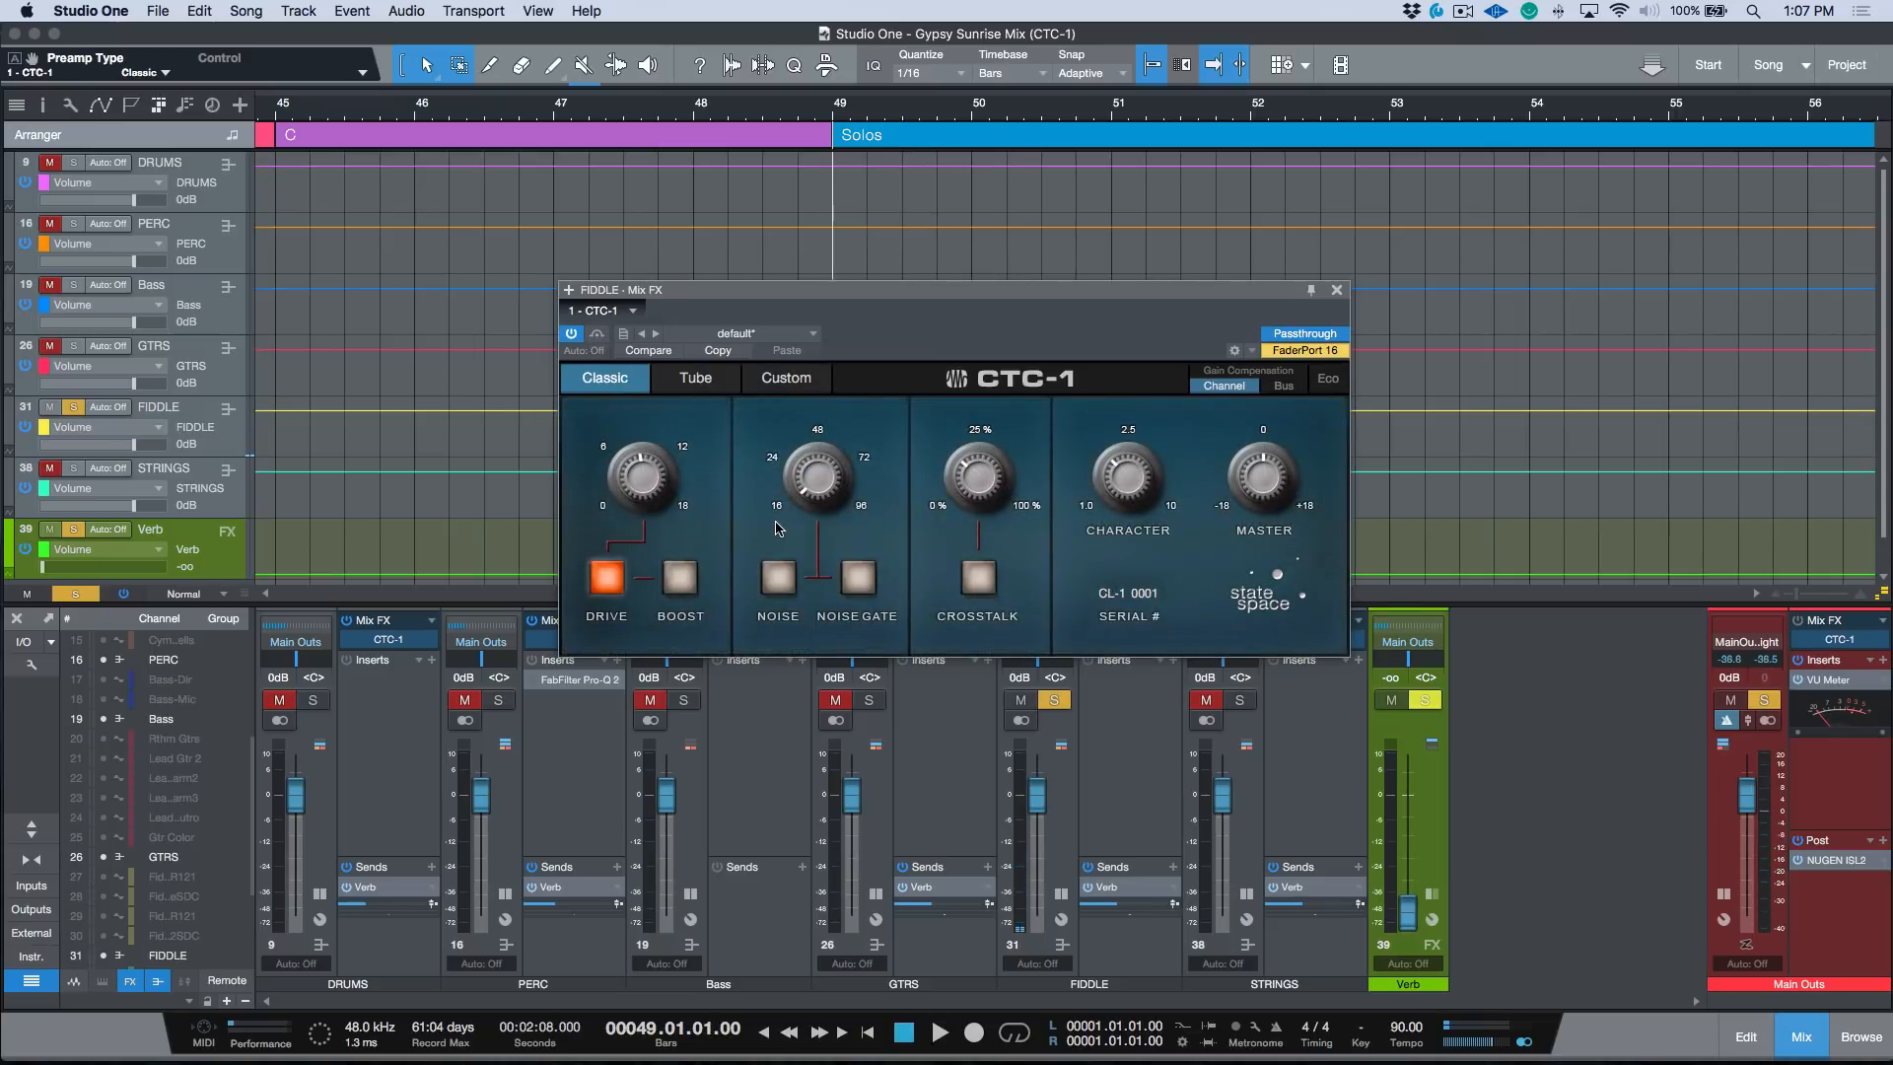
{"action": "left_click_drag", "start_coordinate": [662, 483], "coordinate": [939, 385]}
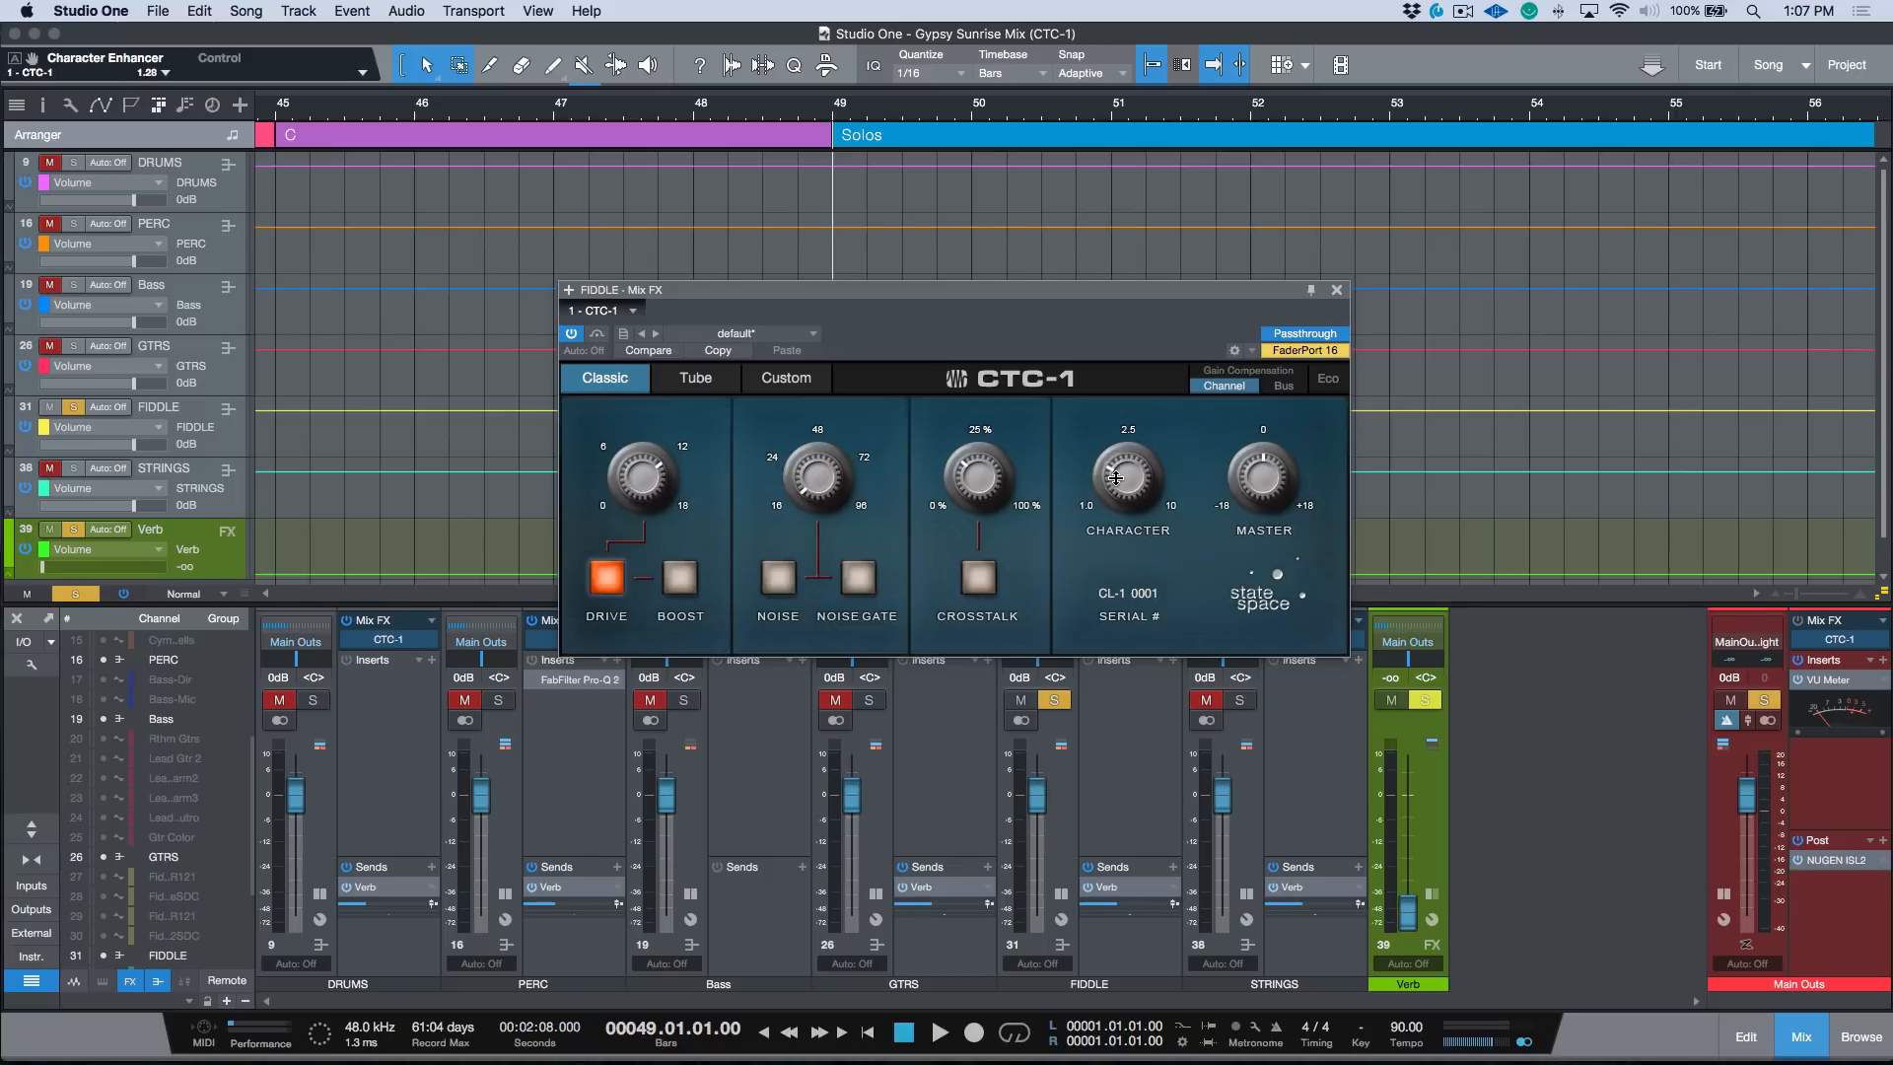
Play the fiddle from bar 49 with the CTC-1 off, then again with it on, to compare
{"action": "left_click", "coordinate": [572, 334]}
{"action": "key", "text": "space"}
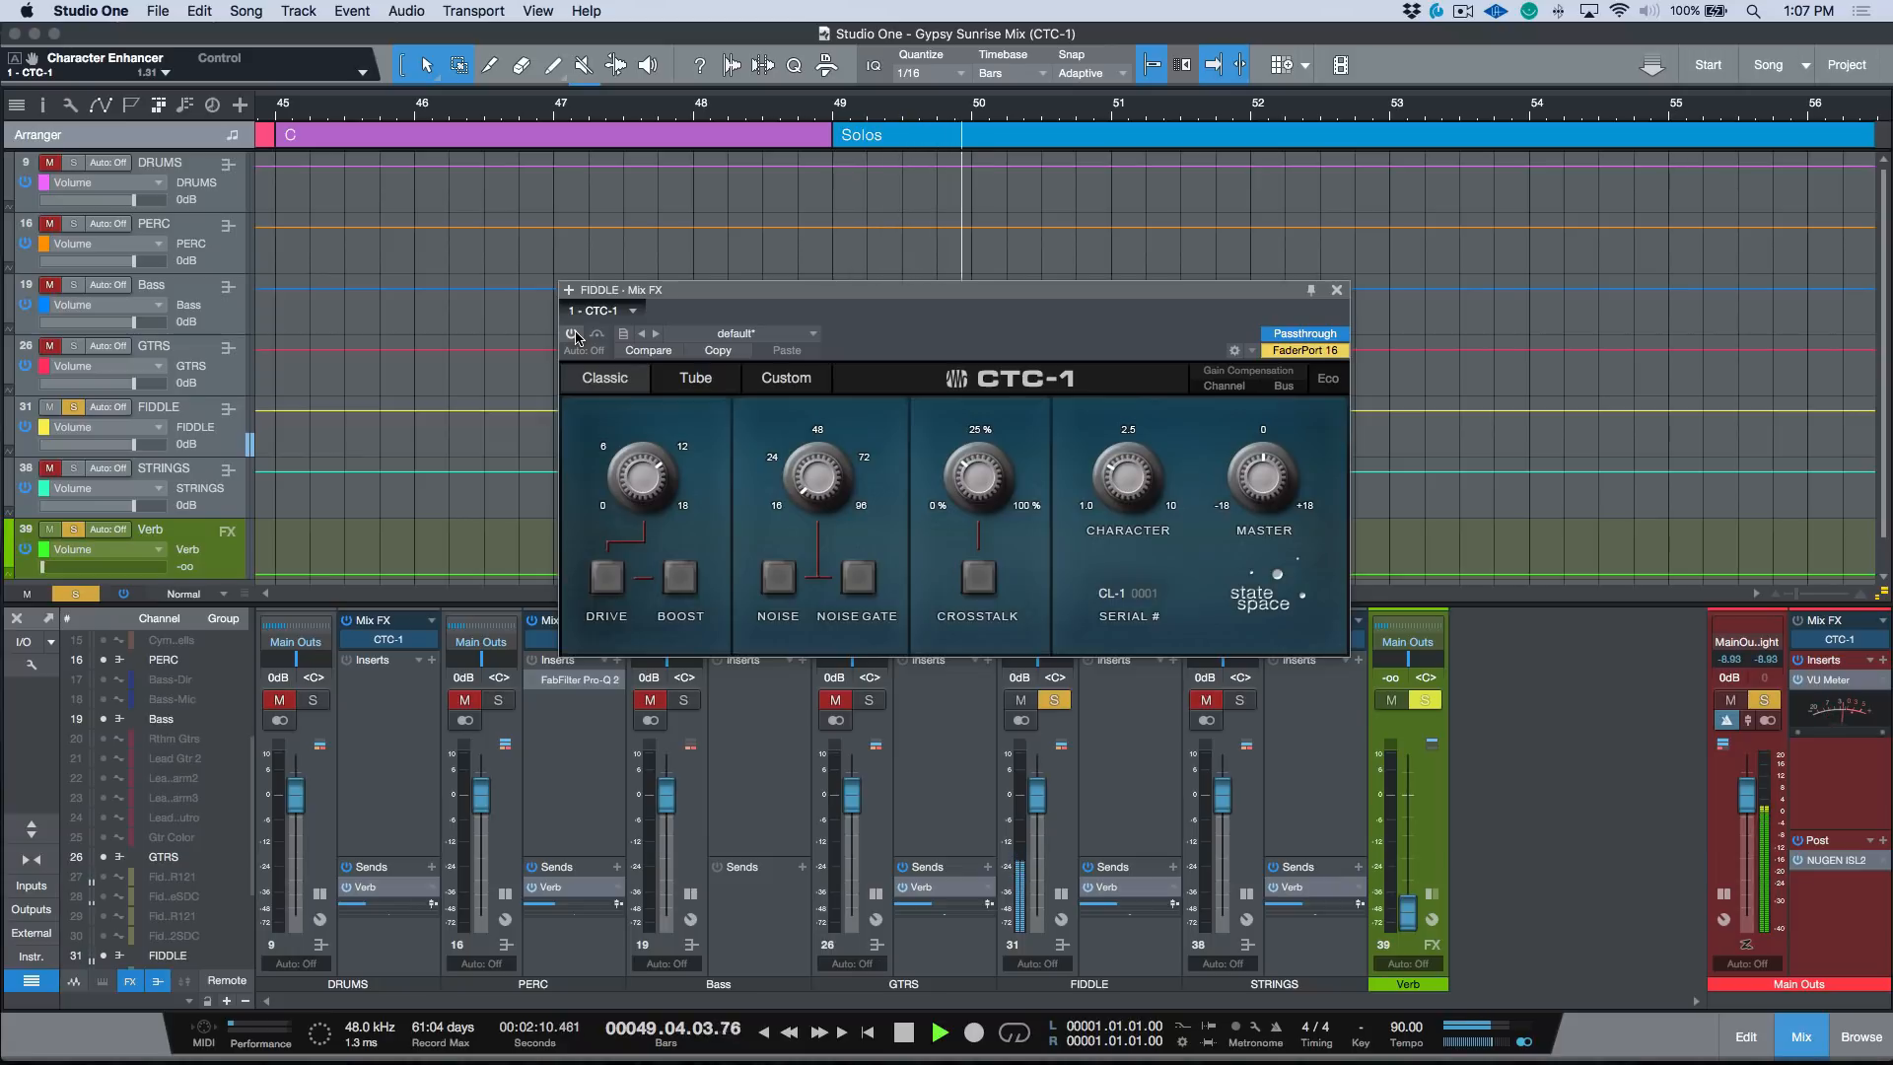
{"action": "key", "text": "space"}
{"action": "left_click", "coordinate": [573, 335]}
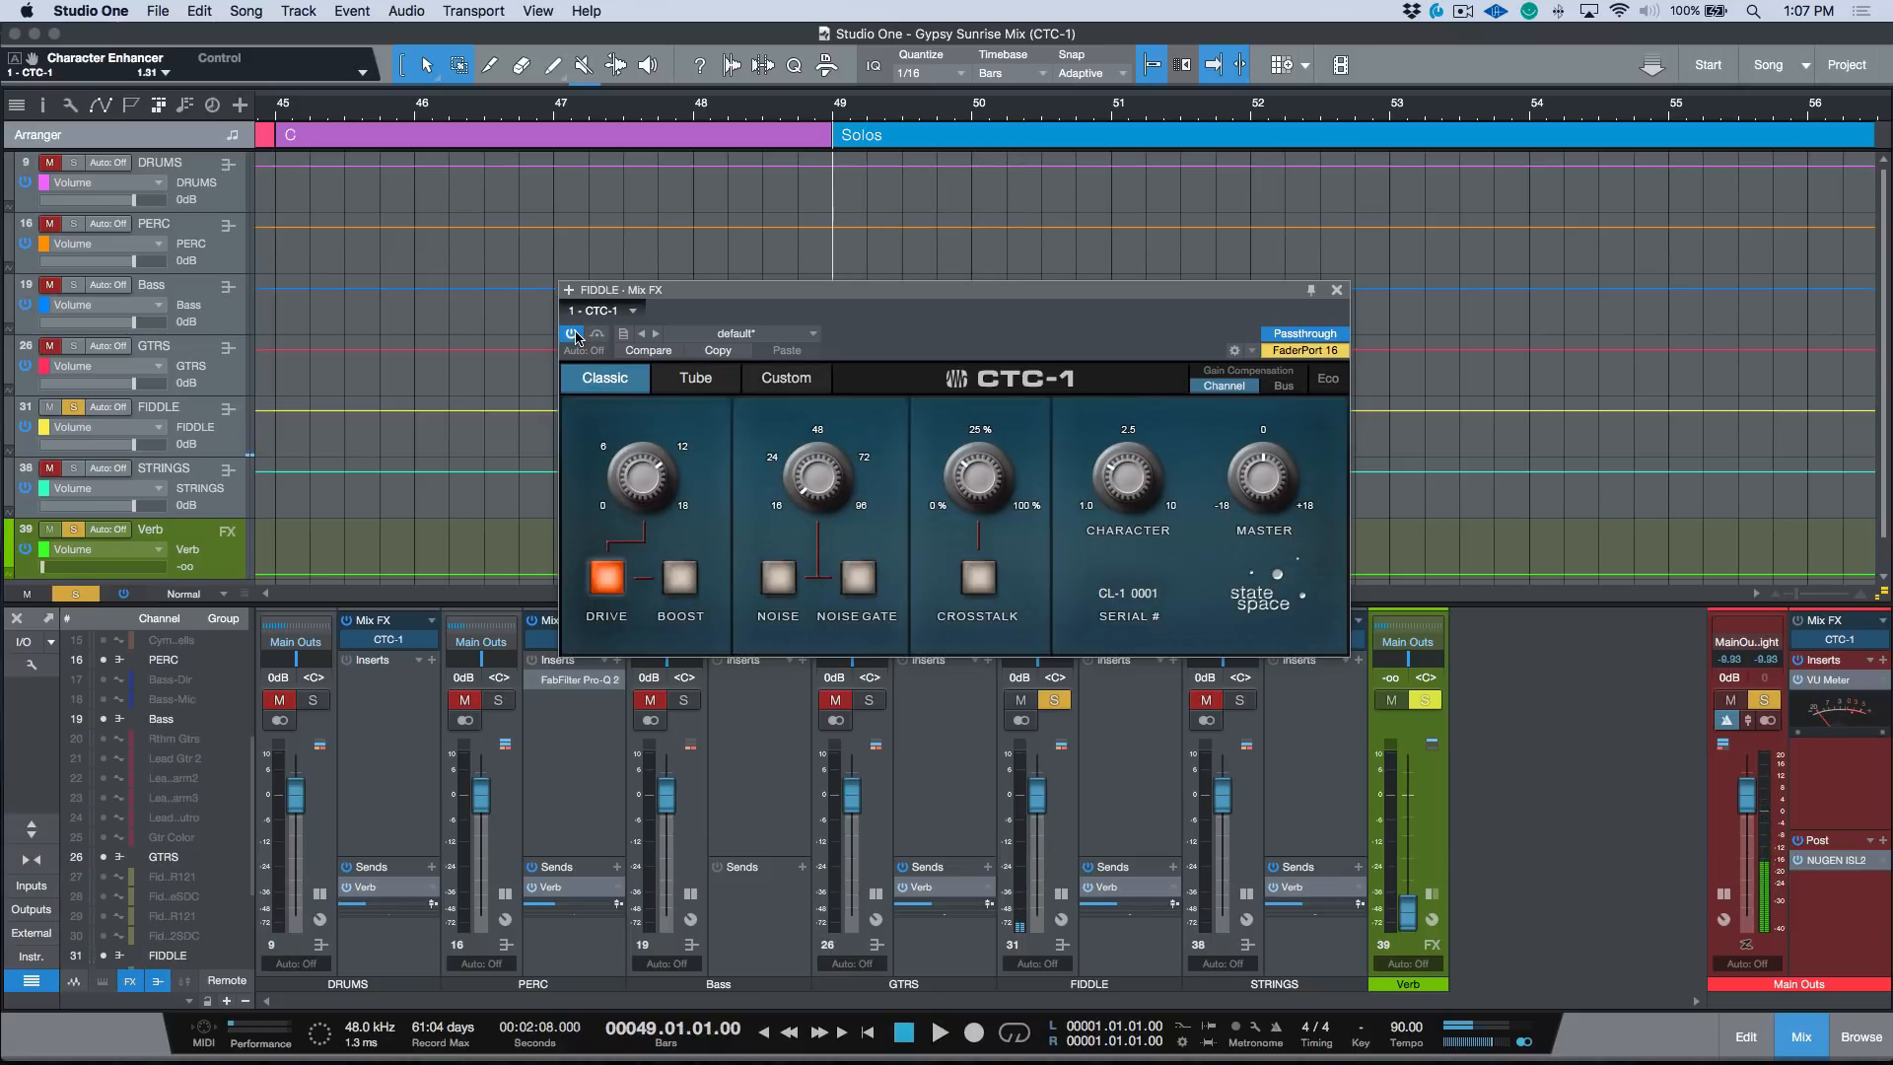
{"action": "key", "text": "space"}
{"action": "key", "text": "space"}
Repeat the fiddle comparison from bar 49, playing first with the CTC-1 off and again with it on
{"action": "left_click", "coordinate": [572, 335]}
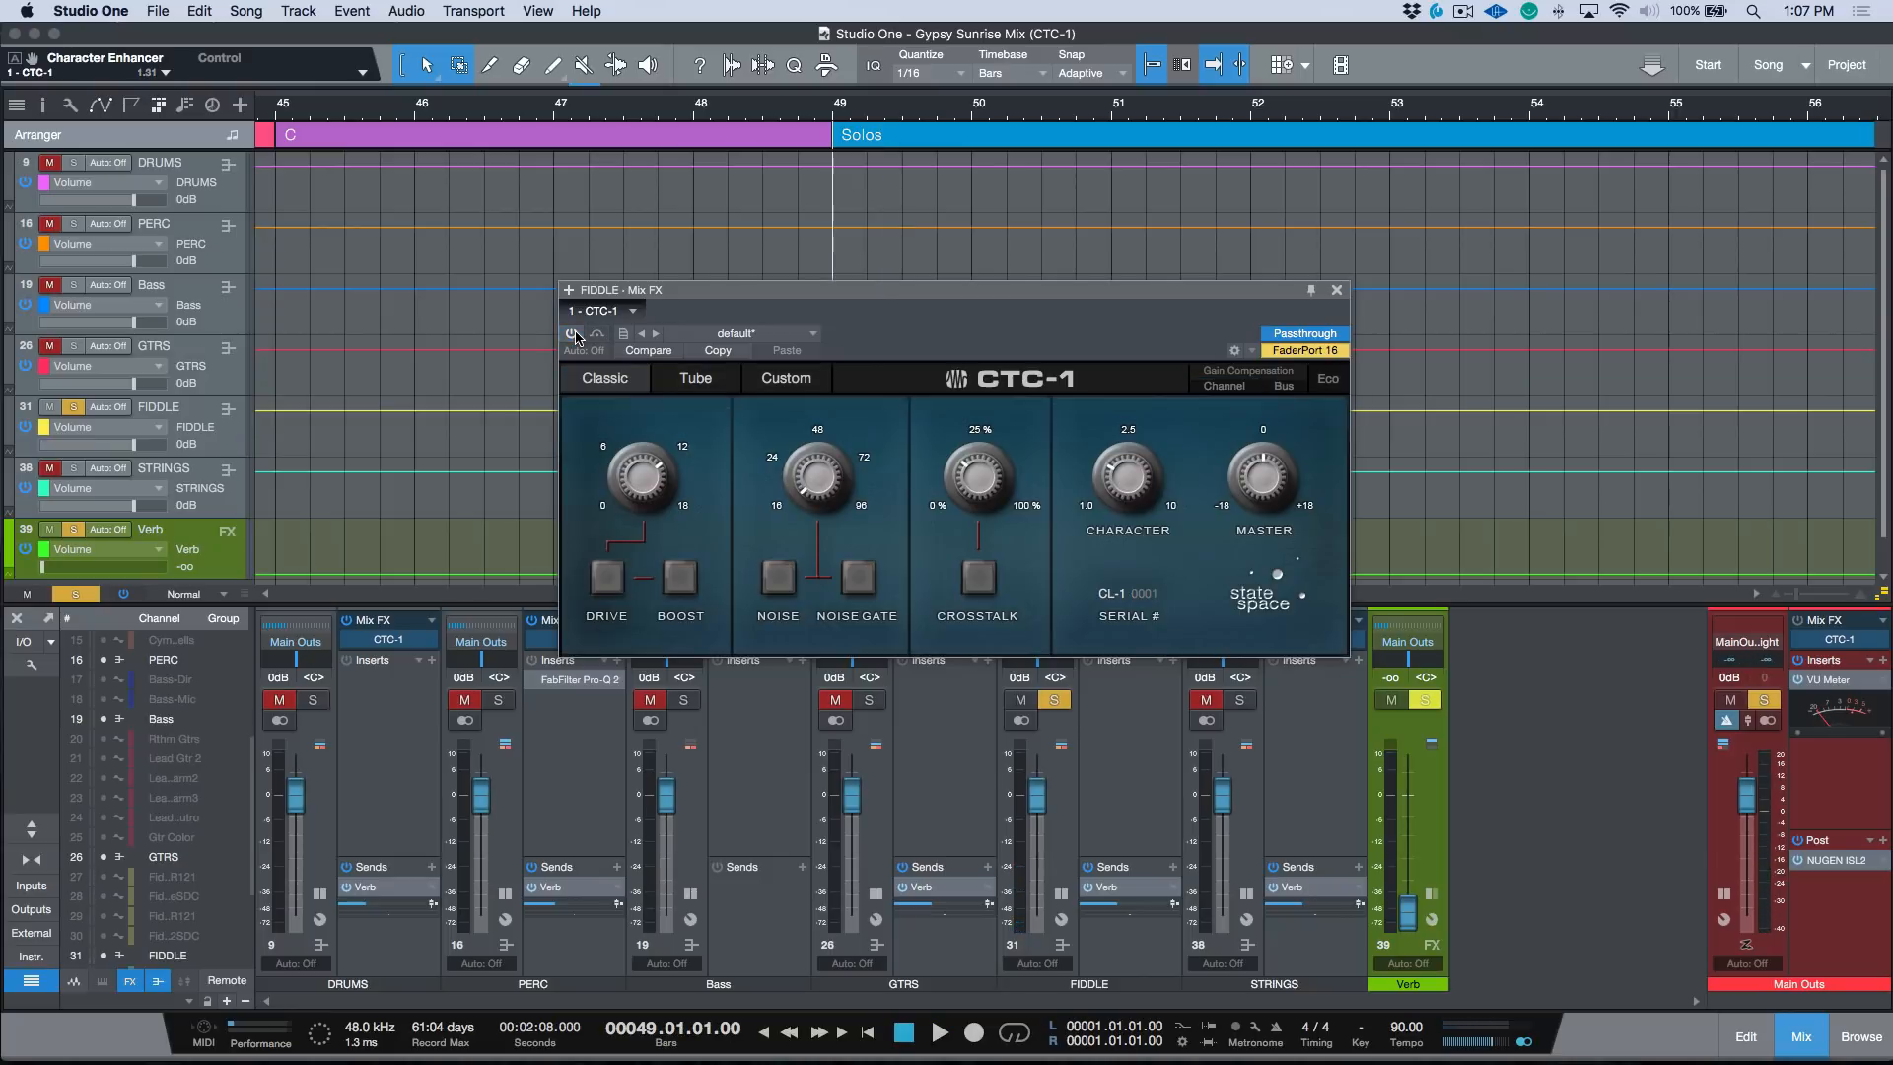
{"action": "key", "text": "space"}
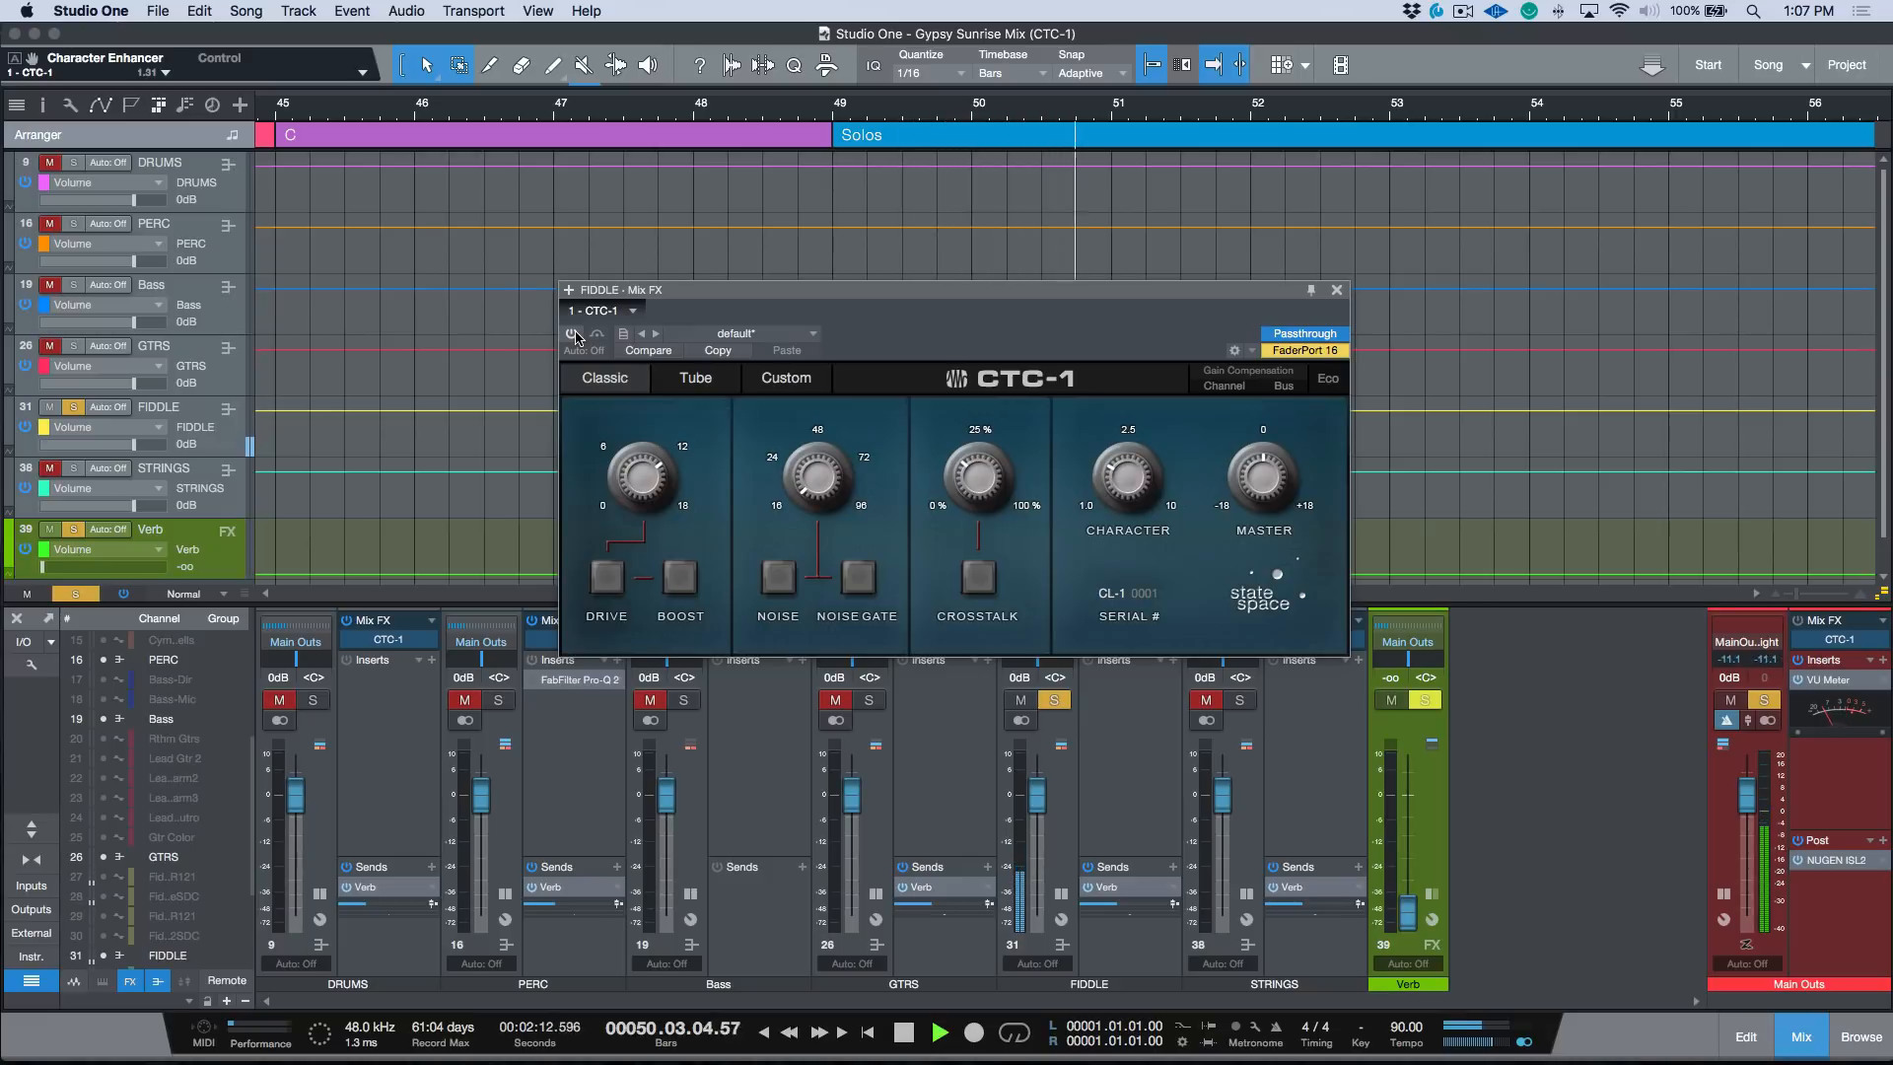
{"action": "key", "text": "space"}
{"action": "left_click", "coordinate": [573, 335]}
{"action": "key", "text": "space"}
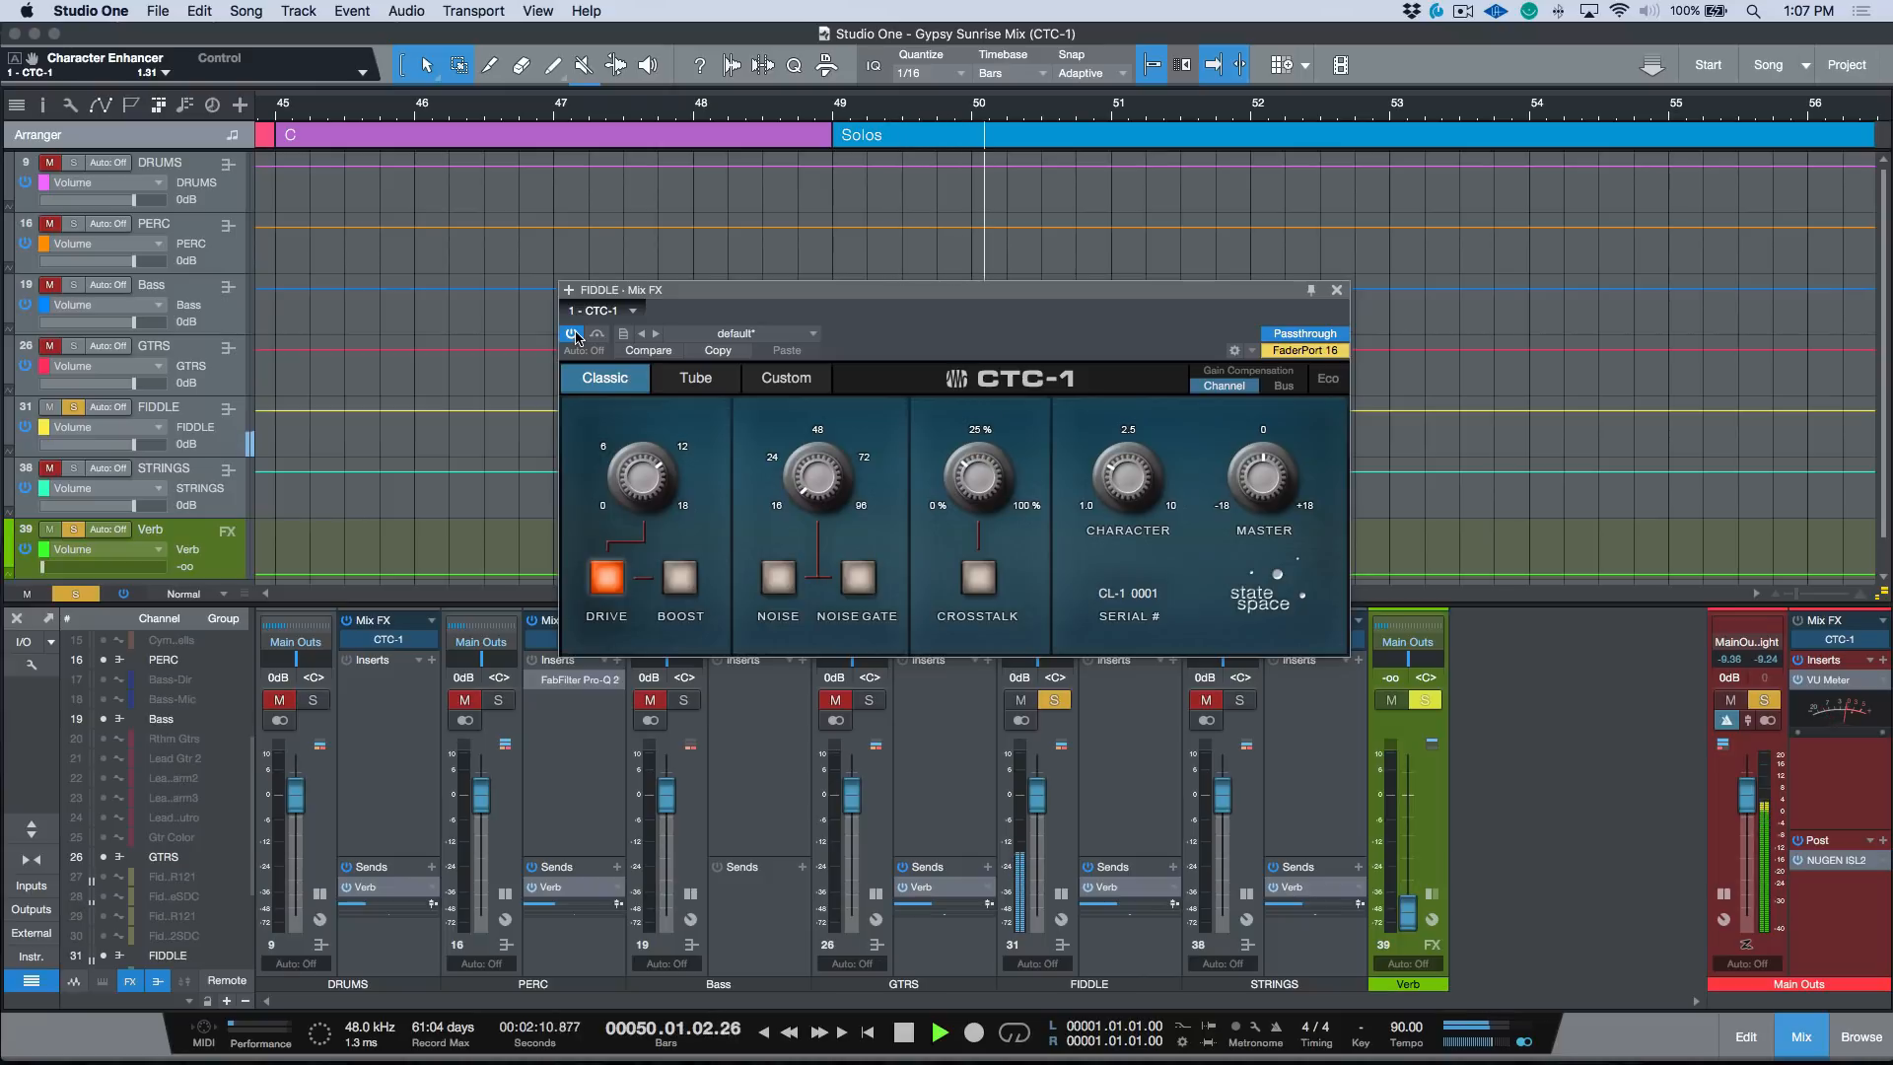
{"action": "key", "text": "space"}
Compare the fiddle from bar 50 with the CTC-1 off and on, and close the plug-in window
{"action": "left_click", "coordinate": [955, 121]}
{"action": "left_click", "coordinate": [572, 334]}
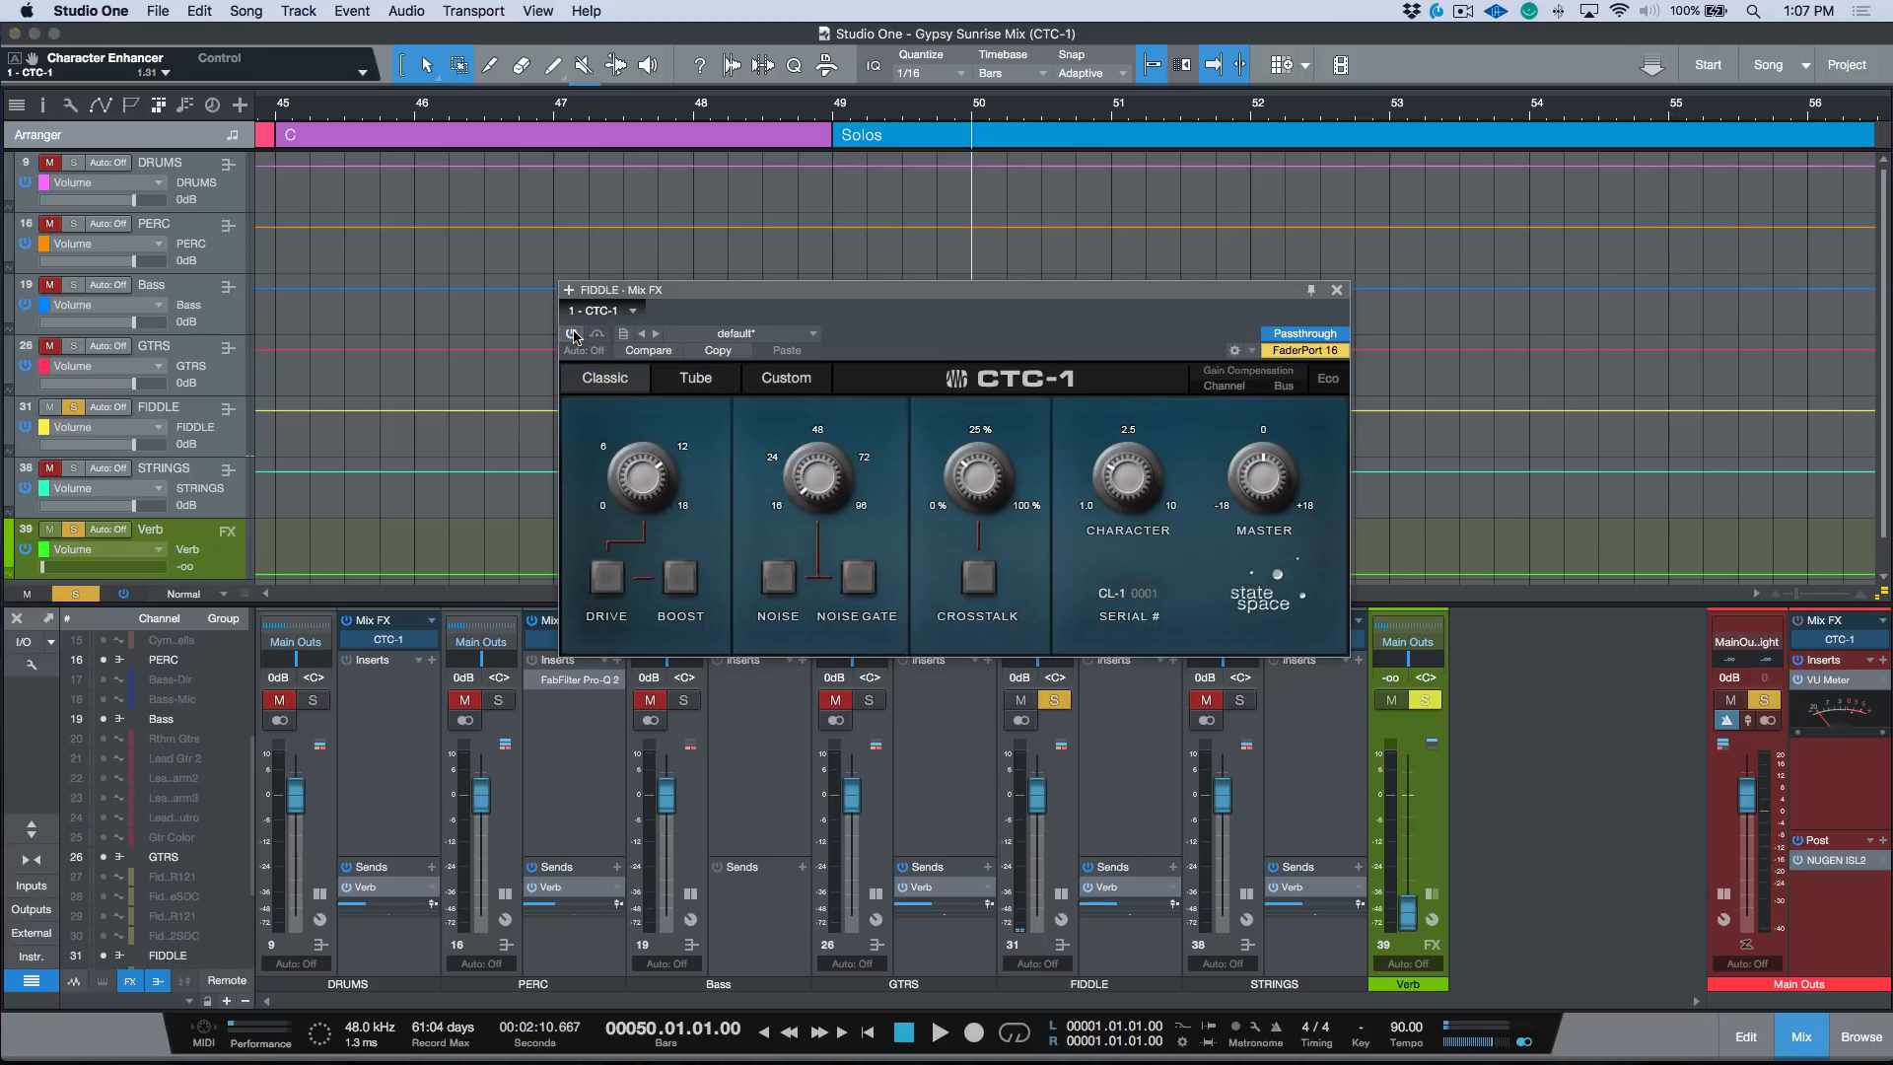
{"action": "key", "text": "space"}
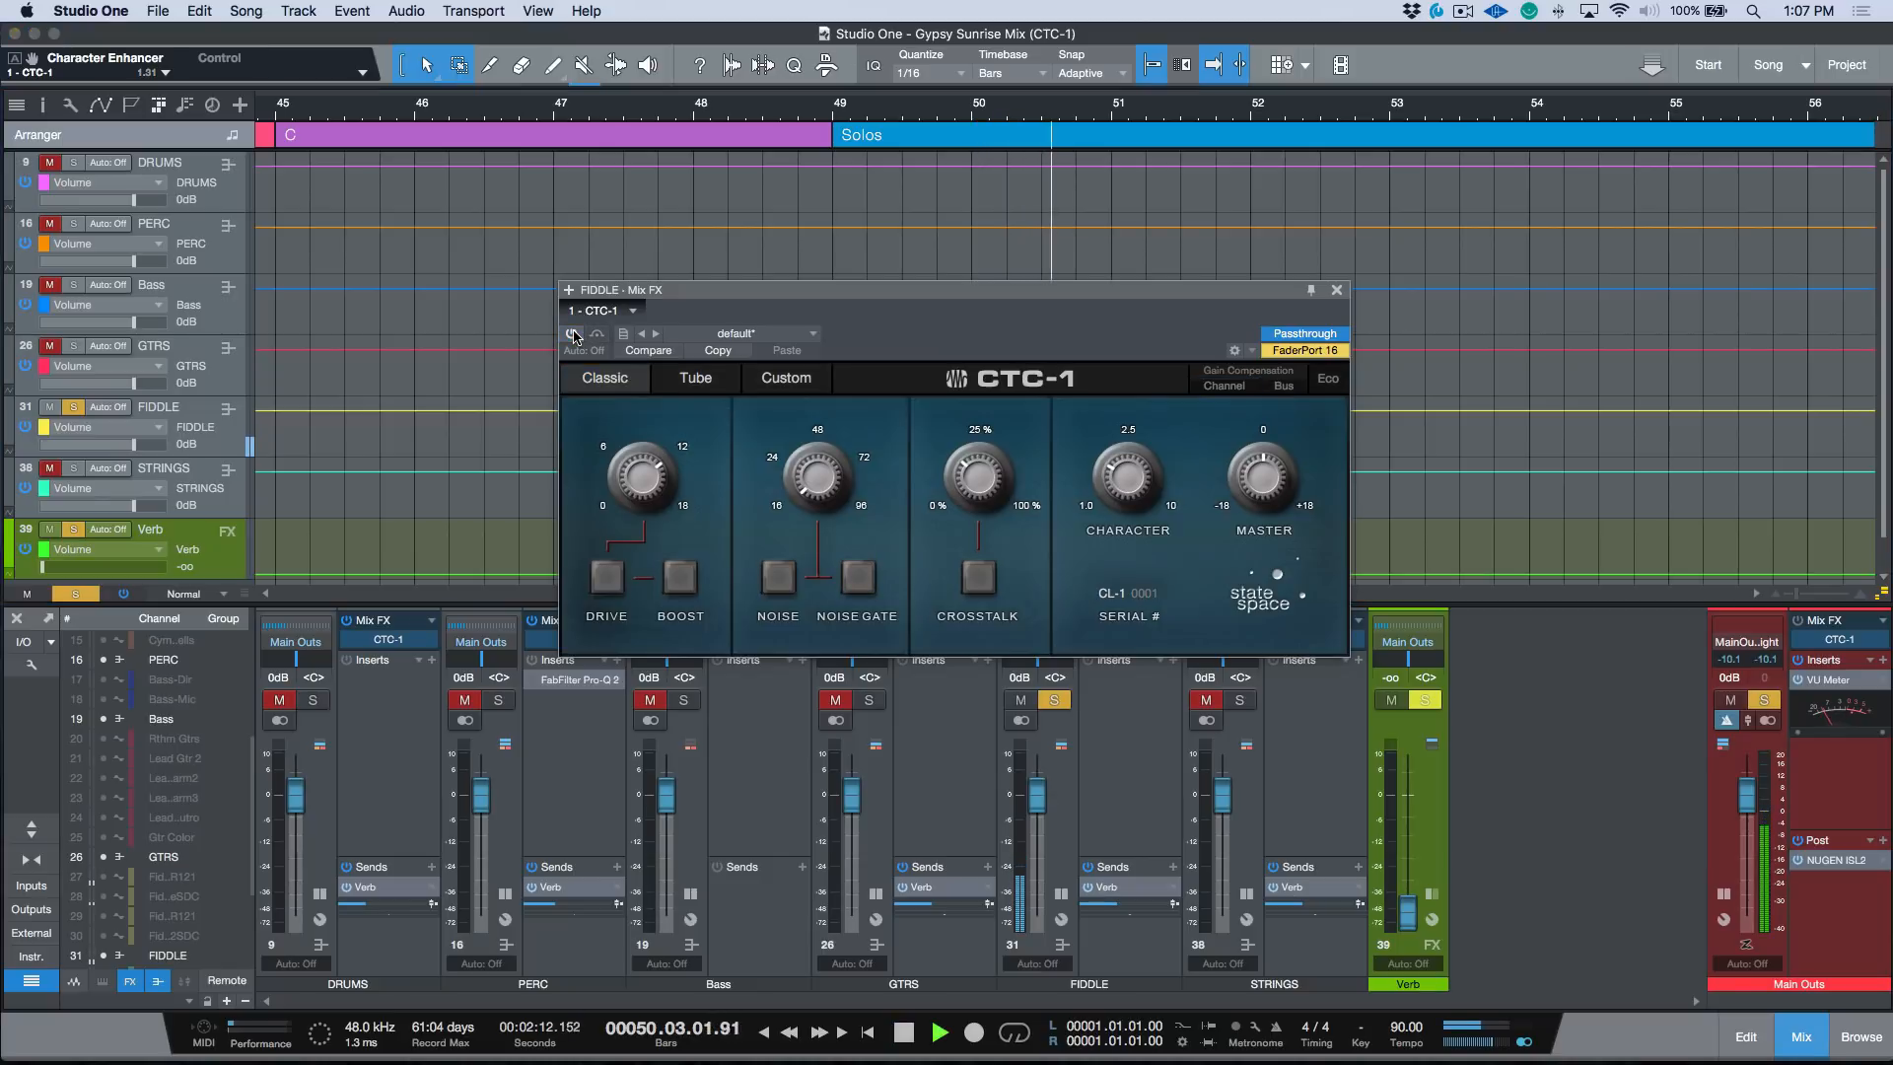
{"action": "key", "text": "space"}
{"action": "left_click", "coordinate": [573, 334]}
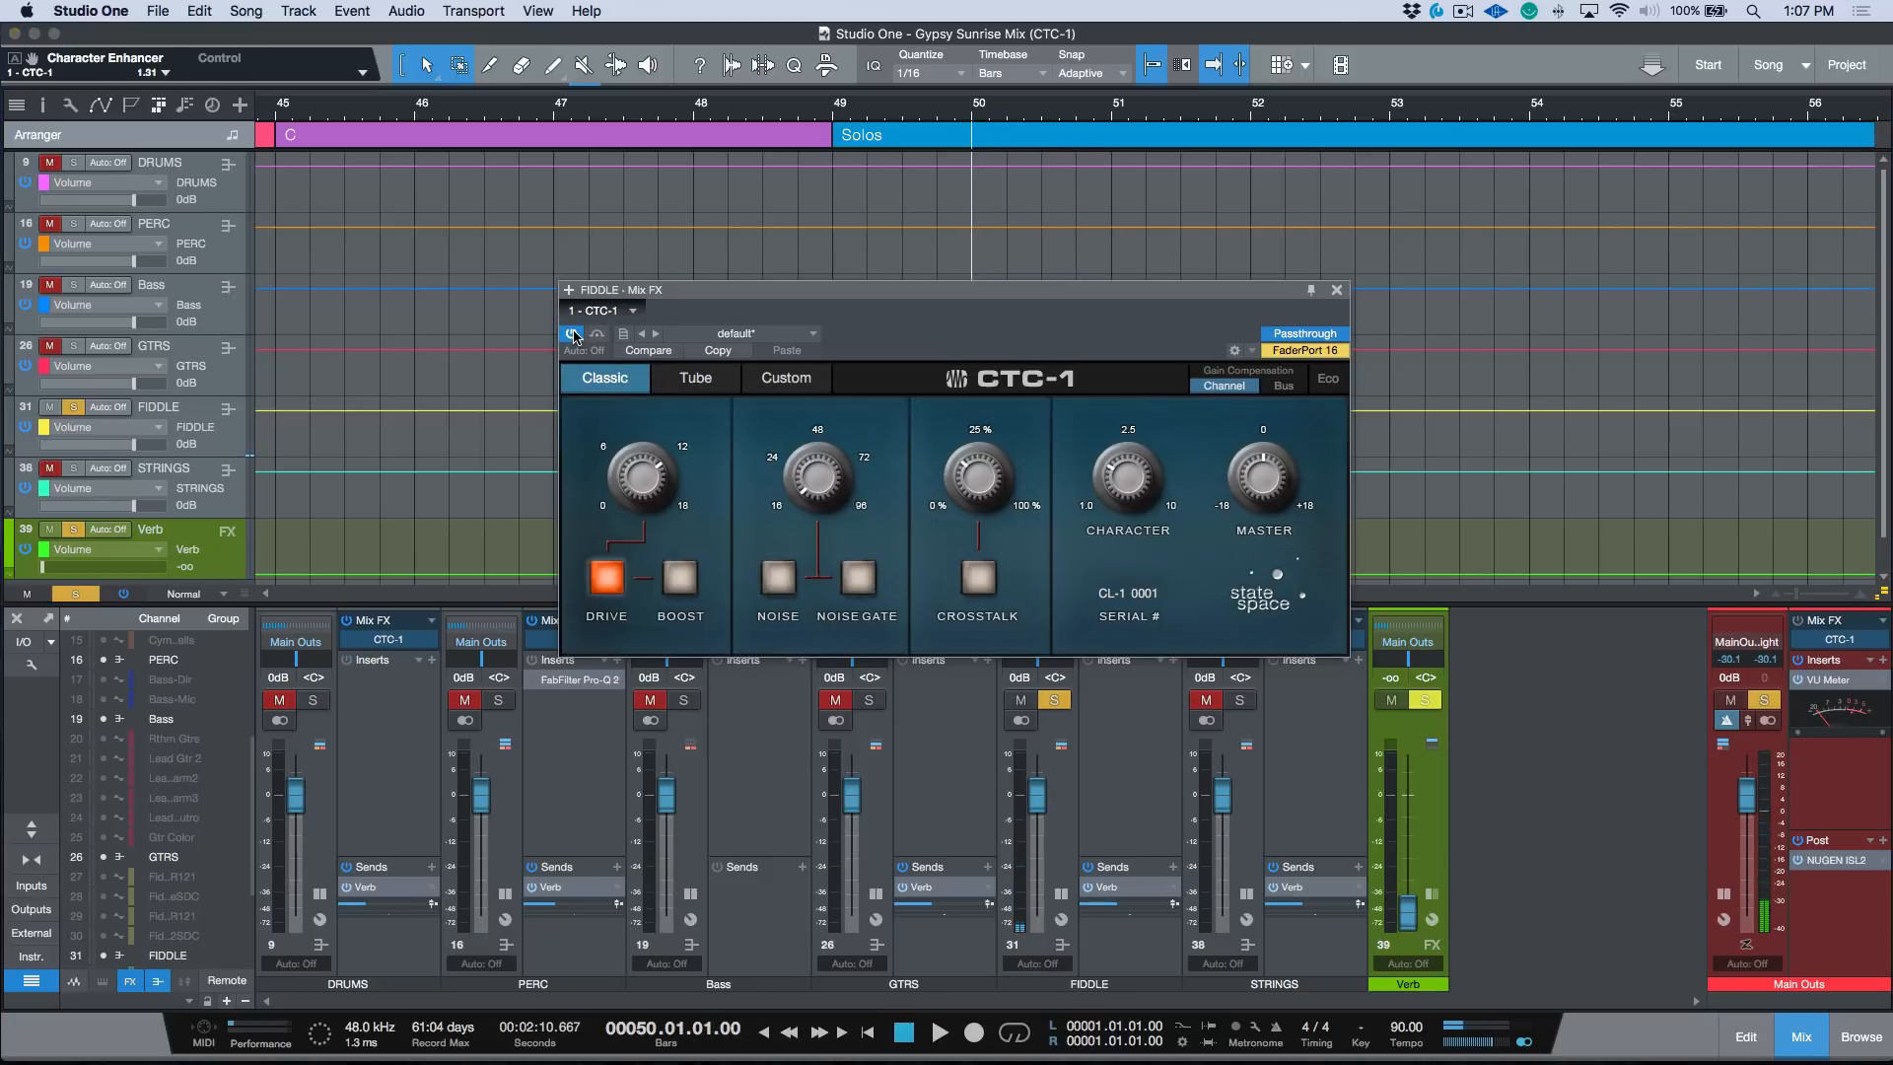
{"action": "key", "text": "space"}
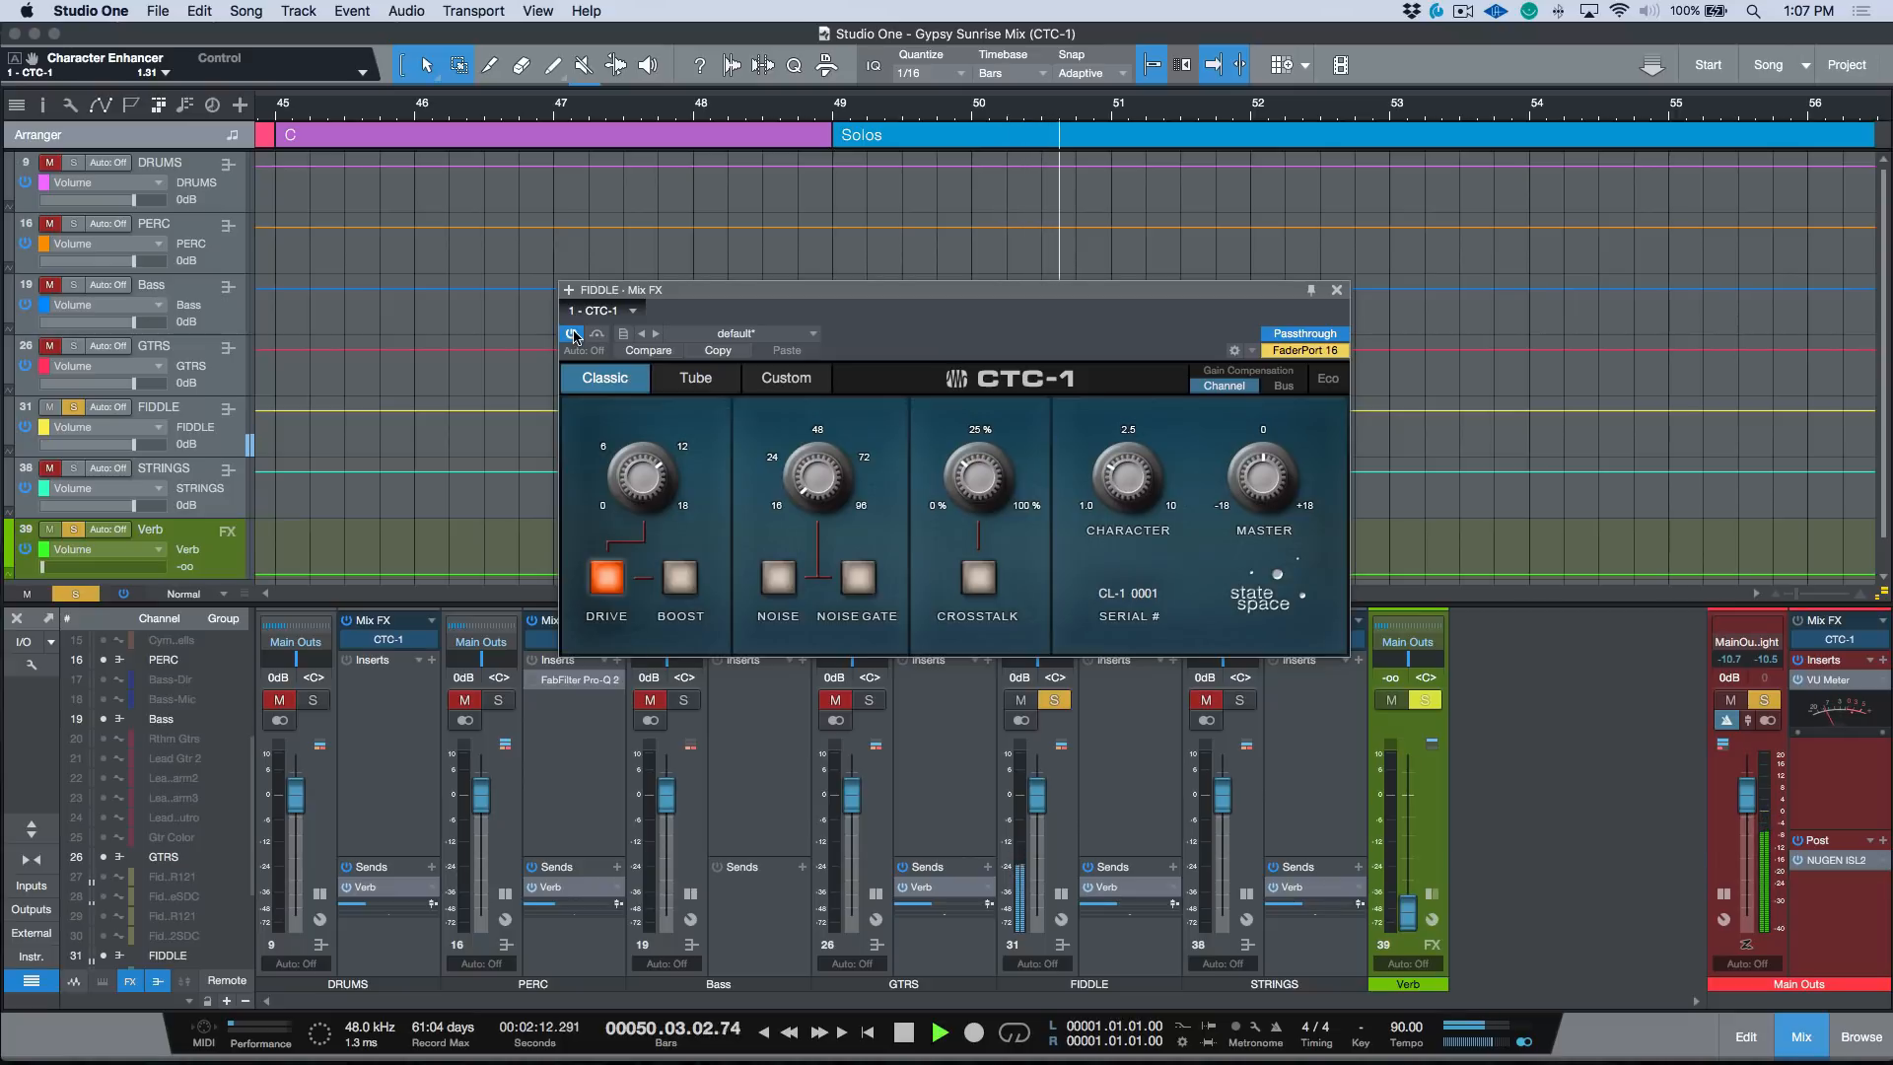
{"action": "key", "text": "space"}
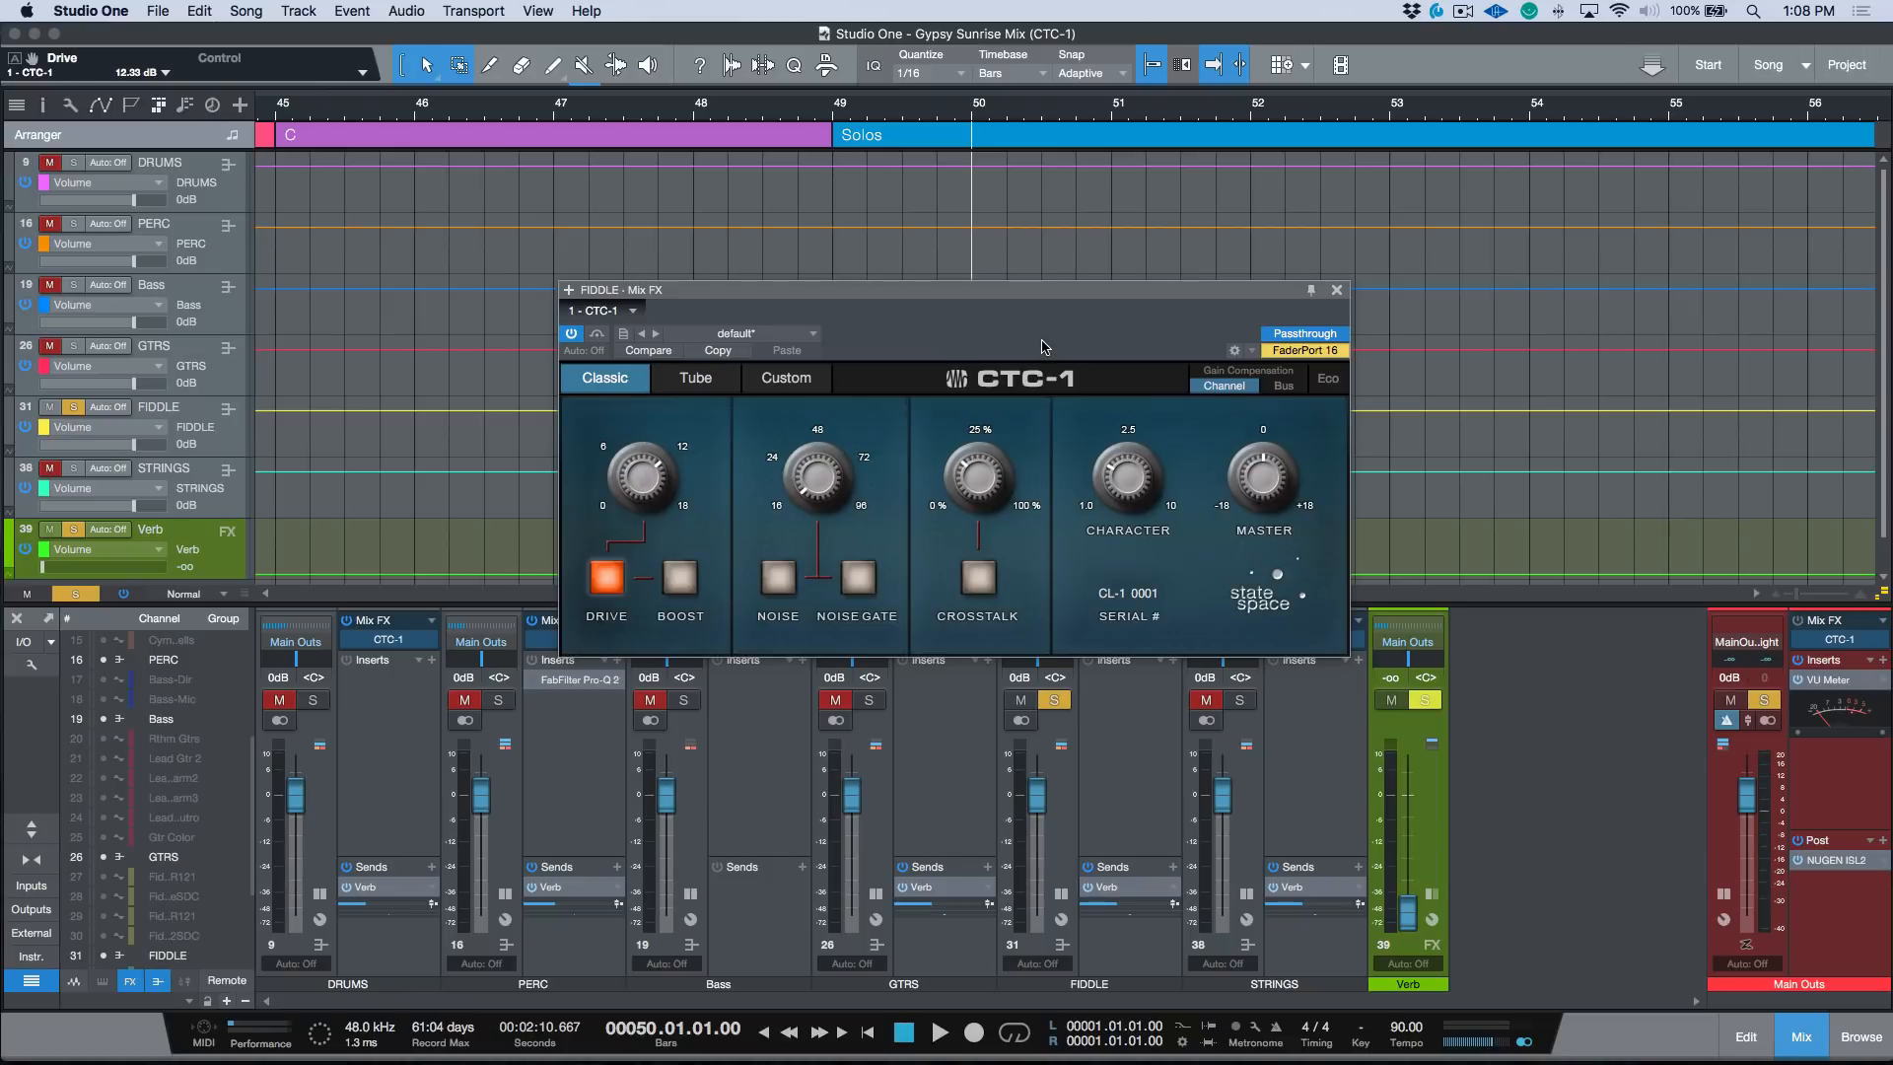
{"action": "left_click", "coordinate": [1336, 292]}
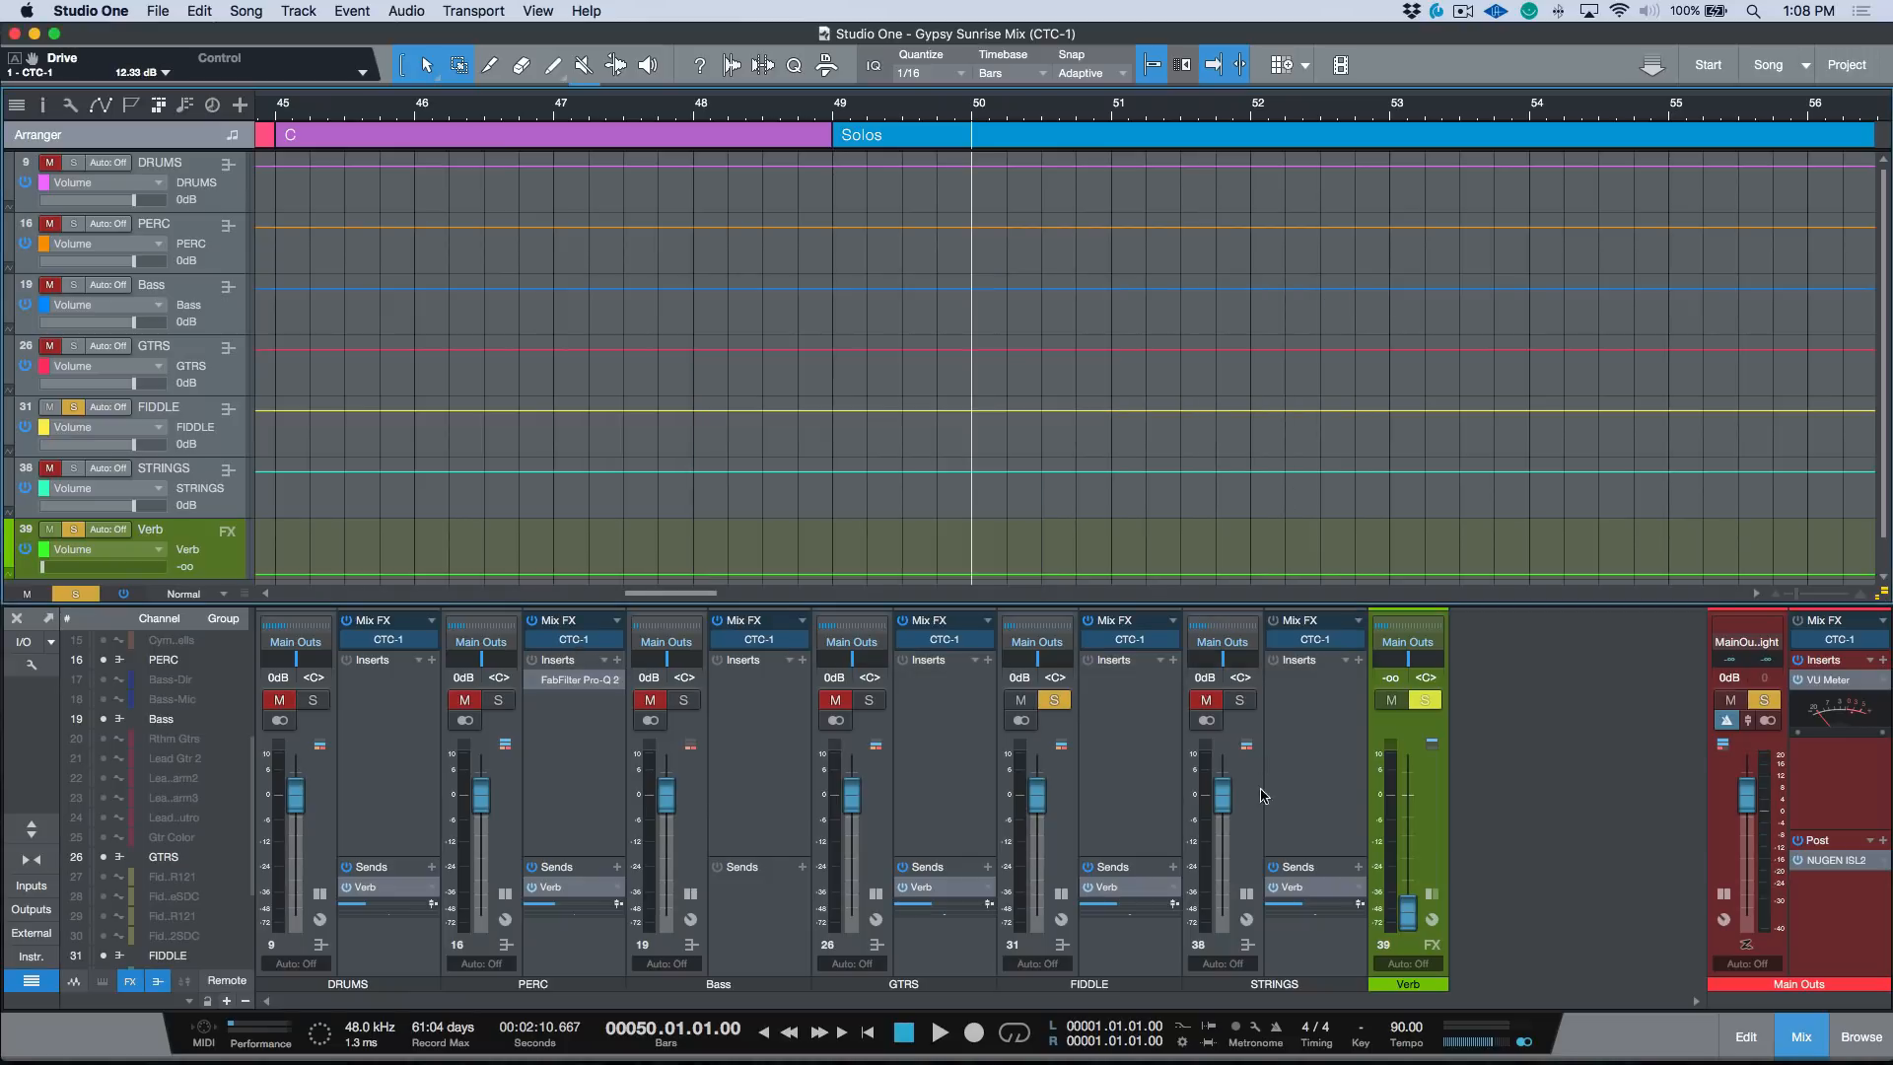
Solo the STRINGS bus, open its CTC-1 Mix FX and move the plug-in window clear of the timeline ruler
{"action": "left_click", "coordinate": [1295, 677]}
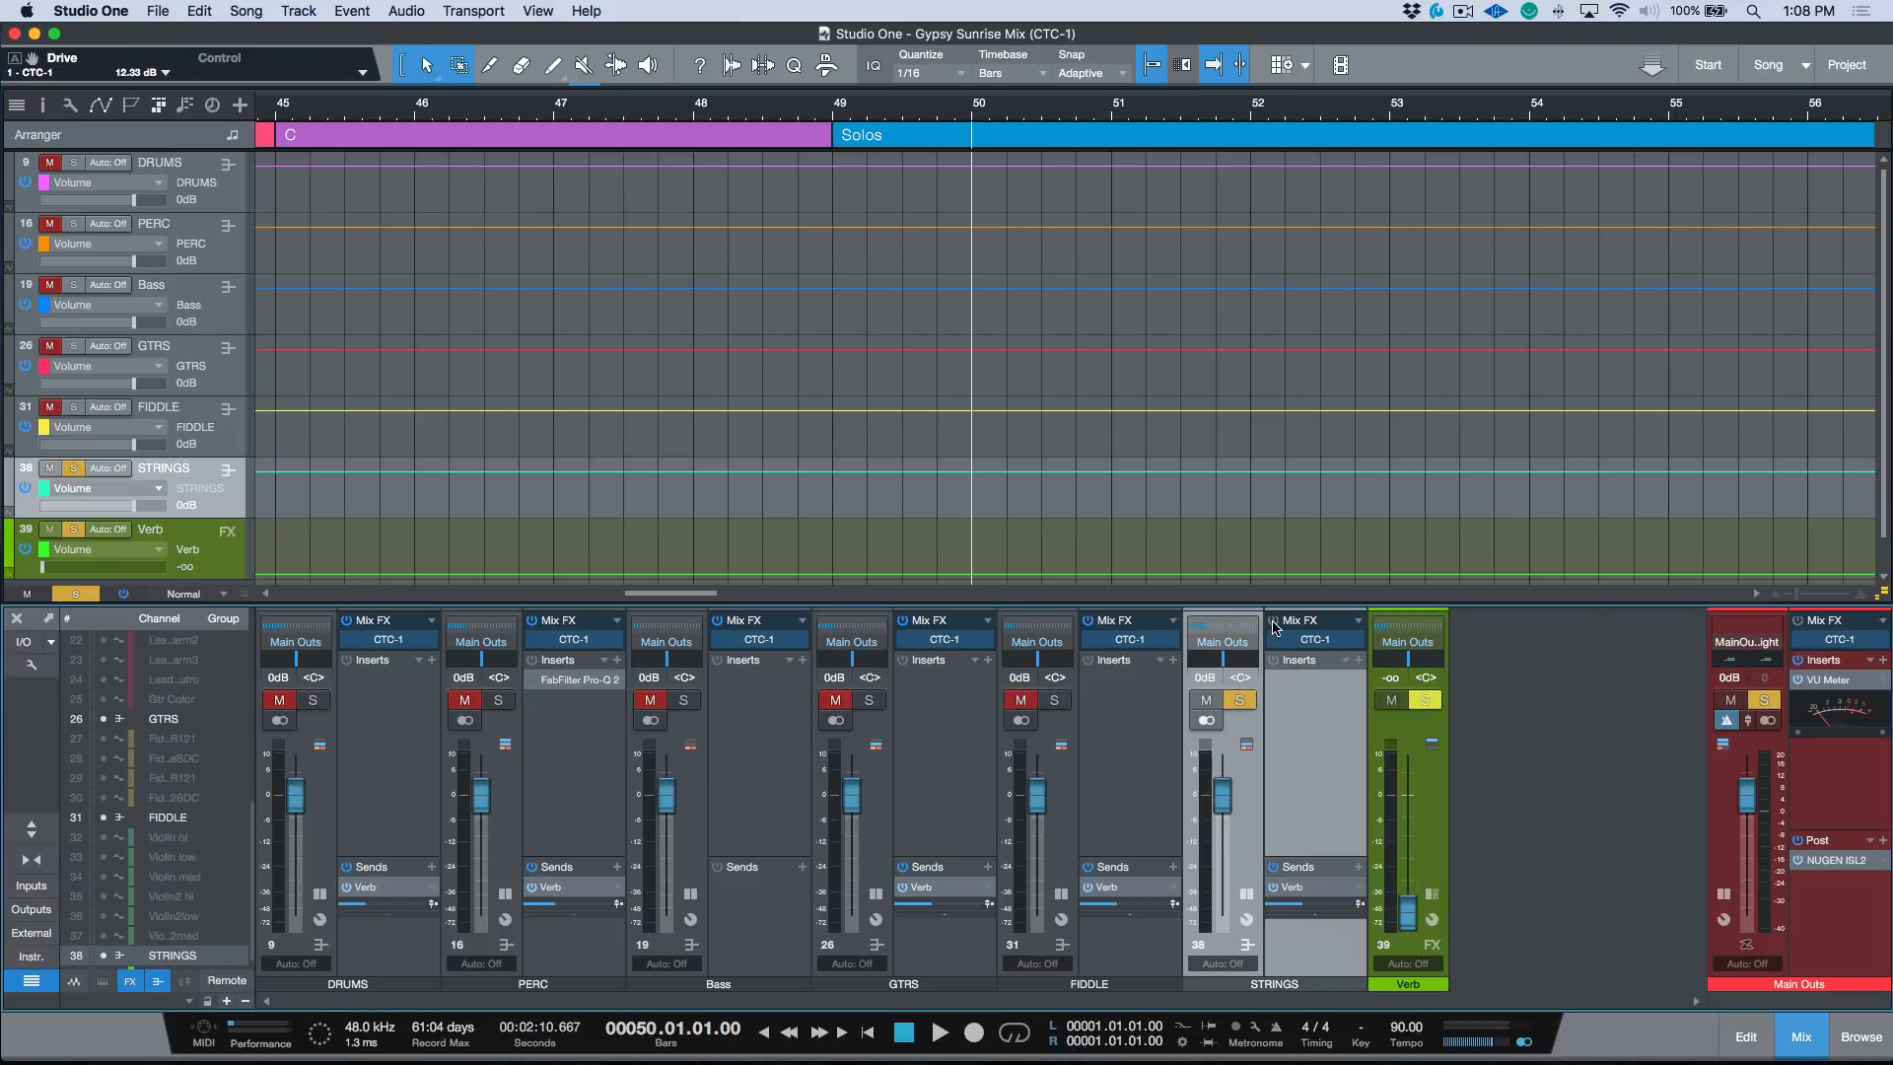
{"action": "left_click", "coordinate": [1294, 642]}
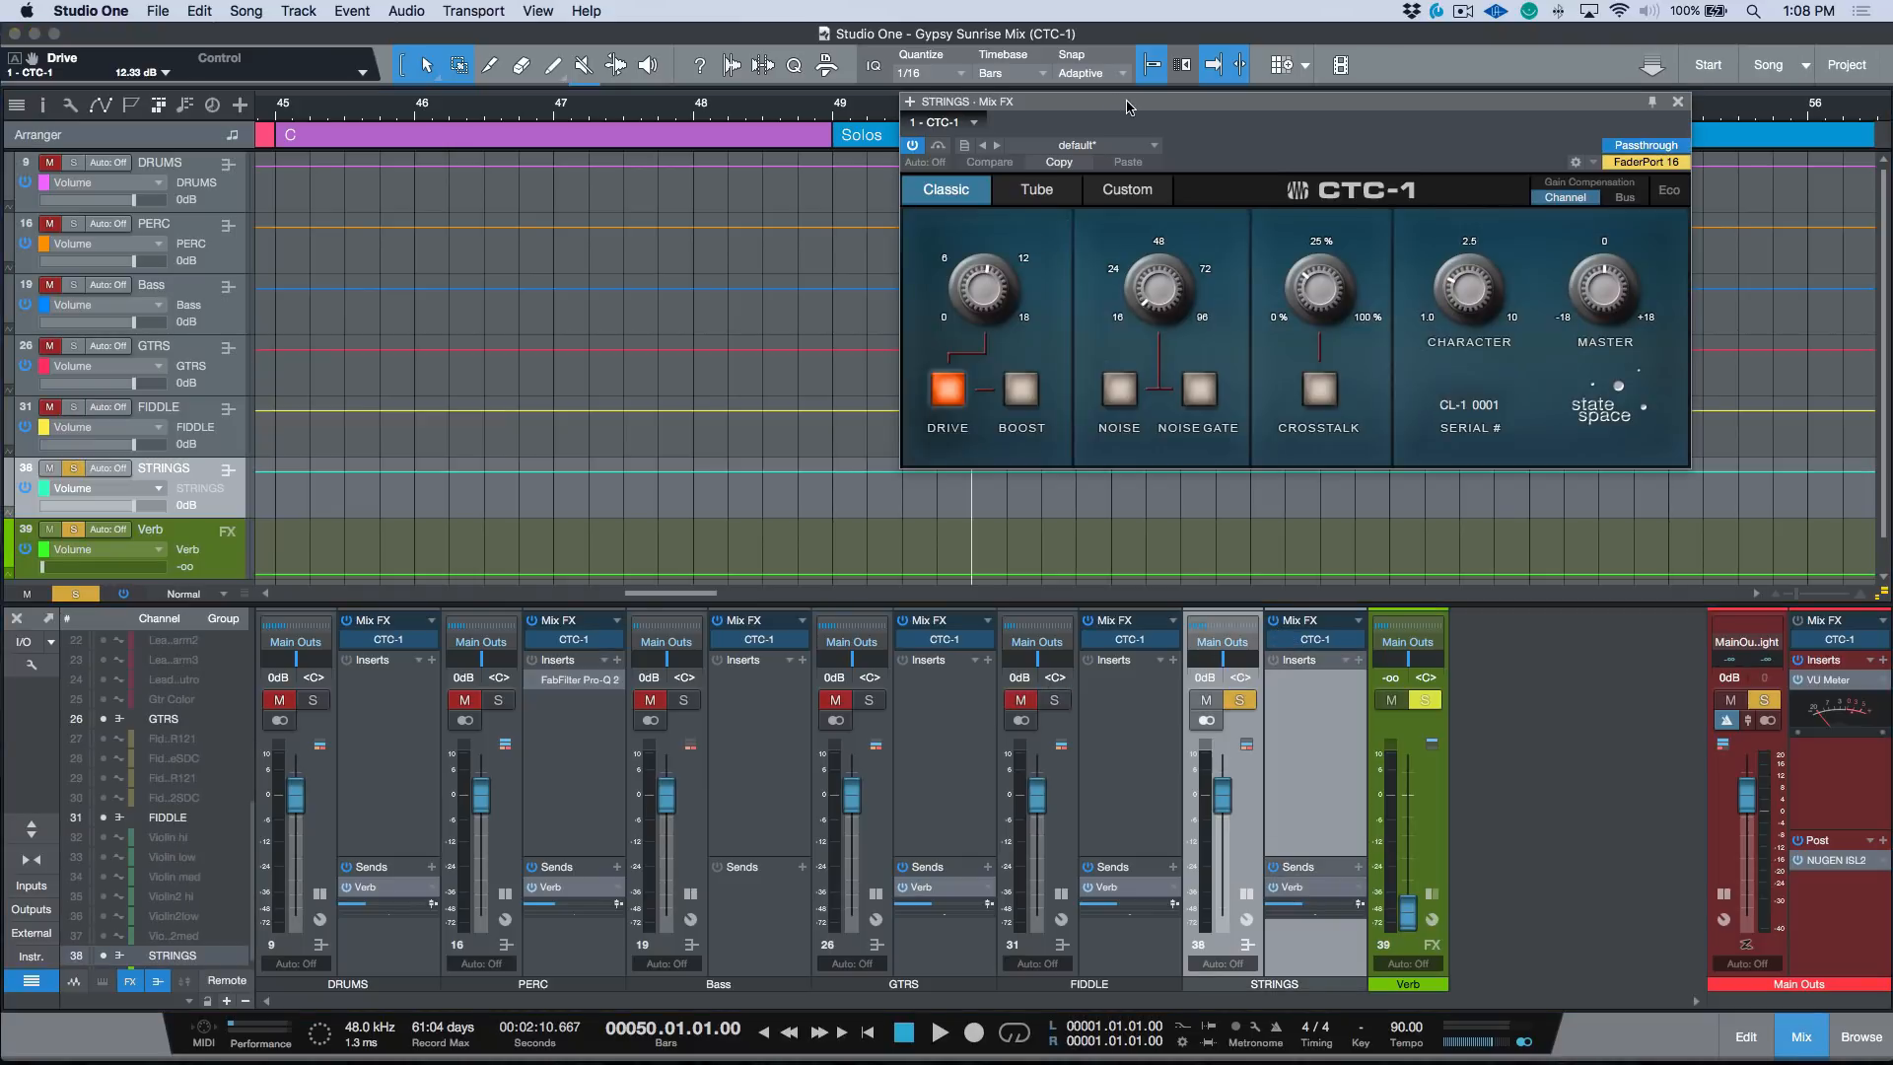
{"action": "left_click_drag", "start_coordinate": [1130, 106], "coordinate": [865, 214]}
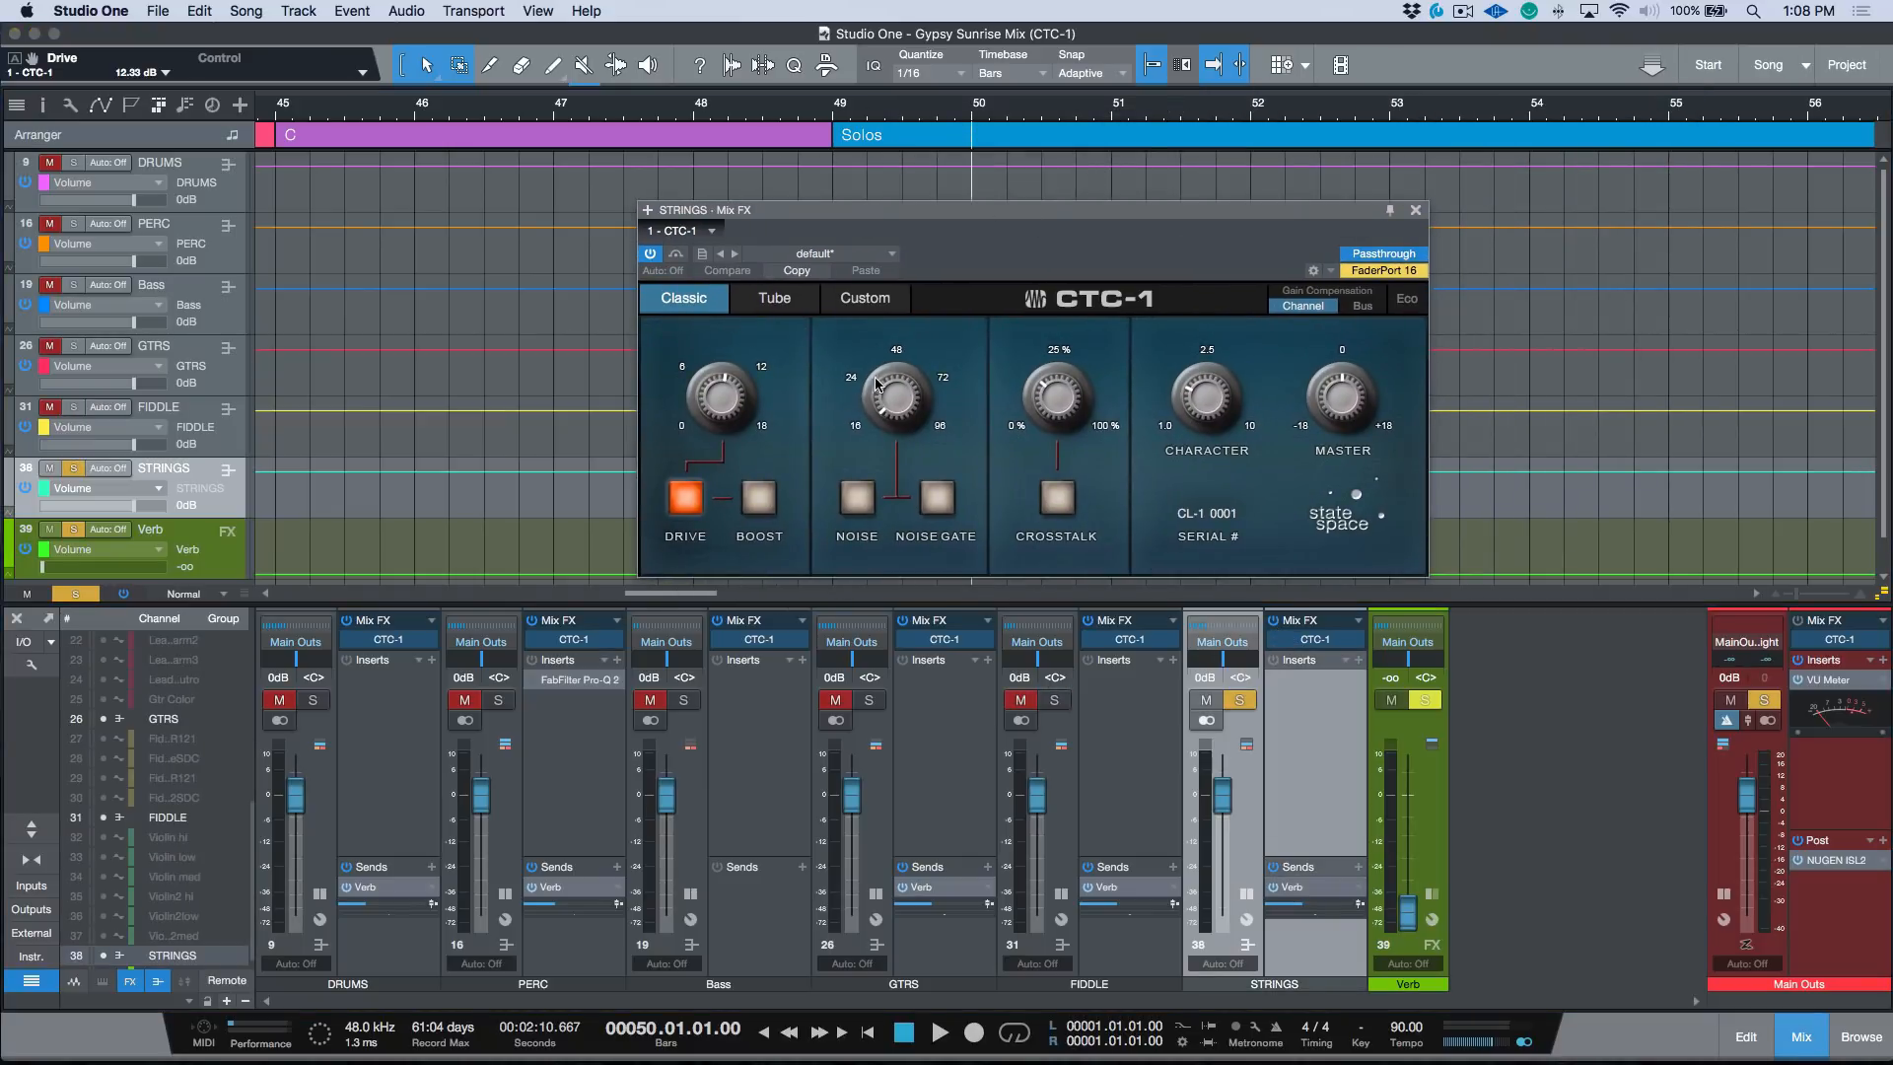
Turn off the strings' CTC-1 and move the playback position to the Outro section at bar 81
{"action": "left_click", "coordinate": [1120, 140]}
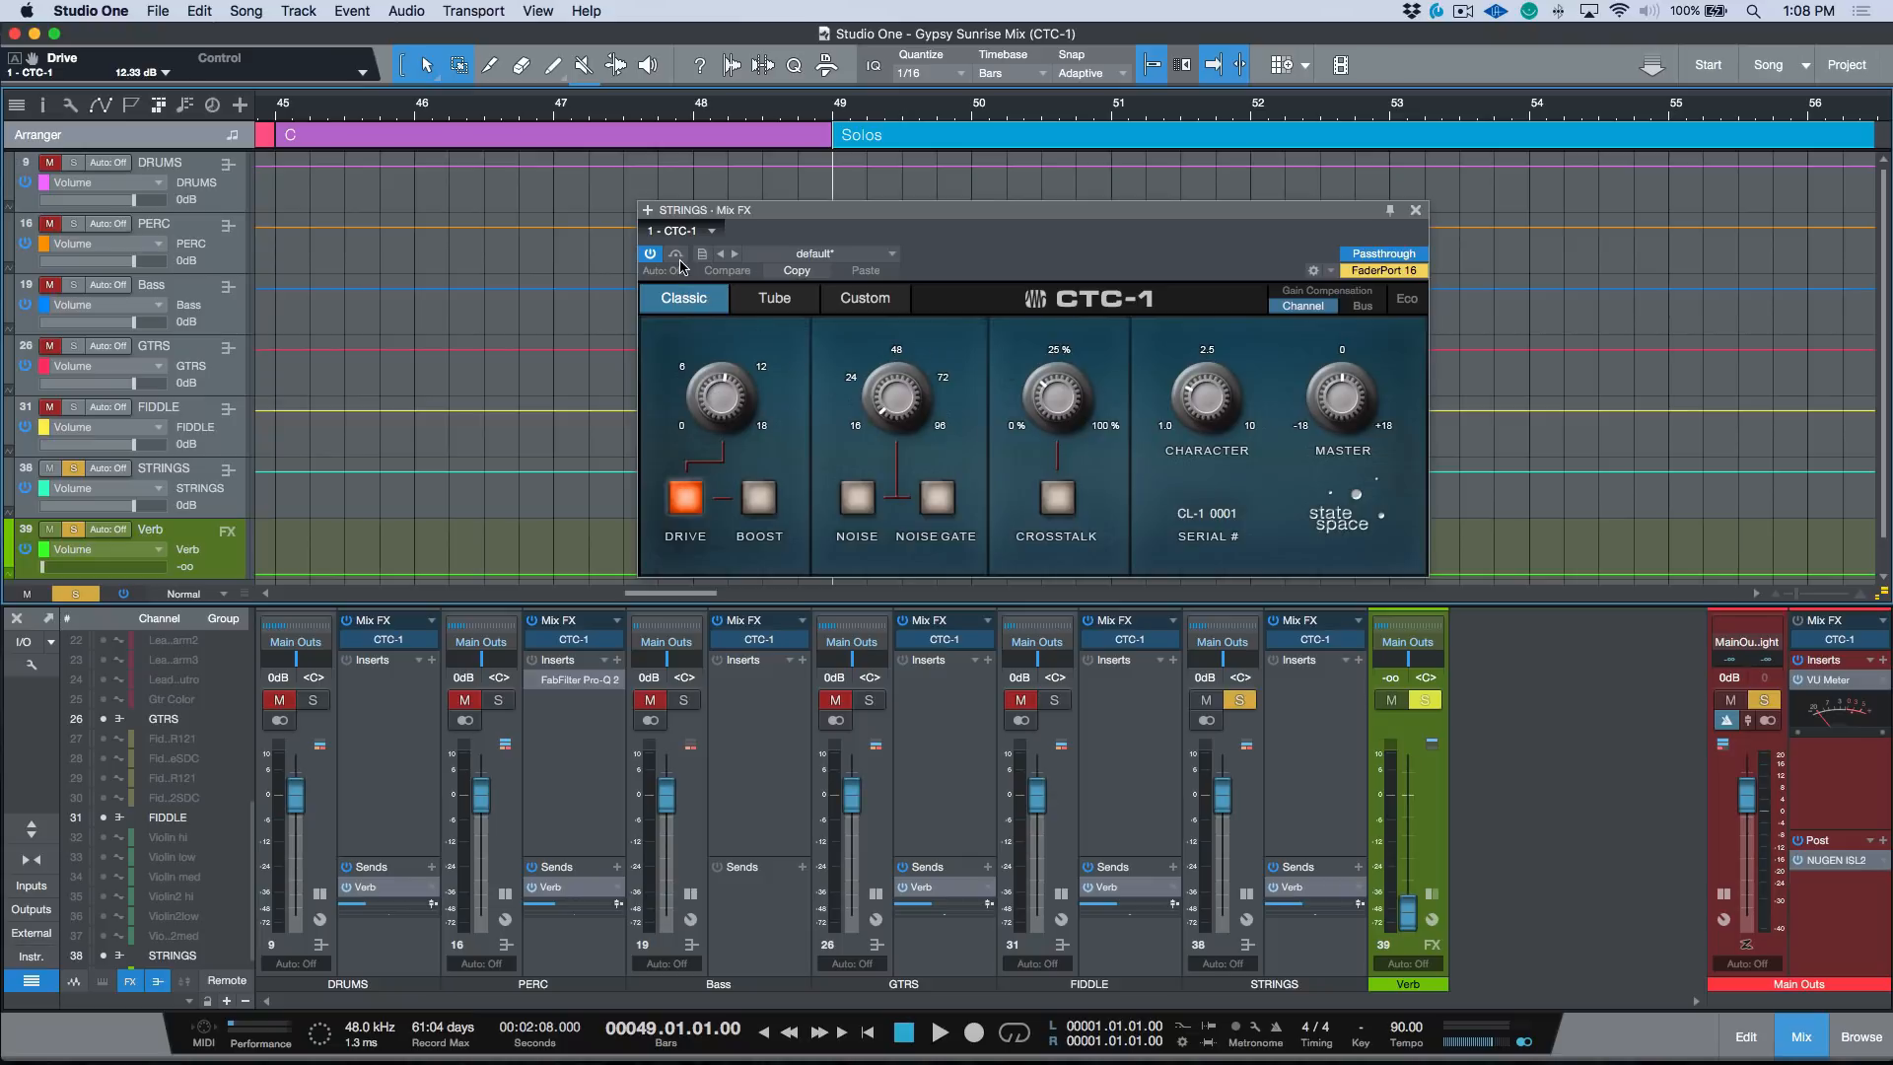
{"action": "left_click", "coordinate": [651, 254]}
{"action": "key", "text": "shift+n"}
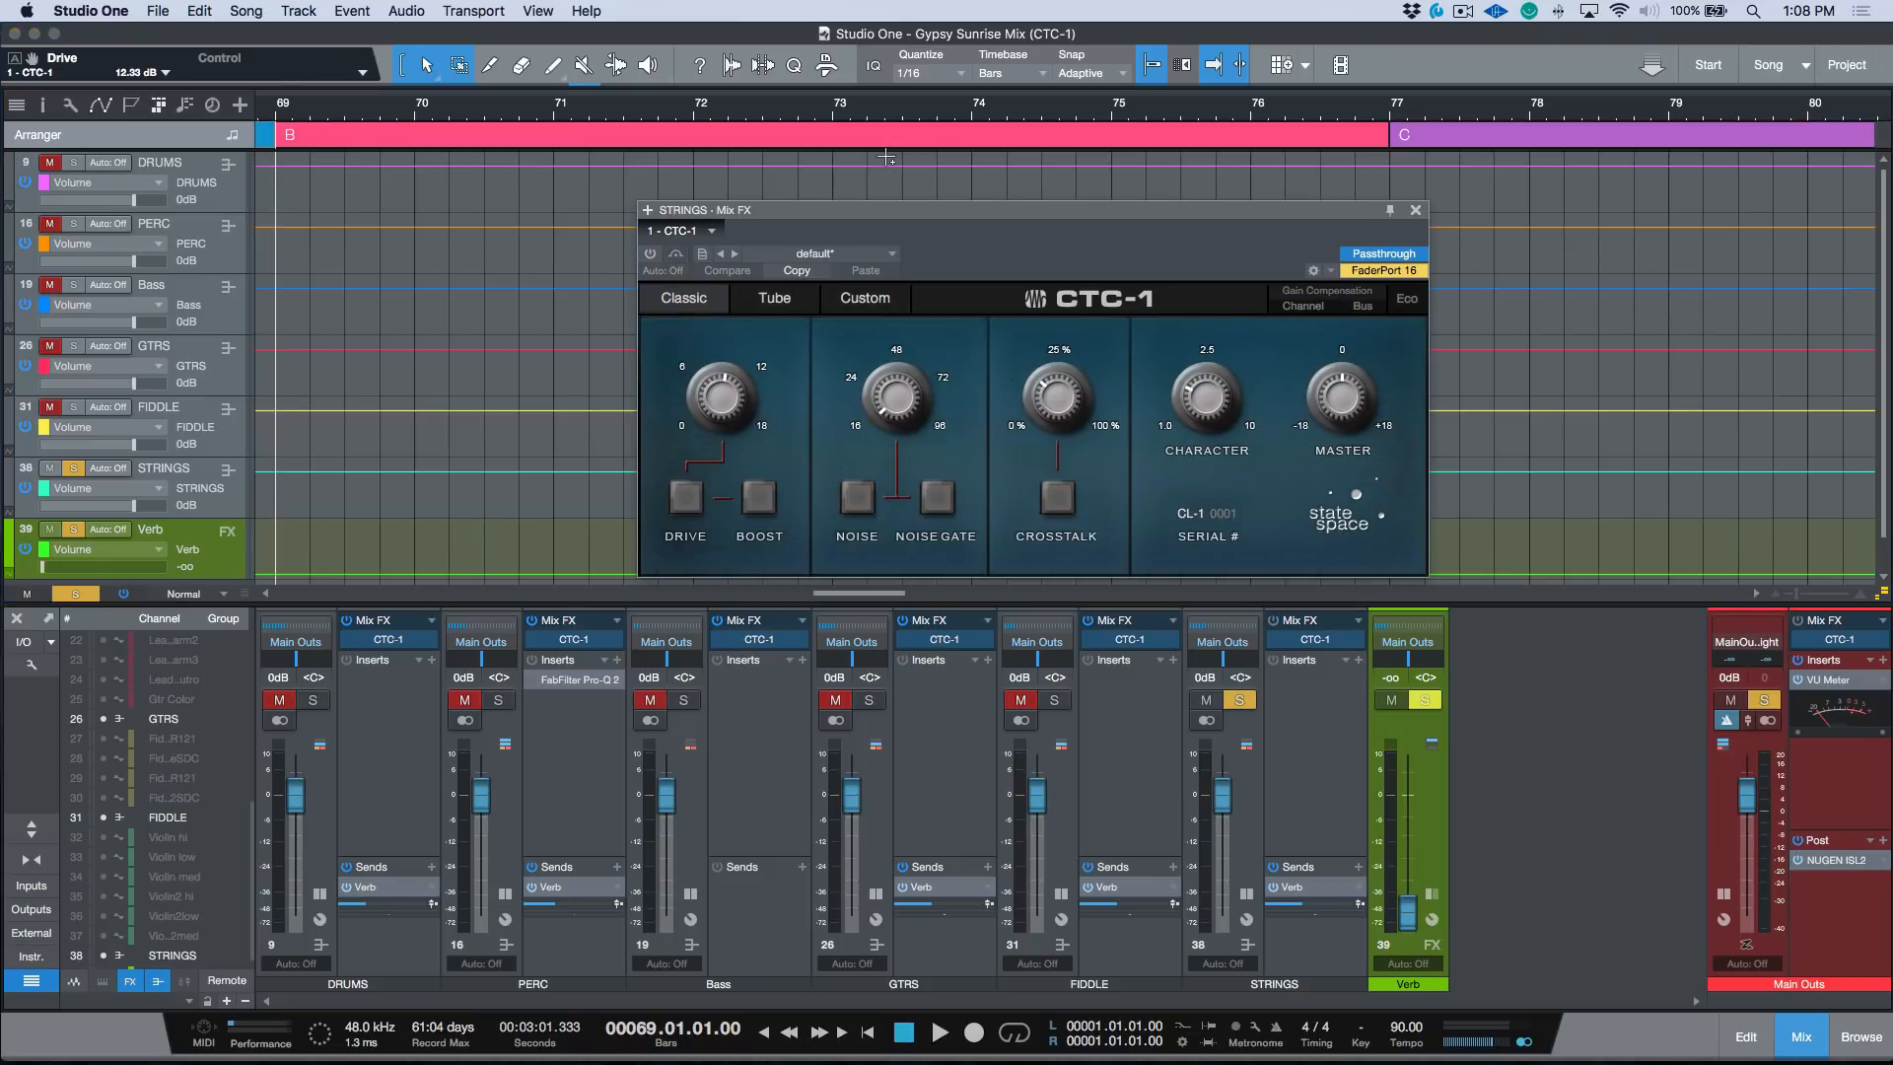
{"action": "key", "text": "shift+n"}
{"action": "key", "text": "shift+n"}
{"action": "key", "text": "shift+n"}
{"action": "key", "text": "shift+b"}
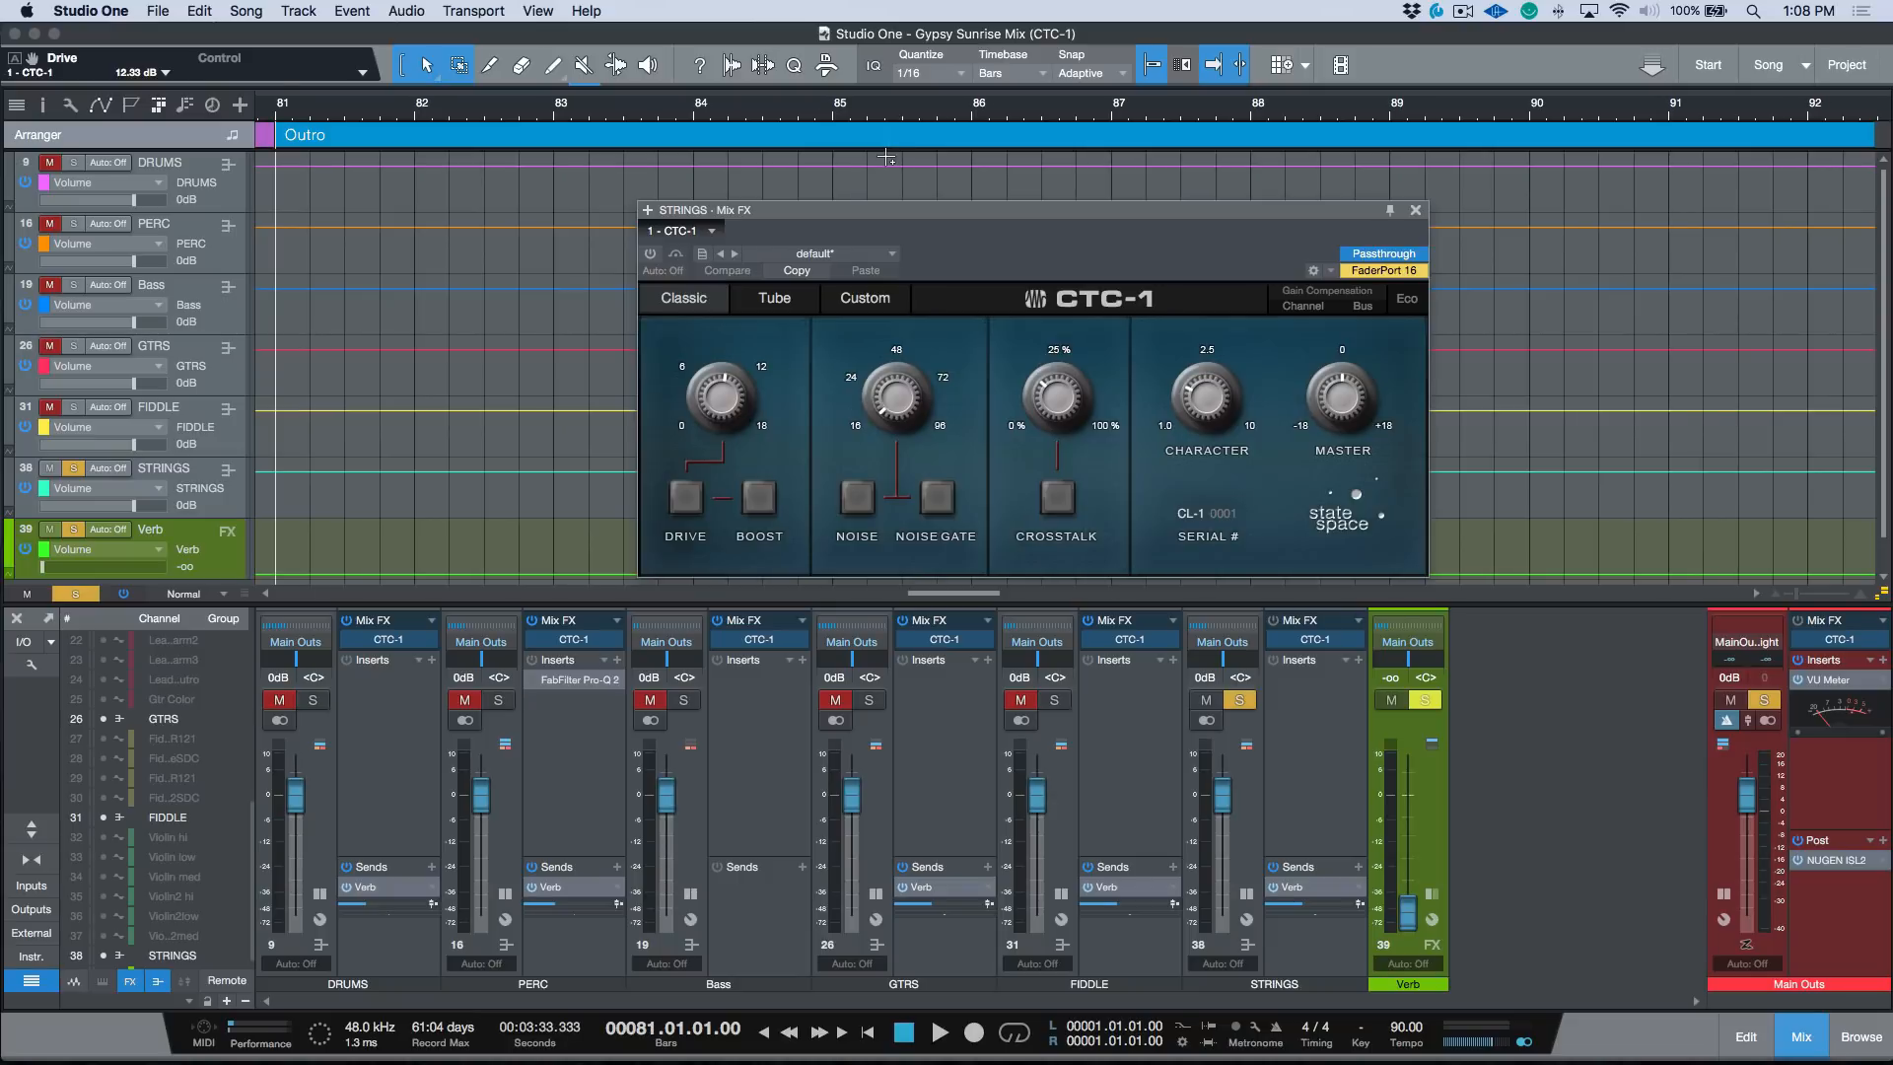
Play the strings from bar 81 with the CTC-1 off, replay with it on and set its Character to 1.32
{"action": "key", "text": "space"}
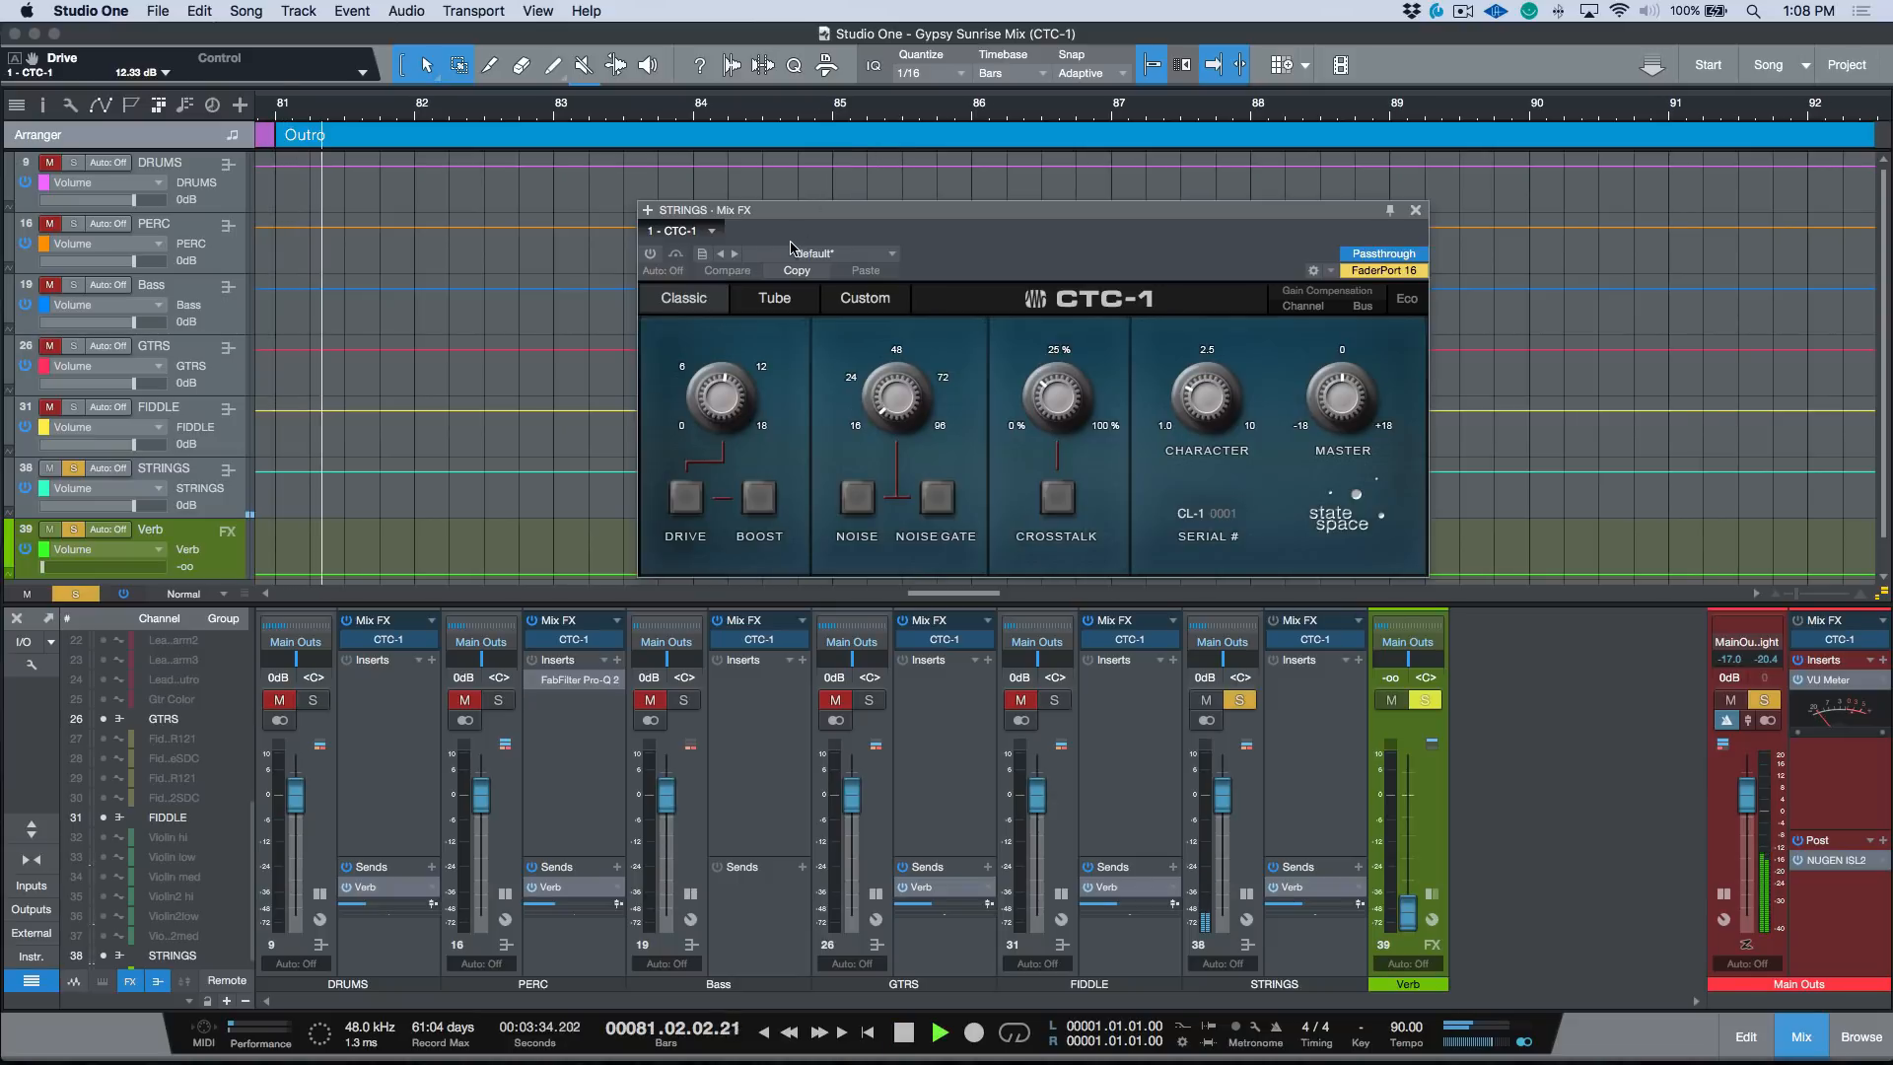
{"action": "key", "text": "space"}
{"action": "left_click", "coordinate": [650, 254]}
{"action": "key", "text": "space"}
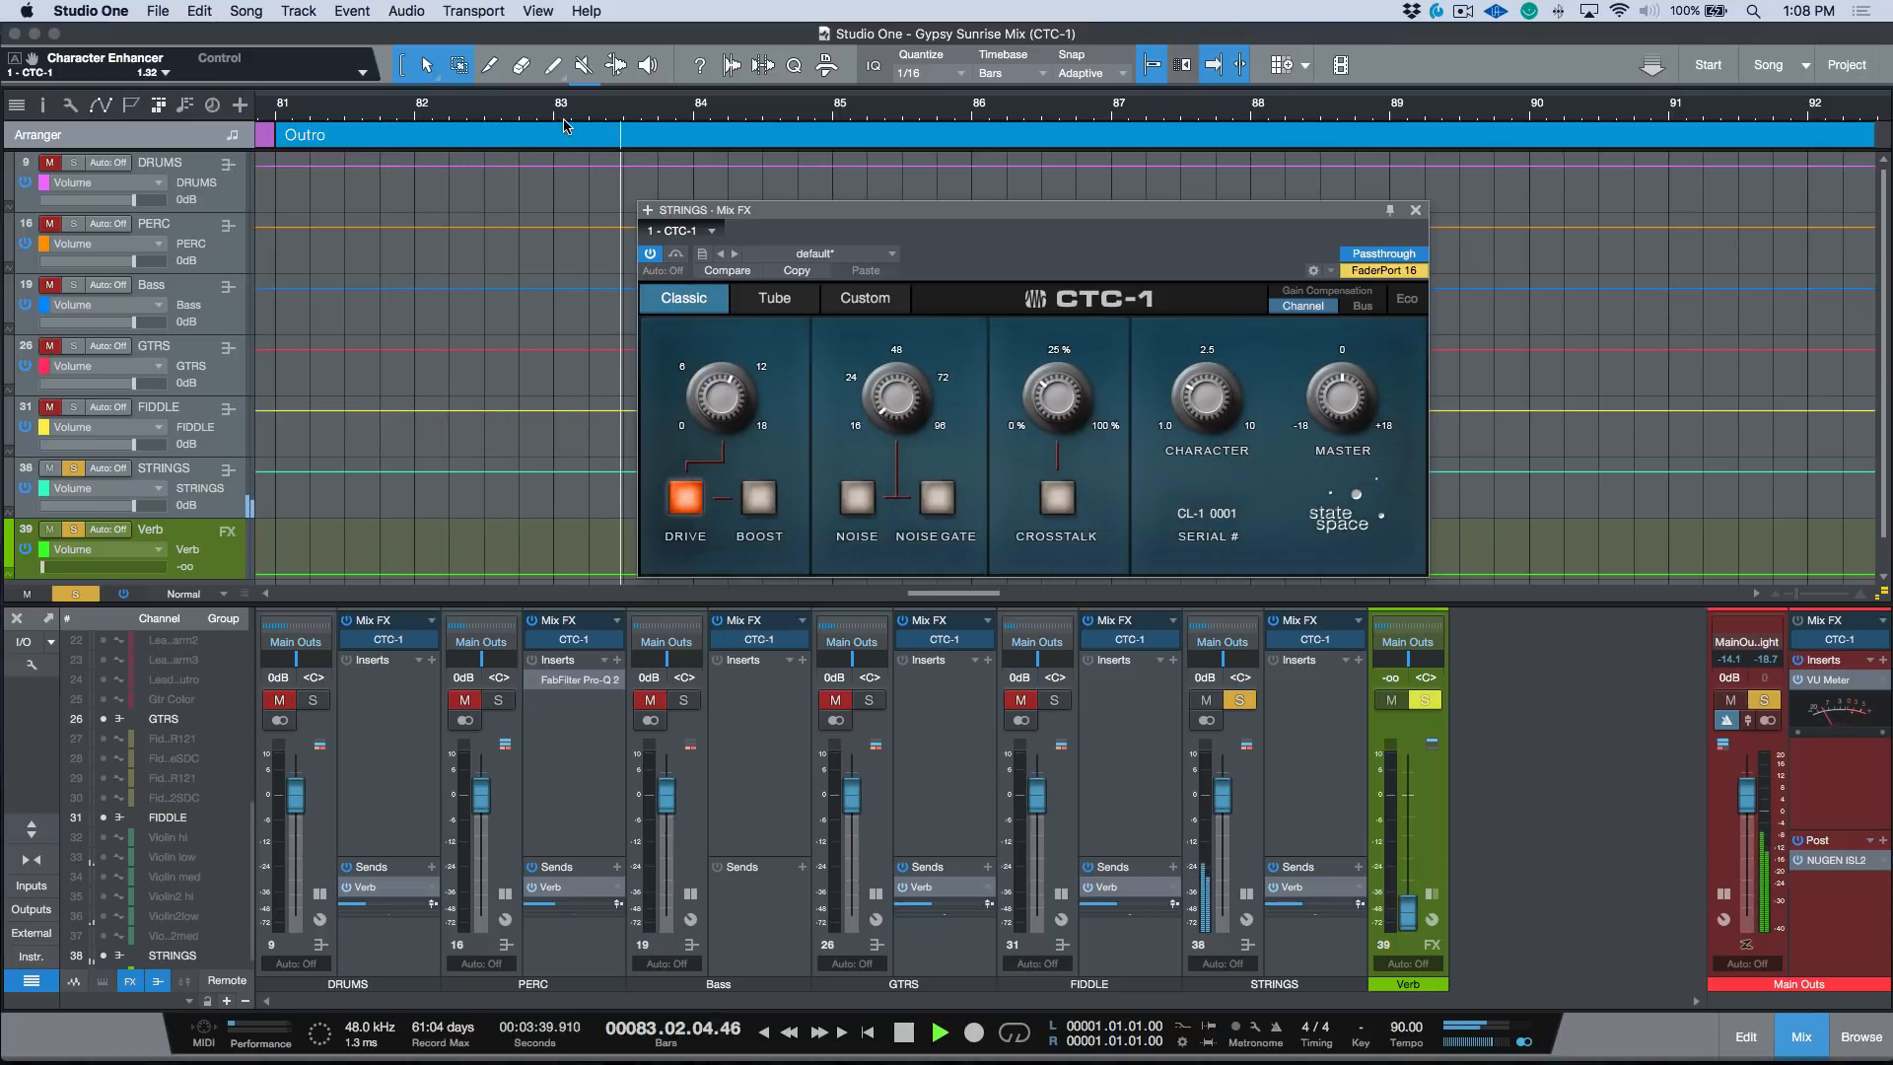
{"action": "key", "text": "space"}
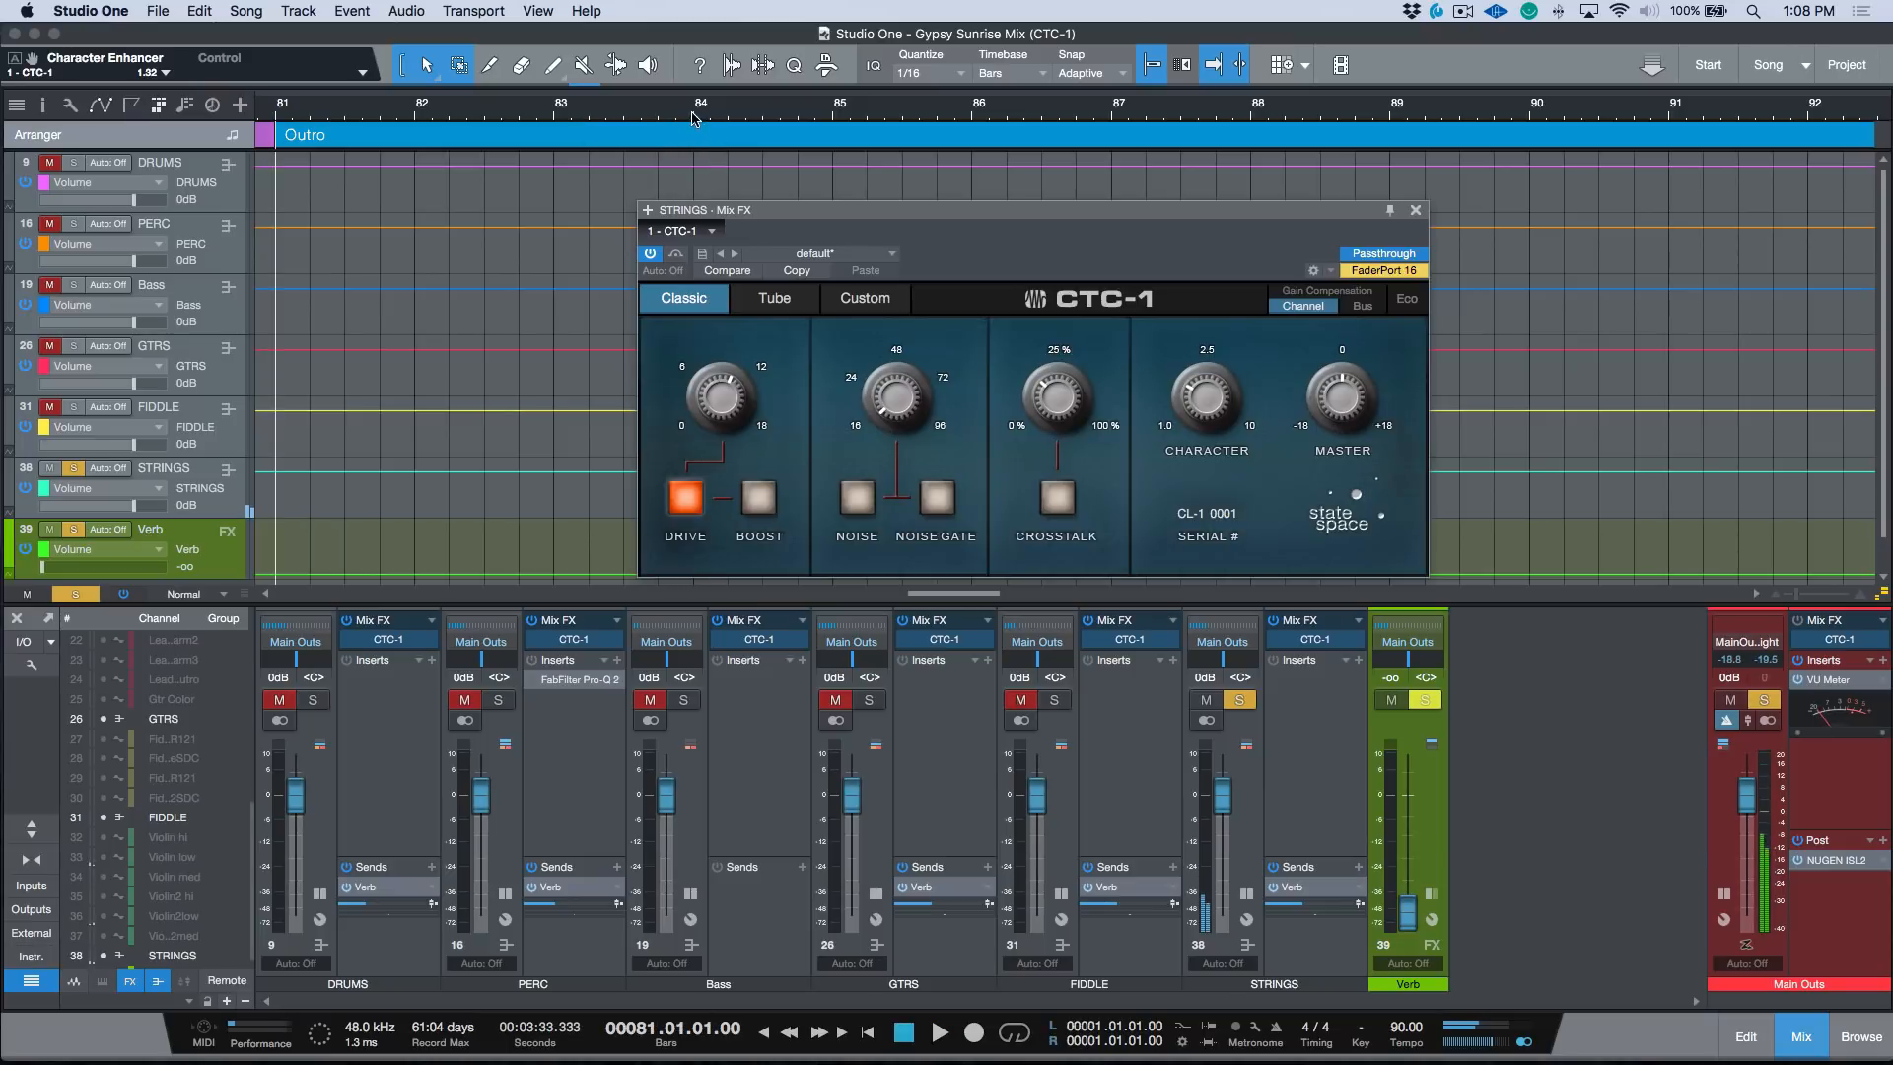
Play the strings from bar 84 with the CTC-1 off, then again with it on, to compare
{"action": "left_click", "coordinate": [650, 255]}
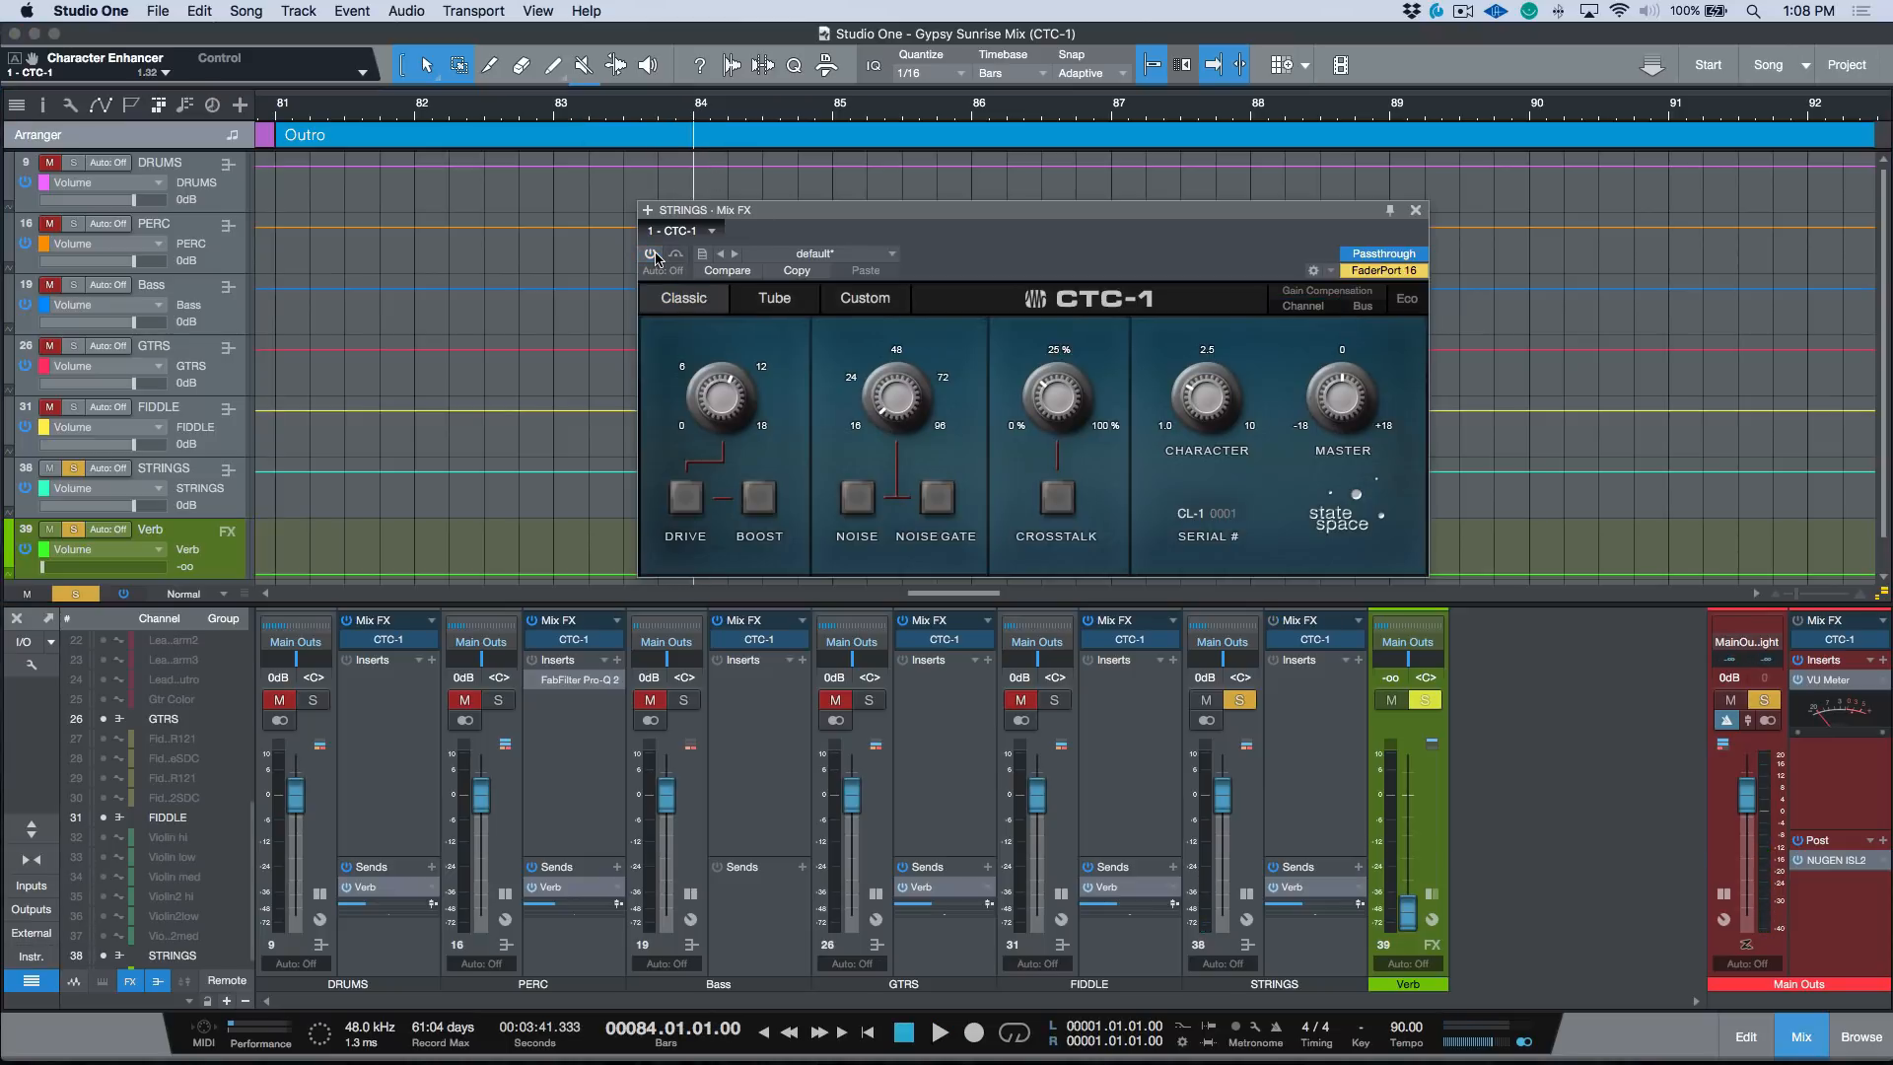
{"action": "key", "text": "space"}
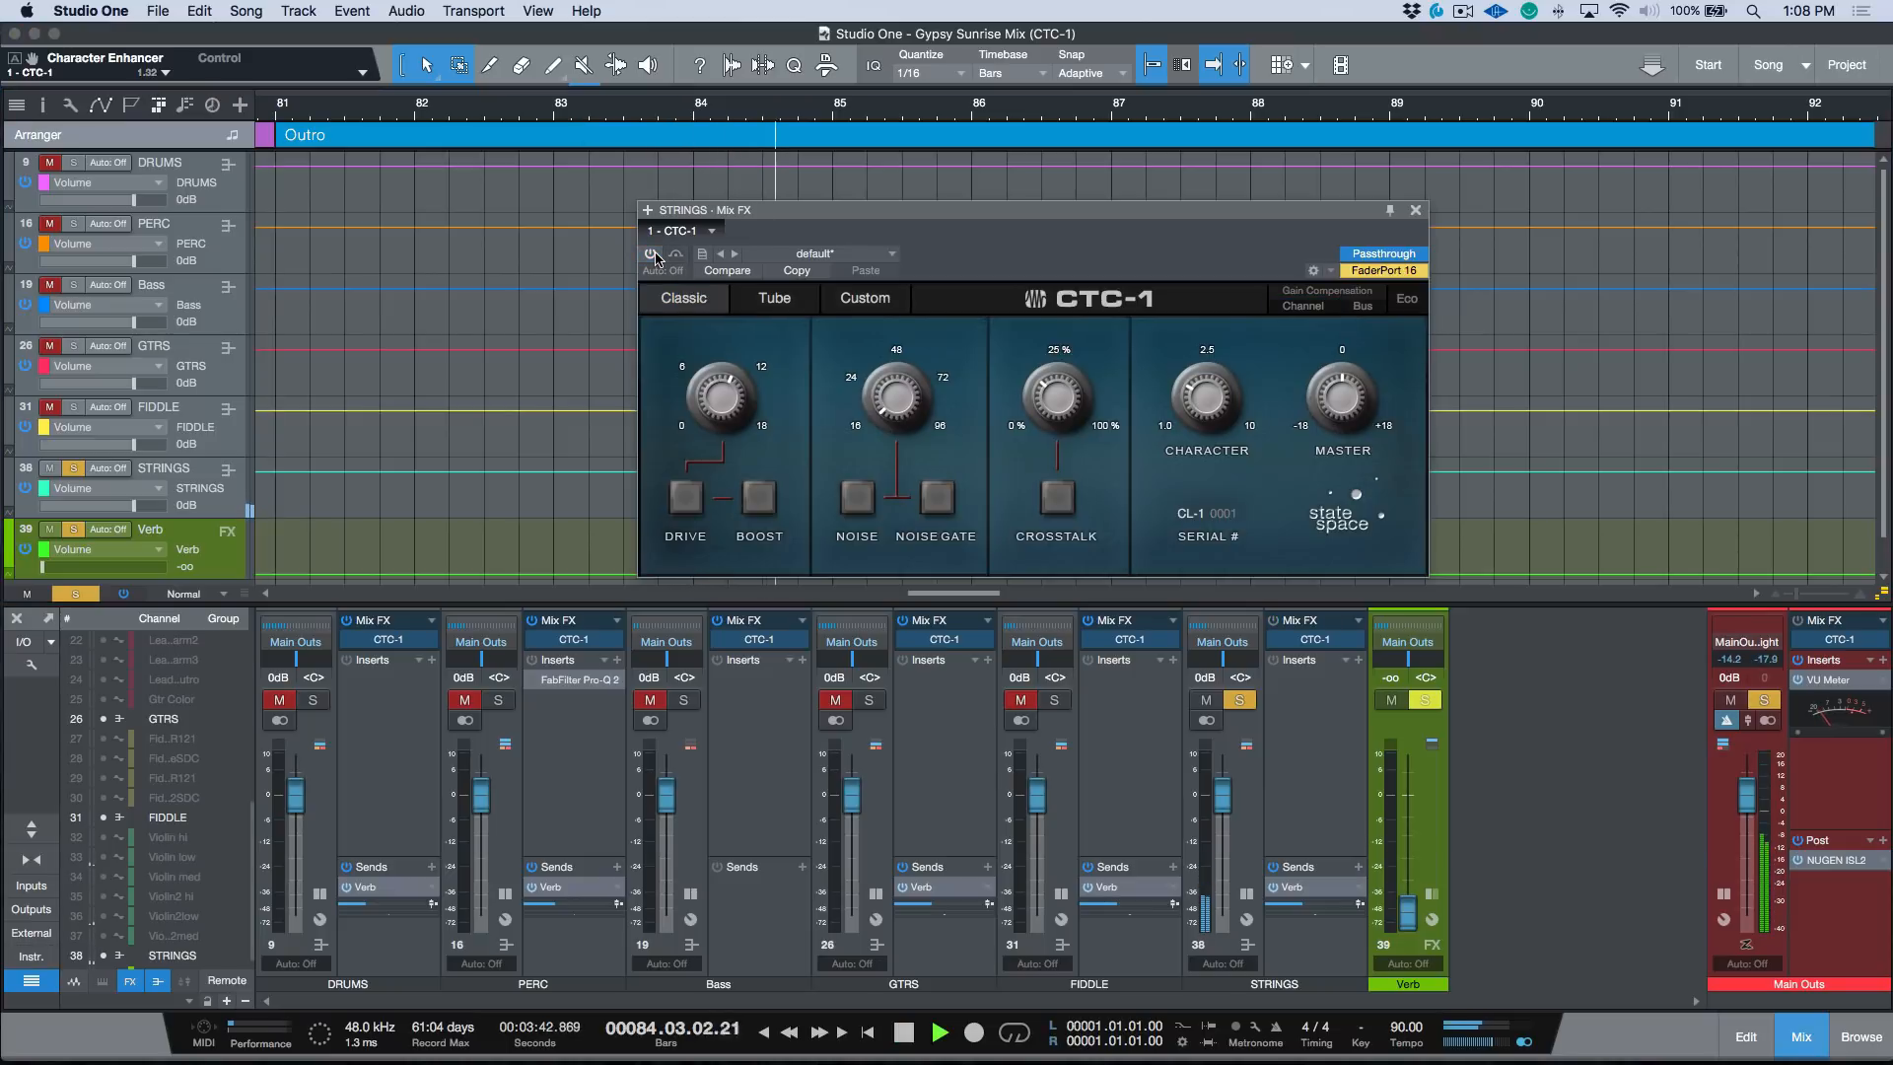
{"action": "key", "text": "space"}
{"action": "left_click", "coordinate": [652, 254]}
{"action": "key", "text": "space"}
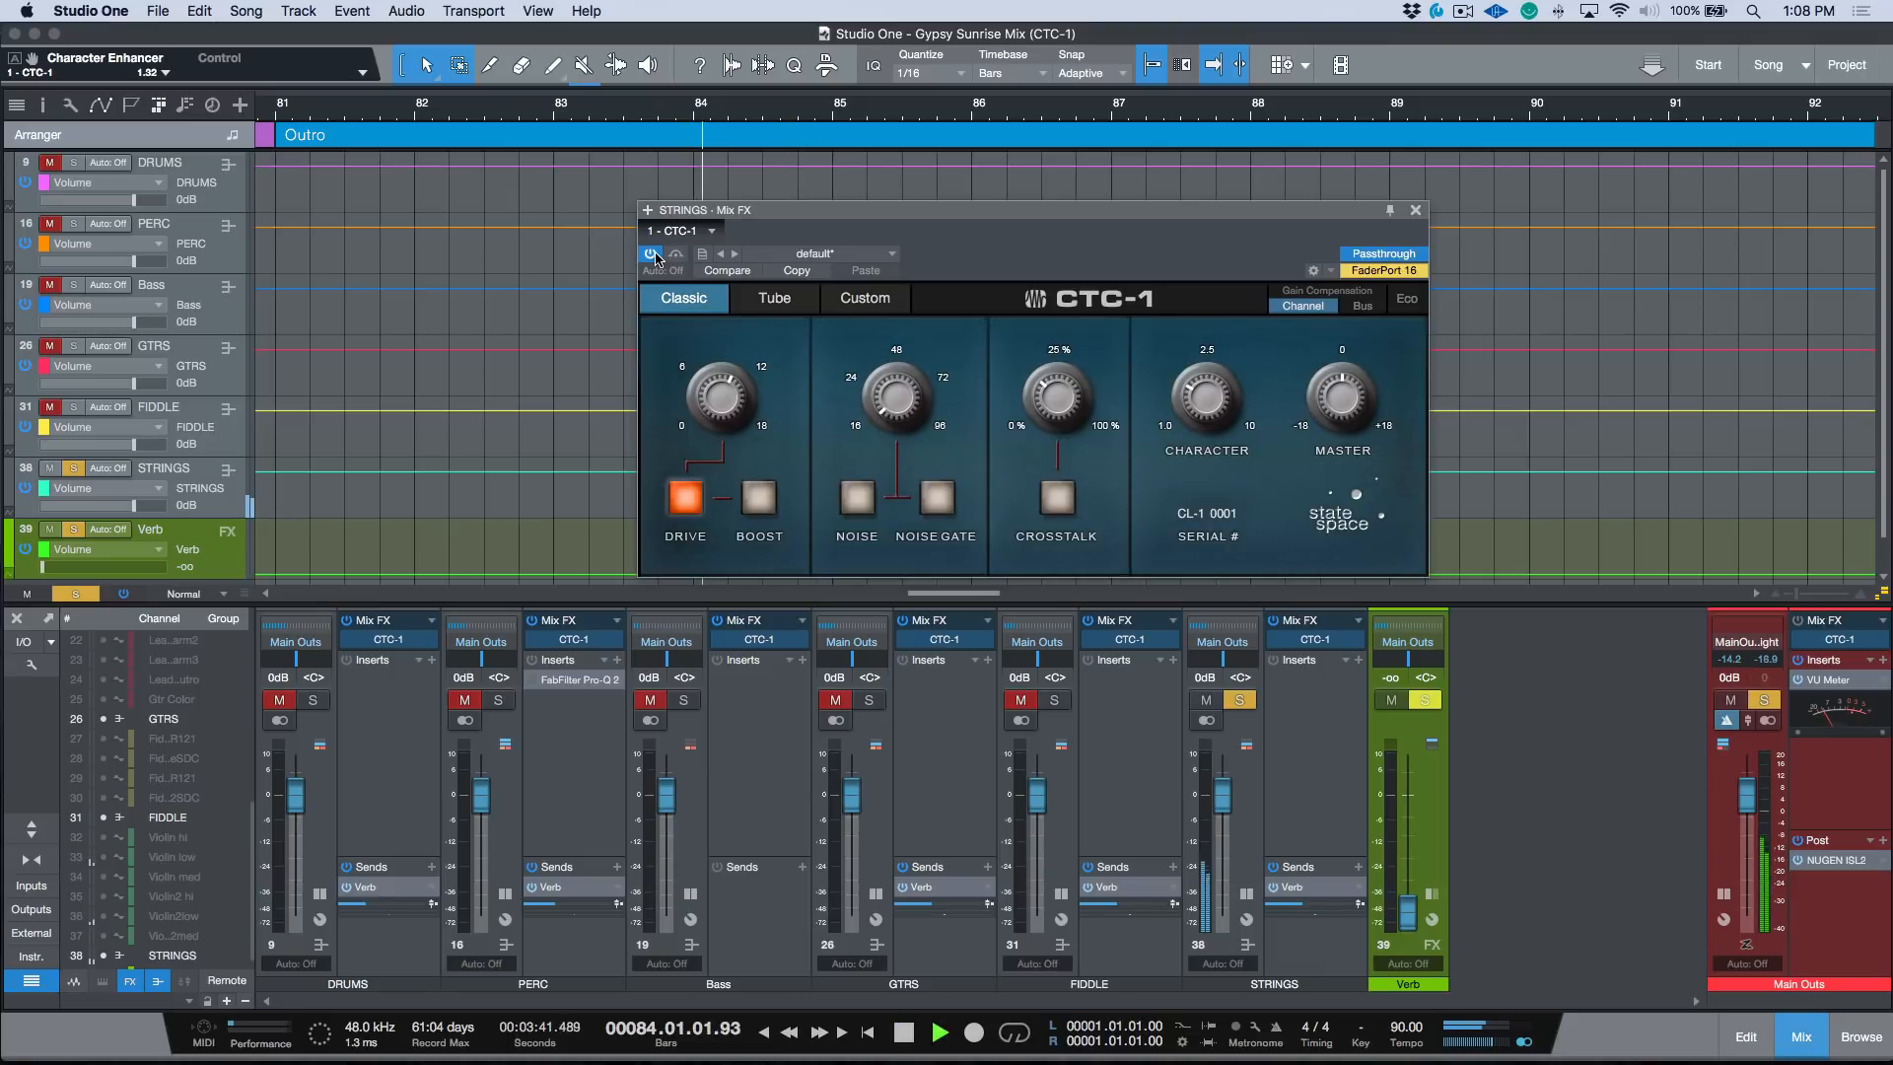
{"action": "key", "text": "space"}
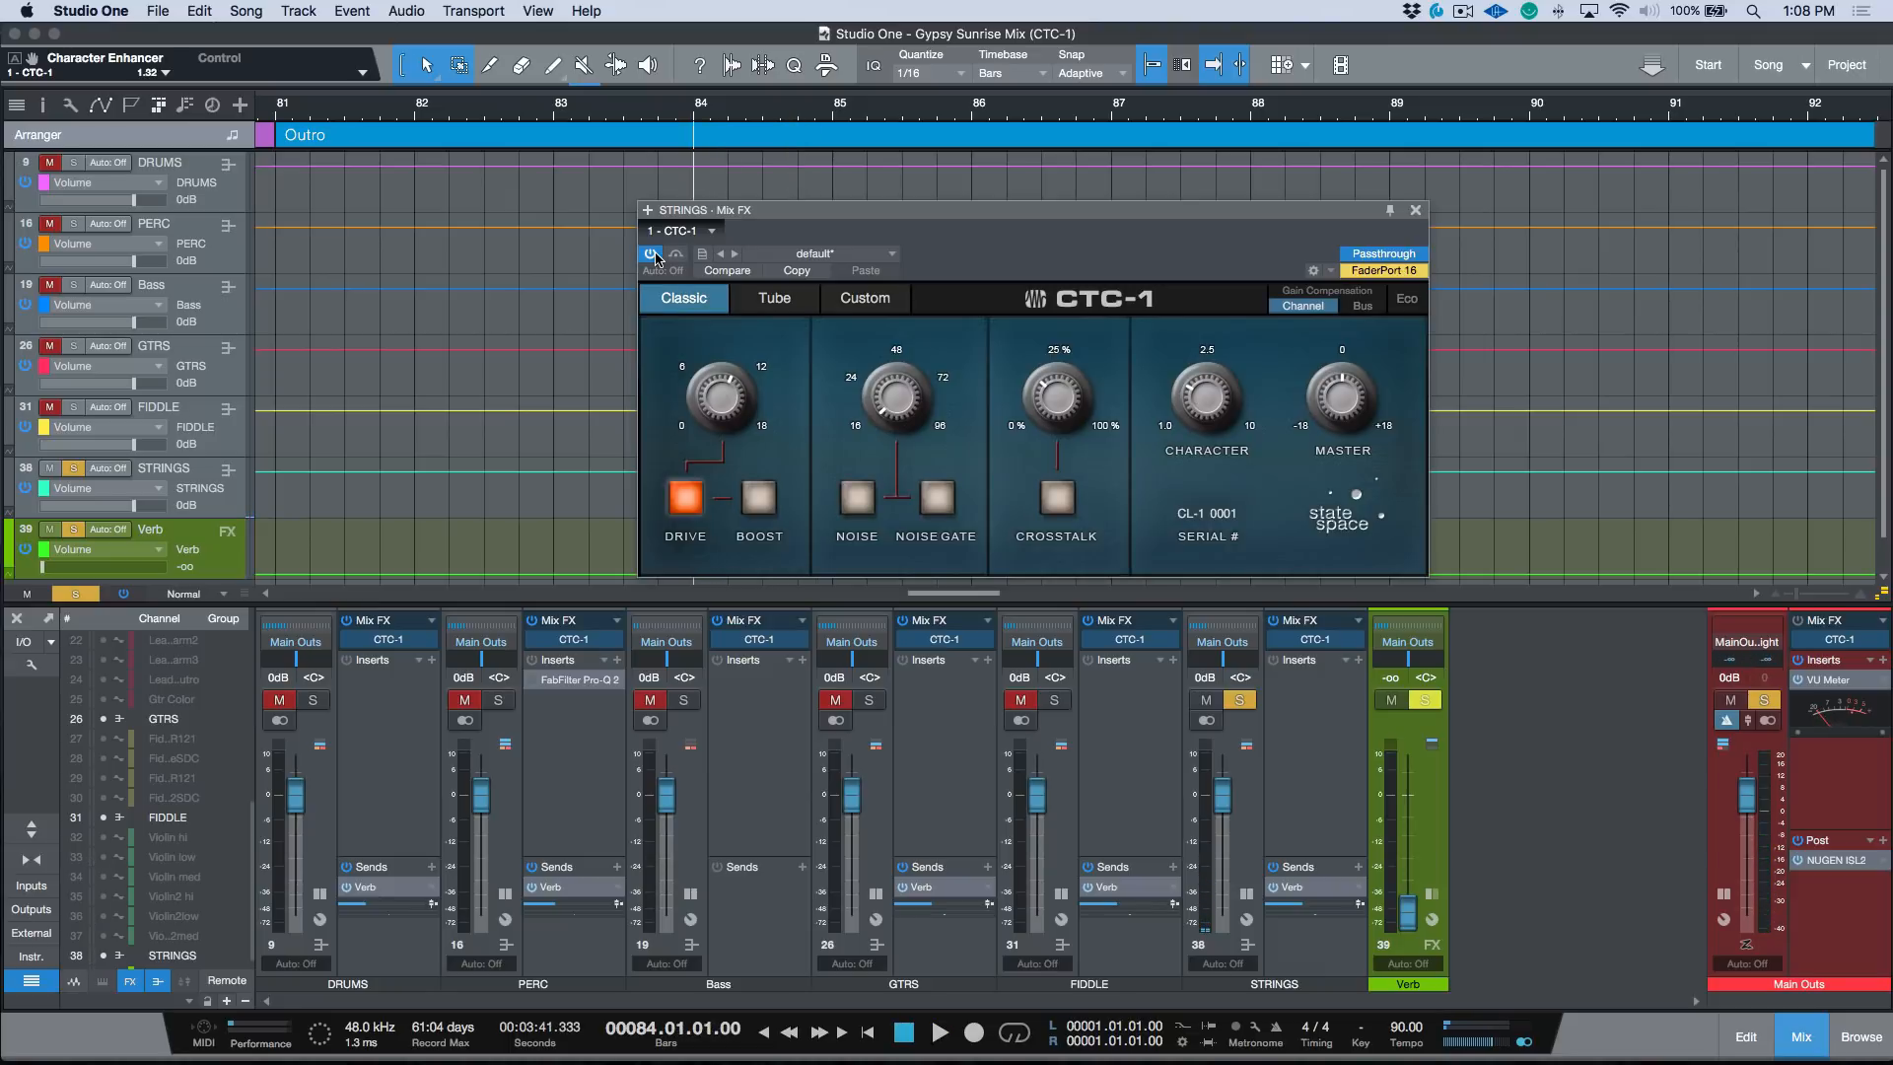
Repeat the off and on comparison of the strings from bar 84 and close the CTC-1 window
{"action": "left_click", "coordinate": [651, 254]}
{"action": "key", "text": "space"}
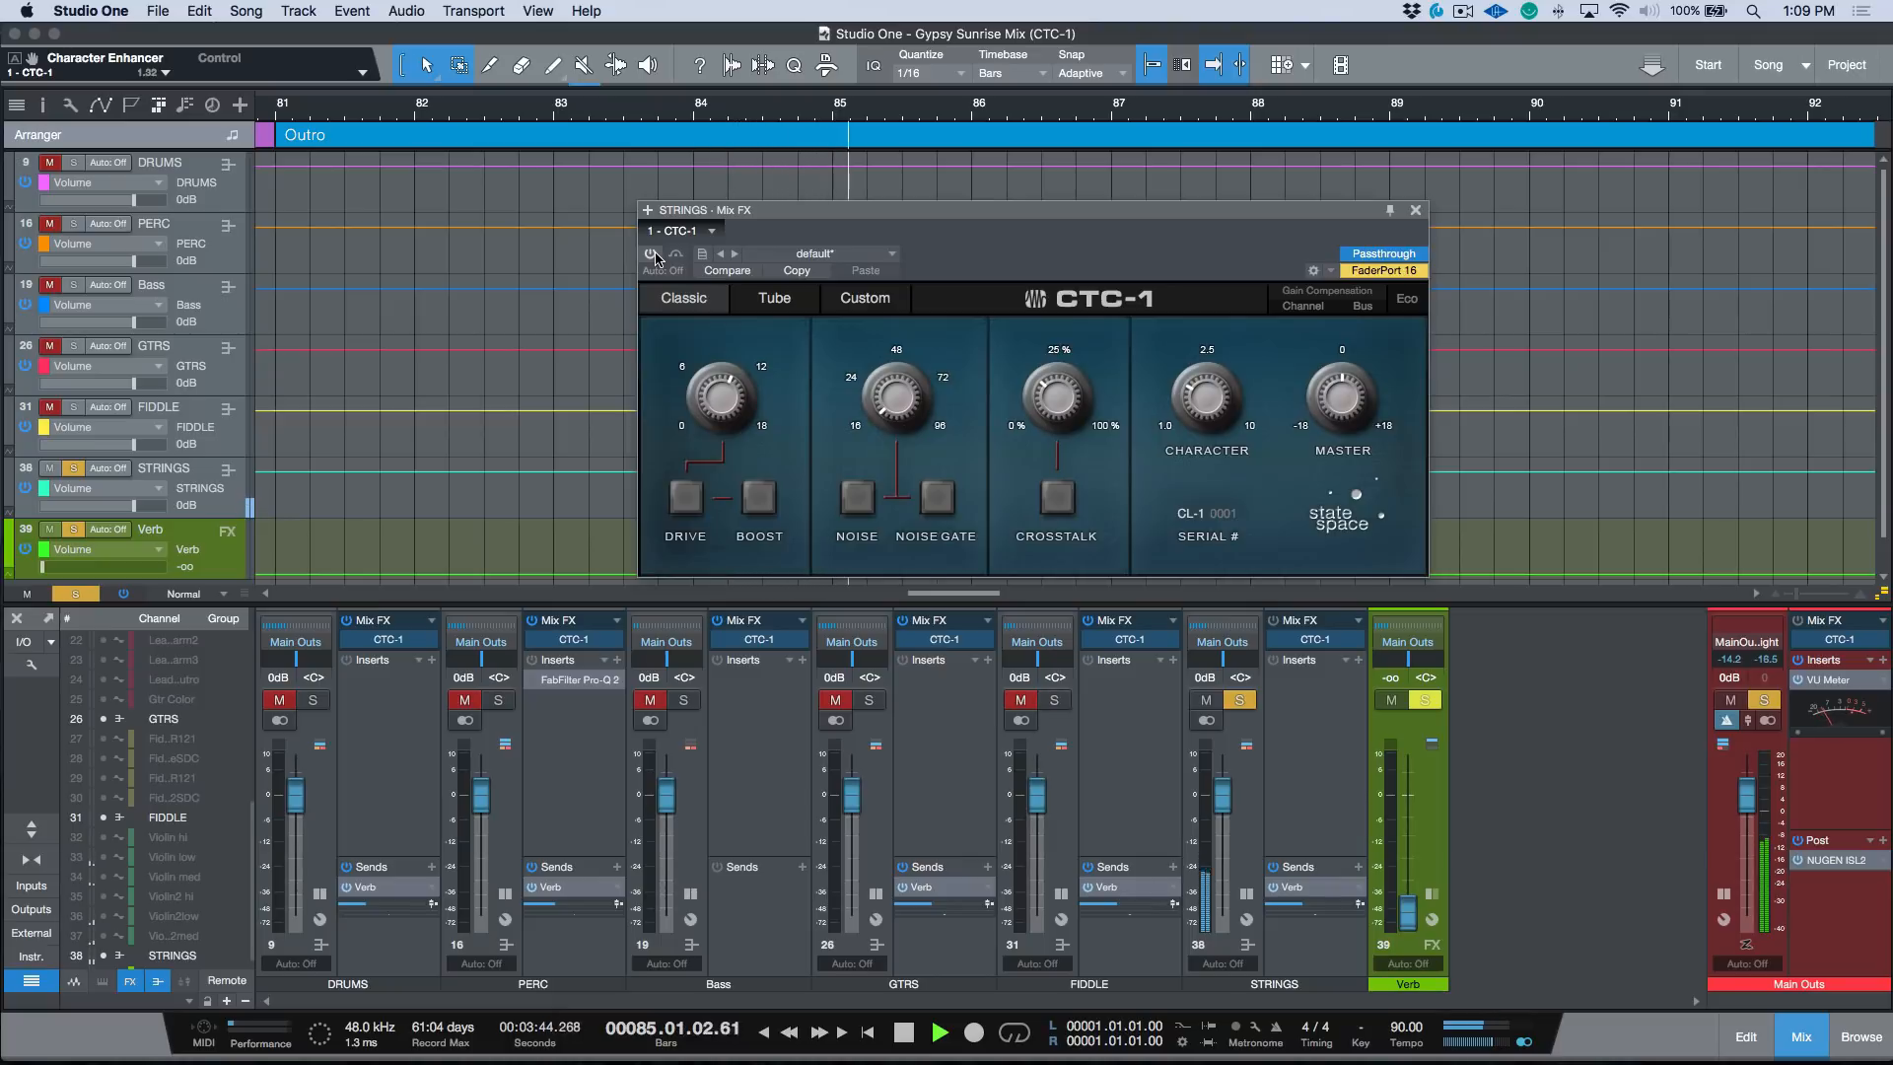
{"action": "key", "text": "space"}
{"action": "left_click", "coordinate": [652, 254]}
{"action": "key", "text": "space"}
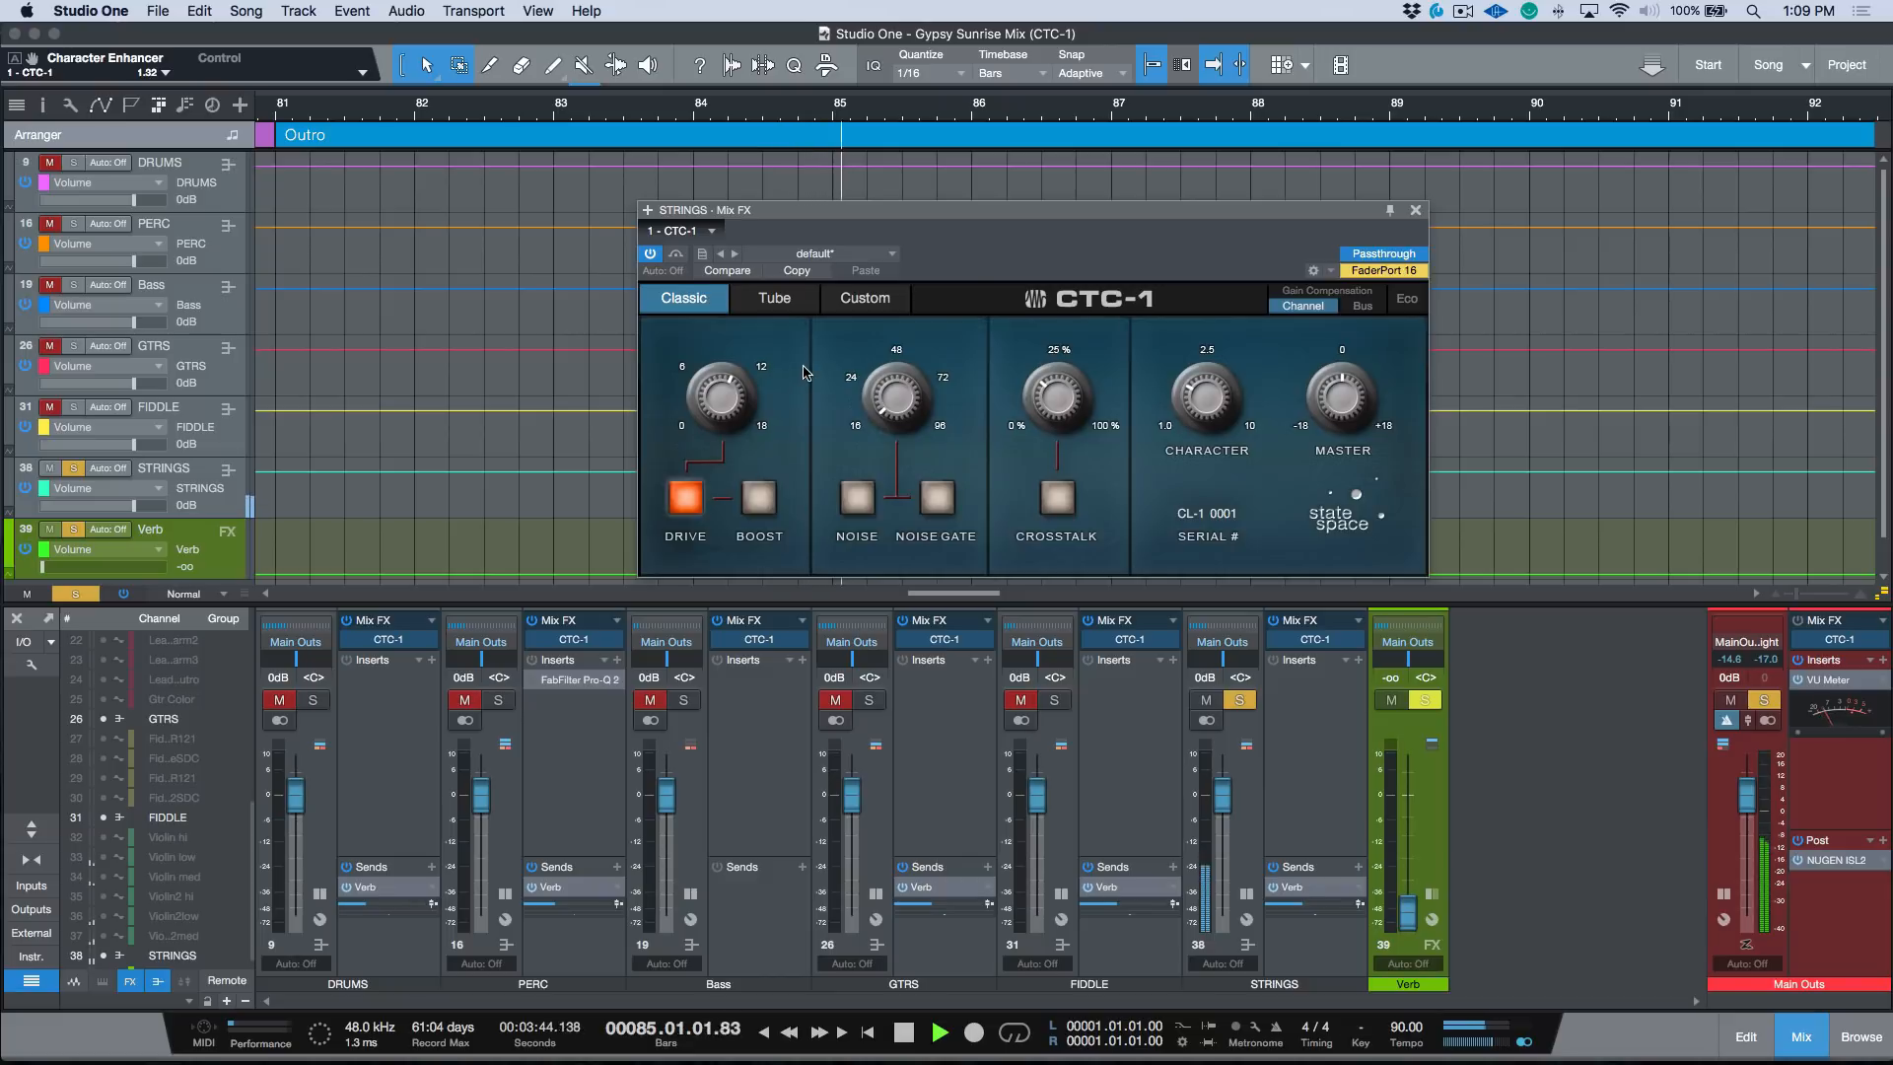
{"action": "key", "text": "space"}
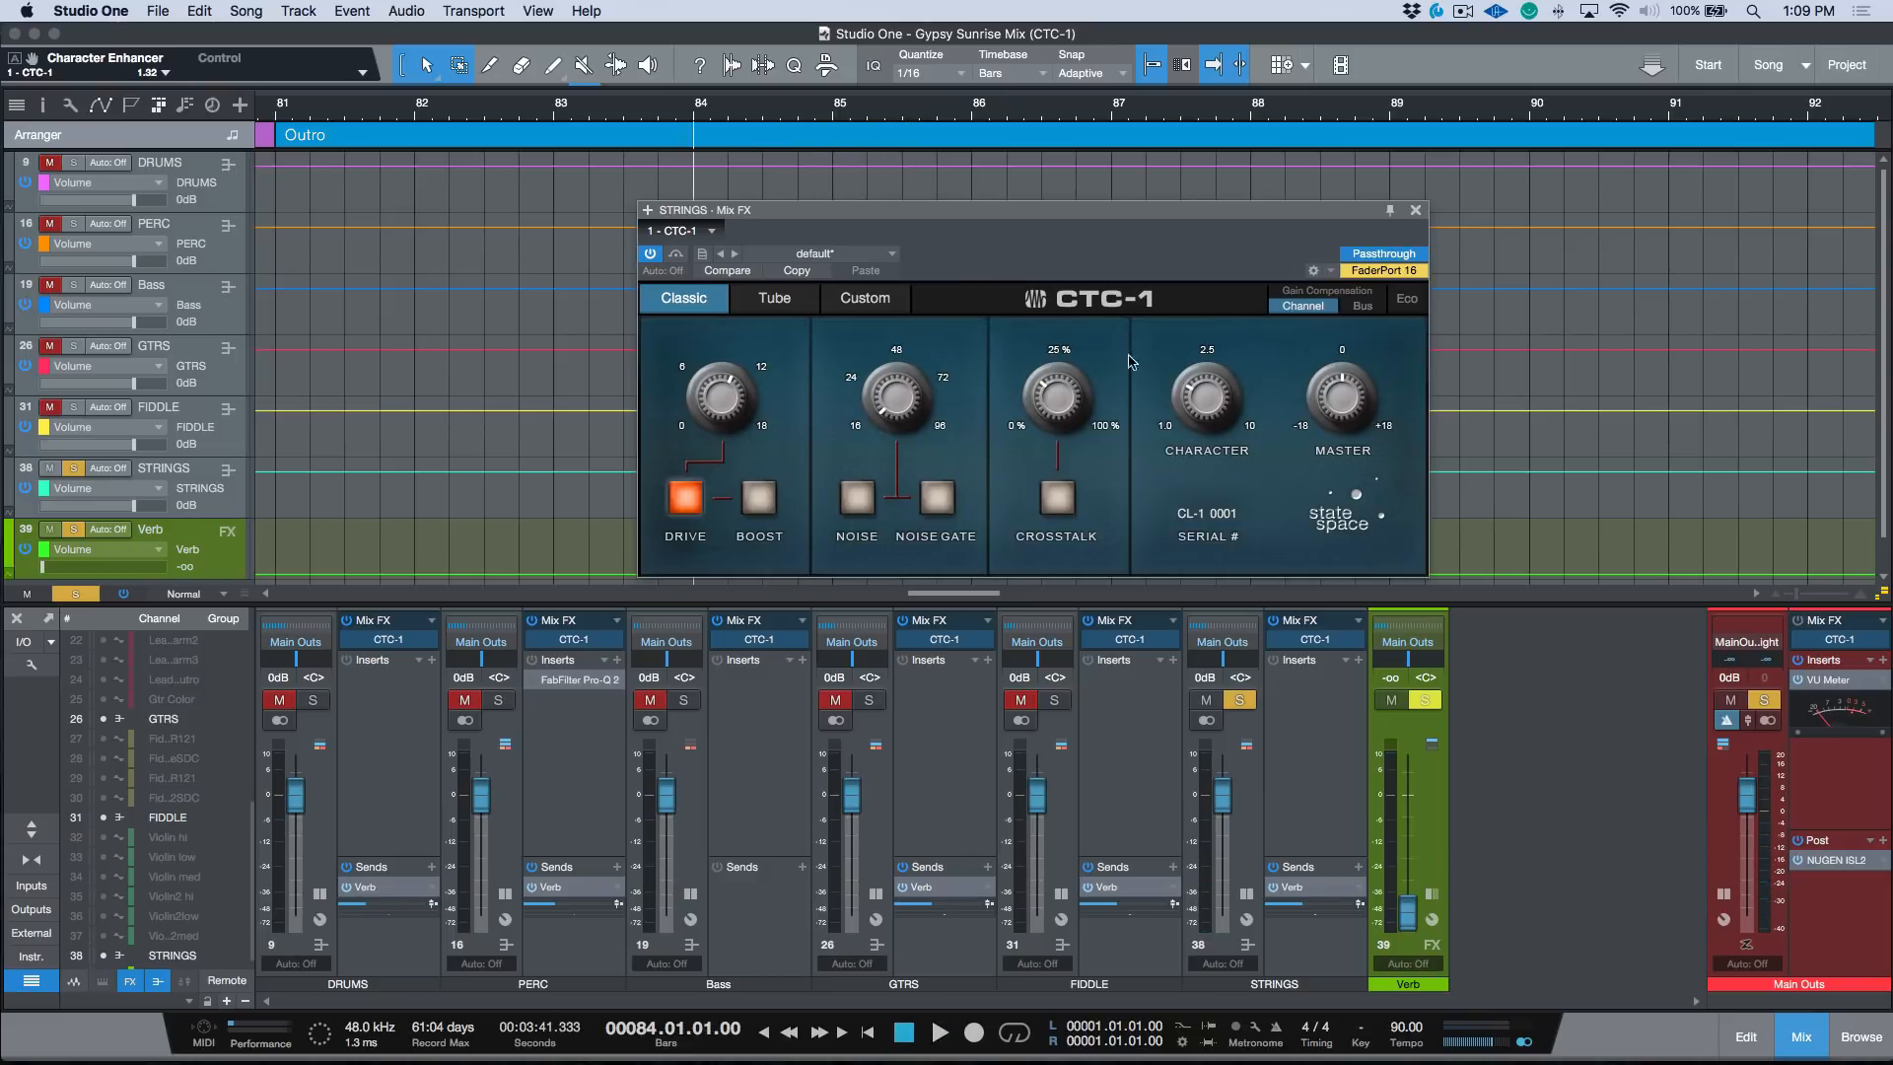
{"action": "left_click", "coordinate": [1416, 211]}
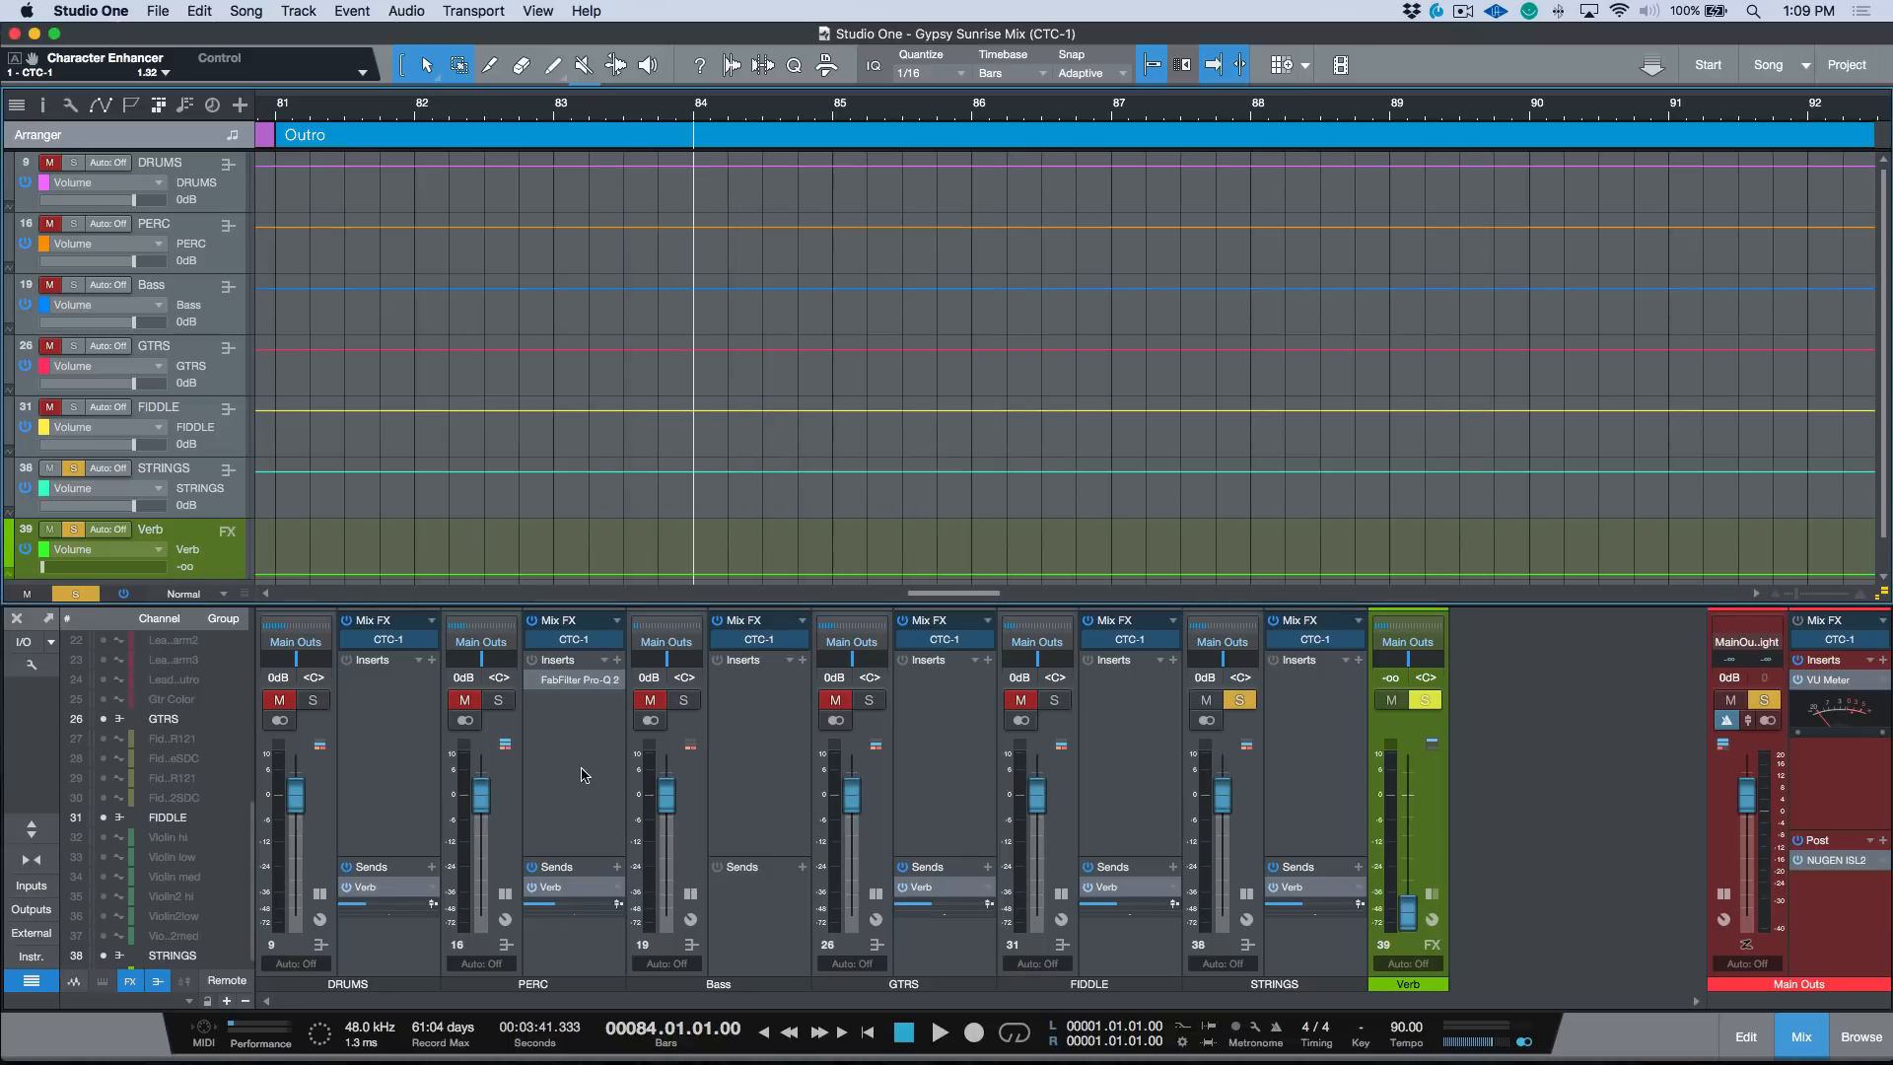
Open the DRUMS bus's CTC-1 Mix FX to review its Custom settings and close it again
{"action": "left_click", "coordinate": [387, 641]}
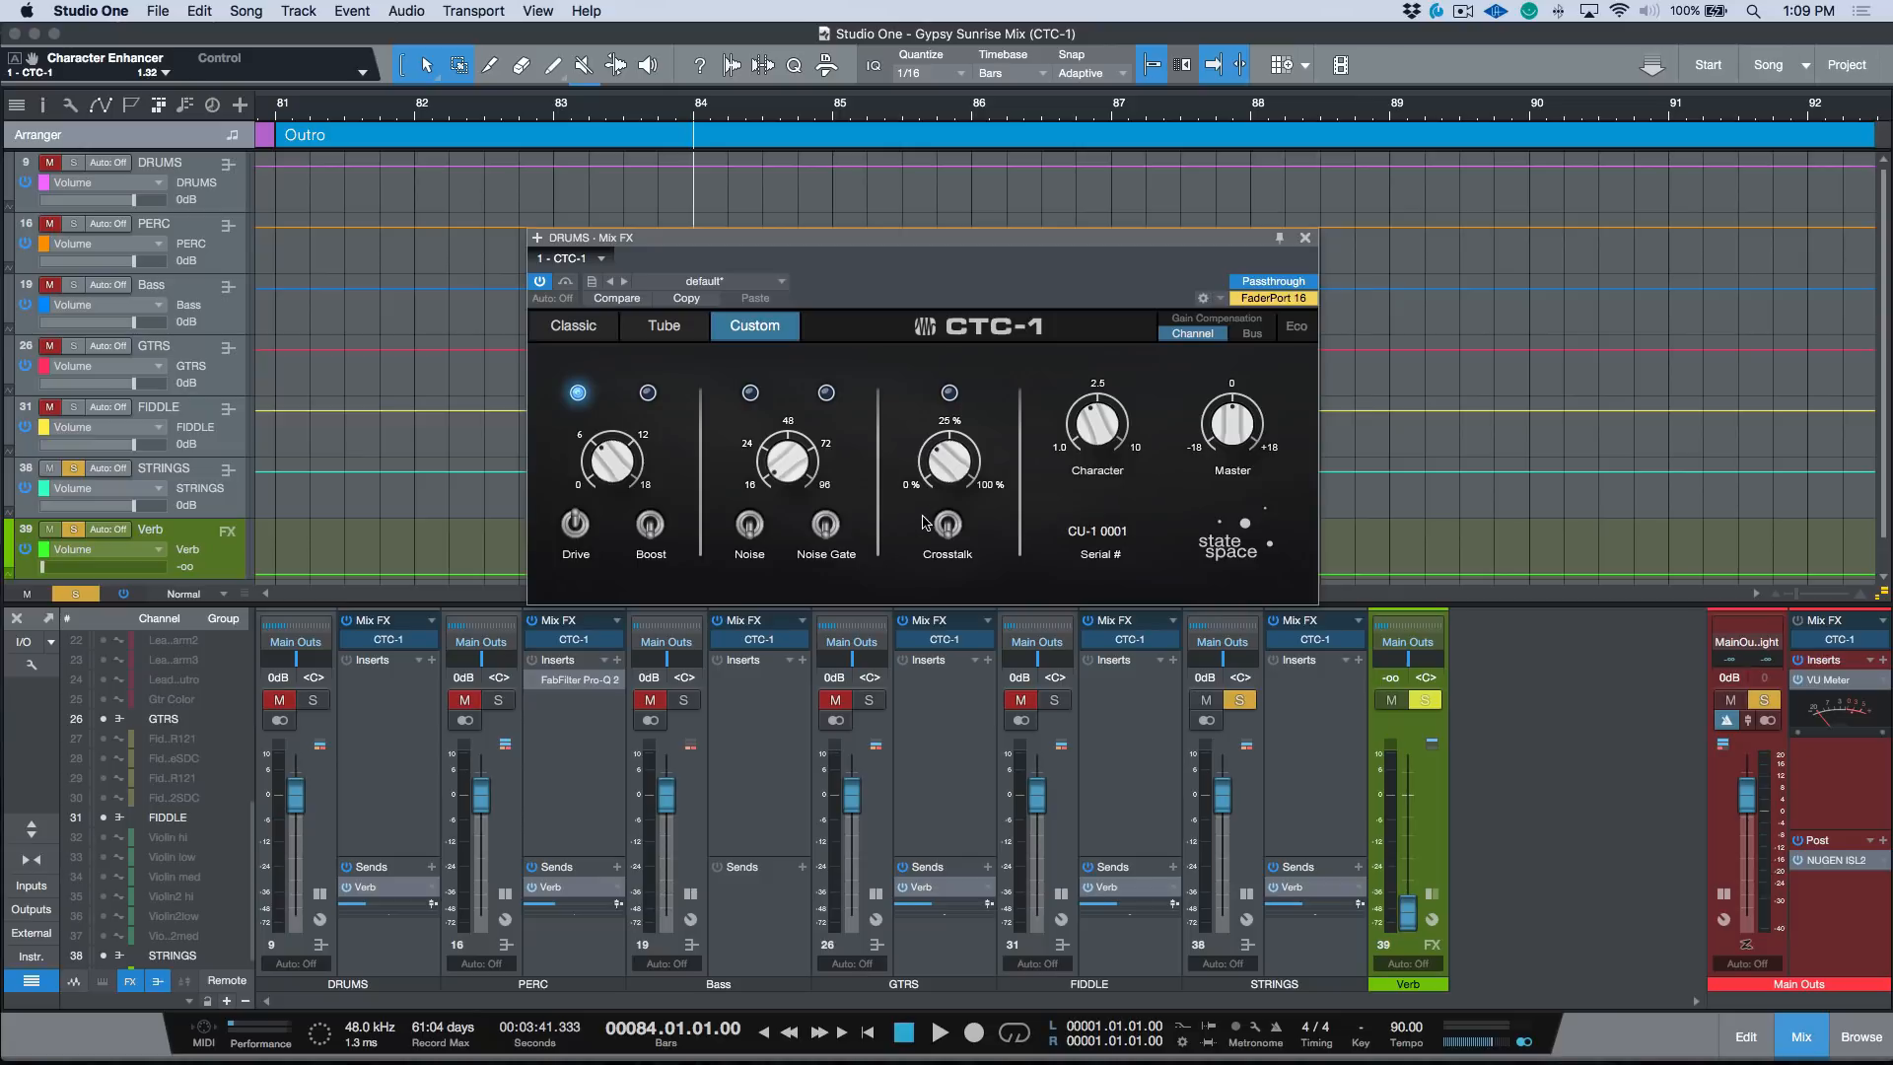
{"action": "left_click", "coordinate": [1306, 239]}
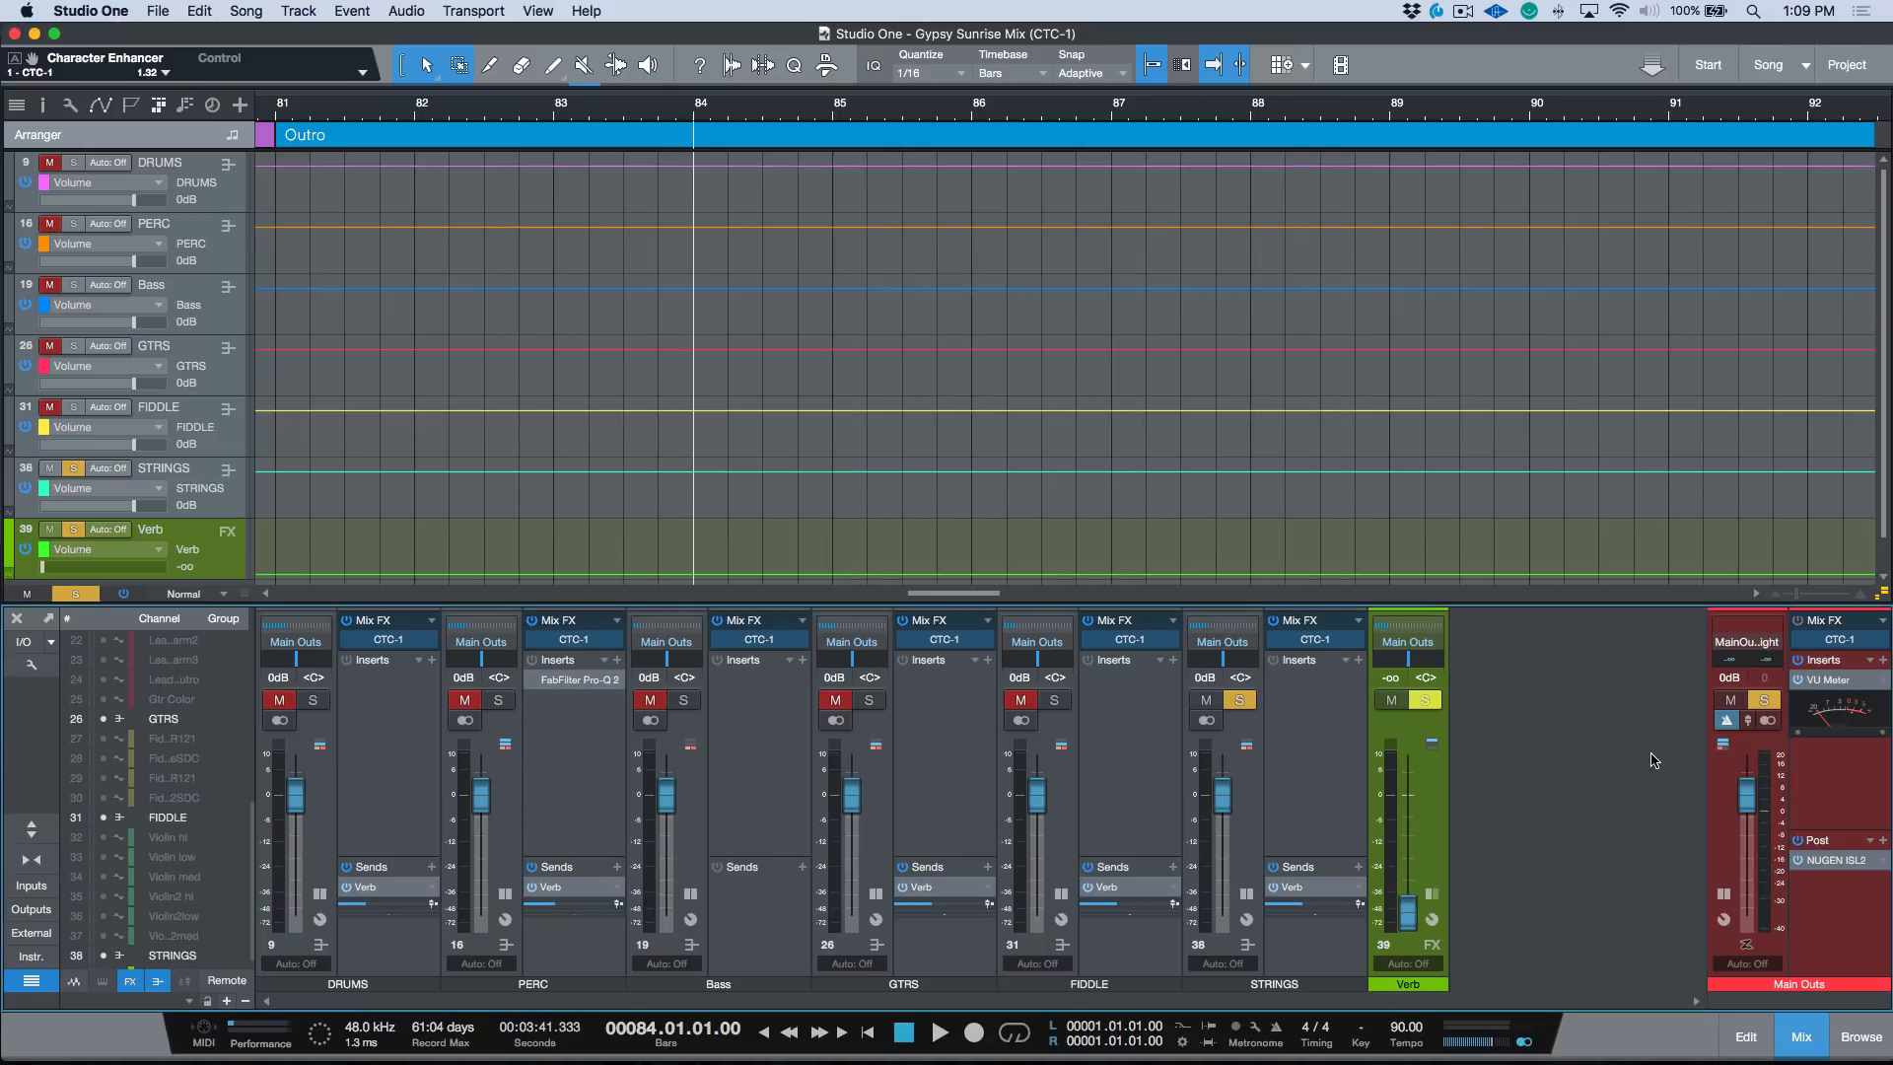
Clear the STRINGS bus's solo and bring the audio track channels back into view in the mixer
{"action": "left_click", "coordinate": [1241, 701]}
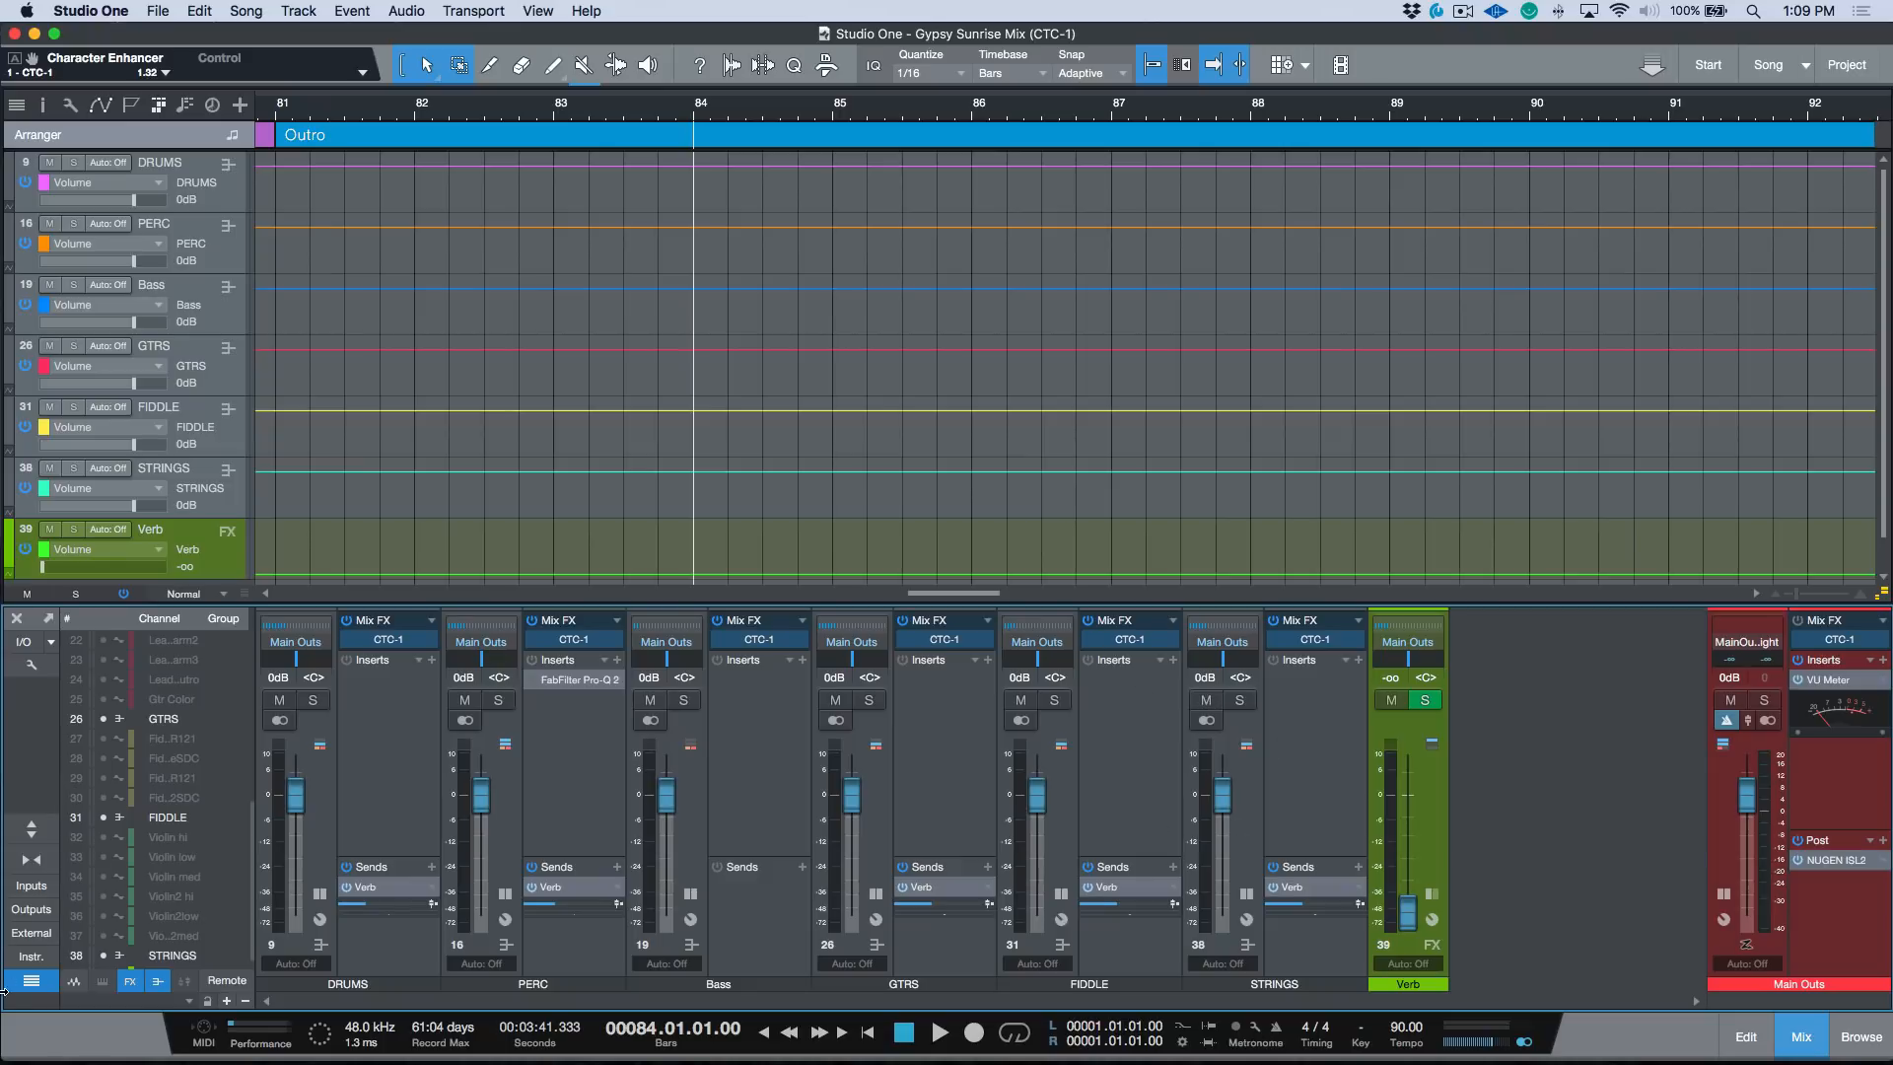
{"action": "left_click", "coordinate": [74, 981]}
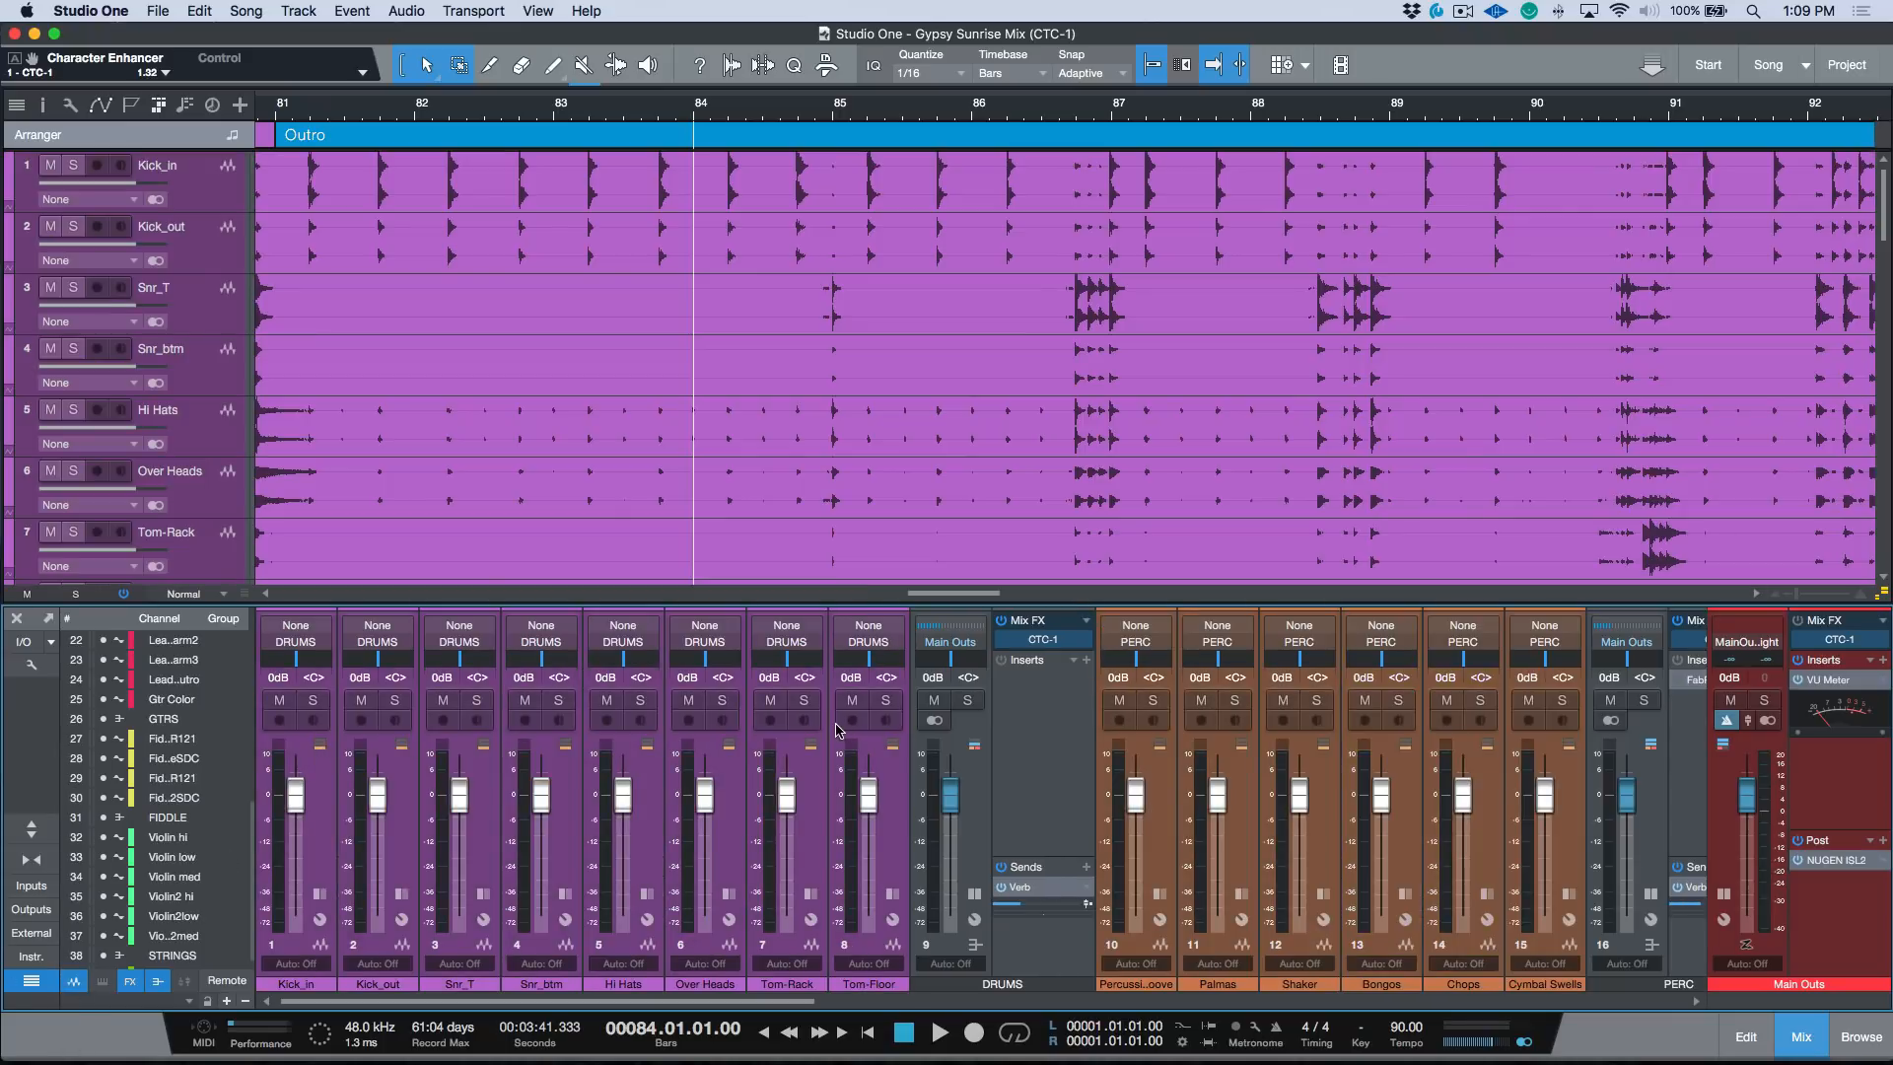
{"action": "scroll", "coordinate": [789, 720], "scroll_direction": "right", "scroll_amount": 15}
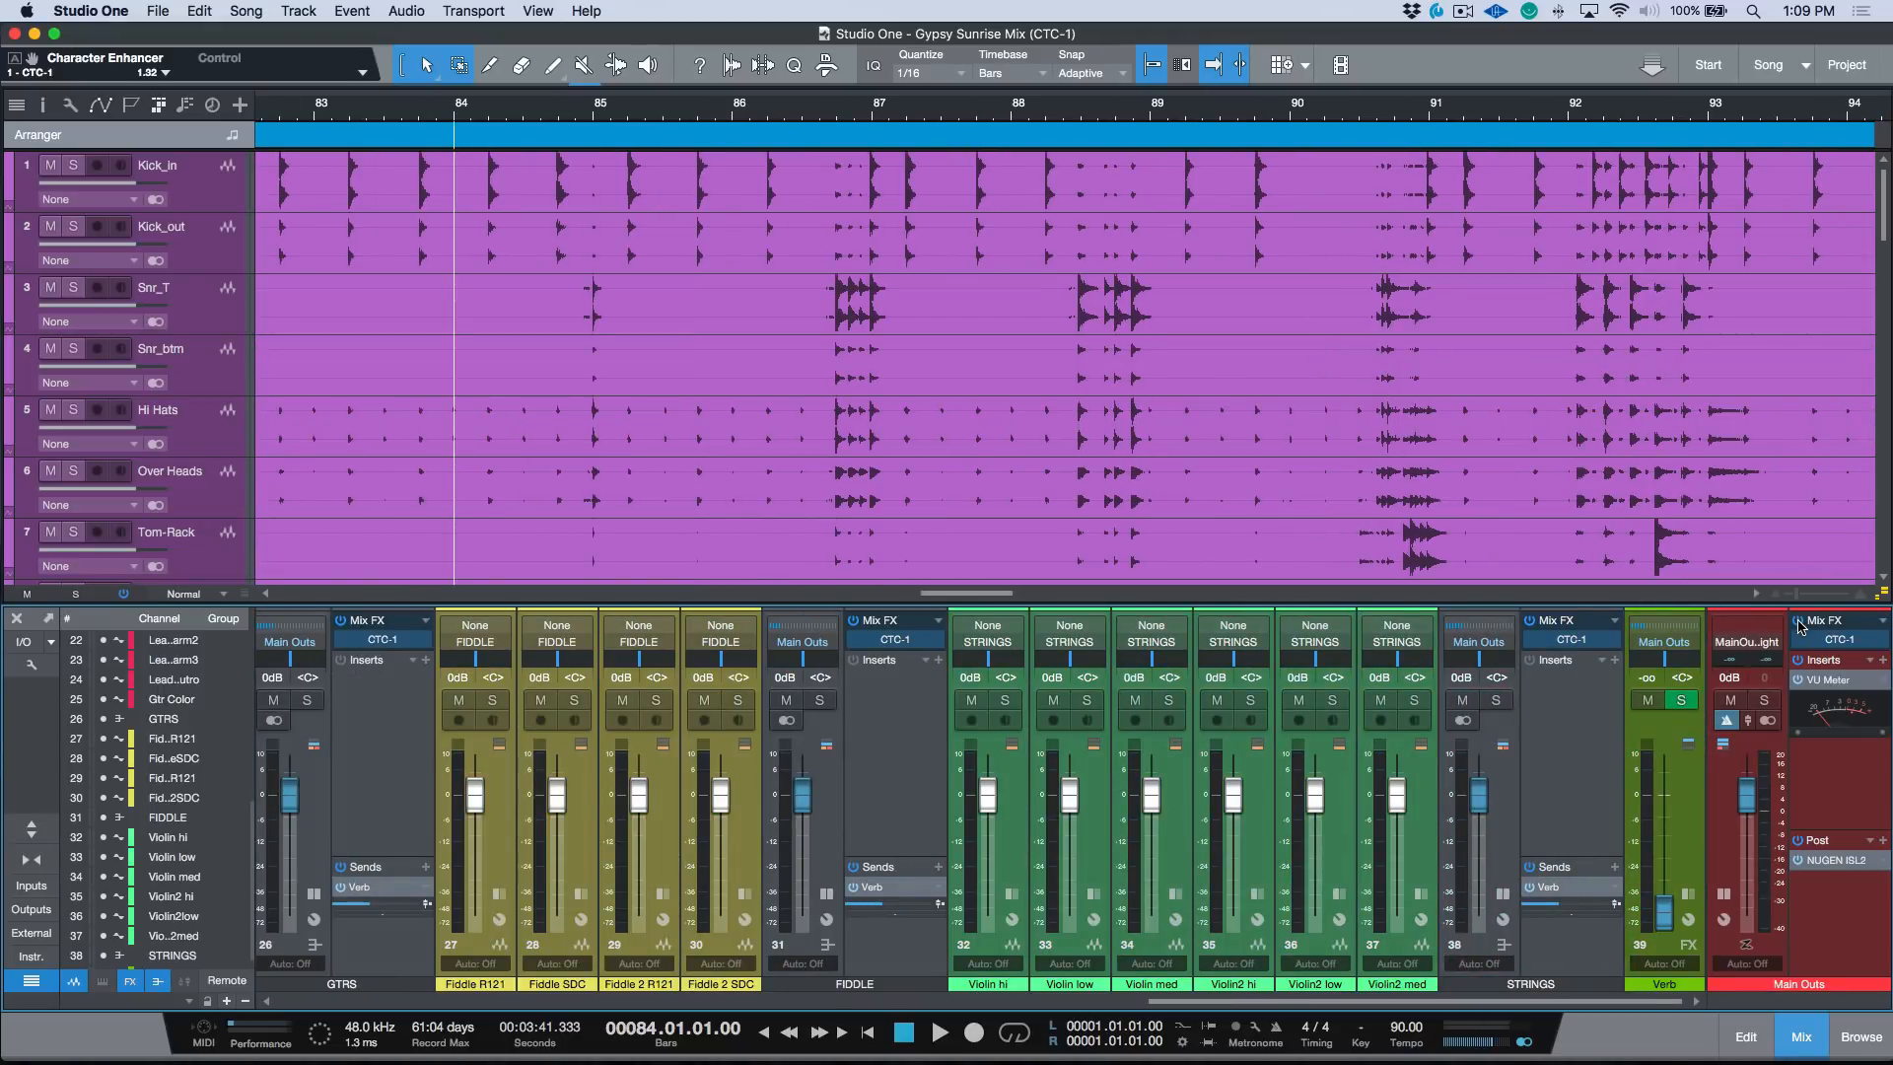
Open the Main Outs CTC-1 and play the full mix from bar 84, turning the CTC-1 off and on to compare
{"action": "left_click", "coordinate": [1839, 641]}
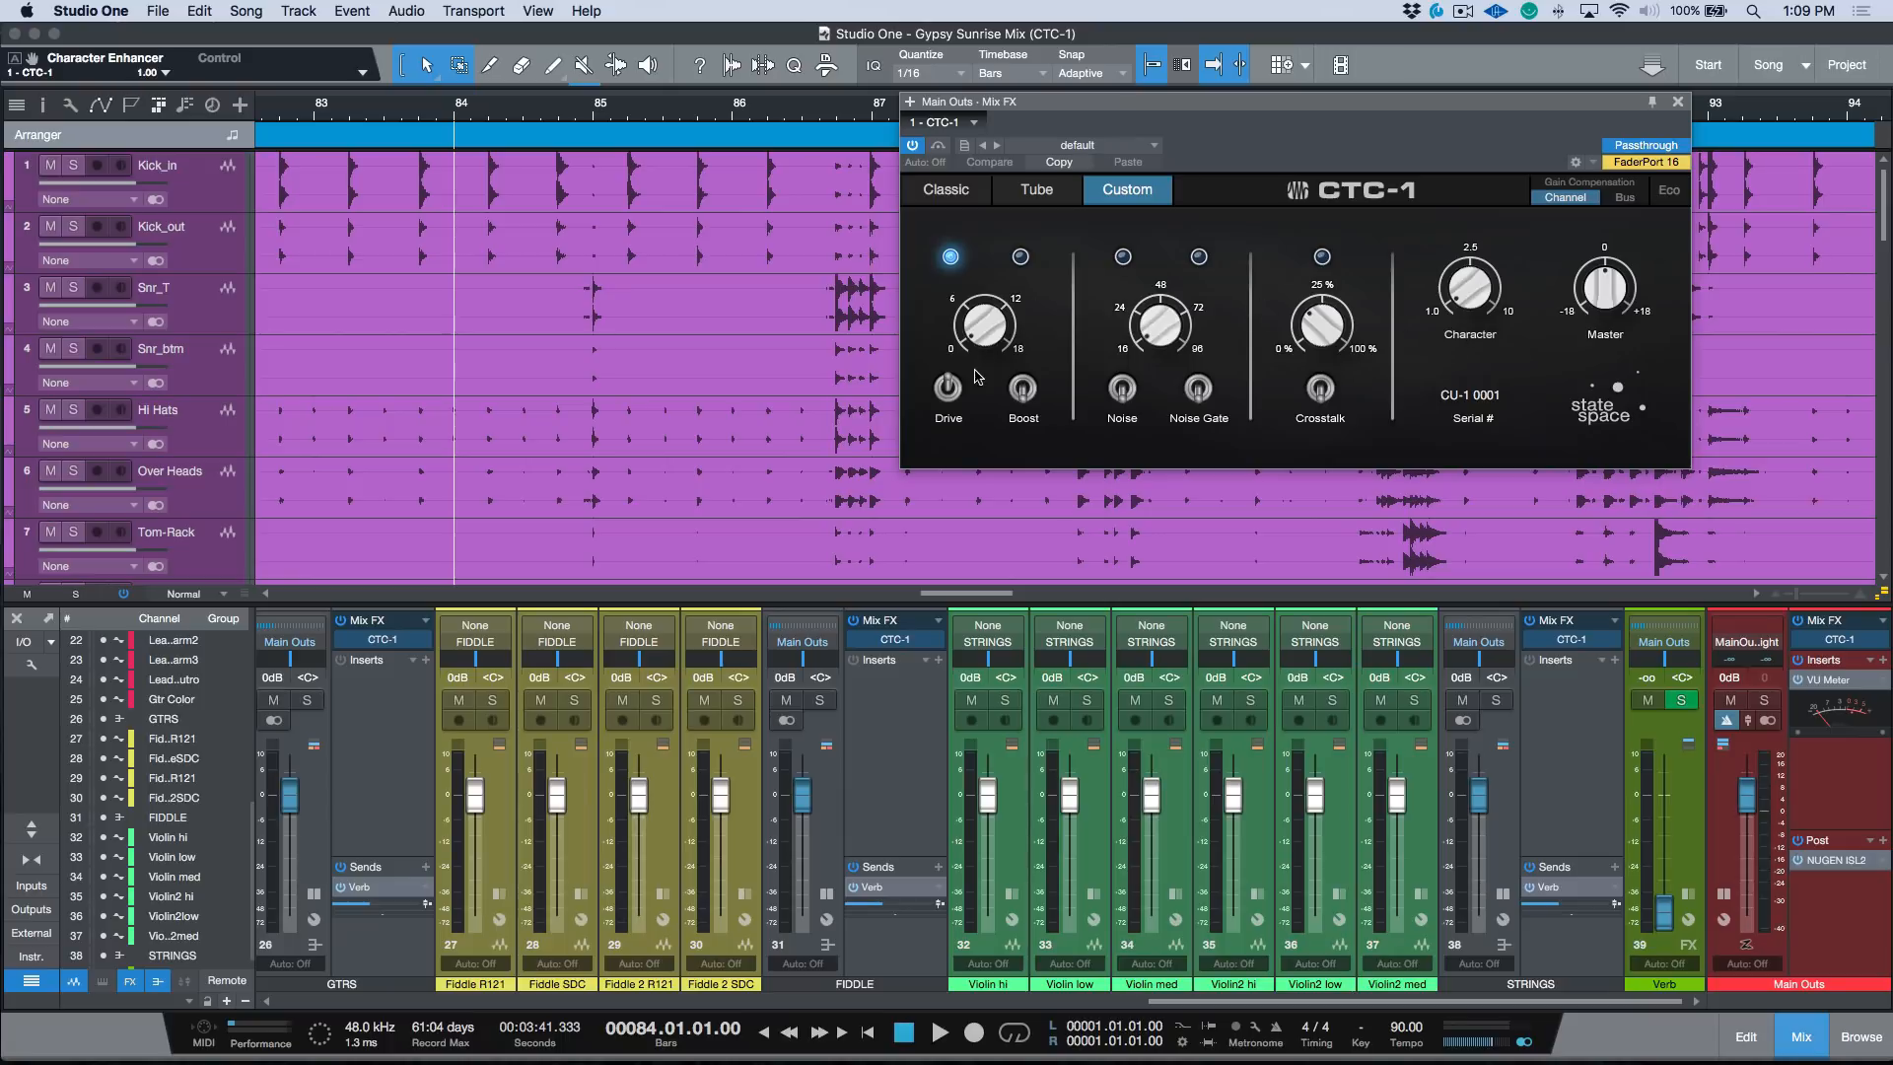
{"action": "left_click_drag", "start_coordinate": [1201, 120], "coordinate": [939, 179]}
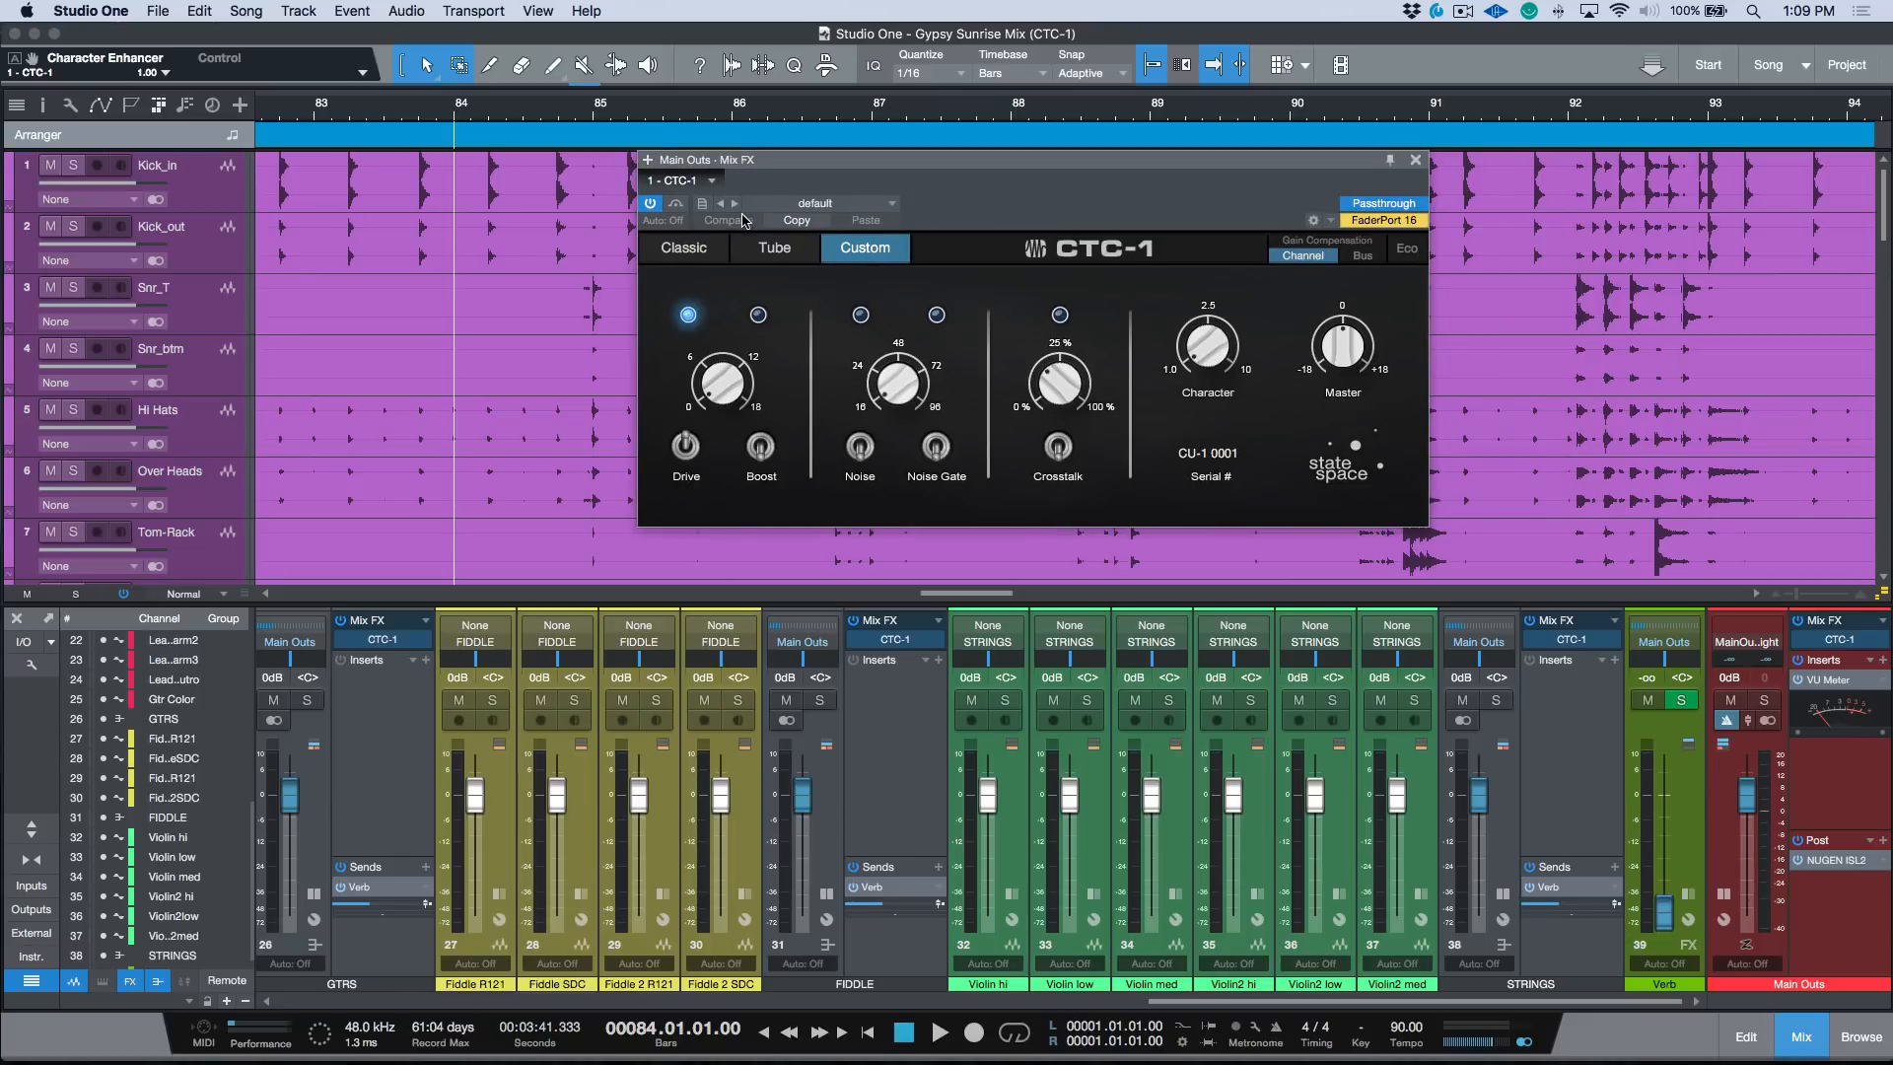
{"action": "key", "text": "space"}
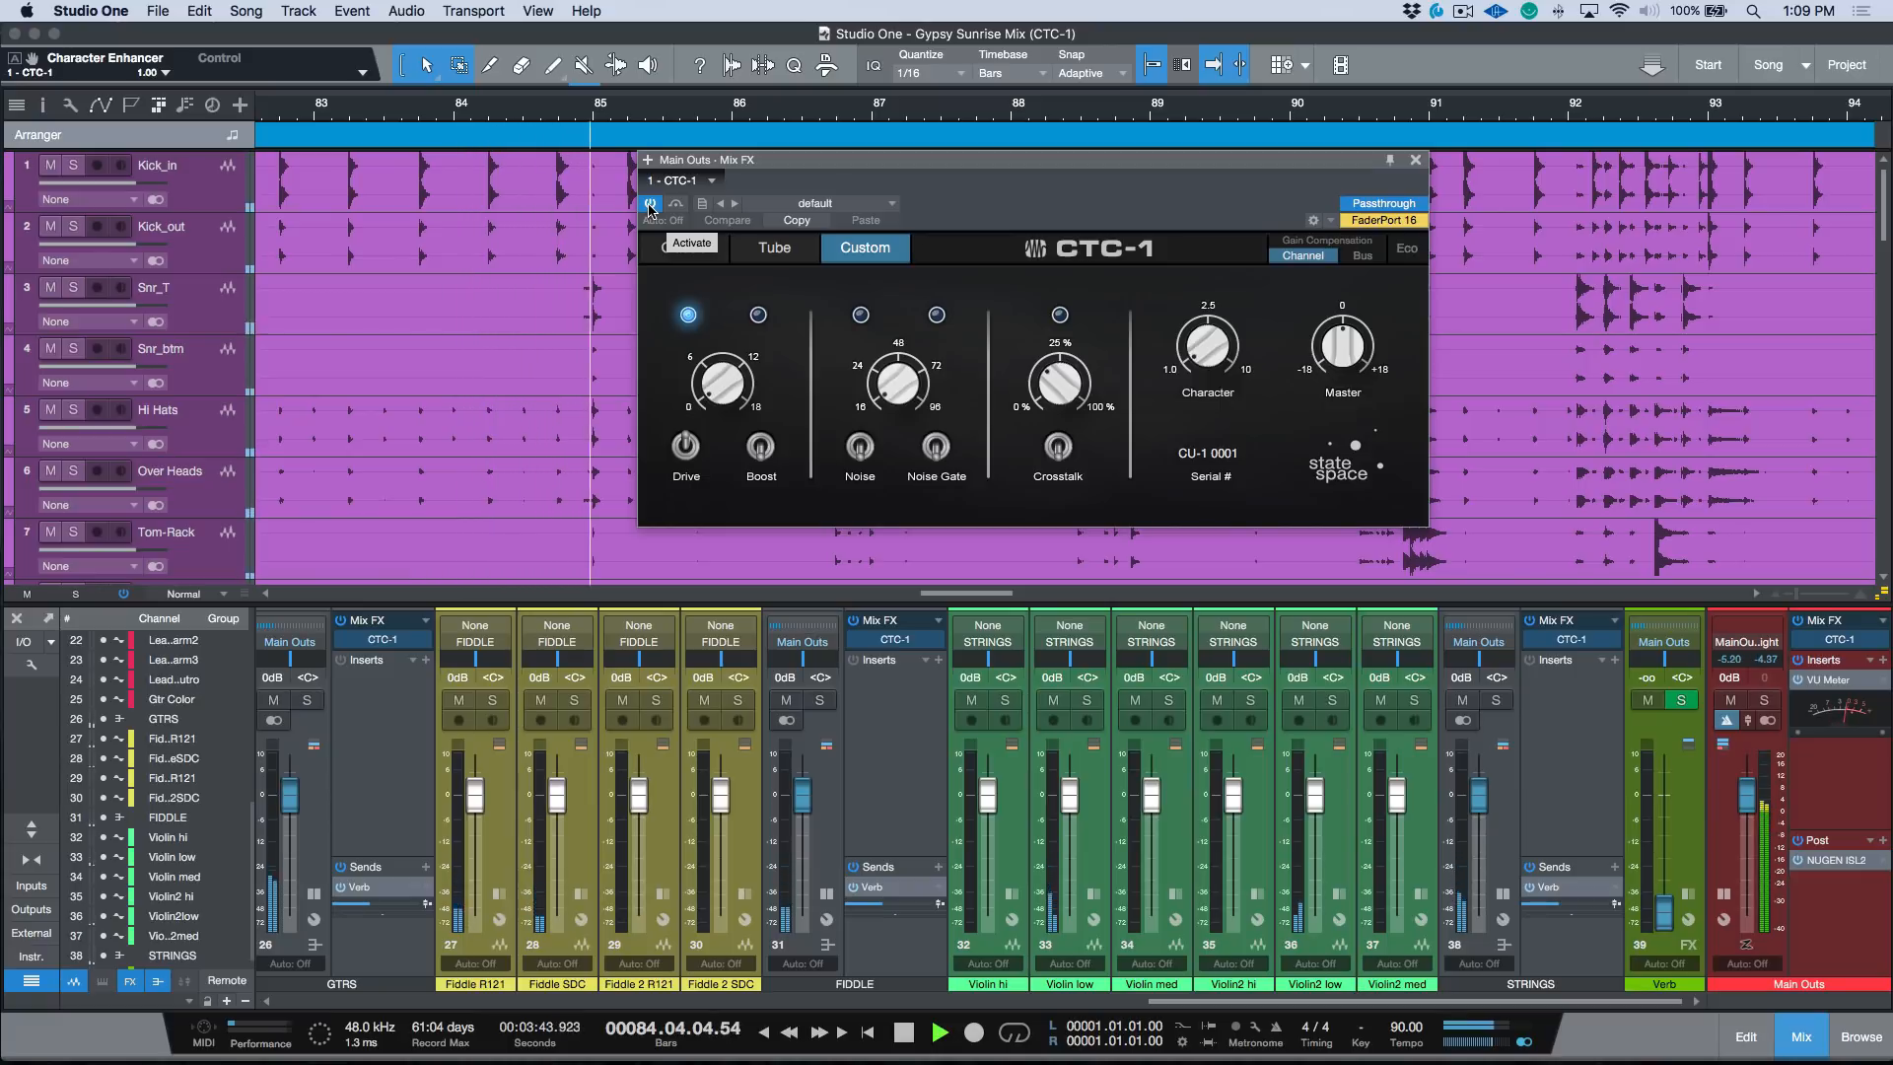
{"action": "left_click", "coordinate": [650, 204]}
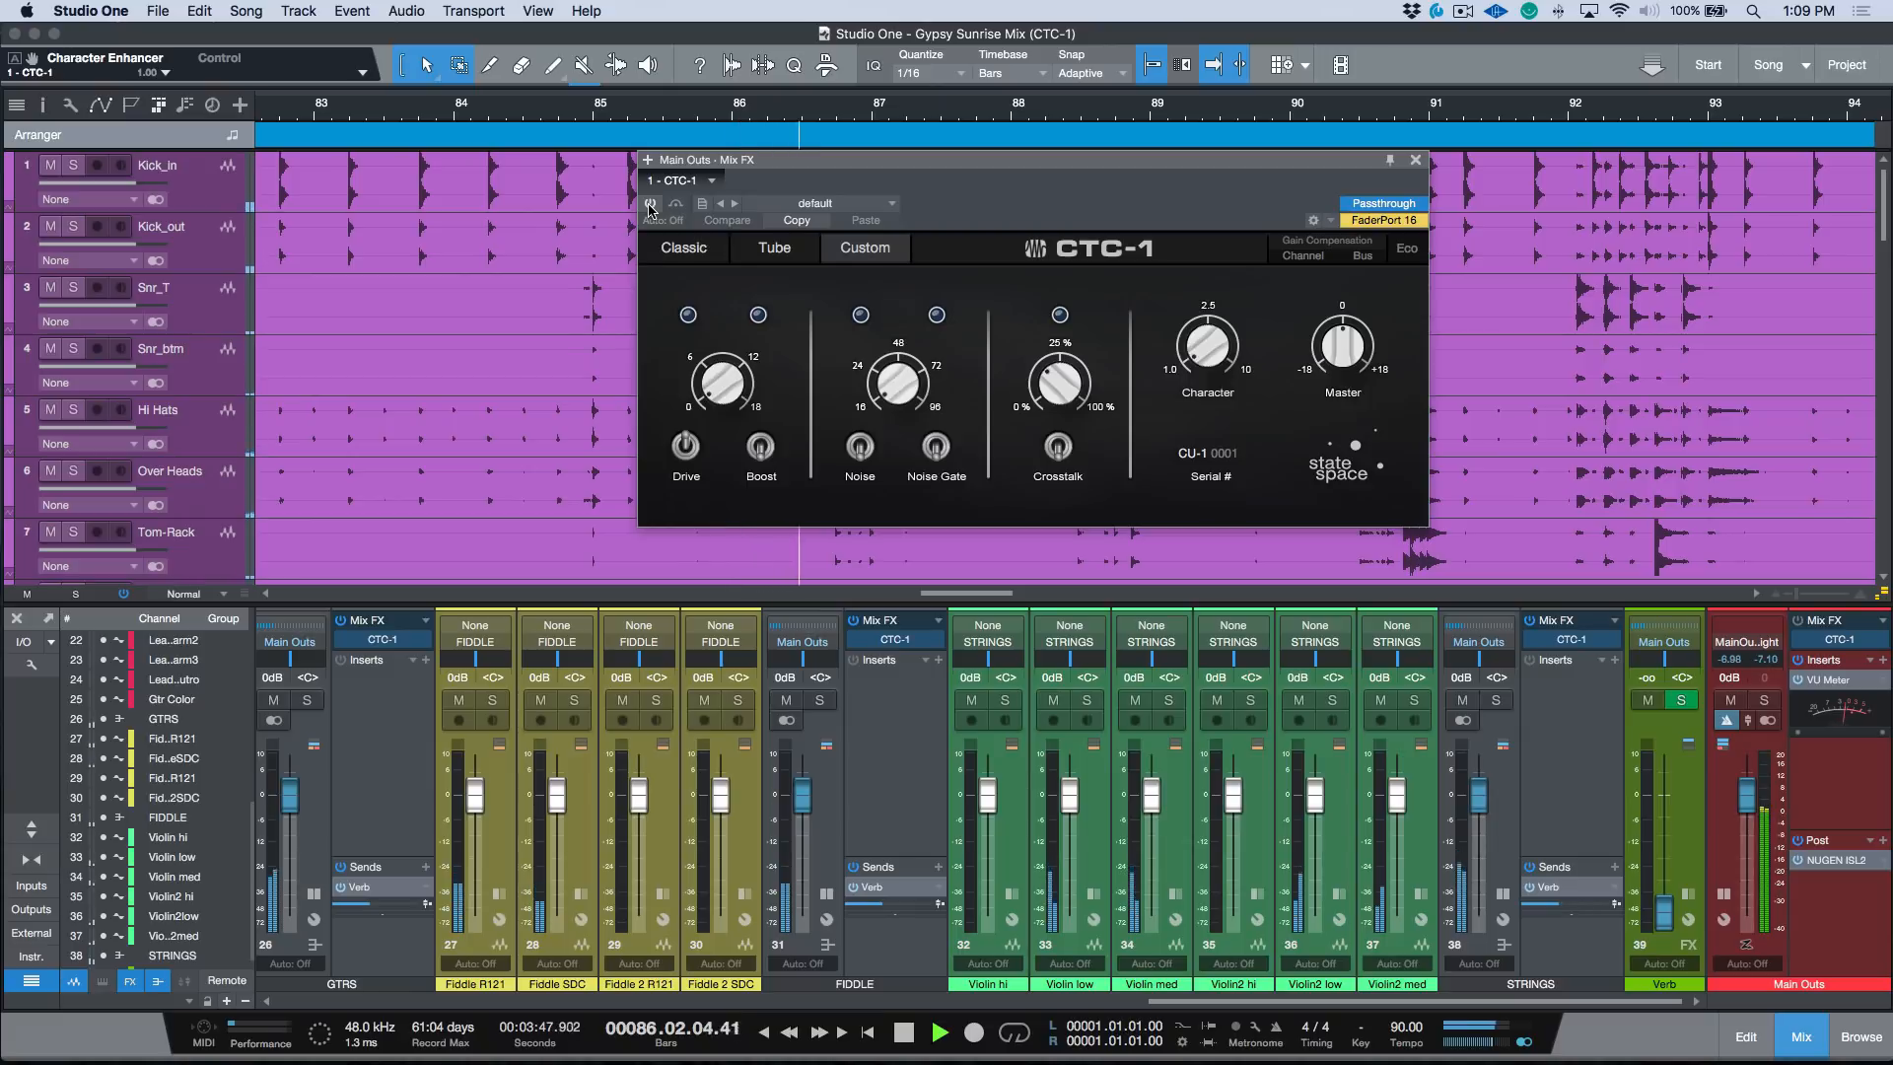
{"action": "left_click", "coordinate": [650, 204]}
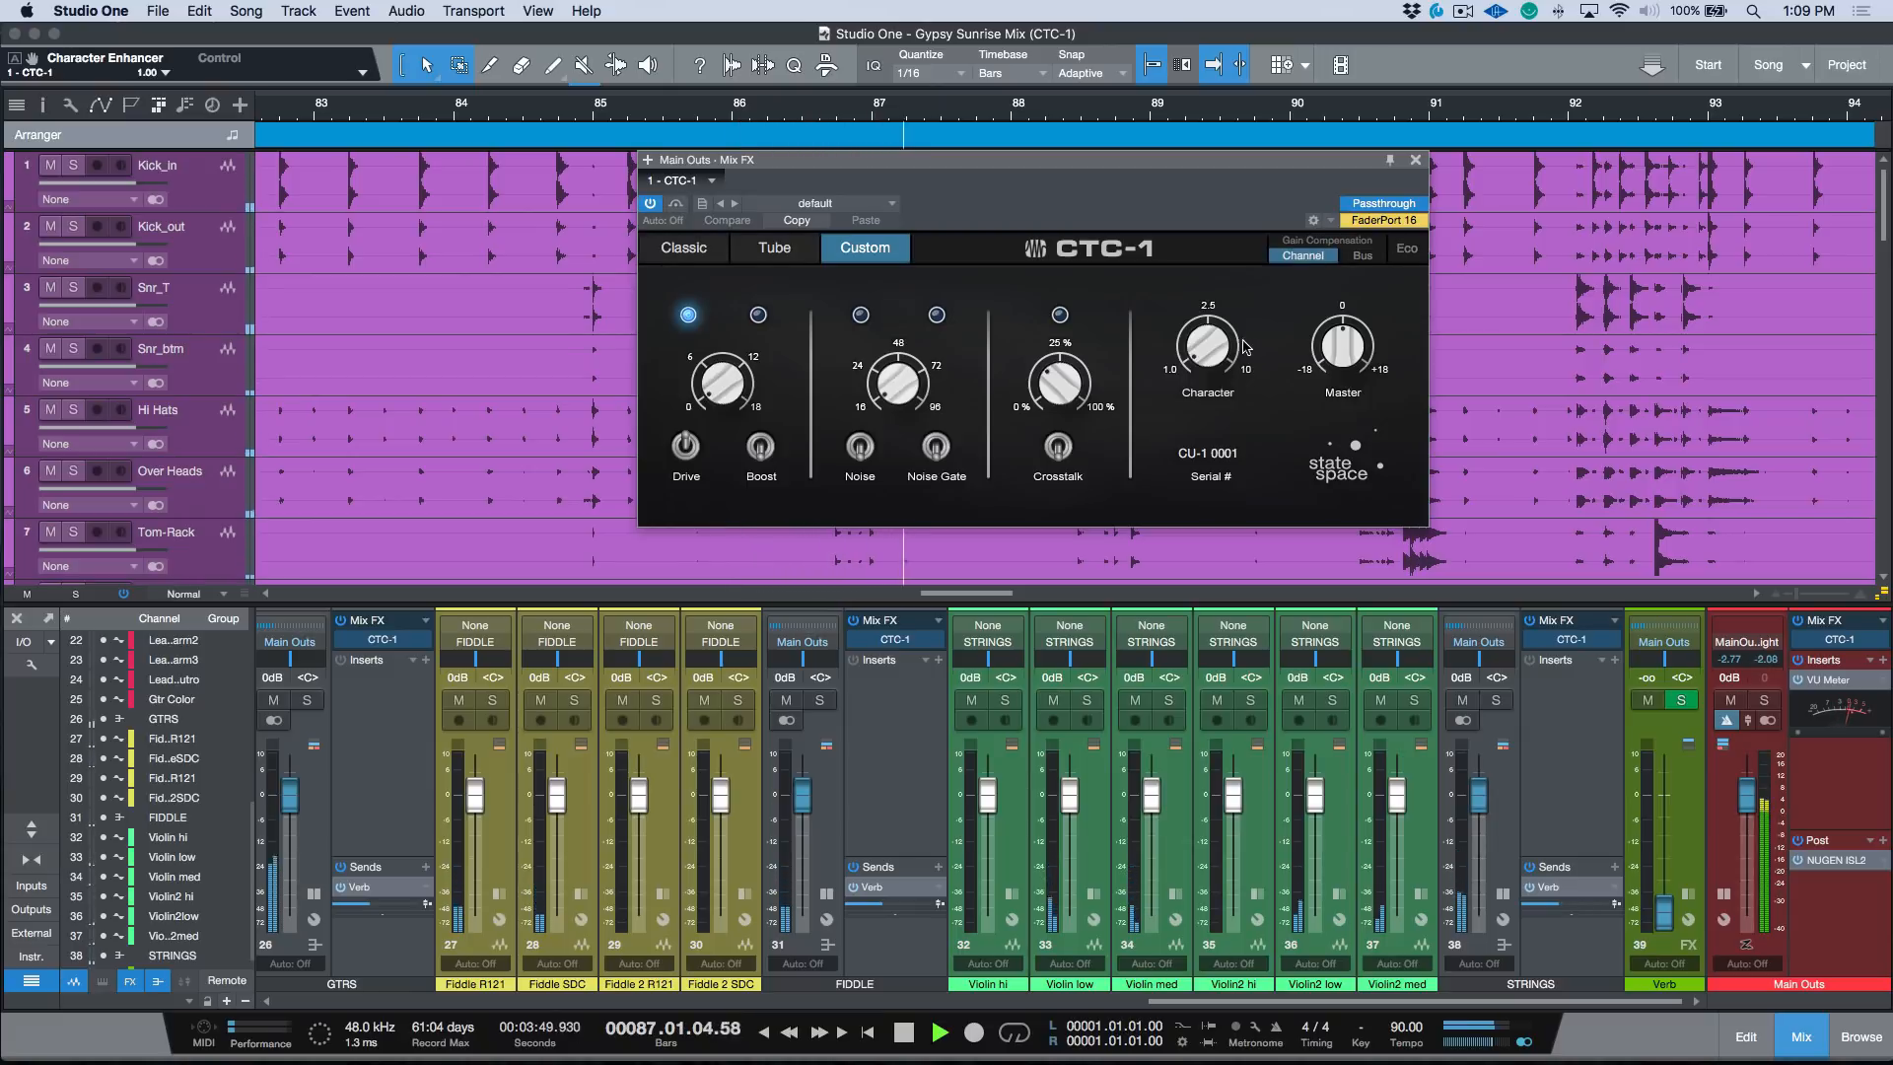
{"action": "key", "text": "space"}
Raise the Main Outs CTC-1's Character, set Drive to 0 dB, and replay from bar 84 with the CTC-1 off and on
{"action": "left_click_drag", "start_coordinate": [1211, 357], "coordinate": [1208, 316]}
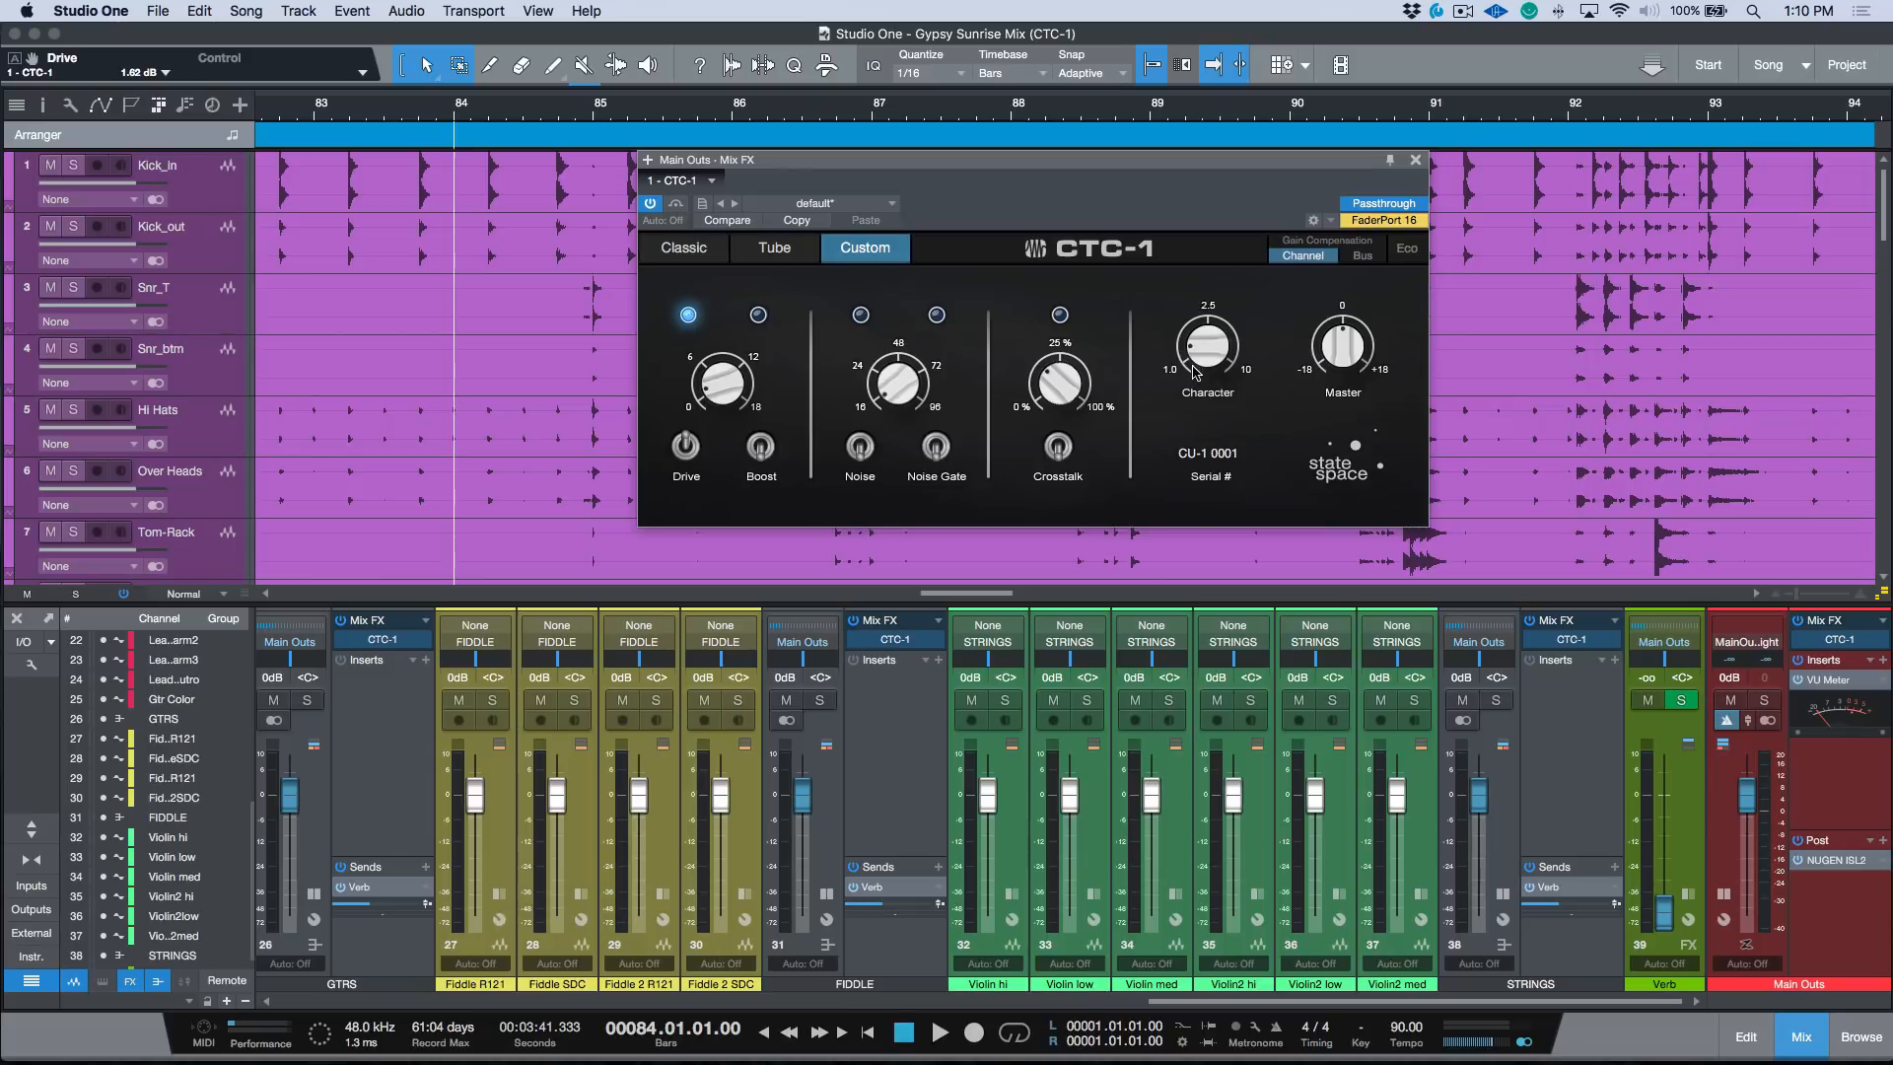
{"action": "left_click_drag", "start_coordinate": [723, 384], "coordinate": [733, 490]}
{"action": "key", "text": "space"}
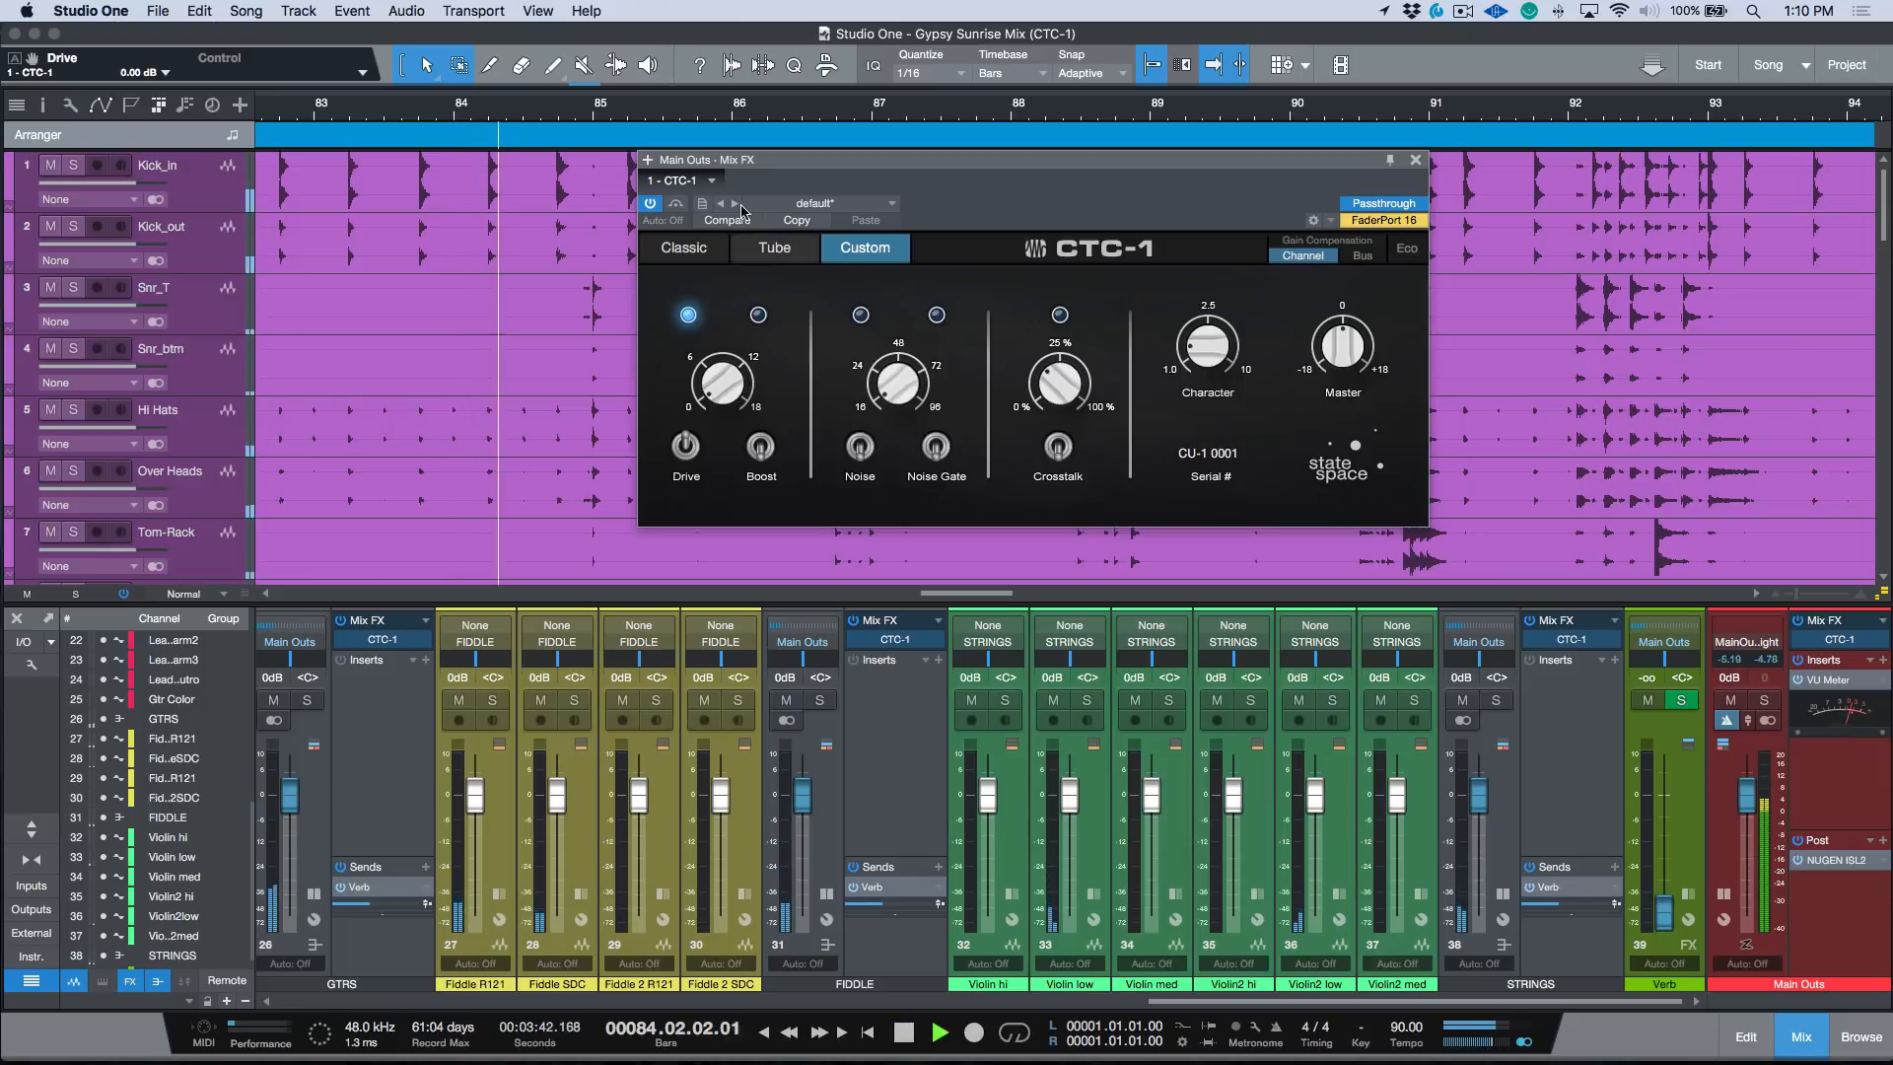
{"action": "left_click", "coordinate": [651, 204]}
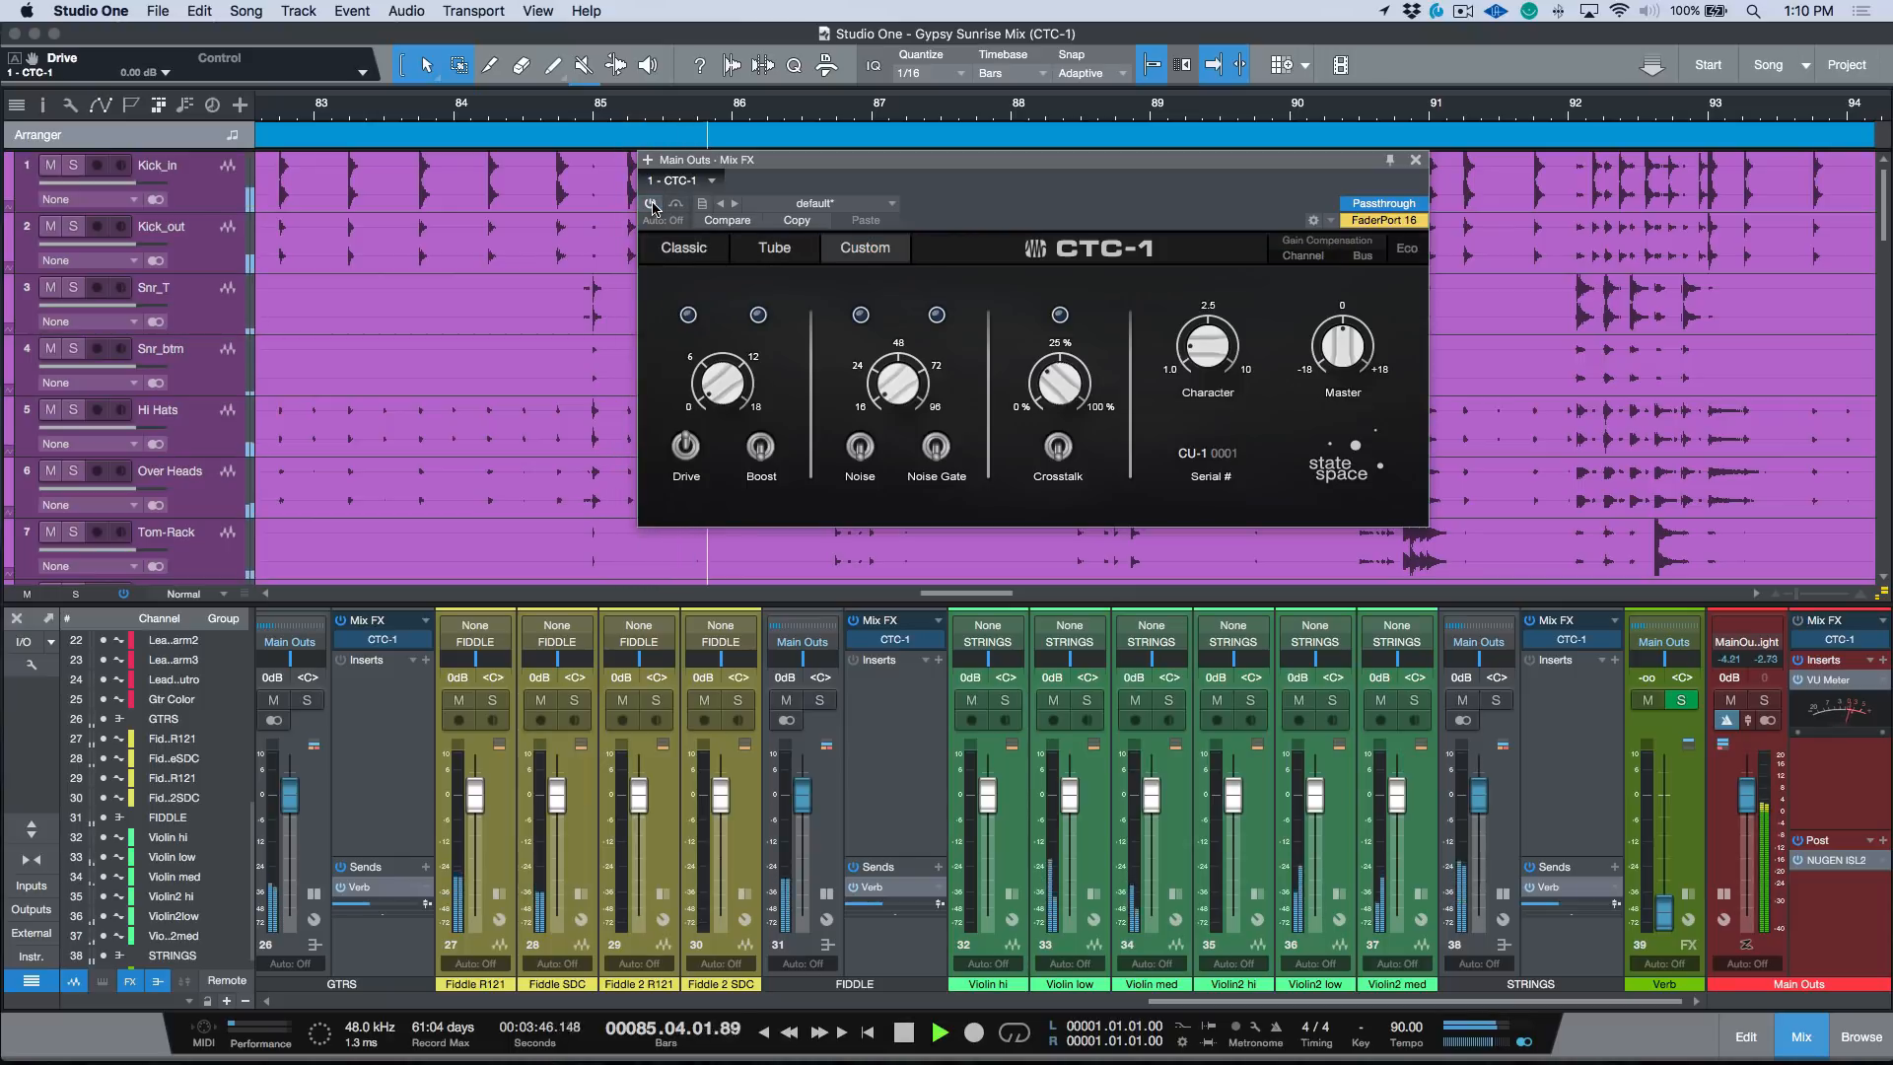
{"action": "left_click", "coordinate": [652, 204]}
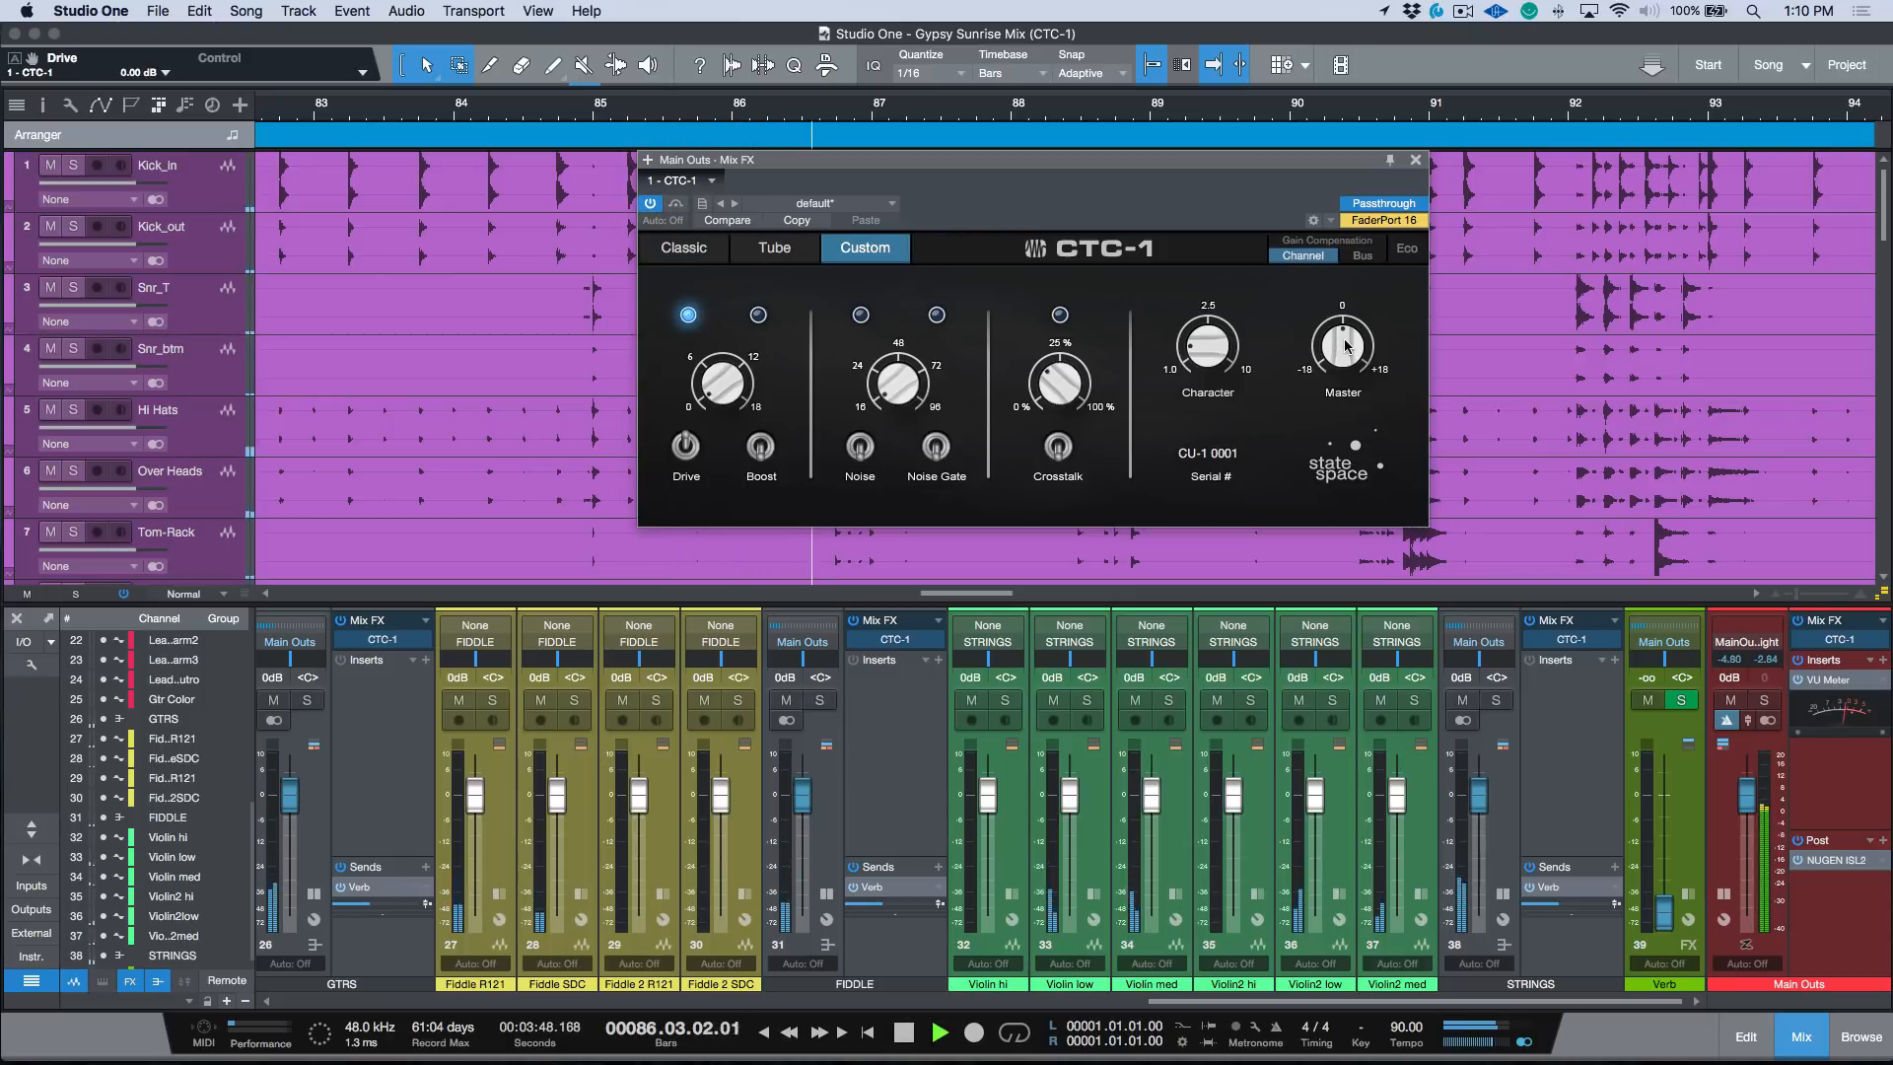
Set the Main Outs CTC-1's Master to -1.44 dB, compare it off and on during playback, and close its window
{"action": "left_click_drag", "start_coordinate": [1344, 344], "coordinate": [1347, 357]}
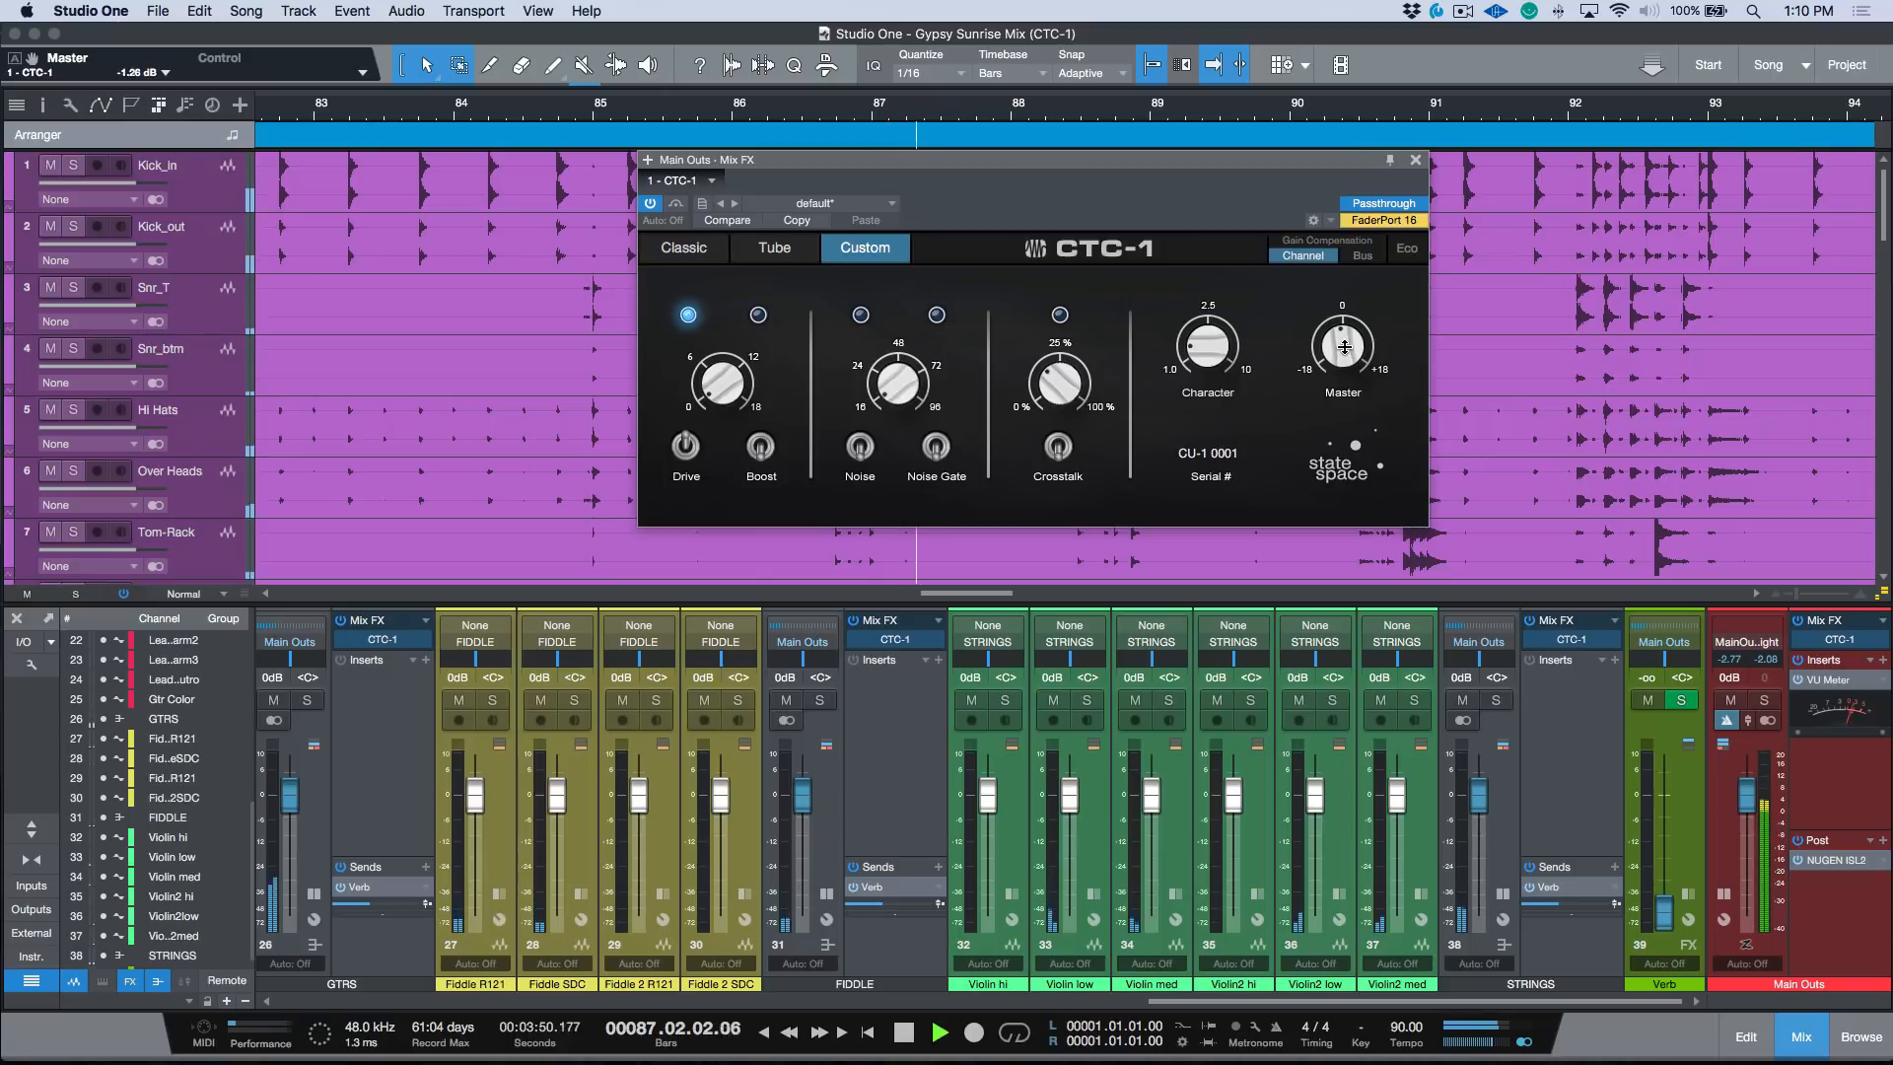
{"action": "left_click", "coordinate": [651, 204]}
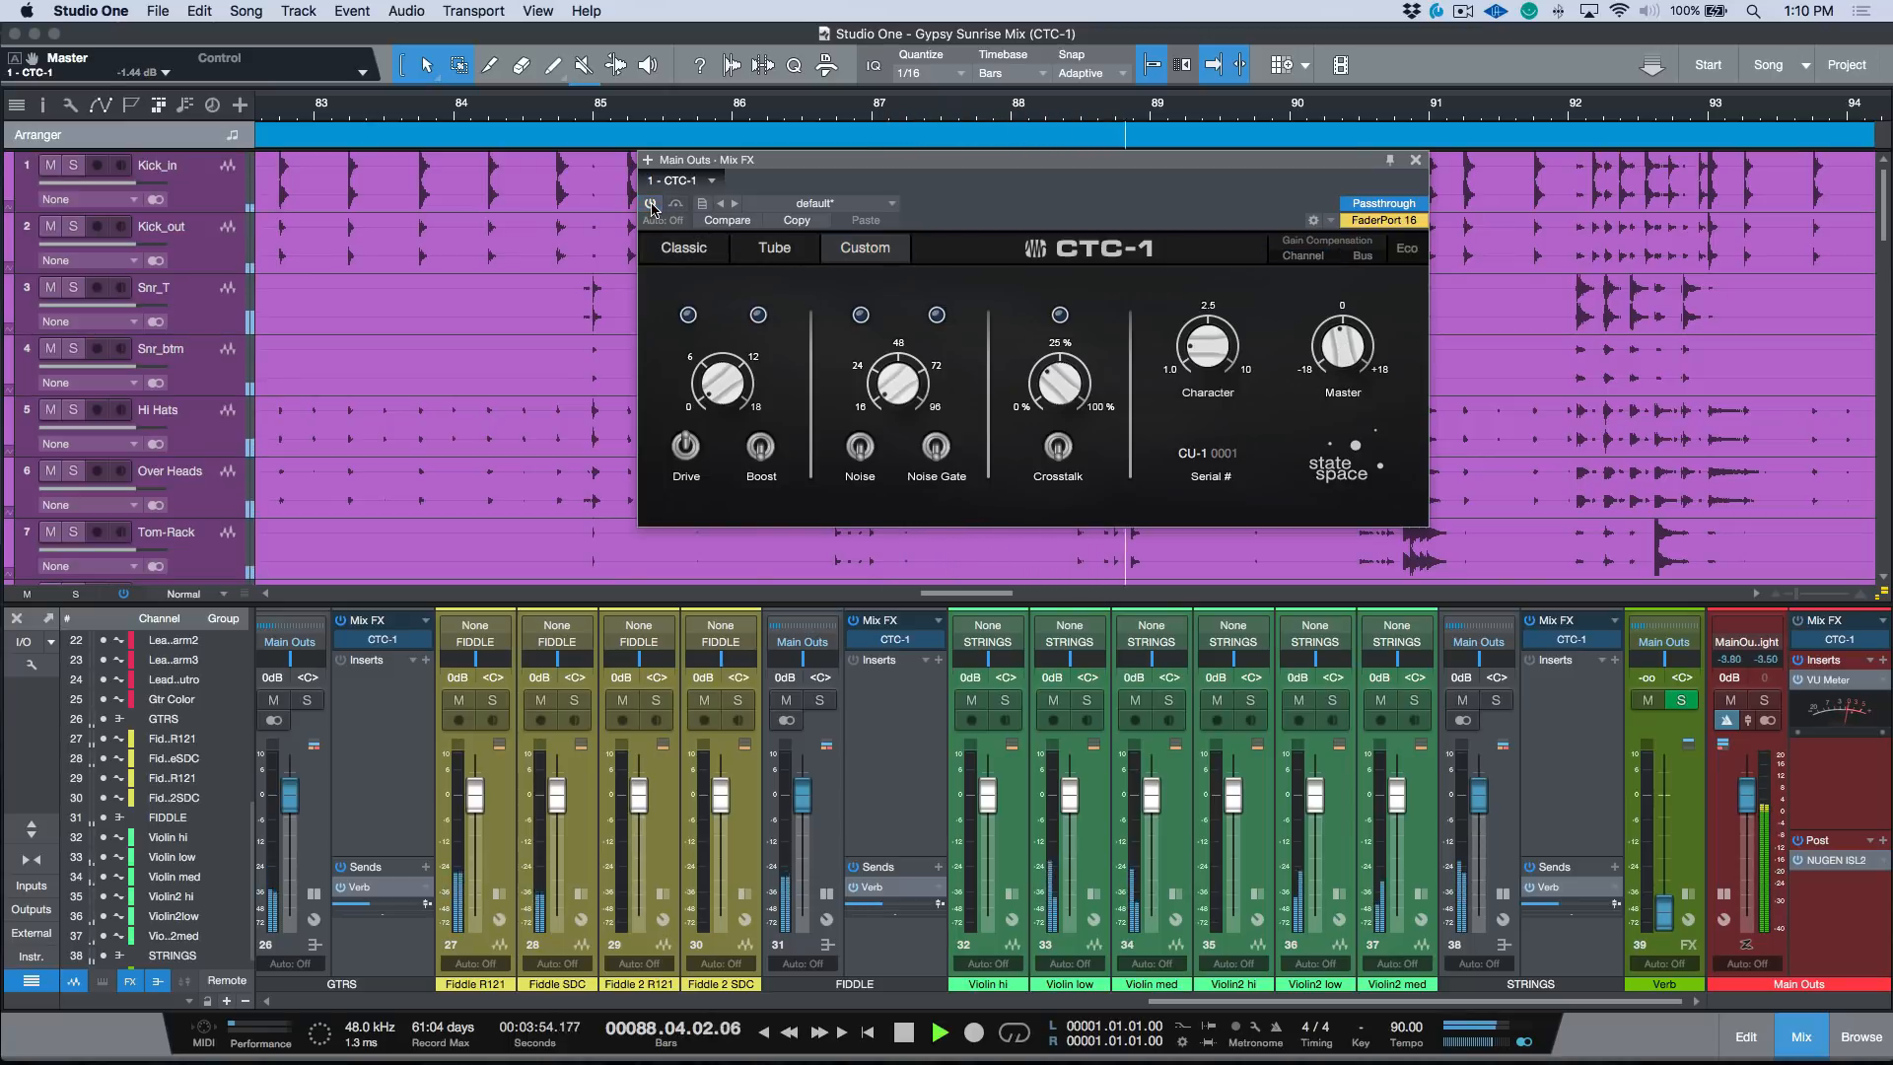
{"action": "left_click", "coordinate": [651, 204]}
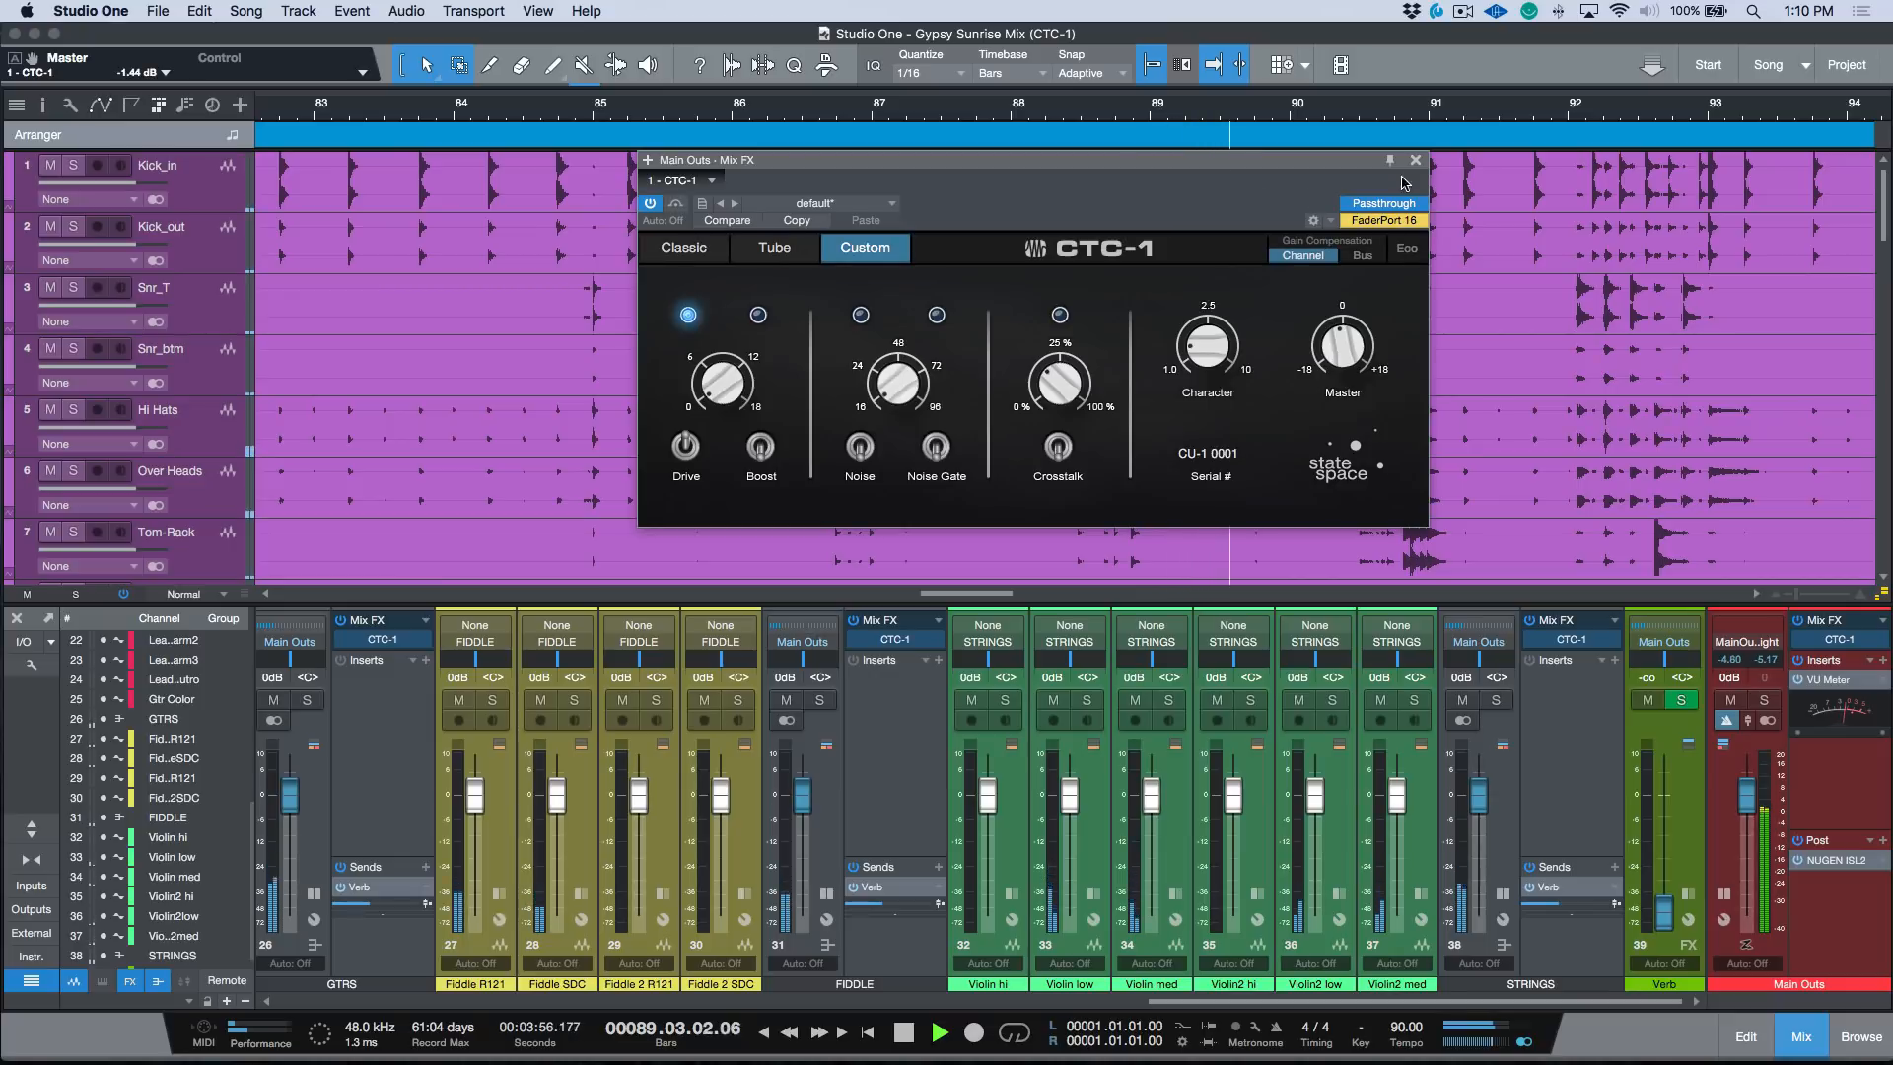
{"action": "left_click", "coordinate": [1415, 159]}
{"action": "key", "text": "space"}
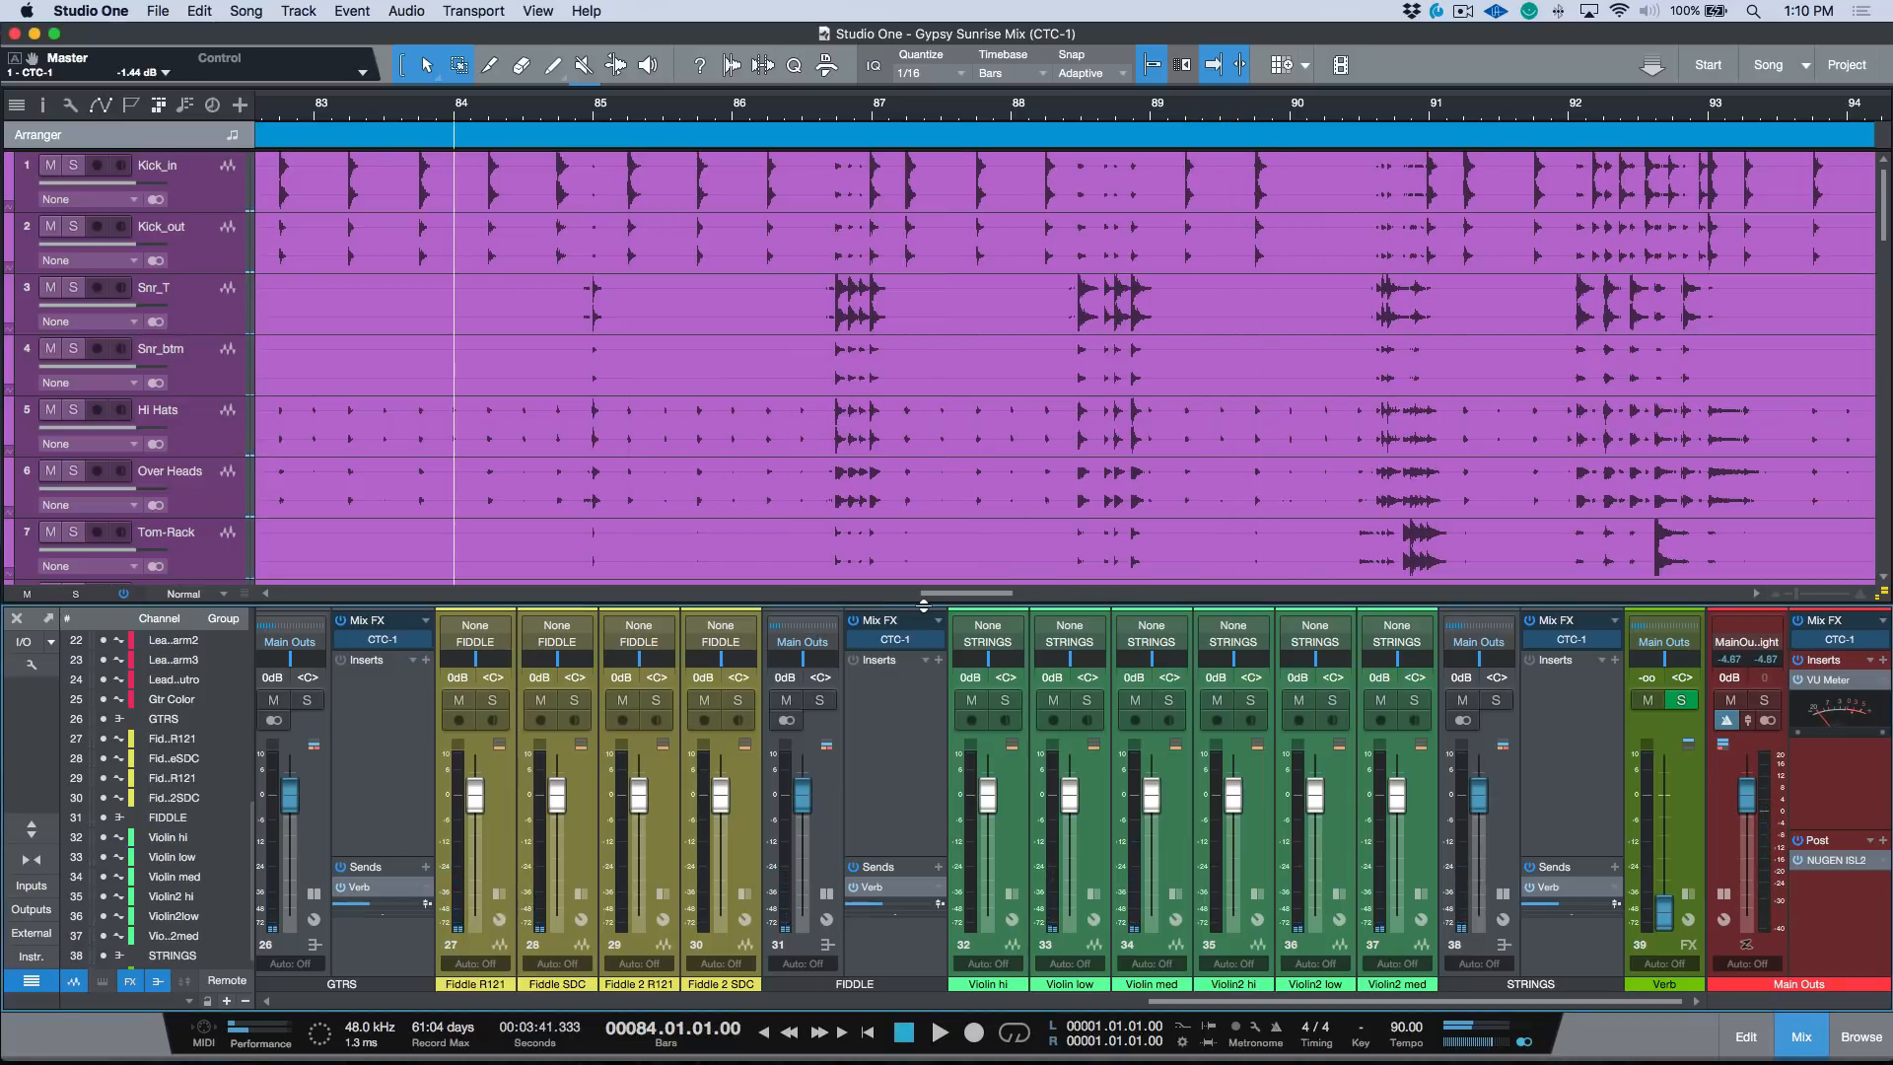
Hide the audio tracks so only the buses remain, and play the full mix from the B section at bar 37
{"action": "left_click", "coordinate": [74, 981]}
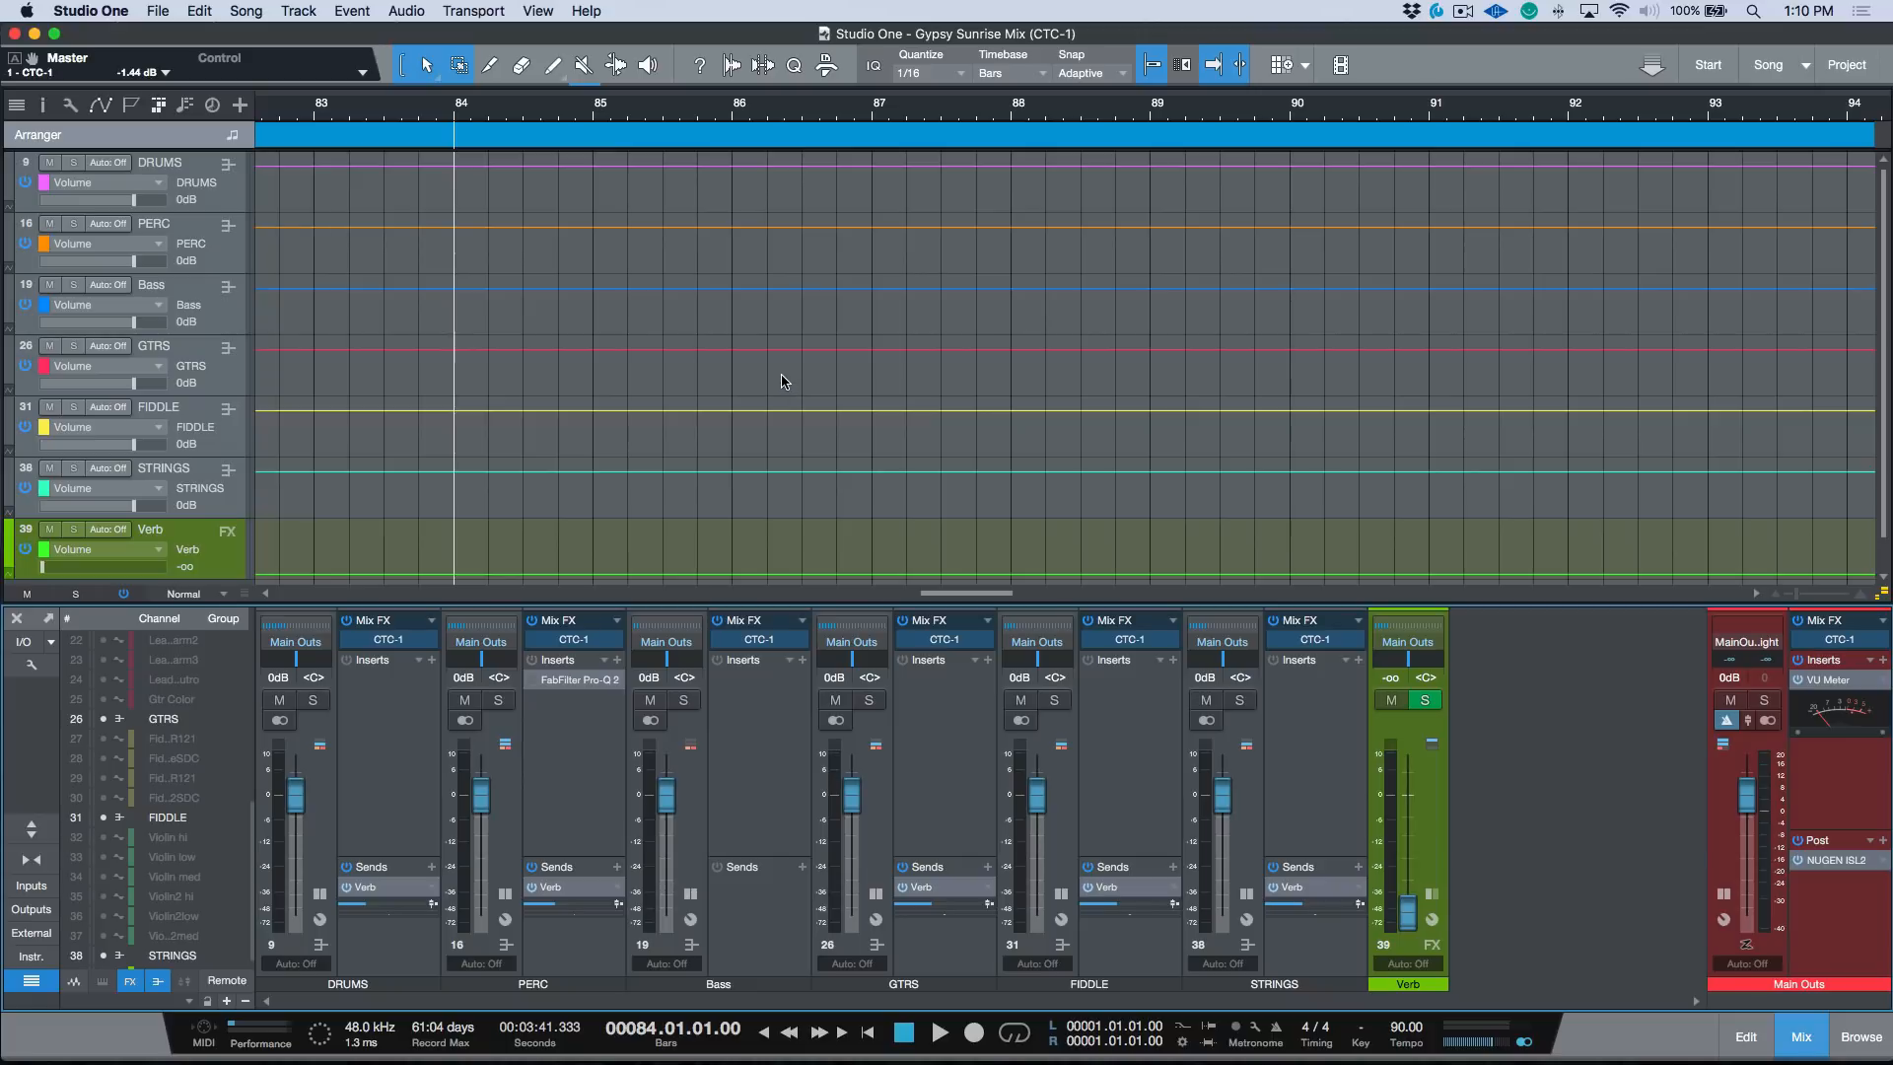
{"action": "left_click", "coordinate": [215, 503]}
{"action": "key", "text": "w"}
{"action": "key", "text": "w"}
{"action": "key", "text": "w"}
{"action": "key", "text": "w"}
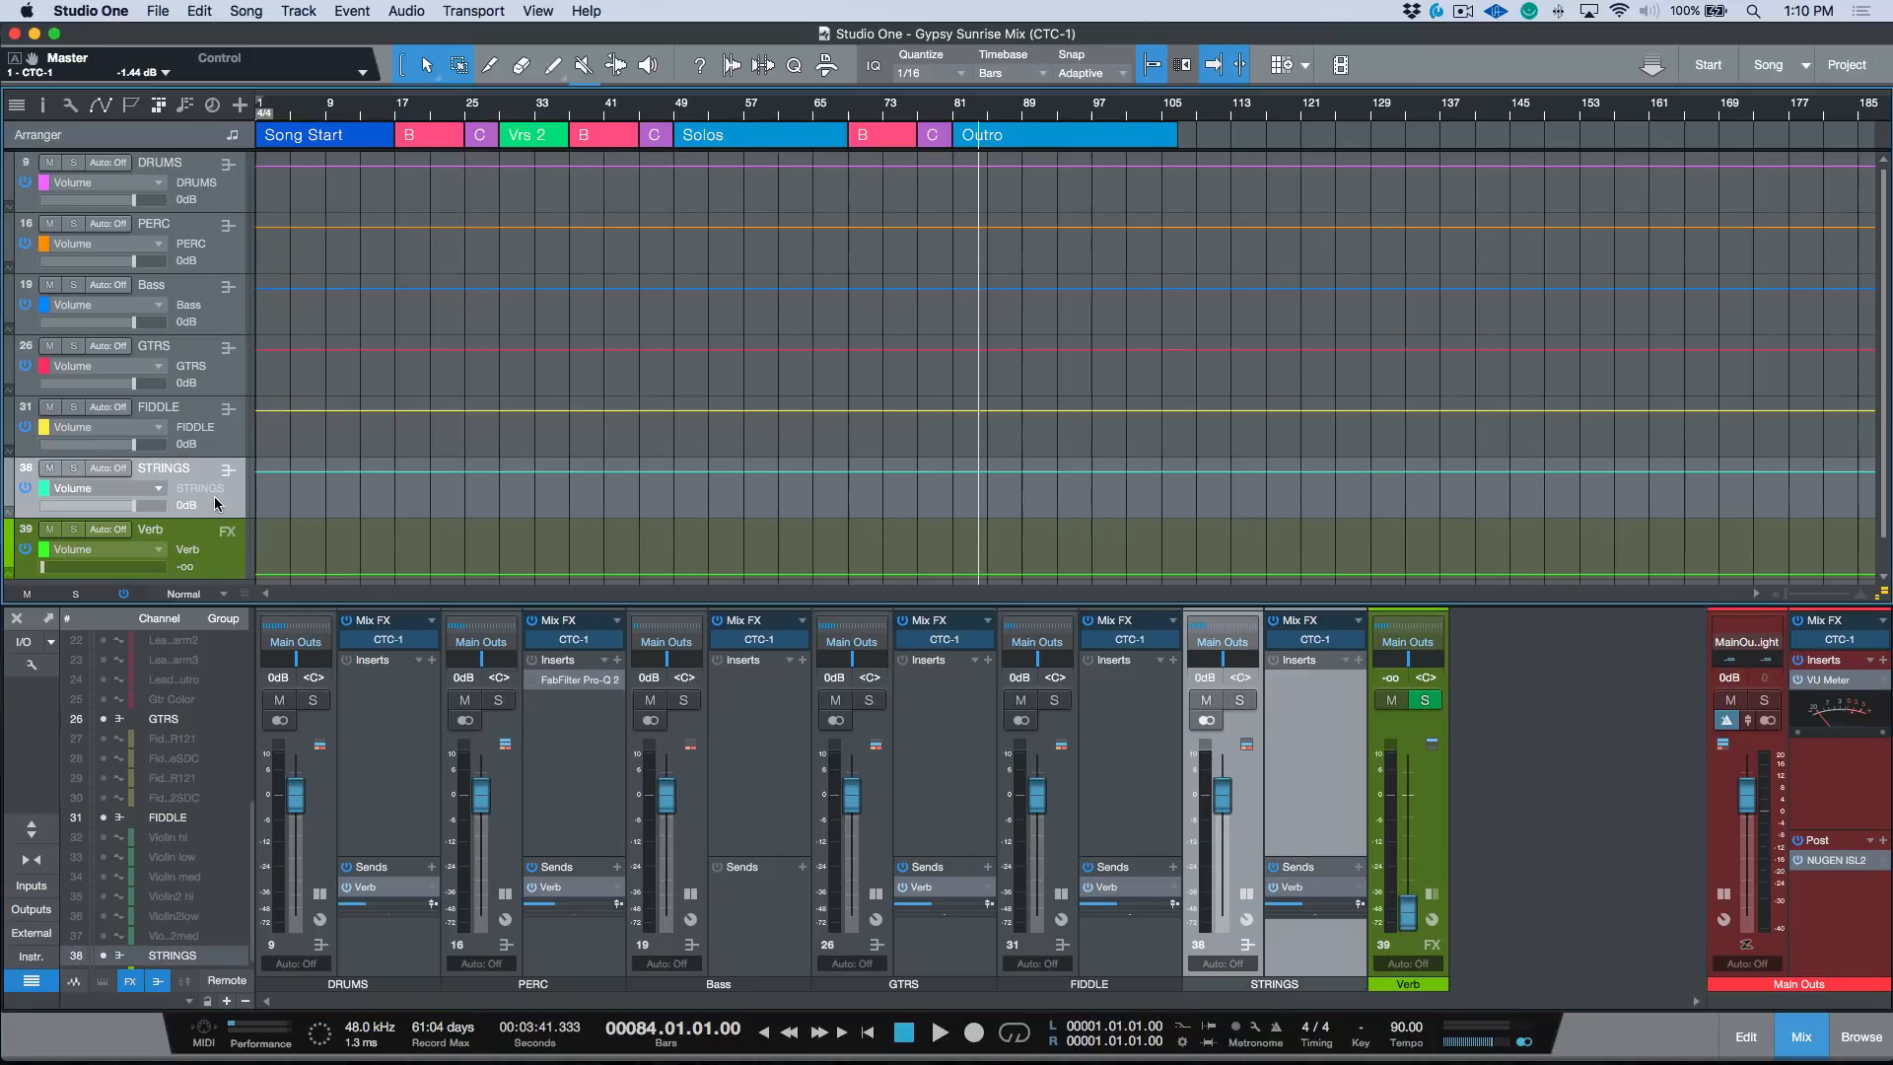
{"action": "double_click", "coordinate": [591, 139]}
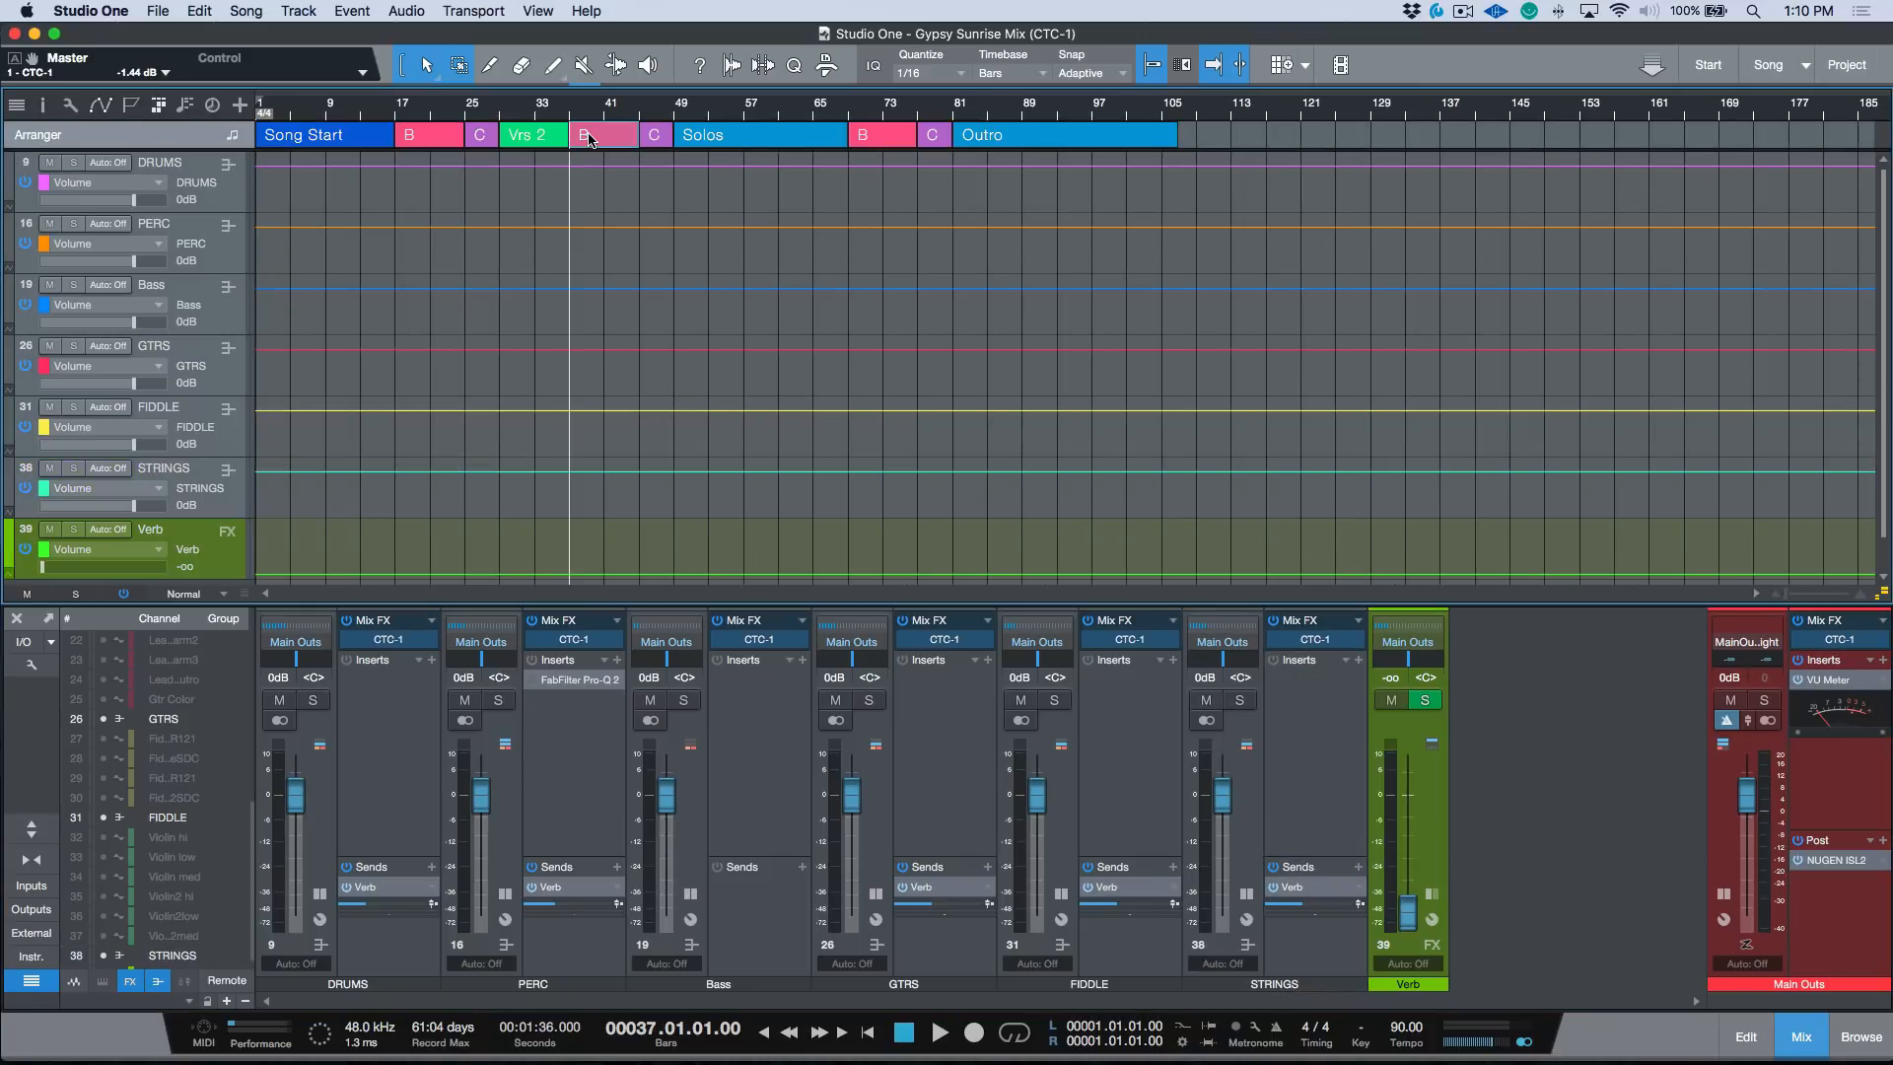
{"action": "key", "text": "space"}
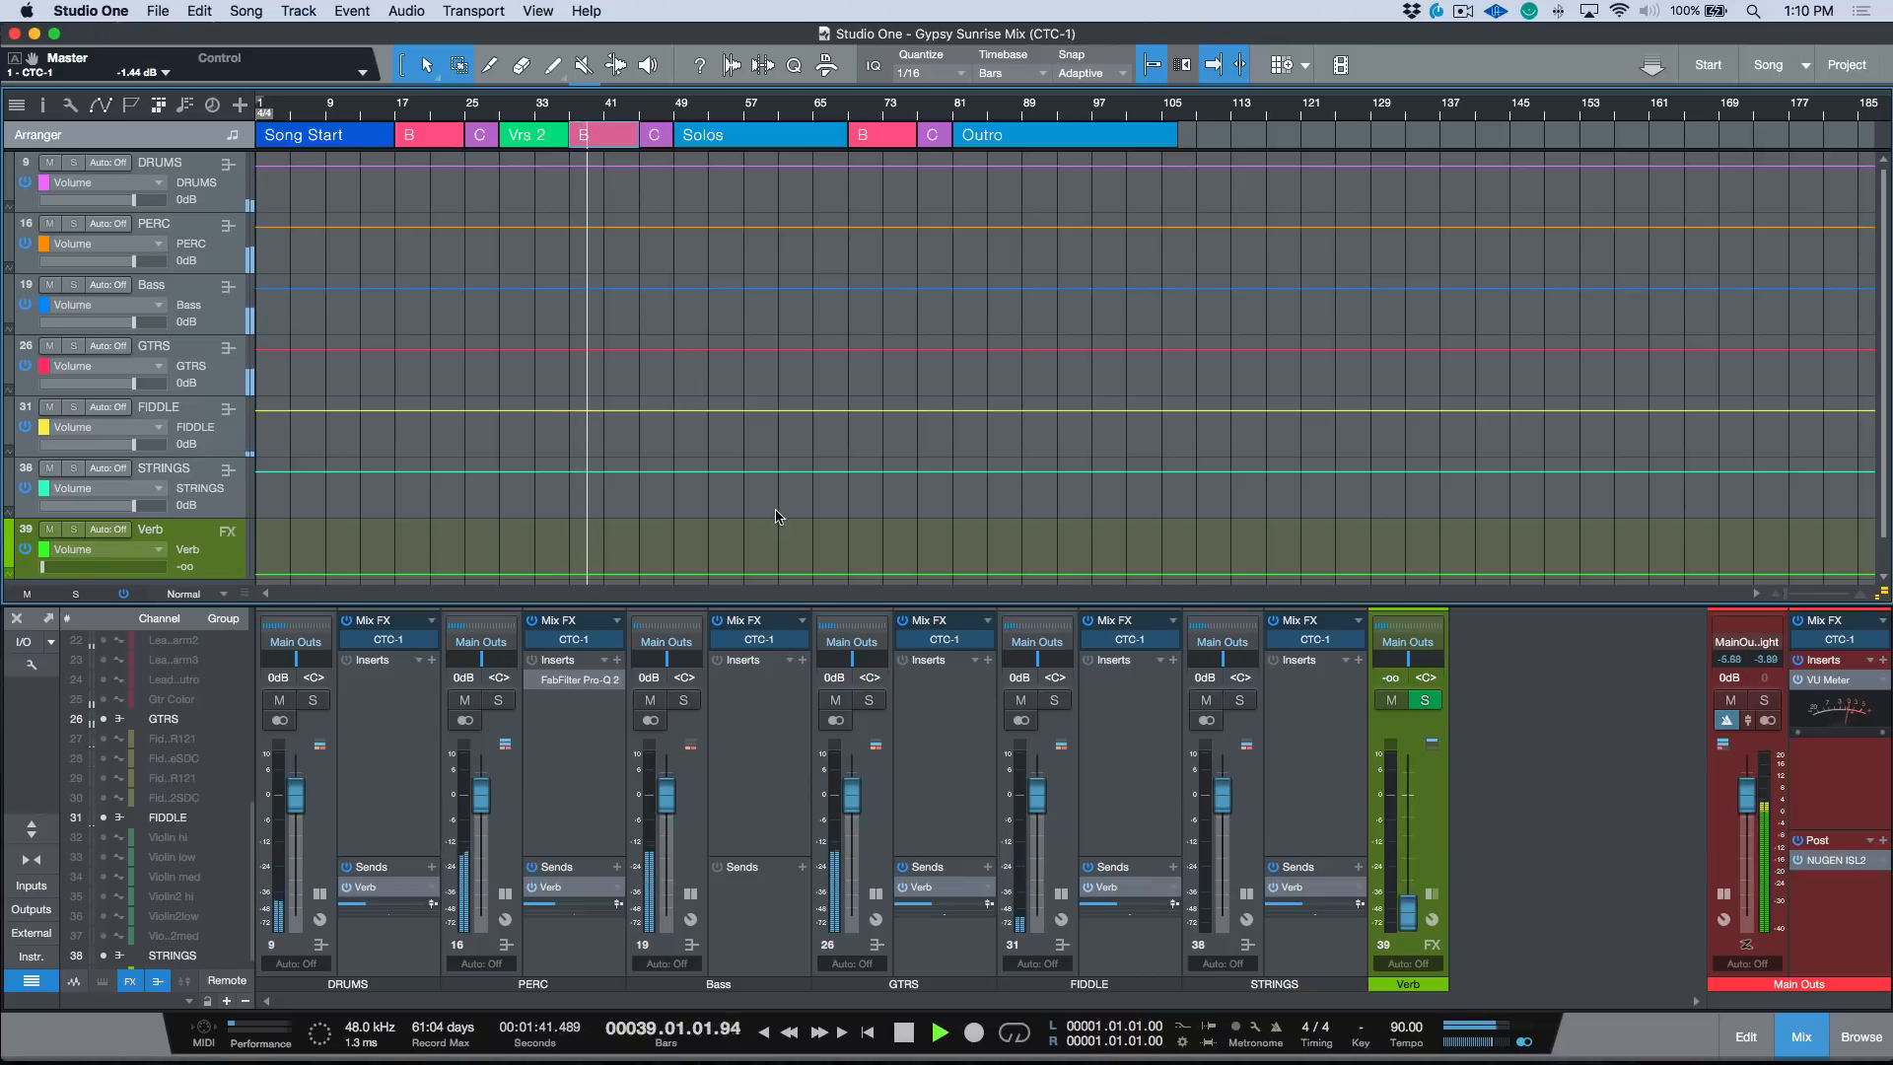
{"action": "key", "text": "space"}
Play the full mix from the B section at bar 69 twice to compare it
{"action": "left_click", "coordinate": [878, 138]}
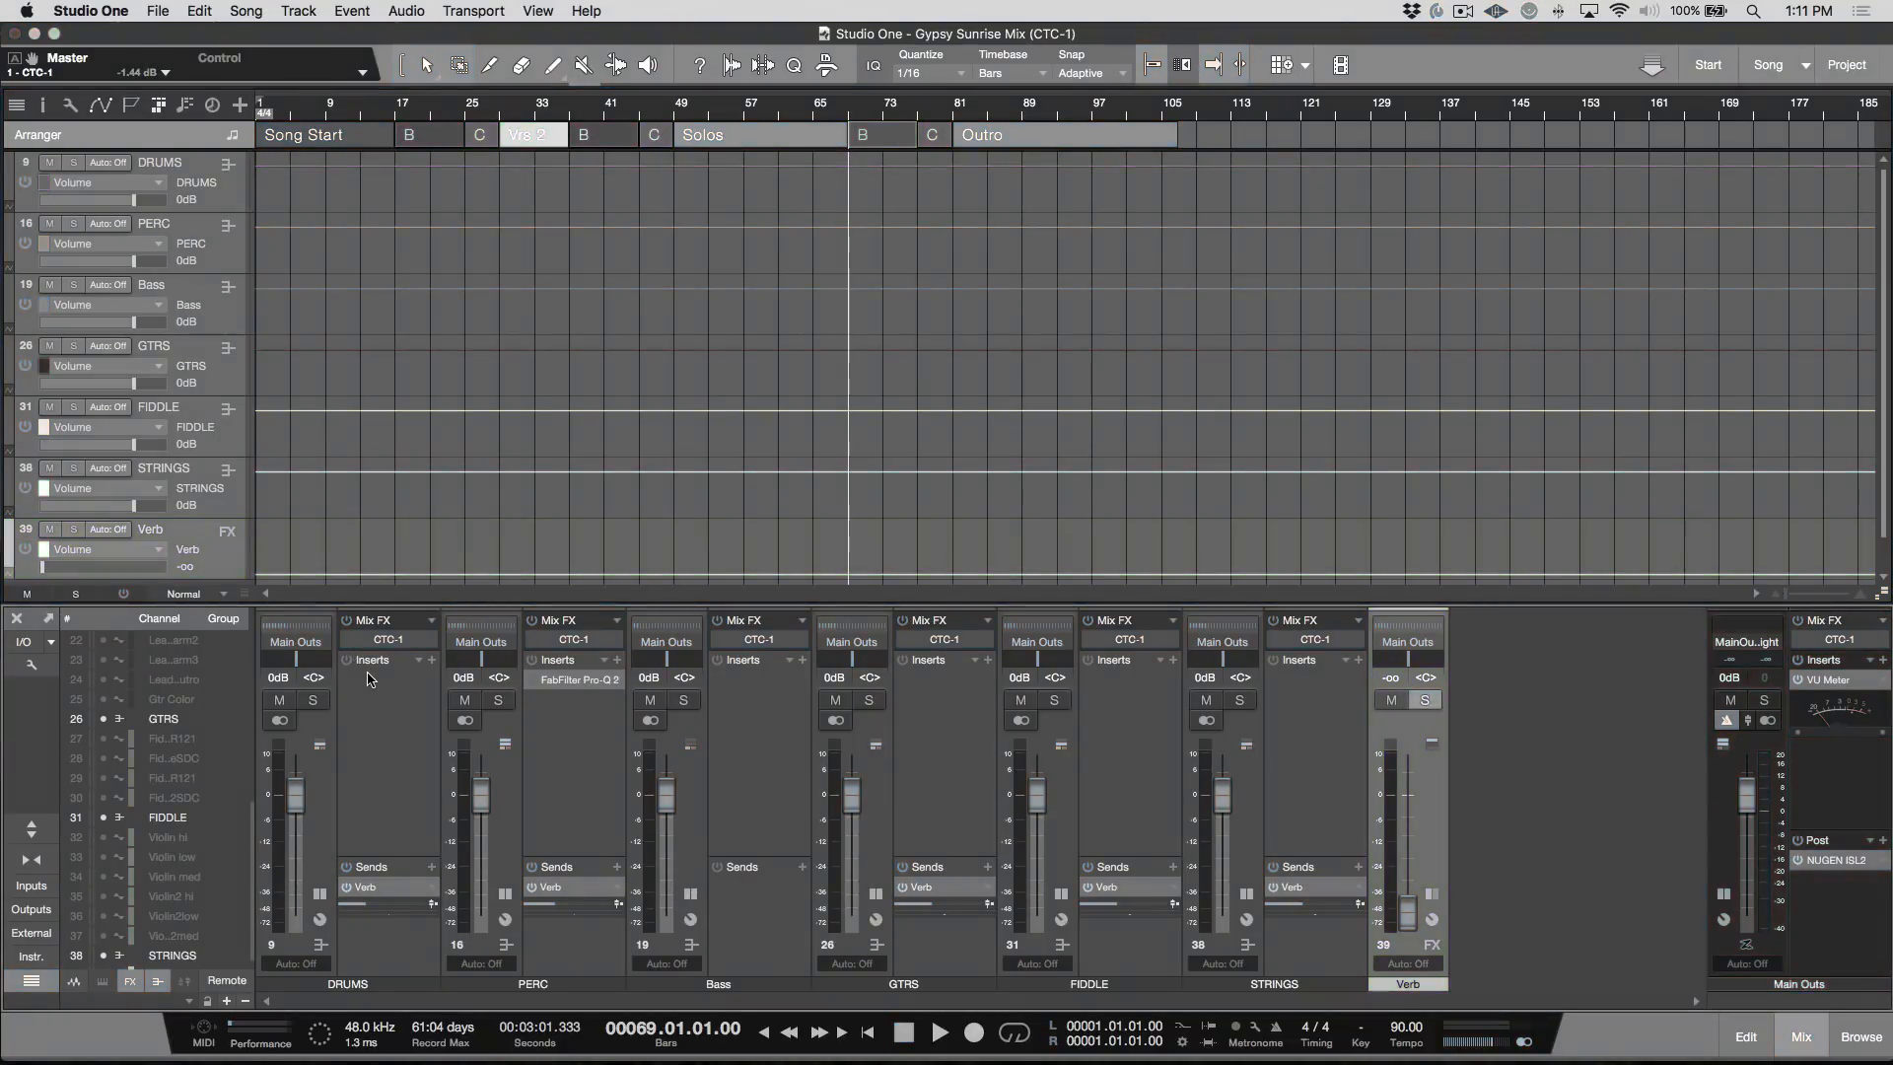
{"action": "key", "text": "space"}
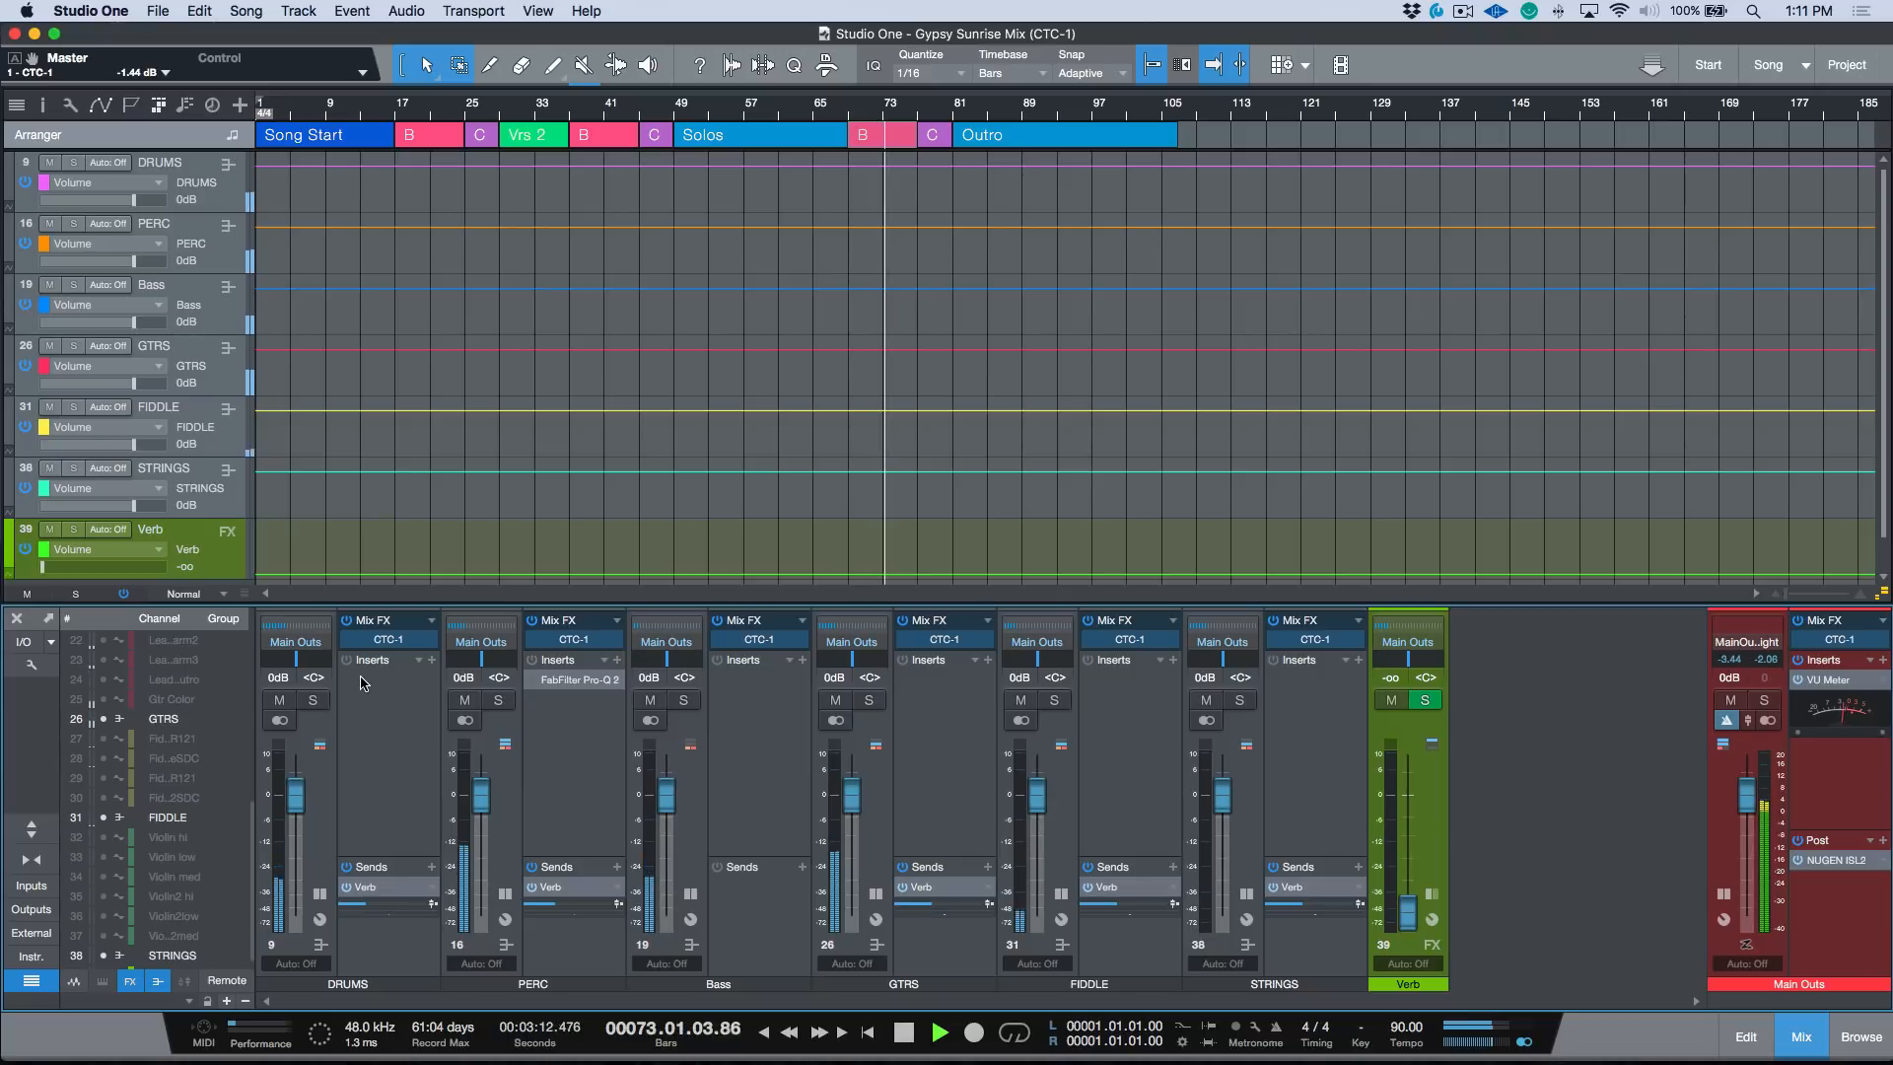
{"action": "key", "text": "space"}
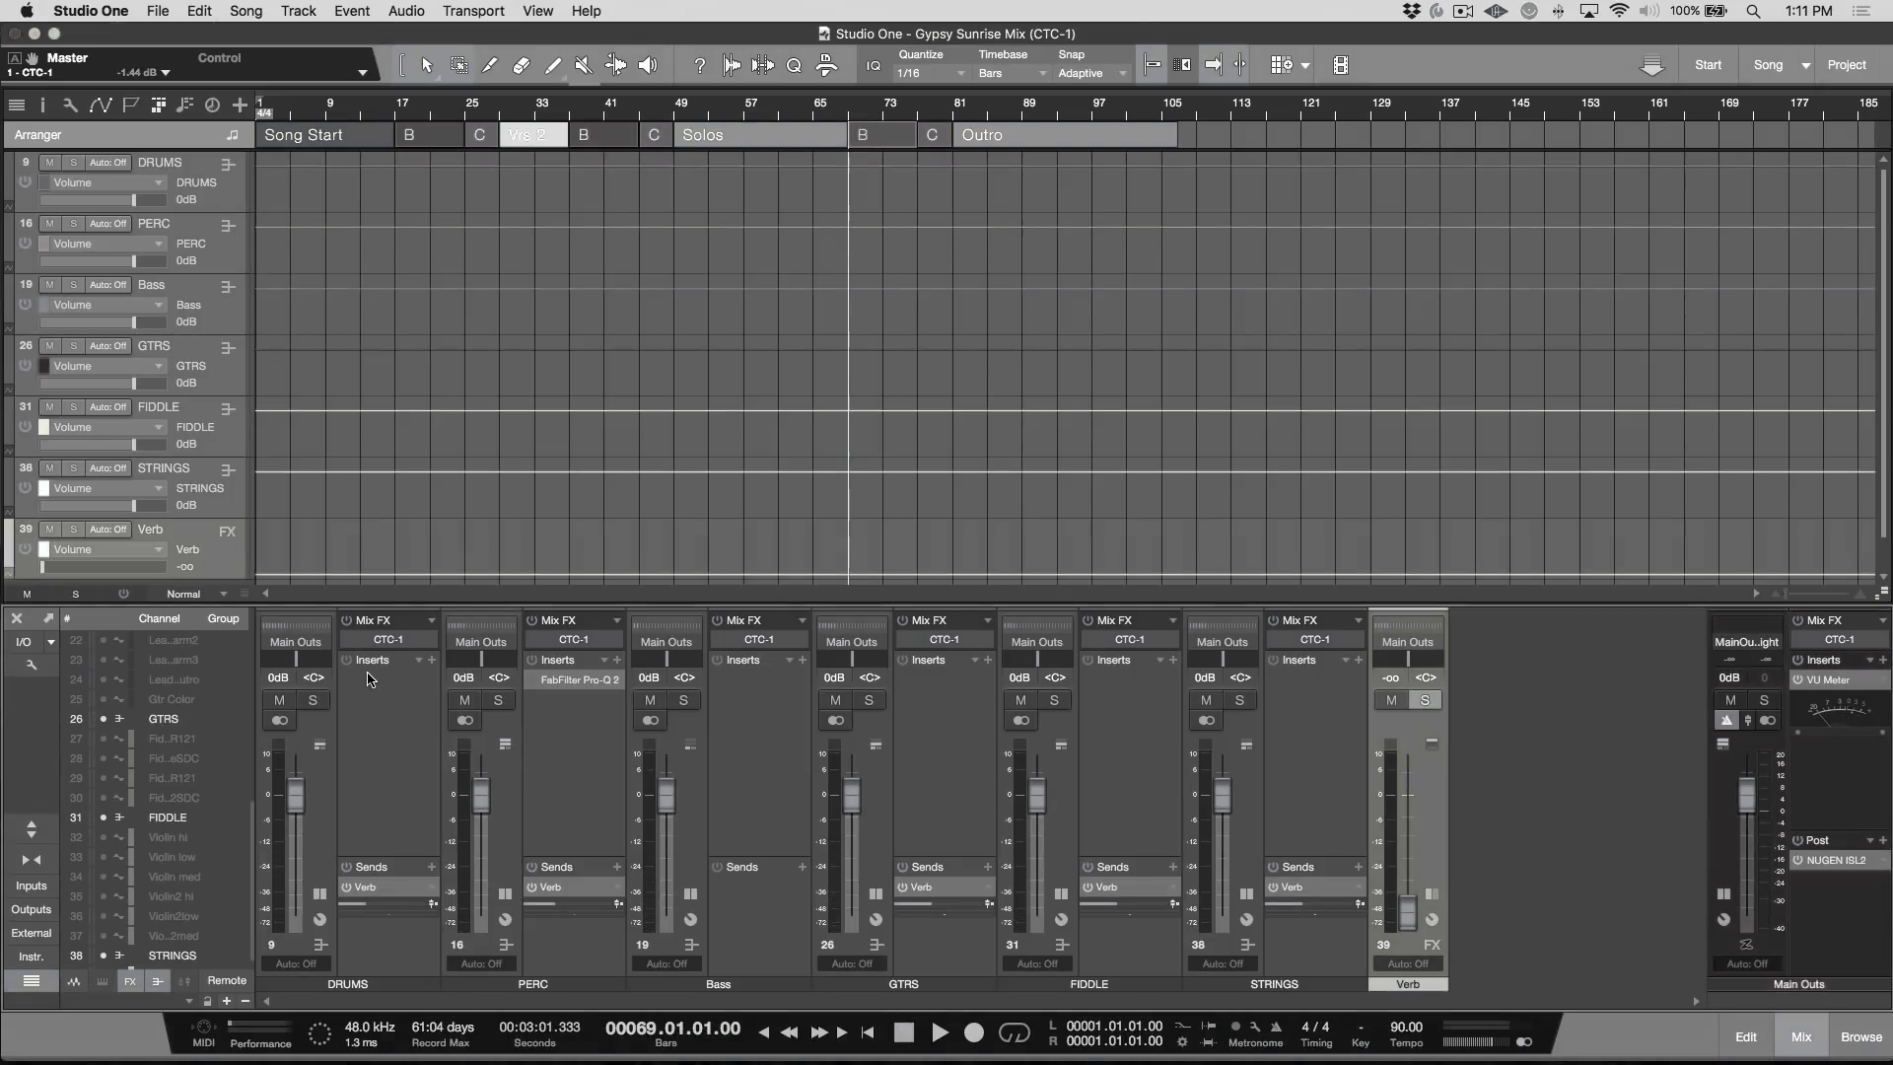
{"action": "key", "text": "space"}
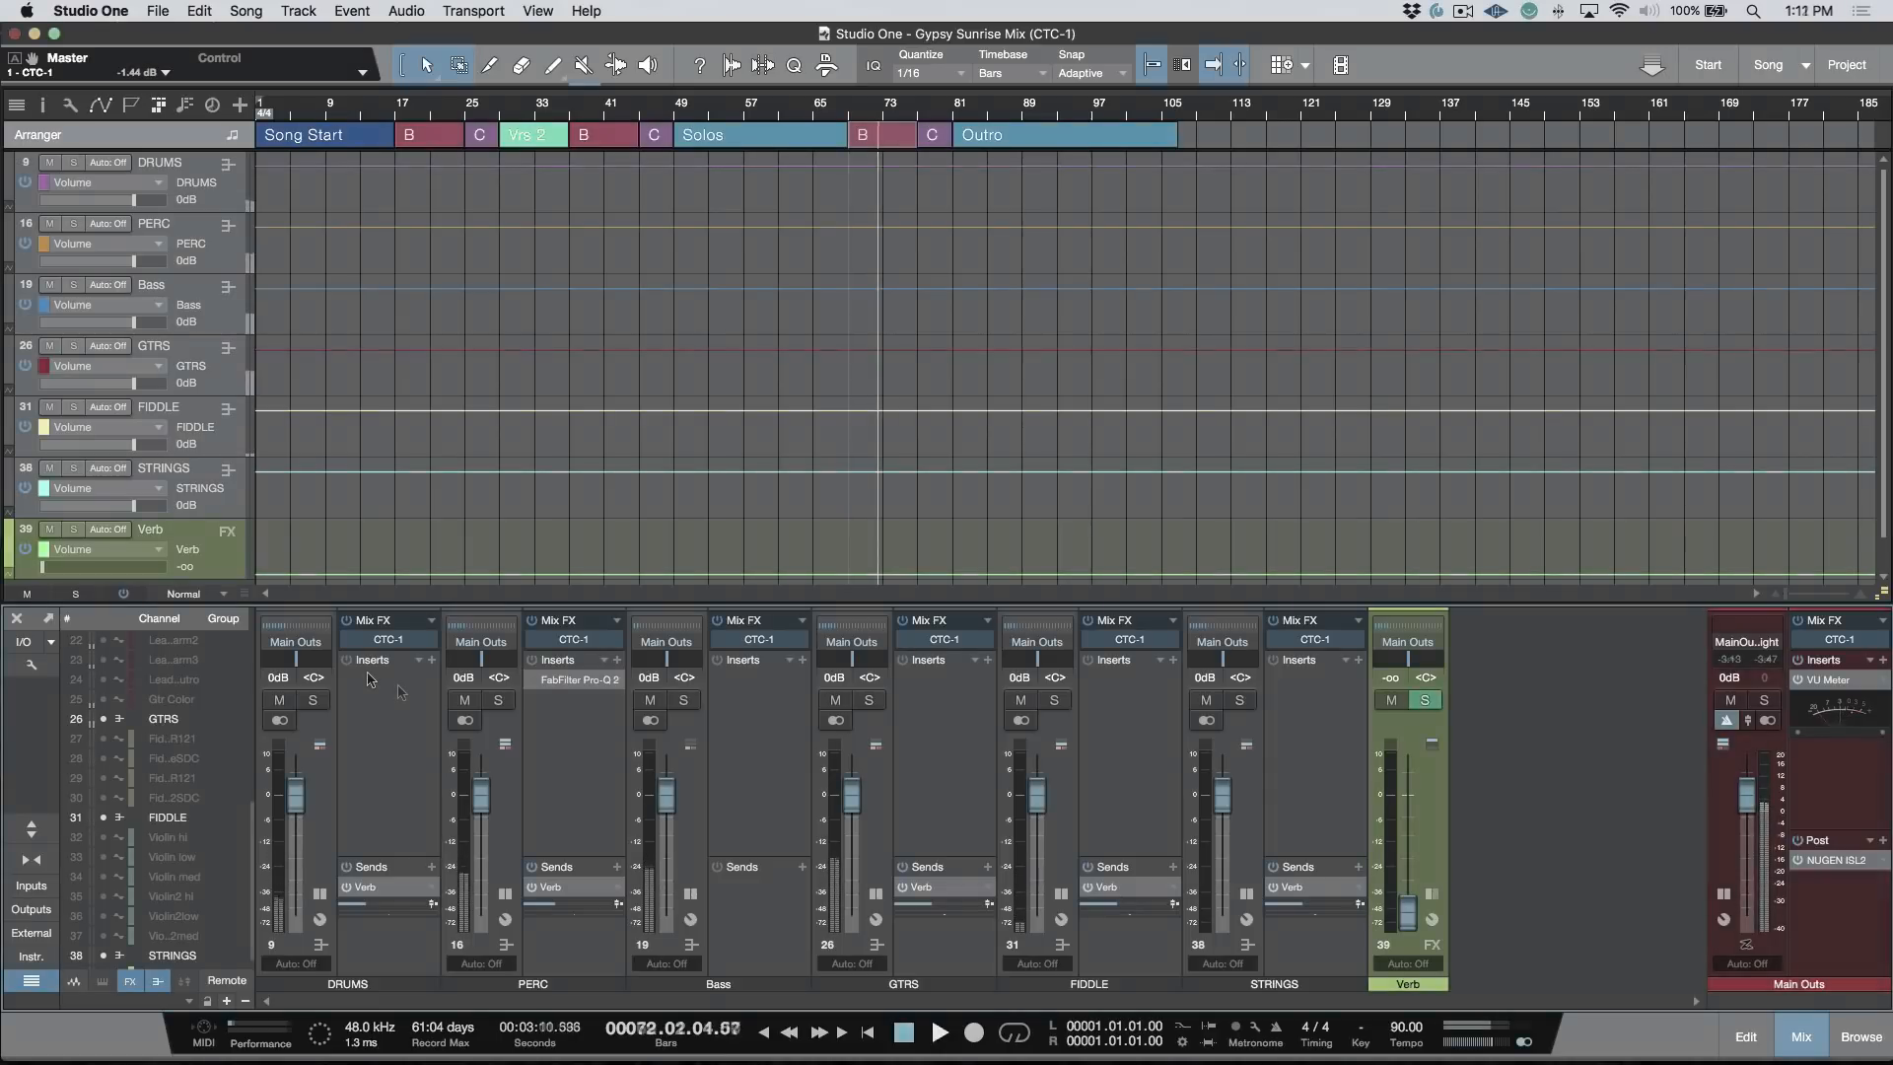
{"action": "key", "text": "space"}
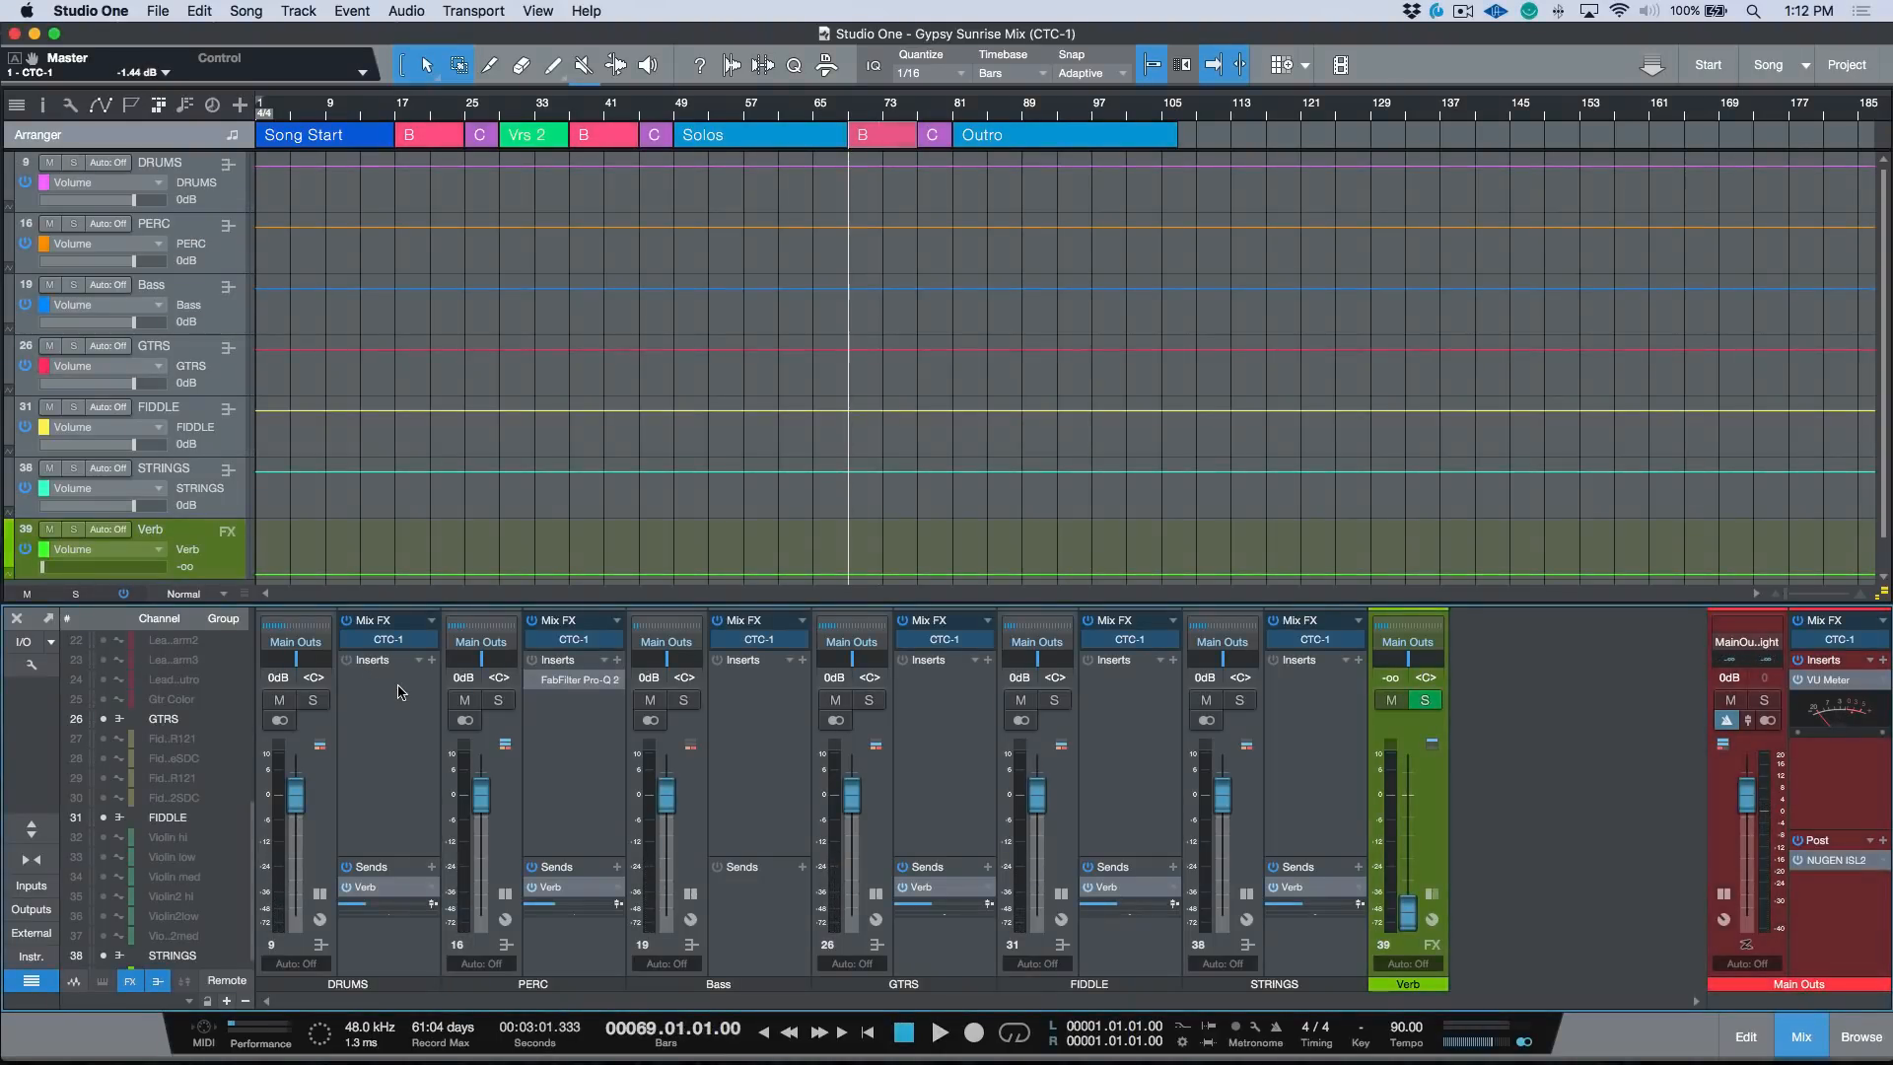
Set the Verb channel's volume to 0 dB and play the mix from bar 69 with all audio tracks shown in the arrangement
{"action": "left_click", "coordinate": [1408, 915], "text": "alt"}
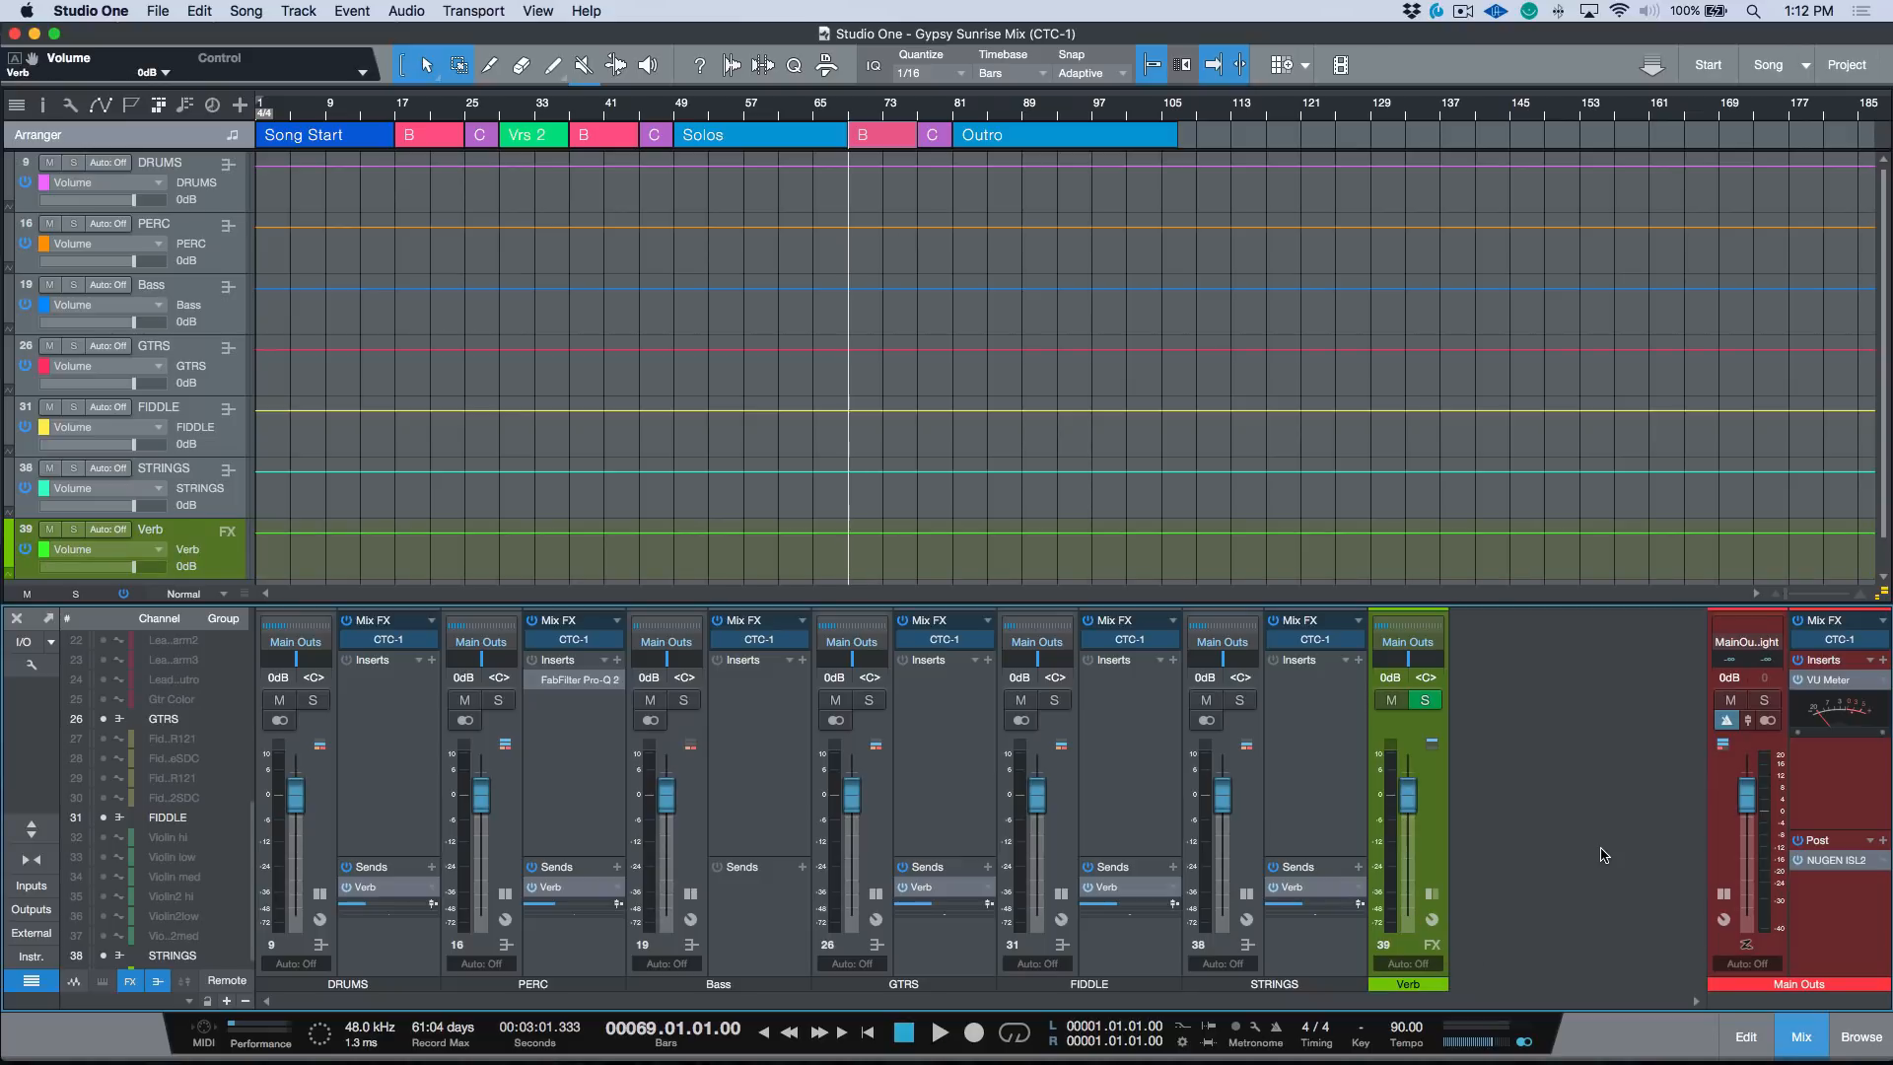
{"action": "key", "text": "space"}
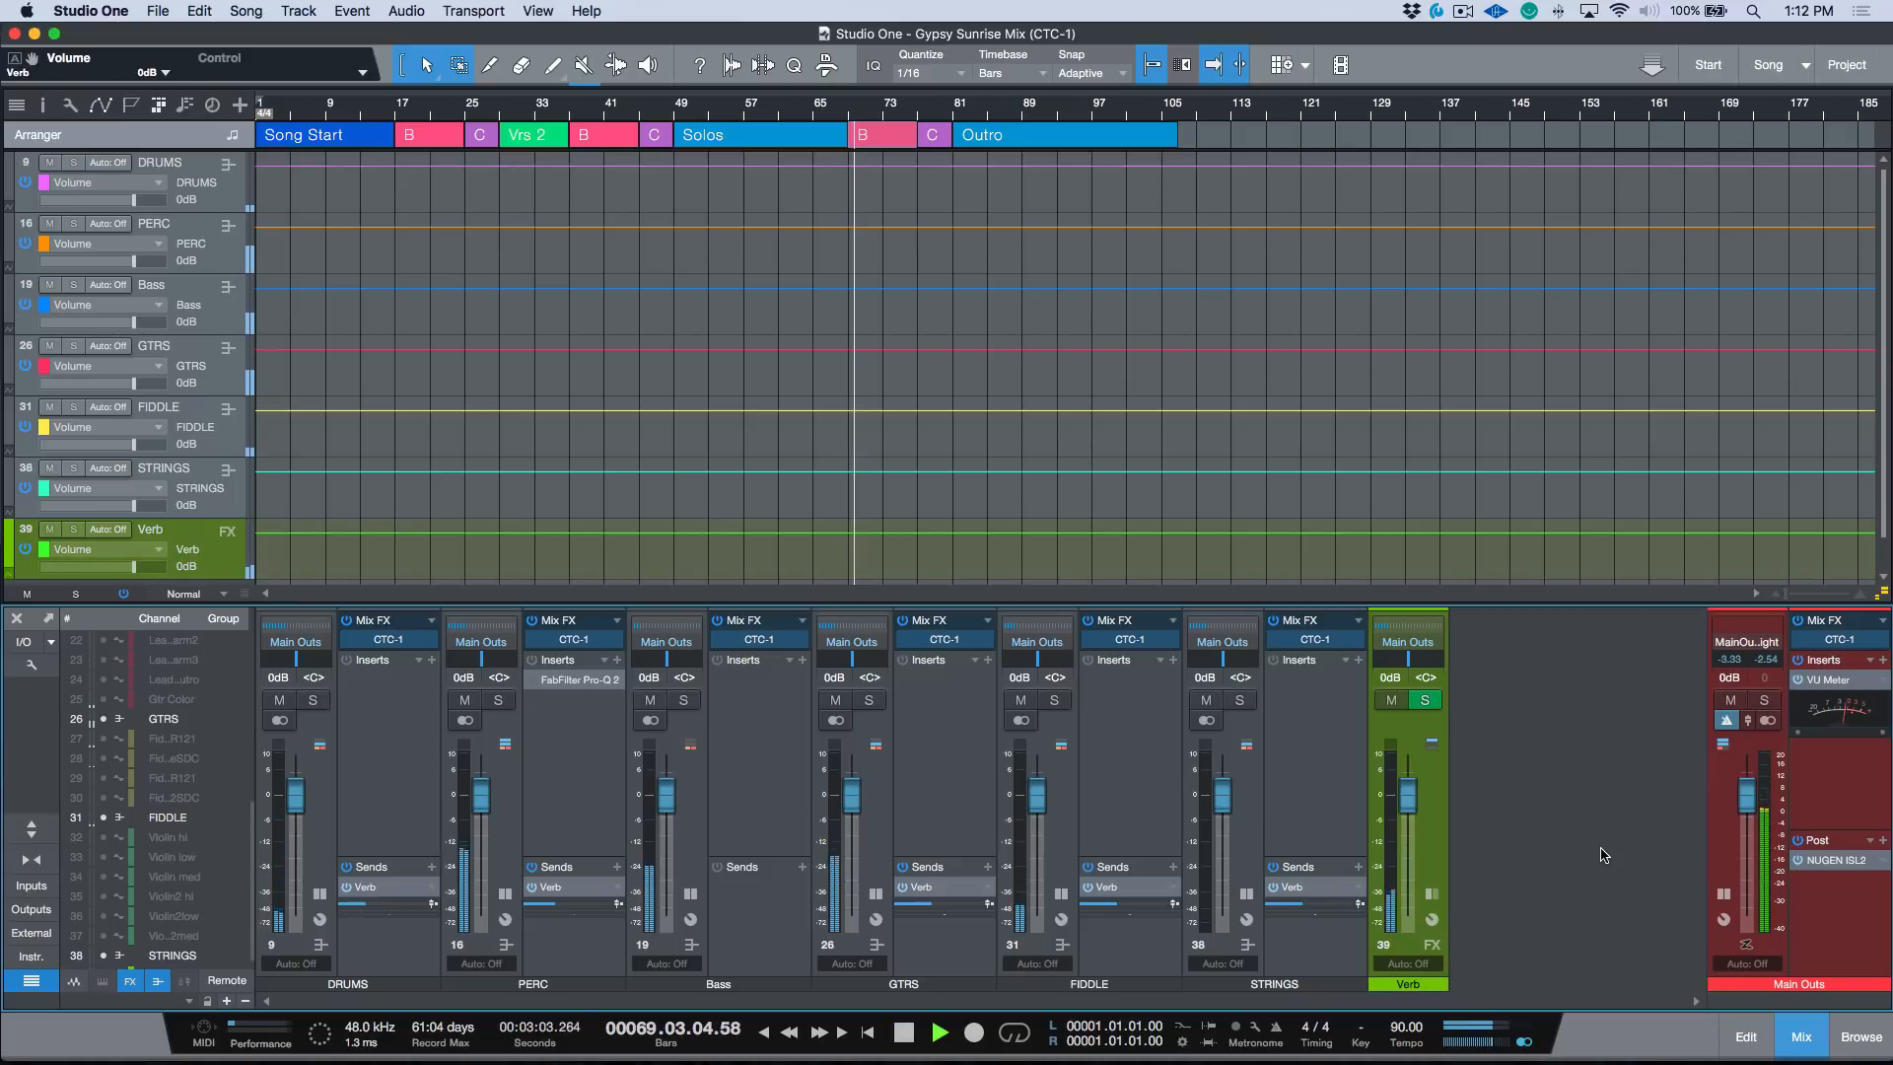
{"action": "left_click", "coordinate": [72, 982]}
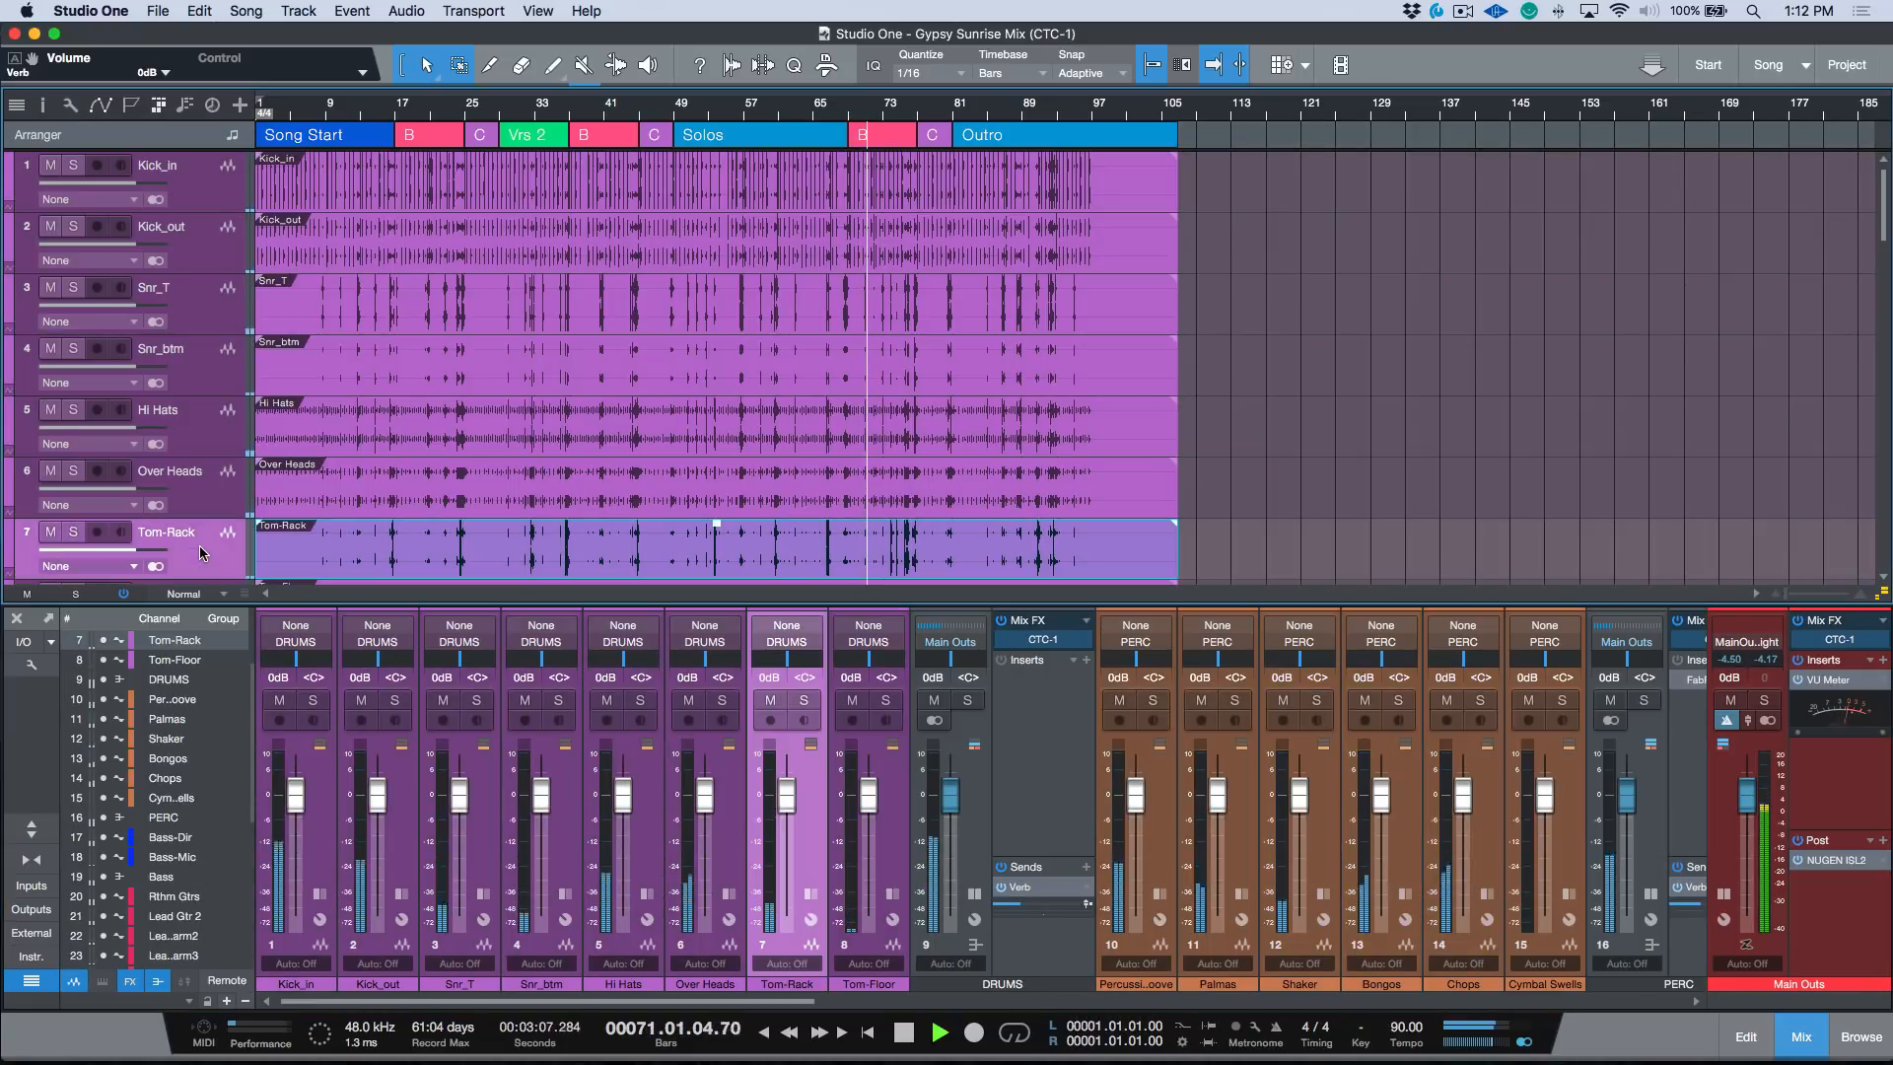
{"action": "key", "text": "z"}
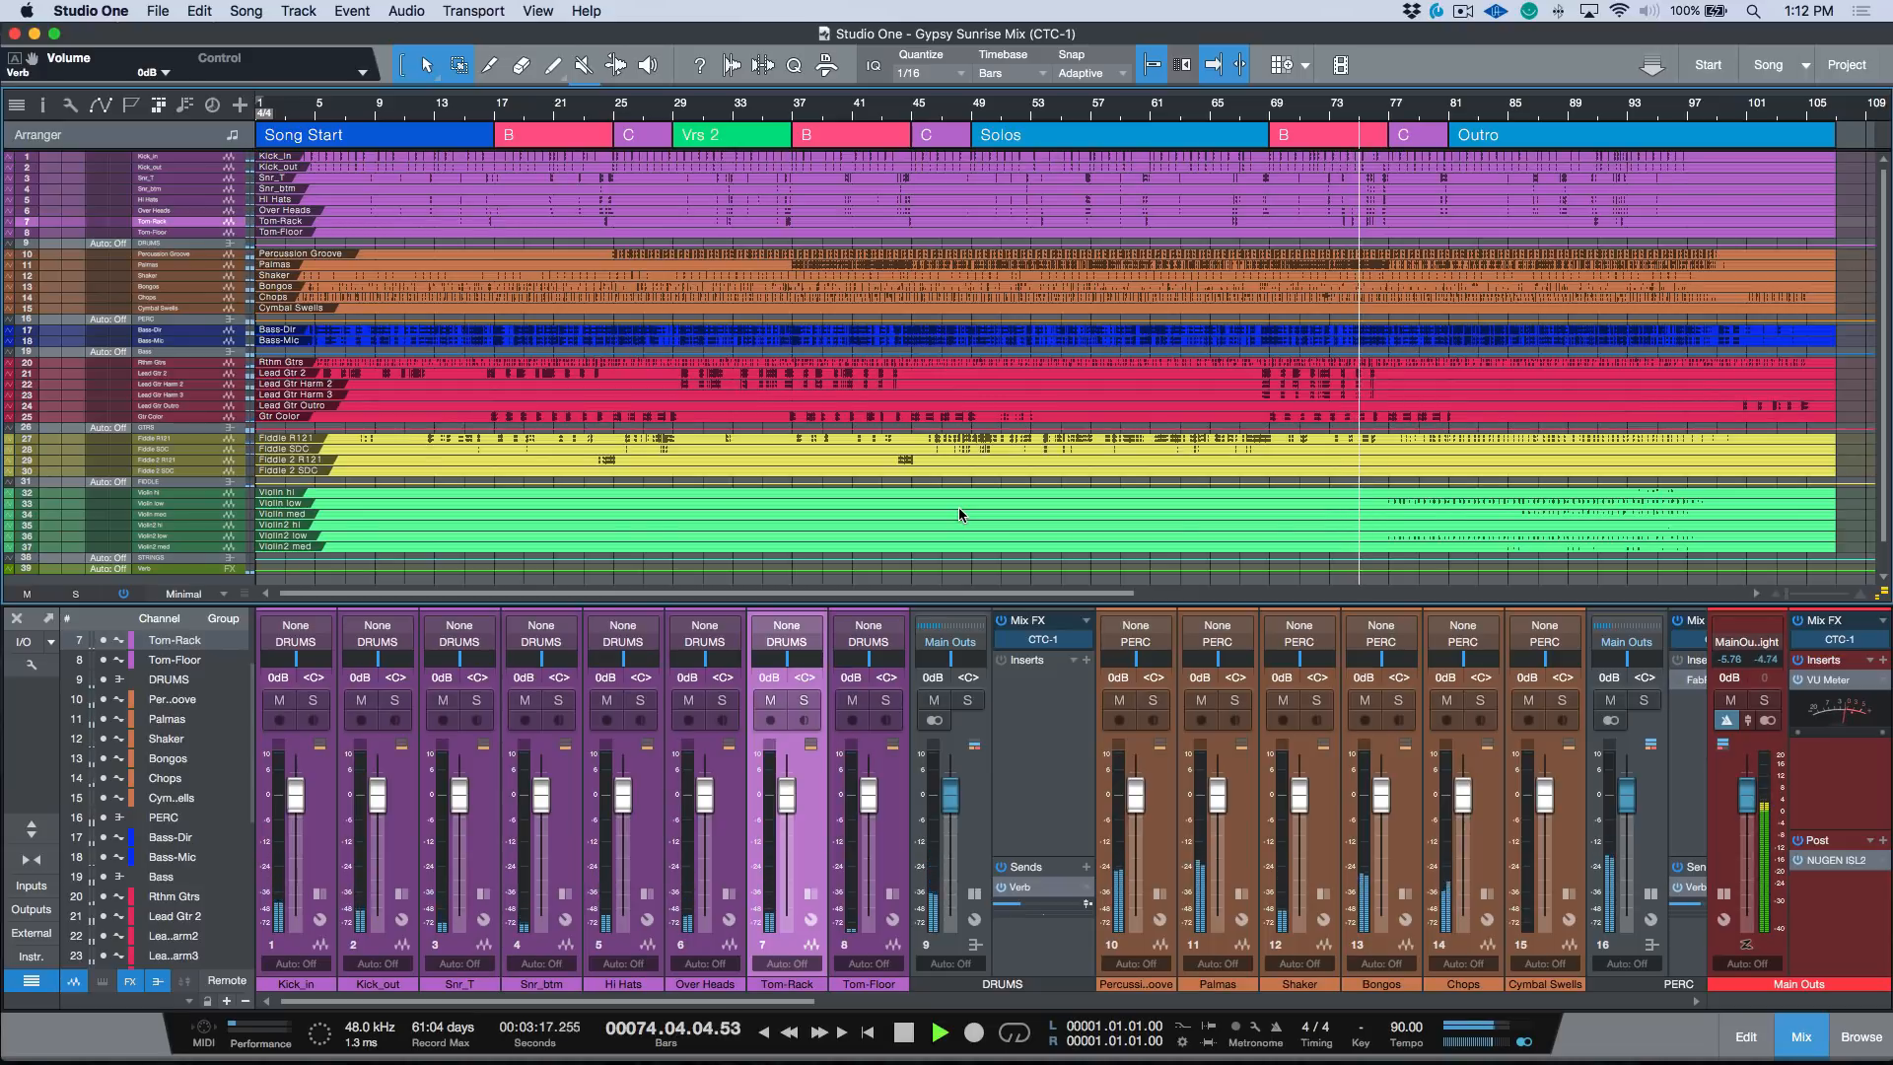
{"action": "key", "text": "space"}
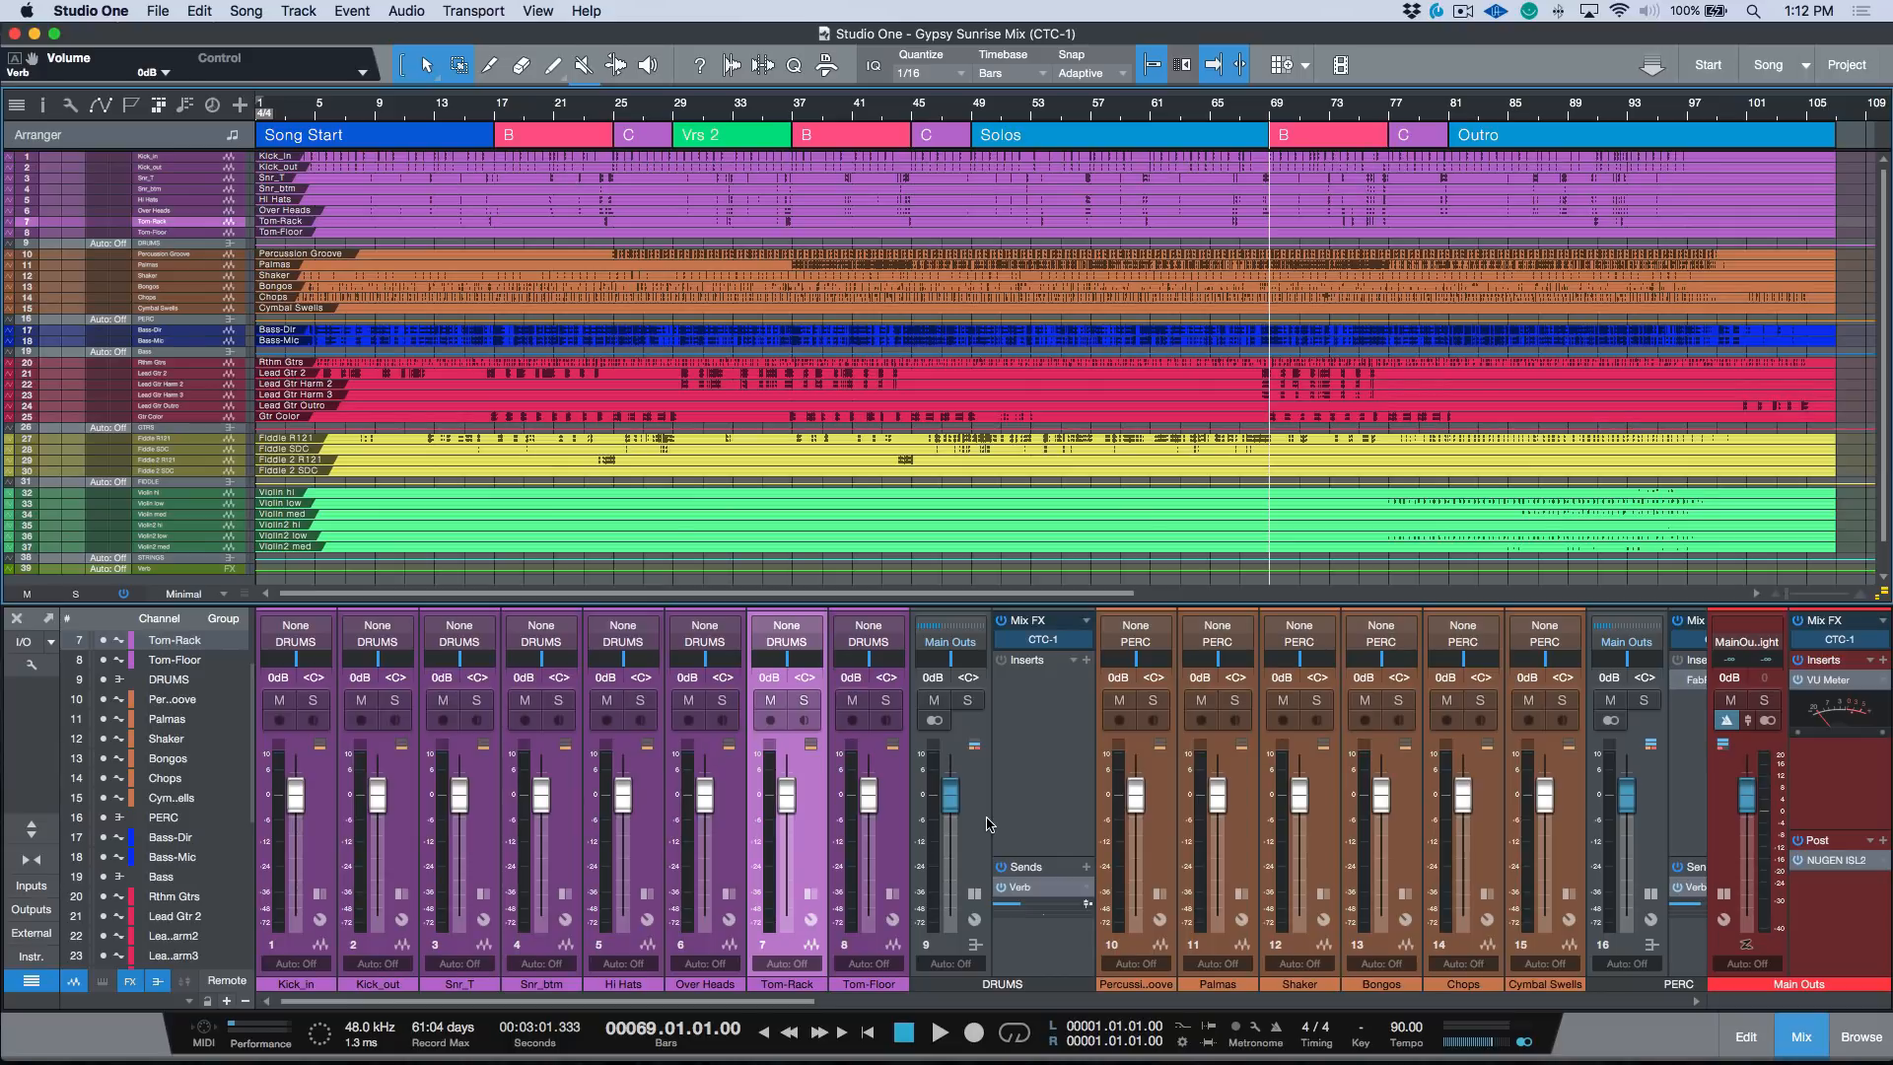
Enlarge the console, select the drum channels from Kick_in to Tom-Floor, and insert Fat Channel on all of them
{"action": "key", "text": "shift+F3"}
{"action": "left_click", "coordinate": [880, 573]}
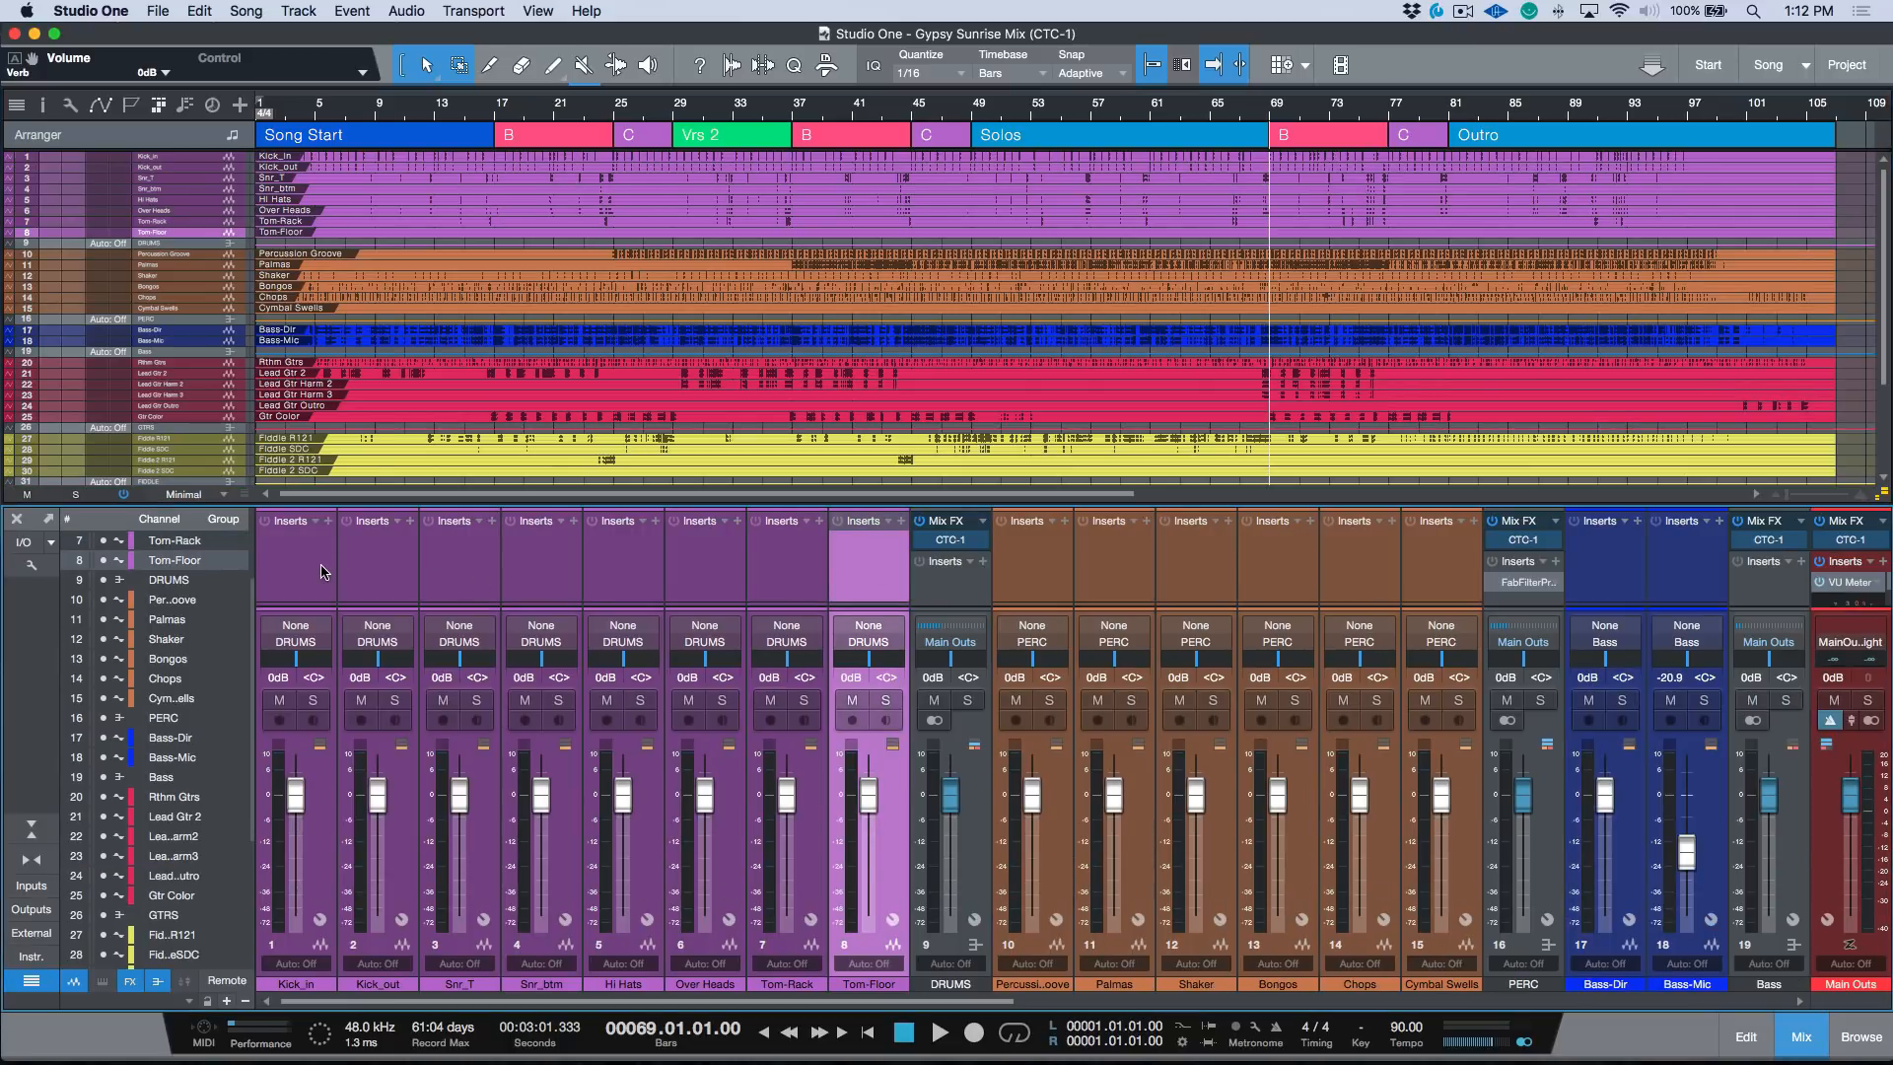
{"action": "left_click", "coordinate": [324, 568], "text": "shift"}
{"action": "left_click", "coordinate": [329, 523]}
{"action": "left_click", "coordinate": [428, 568]}
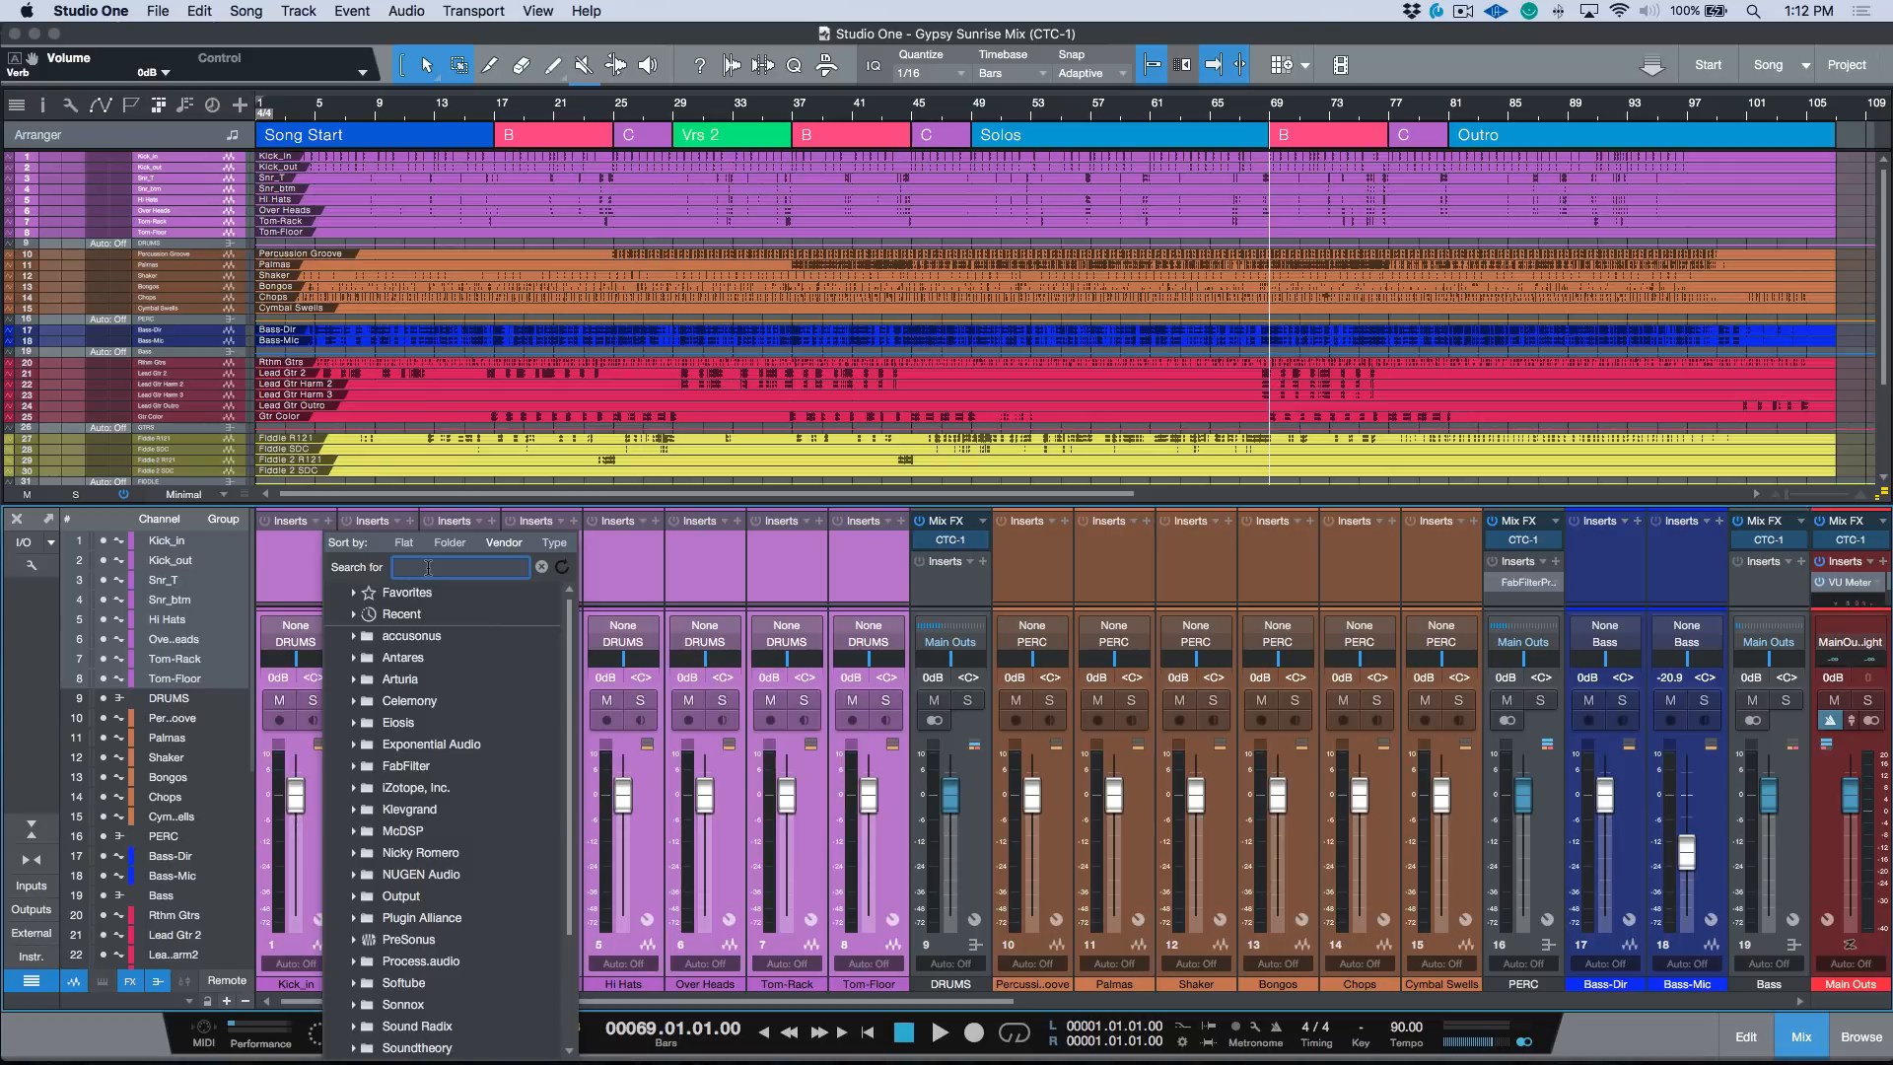
{"action": "double_click", "coordinate": [419, 616]}
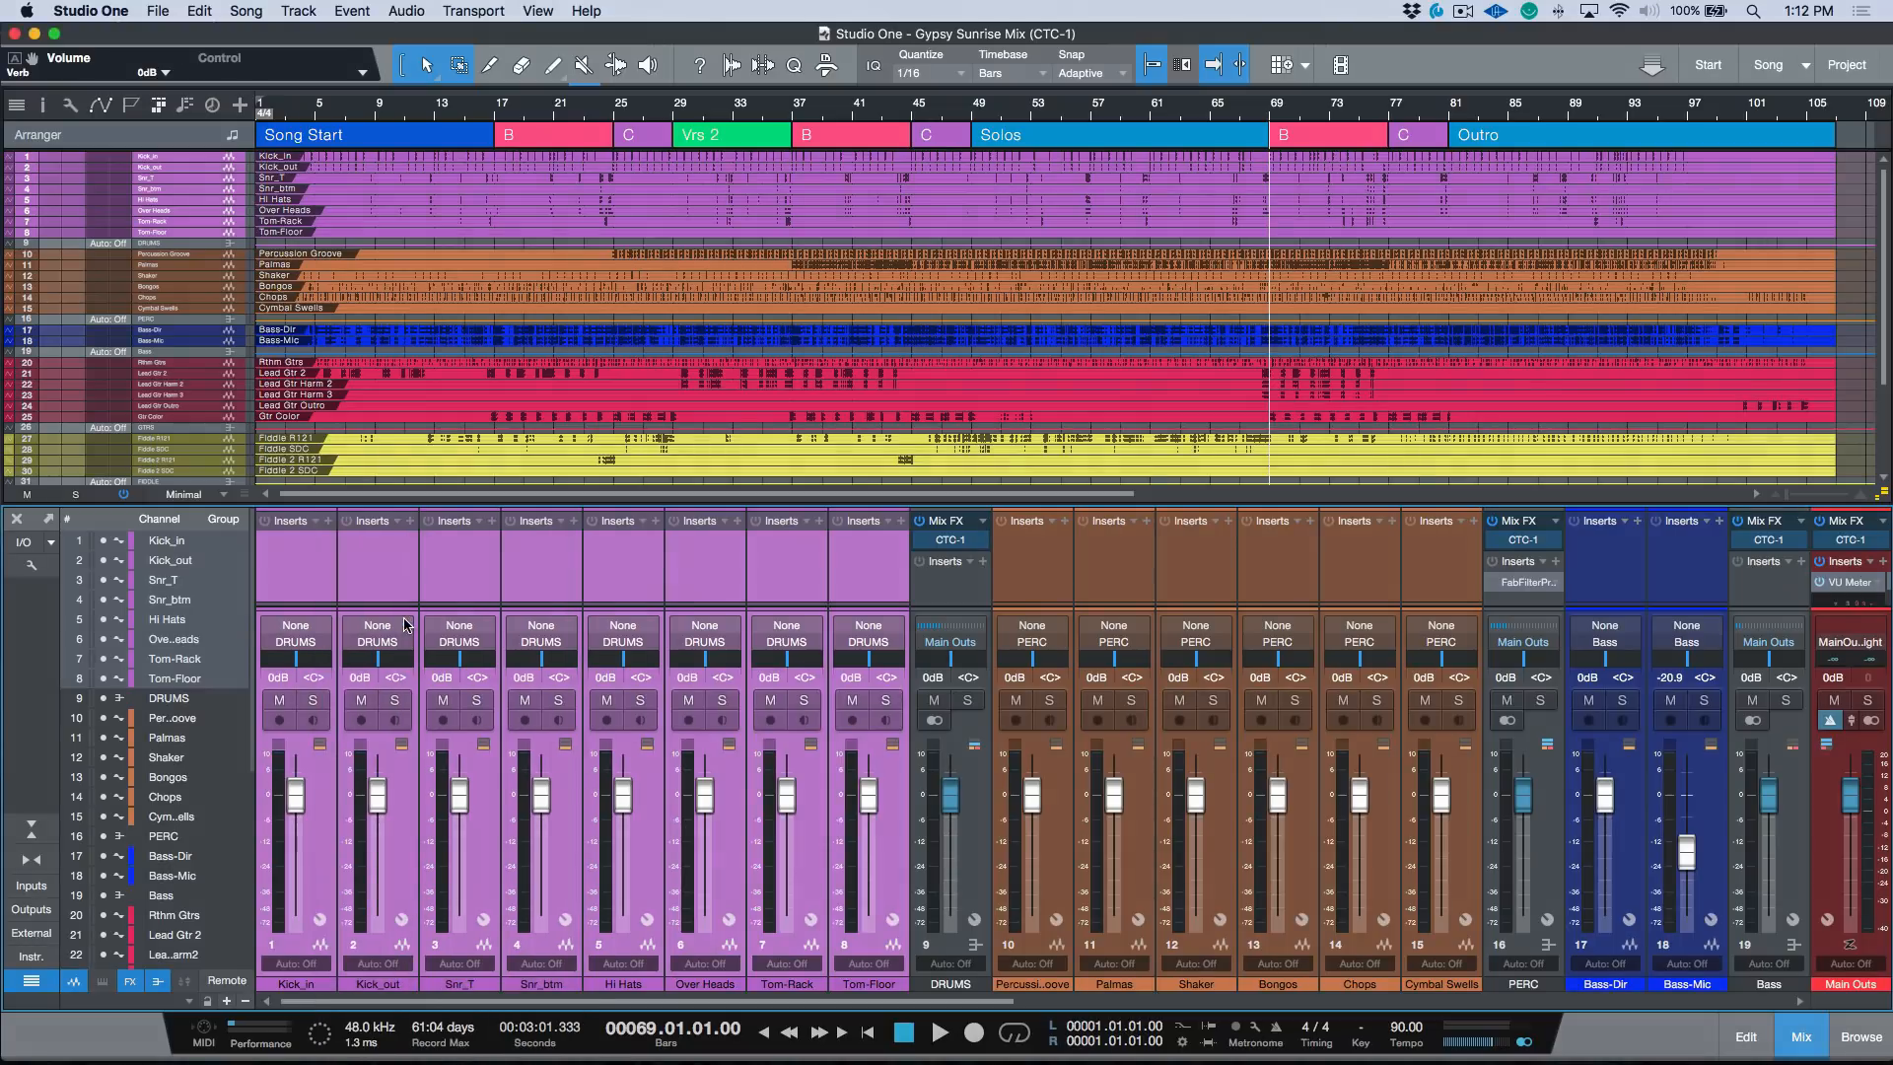
Open the Fat Channel on Kick_in and choose the Brit Comp compressor model and the Vintage EQ model
{"action": "left_click", "coordinate": [282, 588]}
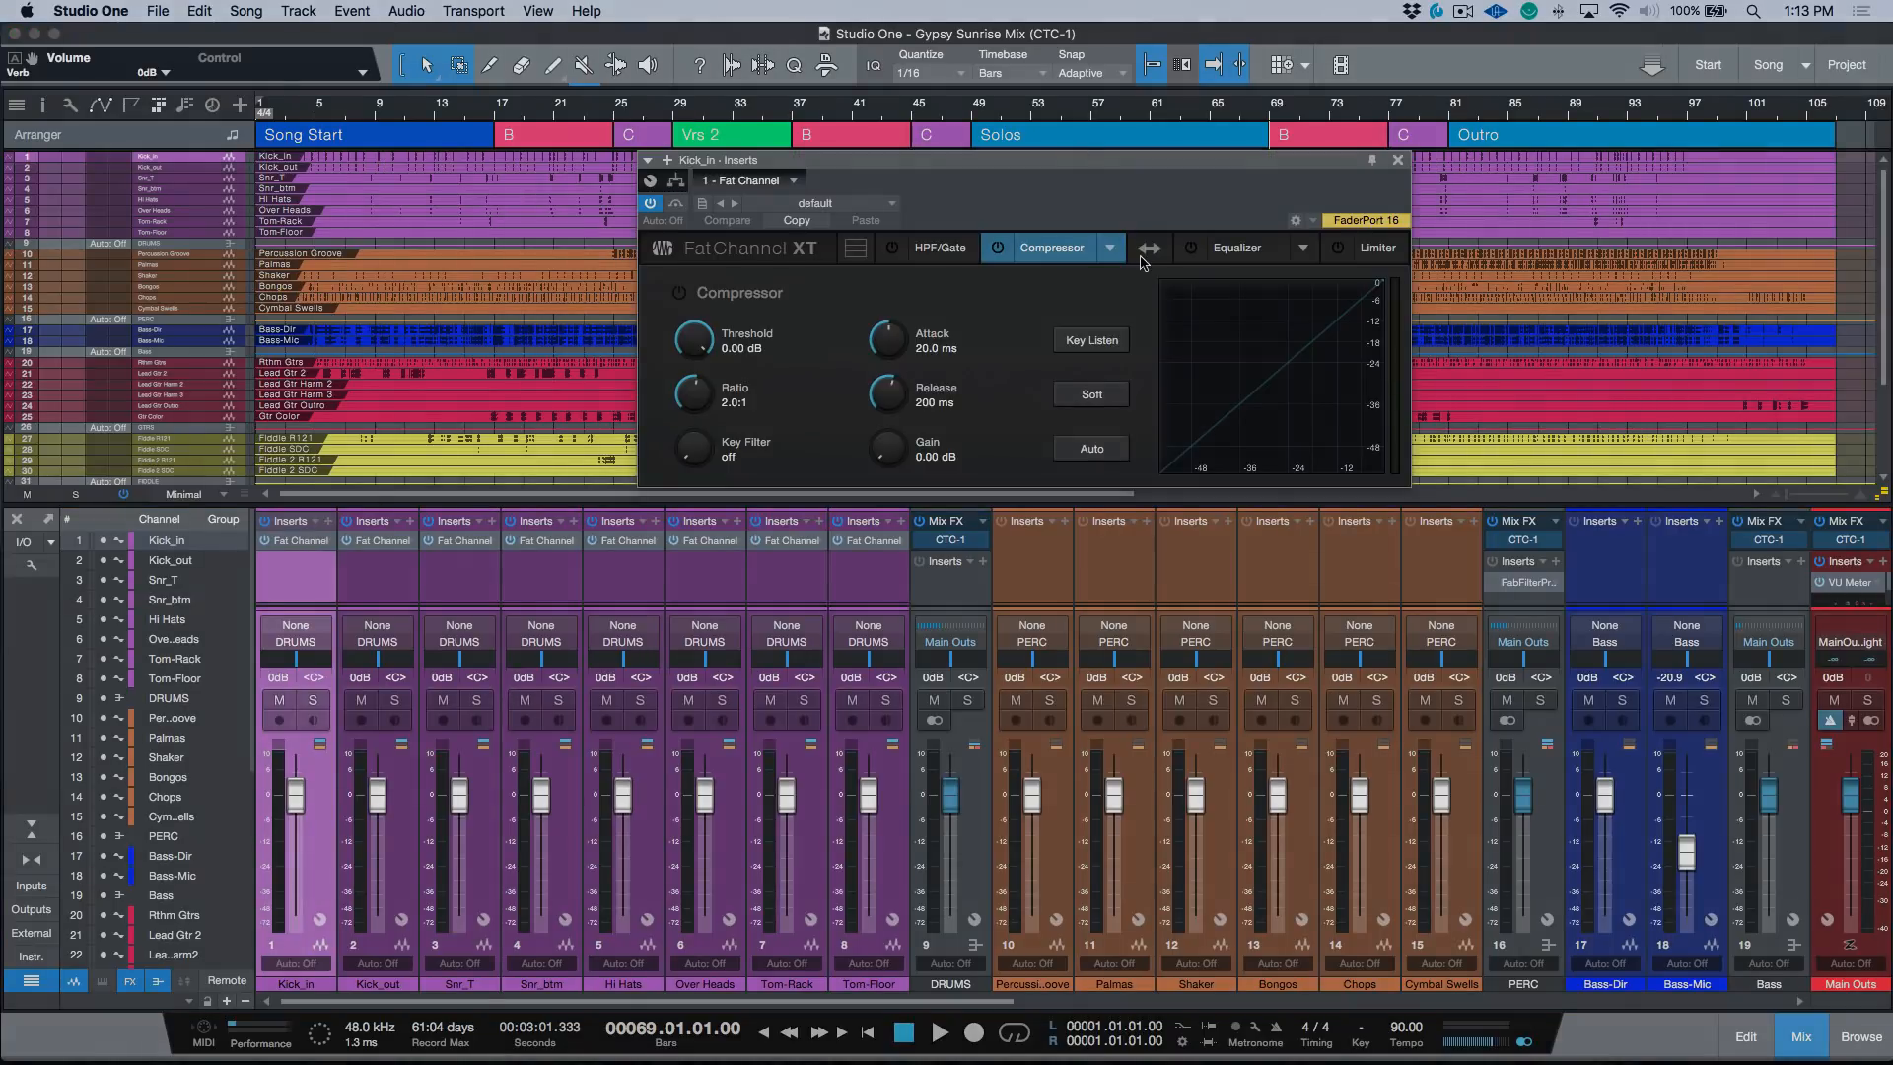
{"action": "left_click", "coordinate": [1111, 249]}
{"action": "left_click", "coordinate": [1129, 338]}
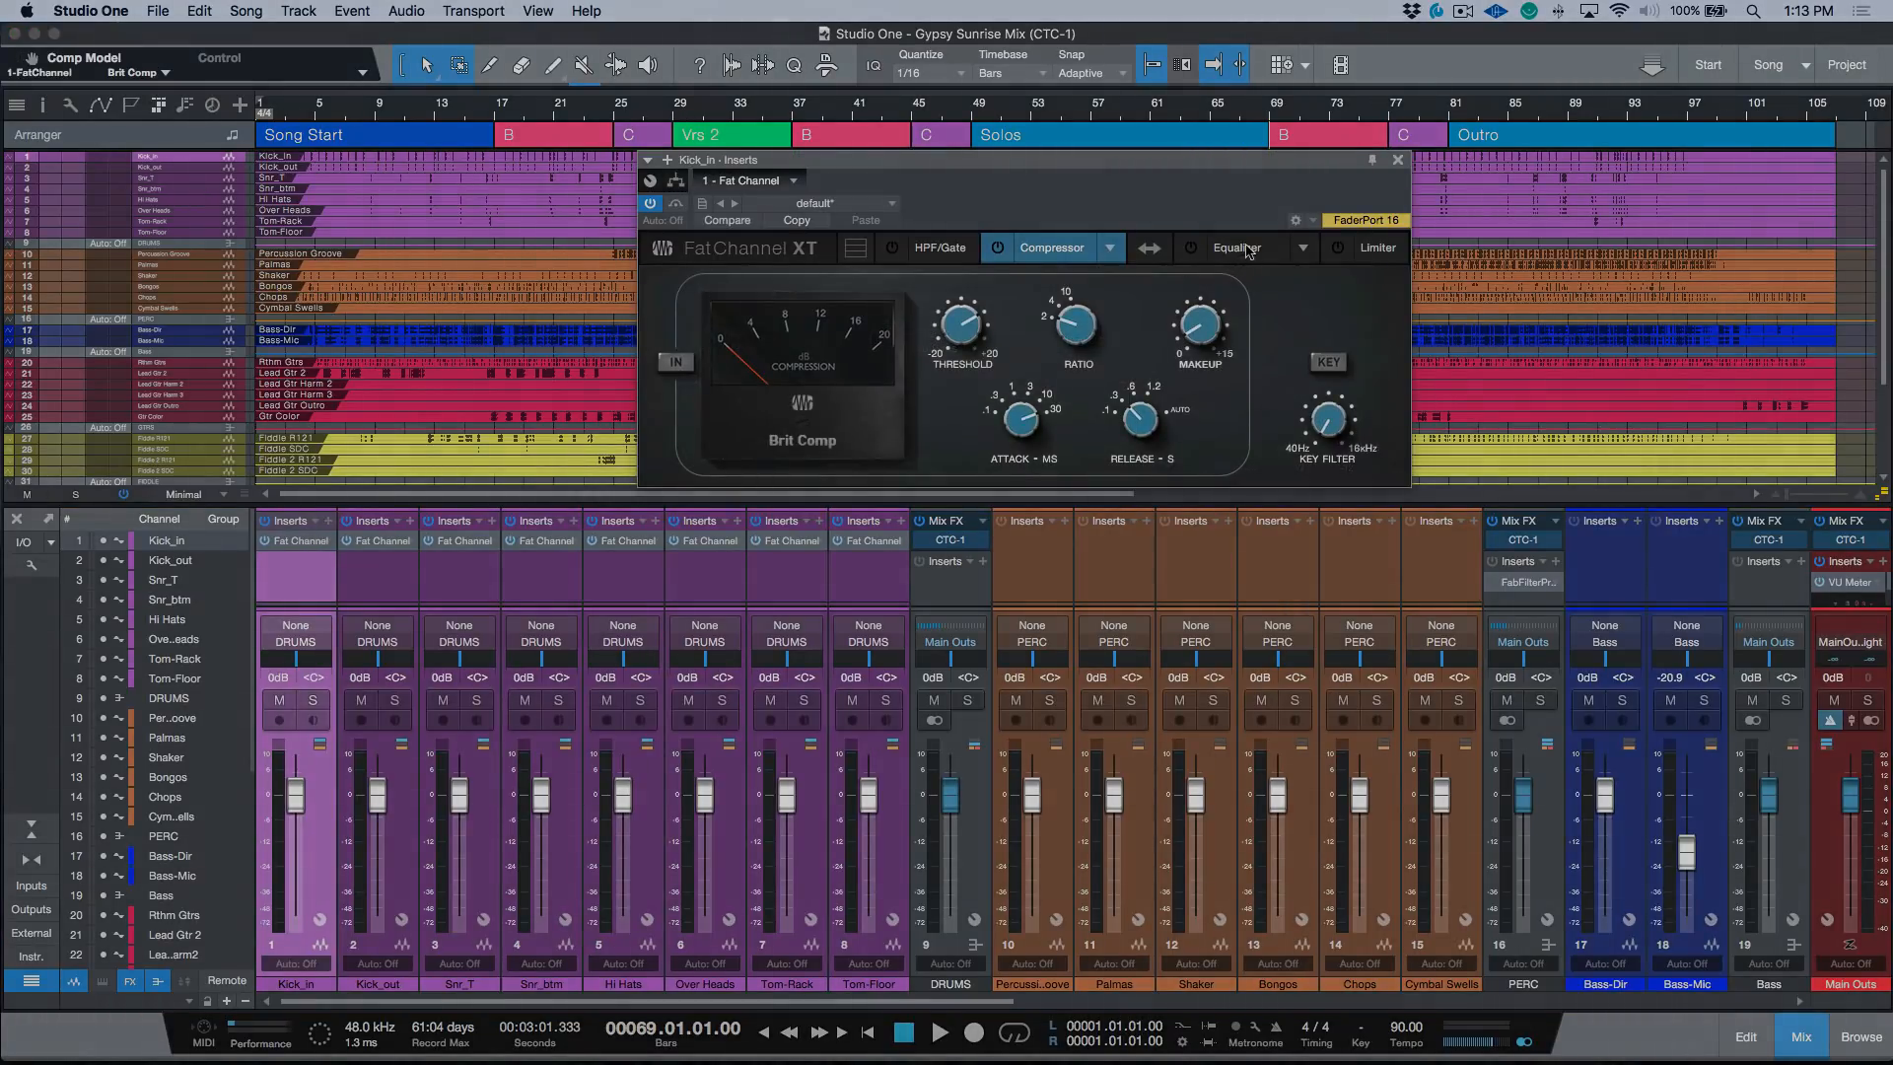
{"action": "left_click", "coordinate": [1304, 247]}
{"action": "left_click", "coordinate": [1338, 322]}
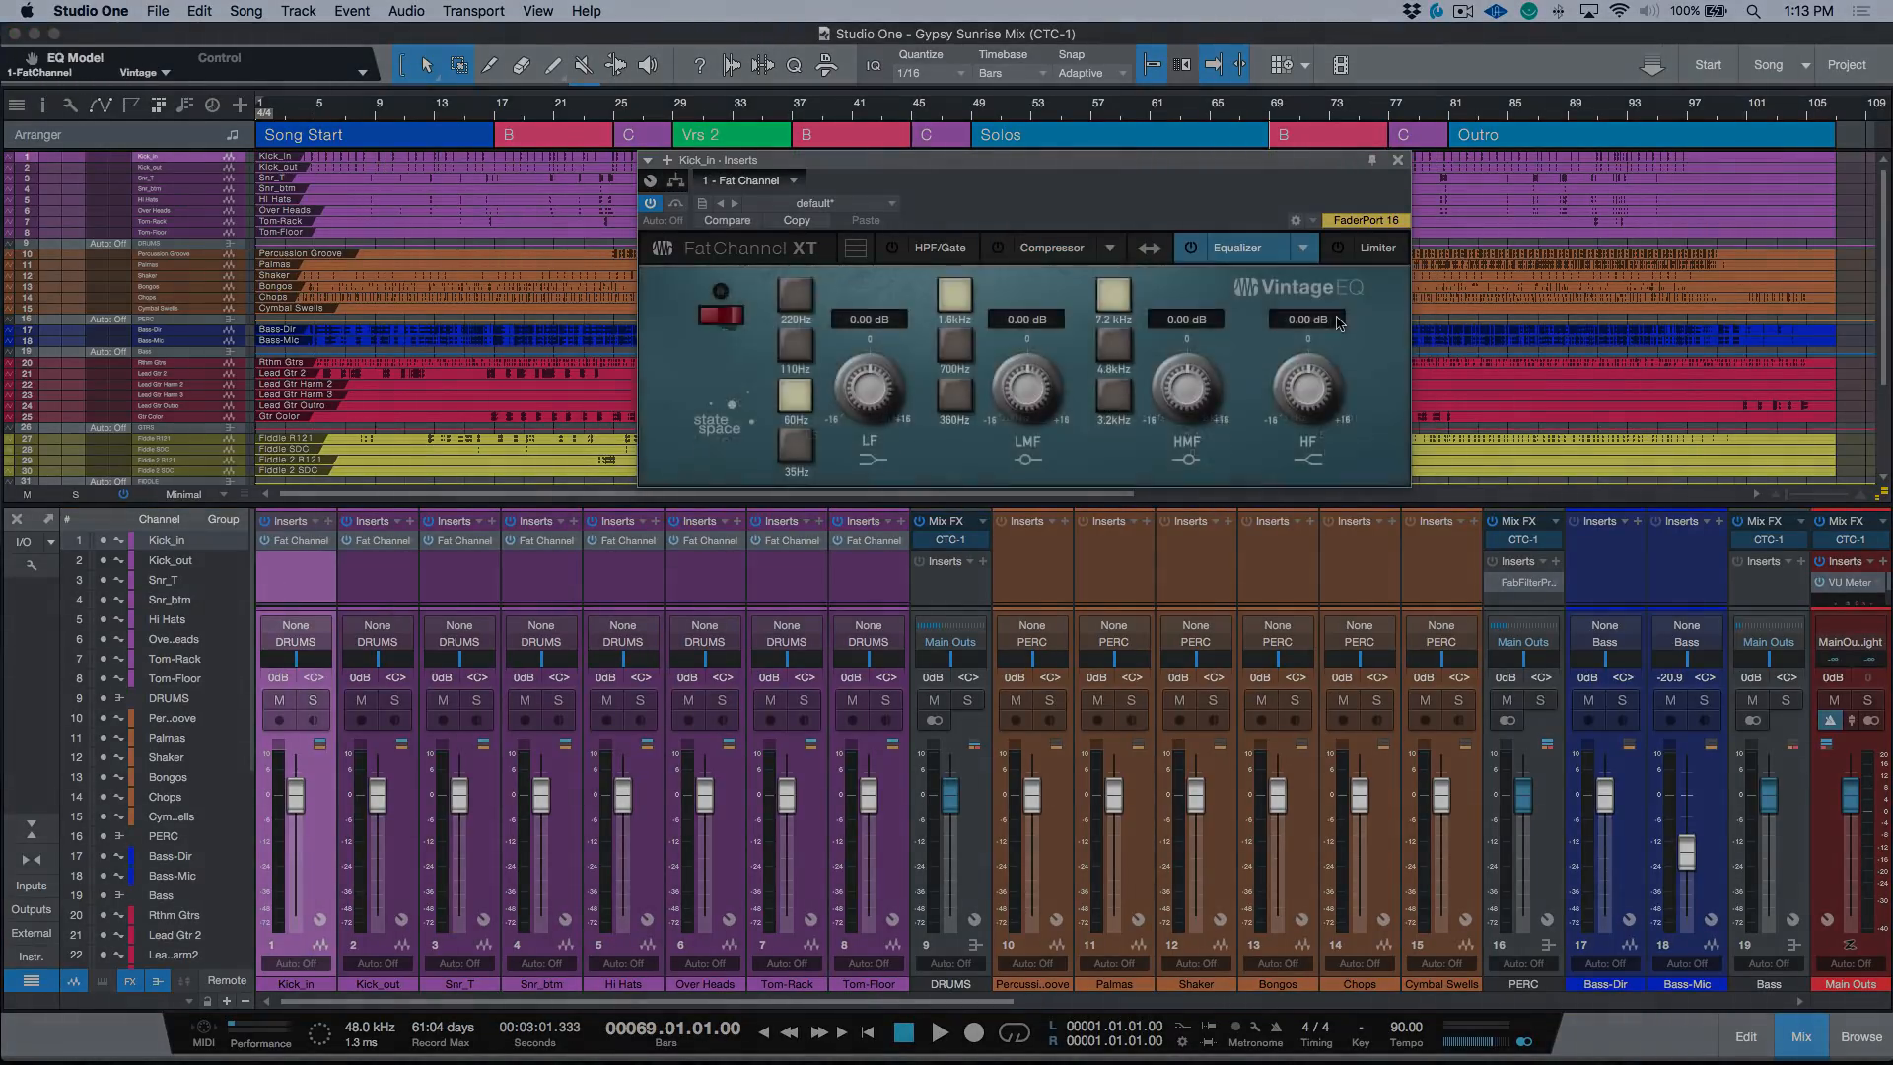